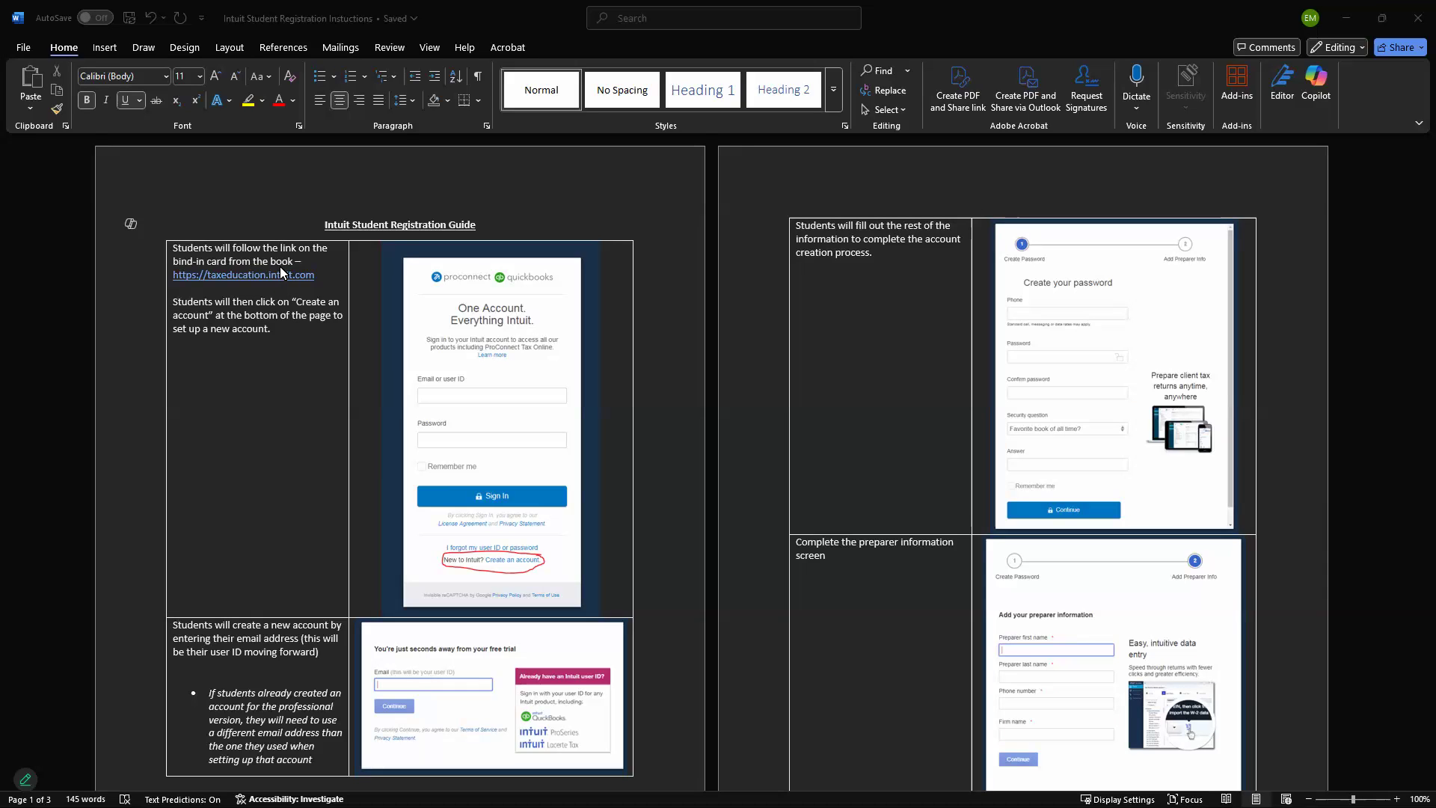
Follow the taxeducation.intuit.com link in the Word registration guide to reach ProConnect sign-in
{"action": "left_click", "coordinate": [283, 275], "text": "ctrl"}
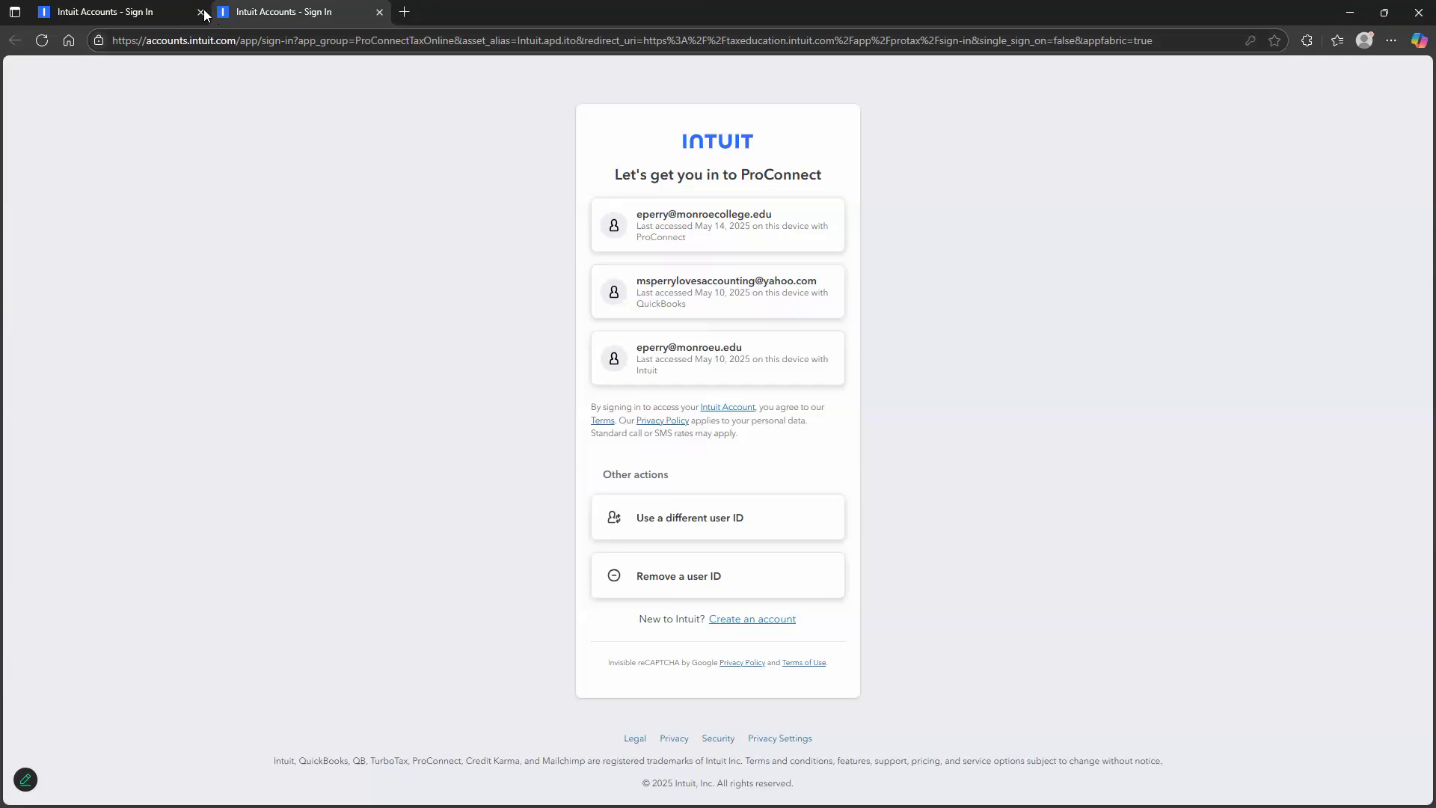
Close the extra tabs and sign in with the school account's saved password
{"action": "left_click", "coordinate": [200, 12]}
{"action": "left_click", "coordinate": [717, 241]}
{"action": "left_click", "coordinate": [730, 626]}
{"action": "left_click", "coordinate": [648, 225]}
{"action": "left_click", "coordinate": [849, 234]}
{"action": "left_click", "coordinate": [763, 296]}
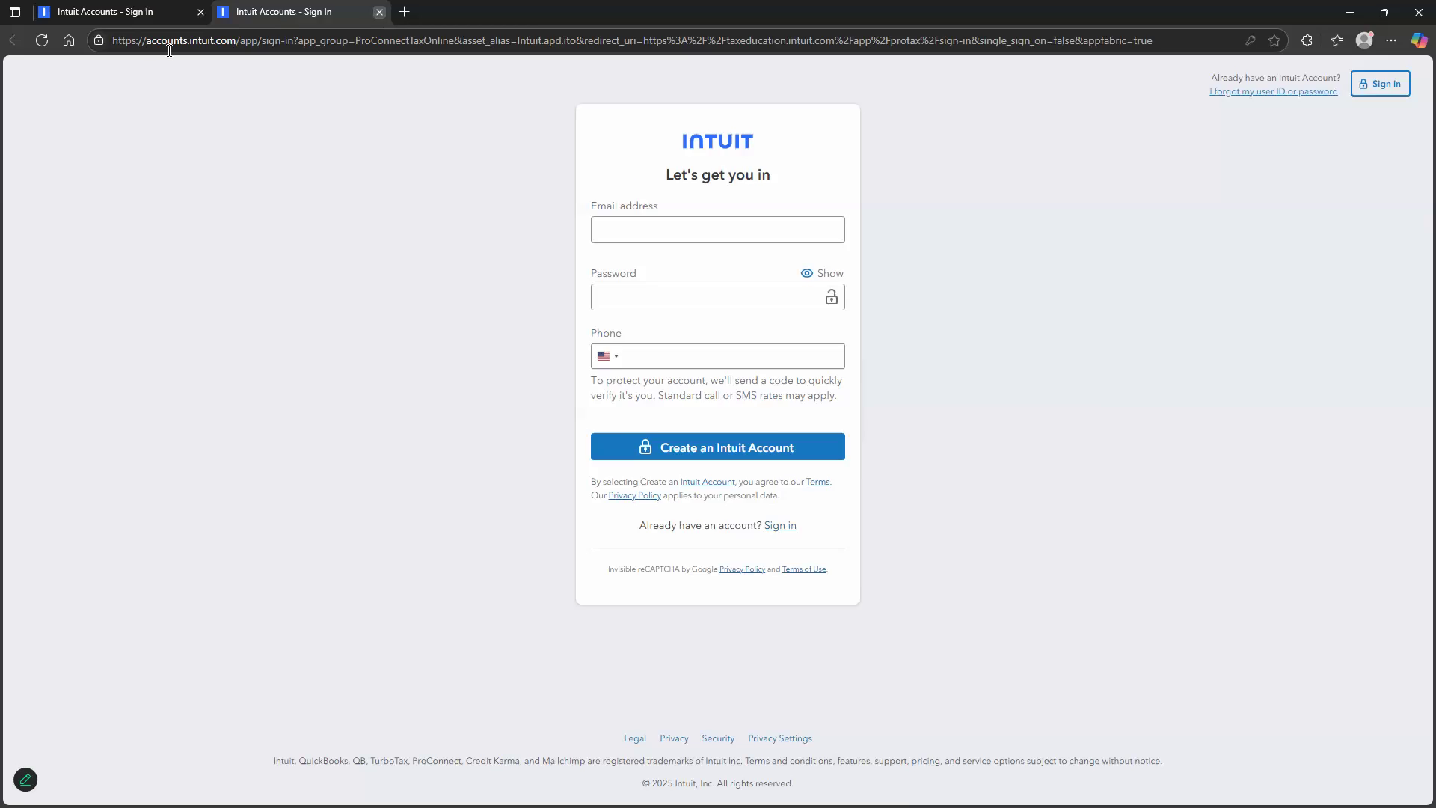
{"action": "left_click", "coordinate": [380, 12]}
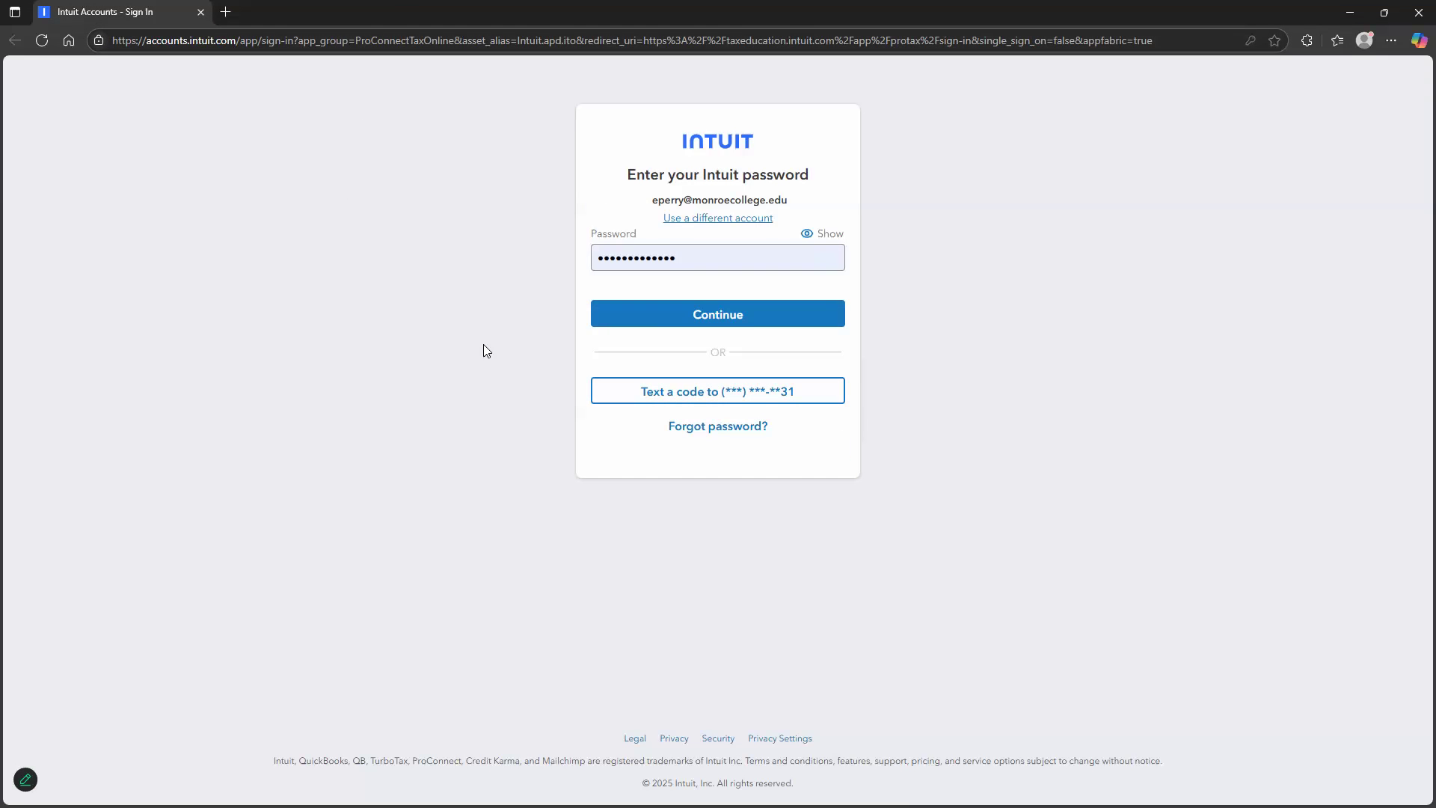
{"action": "left_click", "coordinate": [693, 323]}
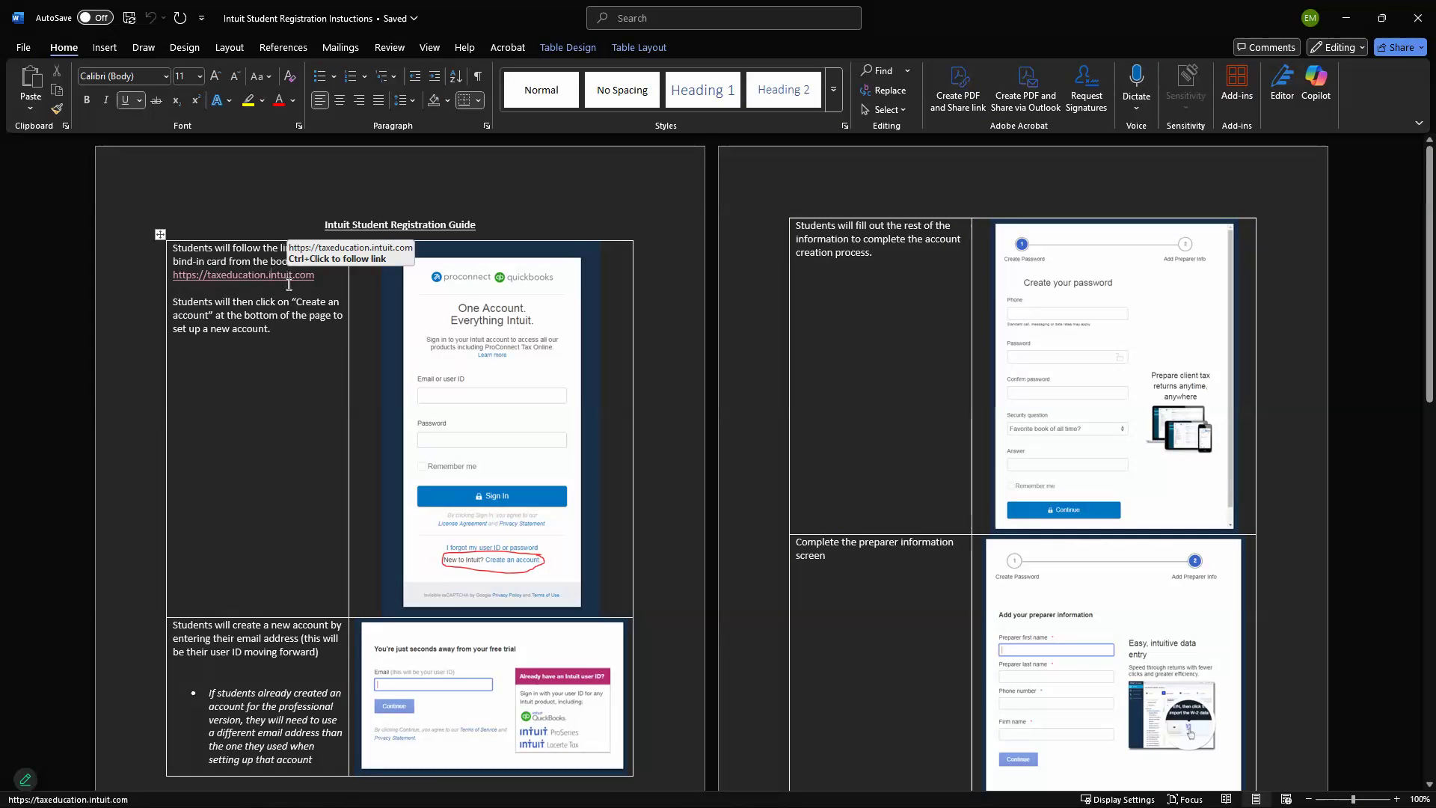
{"action": "scroll", "coordinate": [289, 284], "scroll_direction": "down", "scroll_amount": 2}
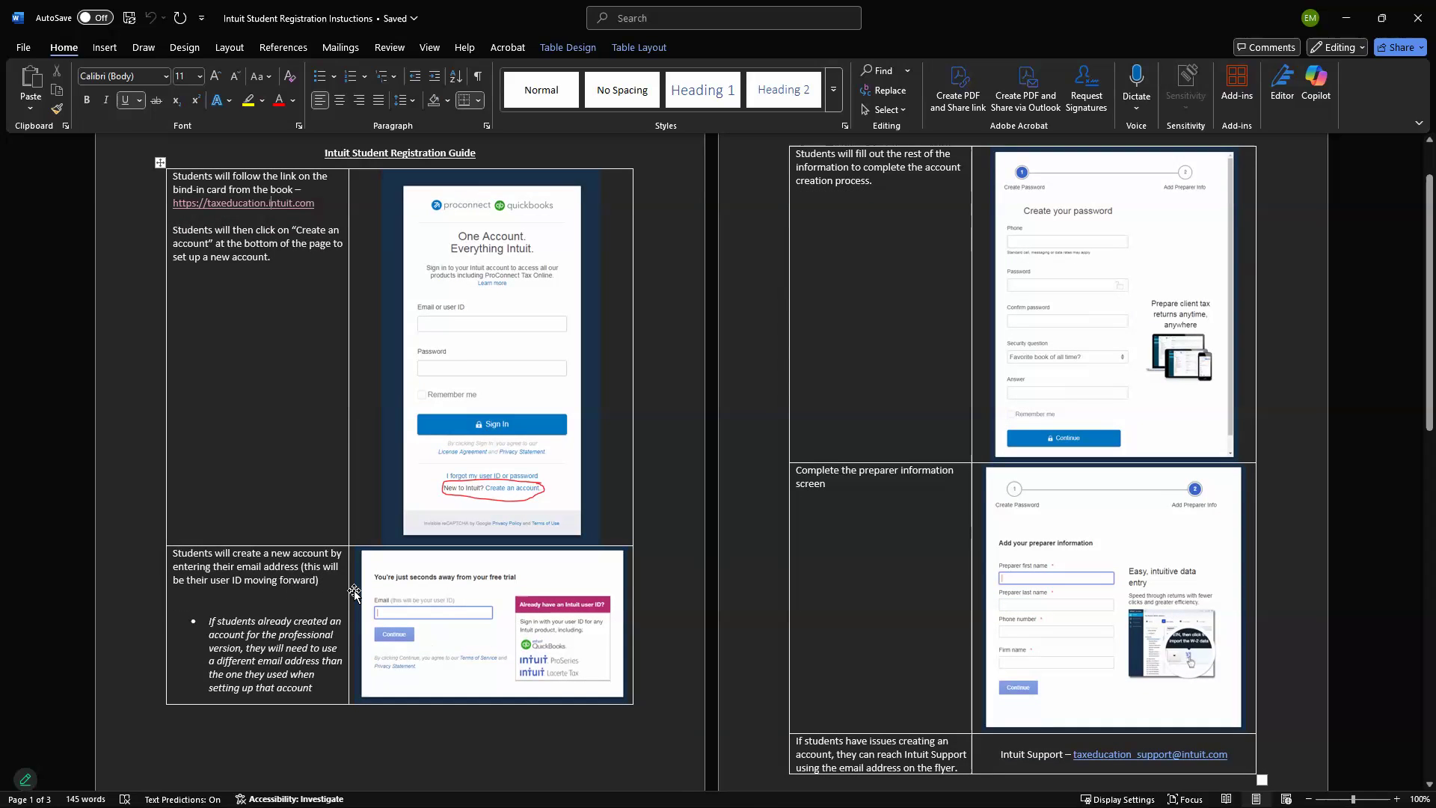
{"action": "scroll", "coordinate": [598, 598], "scroll_direction": "up", "scroll_amount": 2}
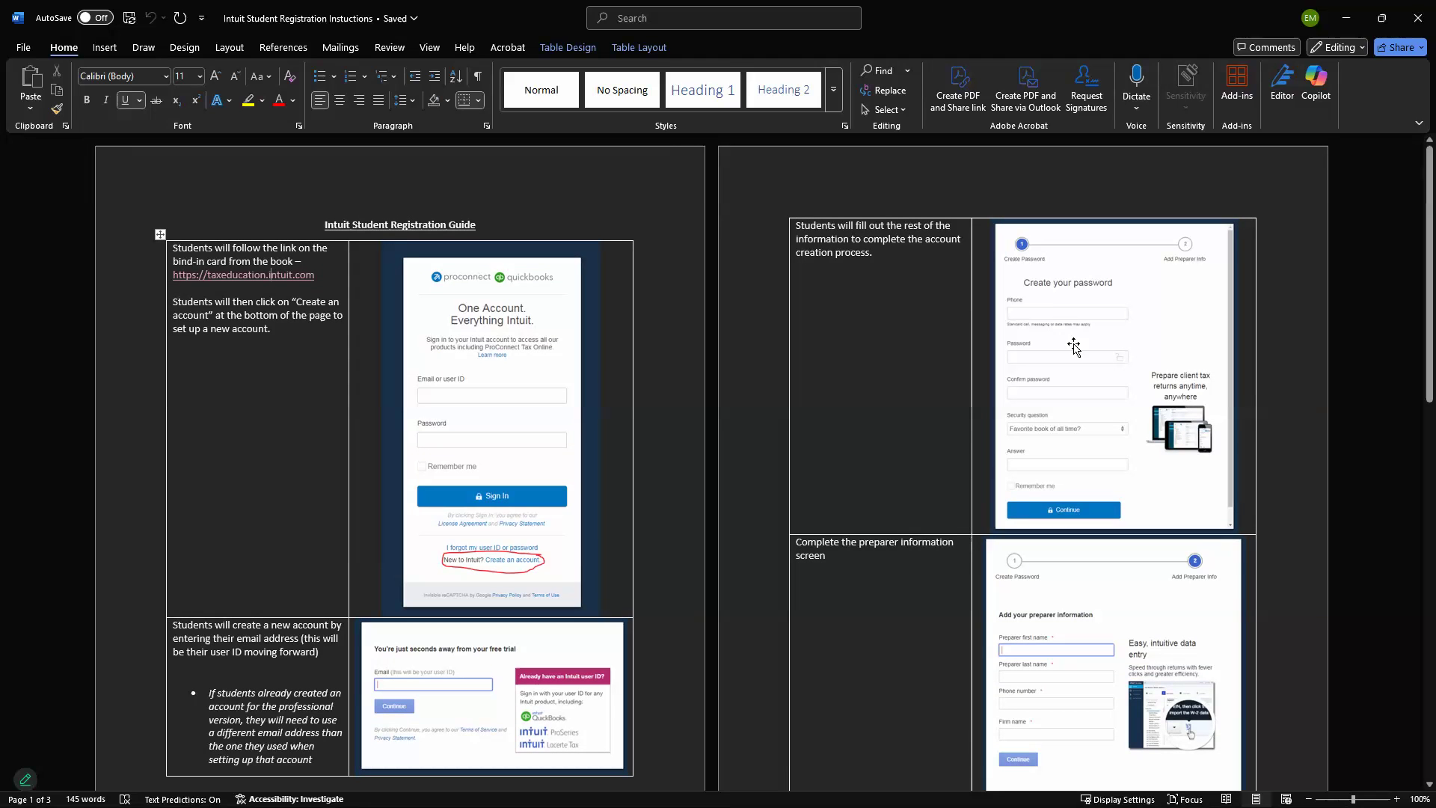
{"action": "scroll", "coordinate": [1068, 516], "scroll_direction": "down", "scroll_amount": 4}
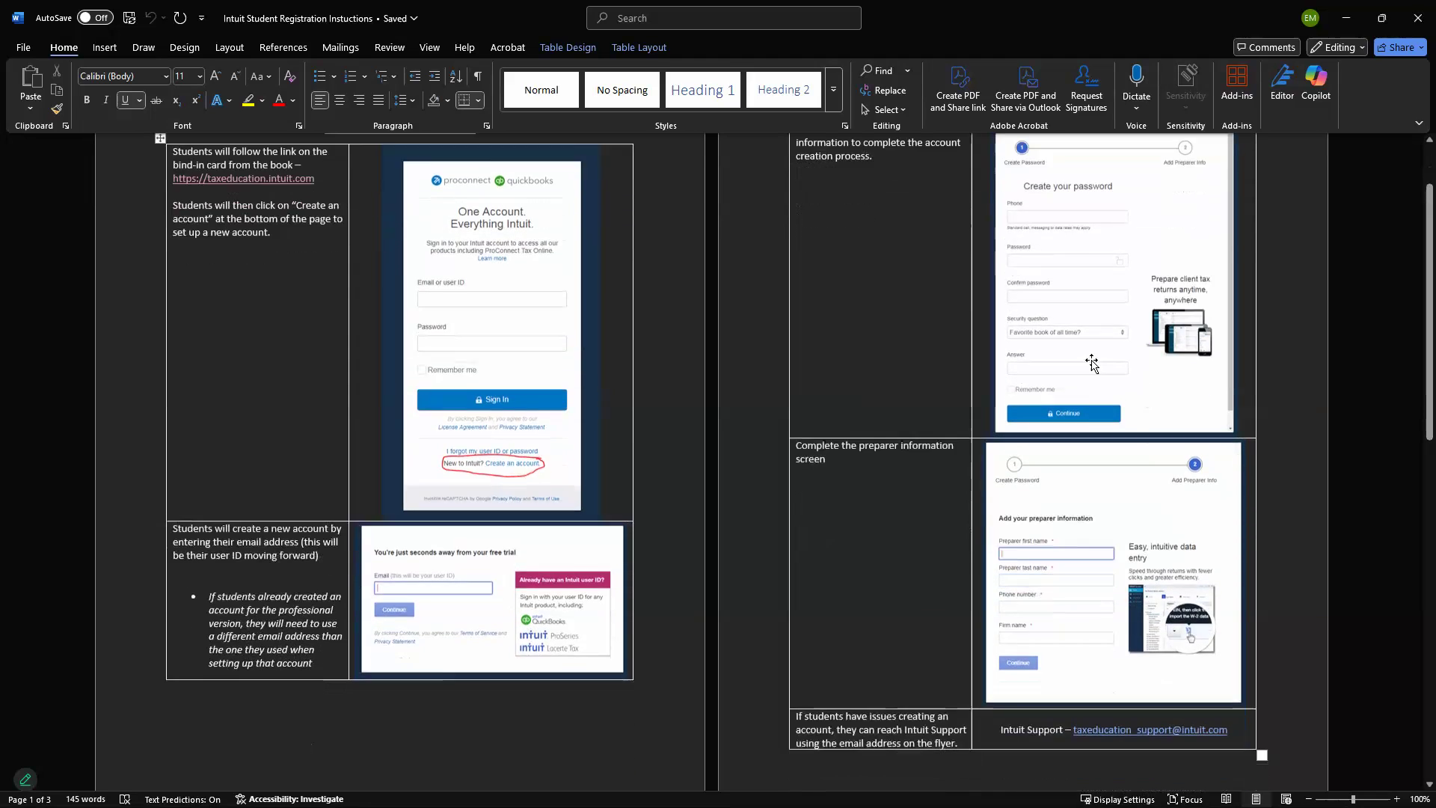
{"action": "scroll", "coordinate": [1068, 516], "scroll_direction": "down", "scroll_amount": 3}
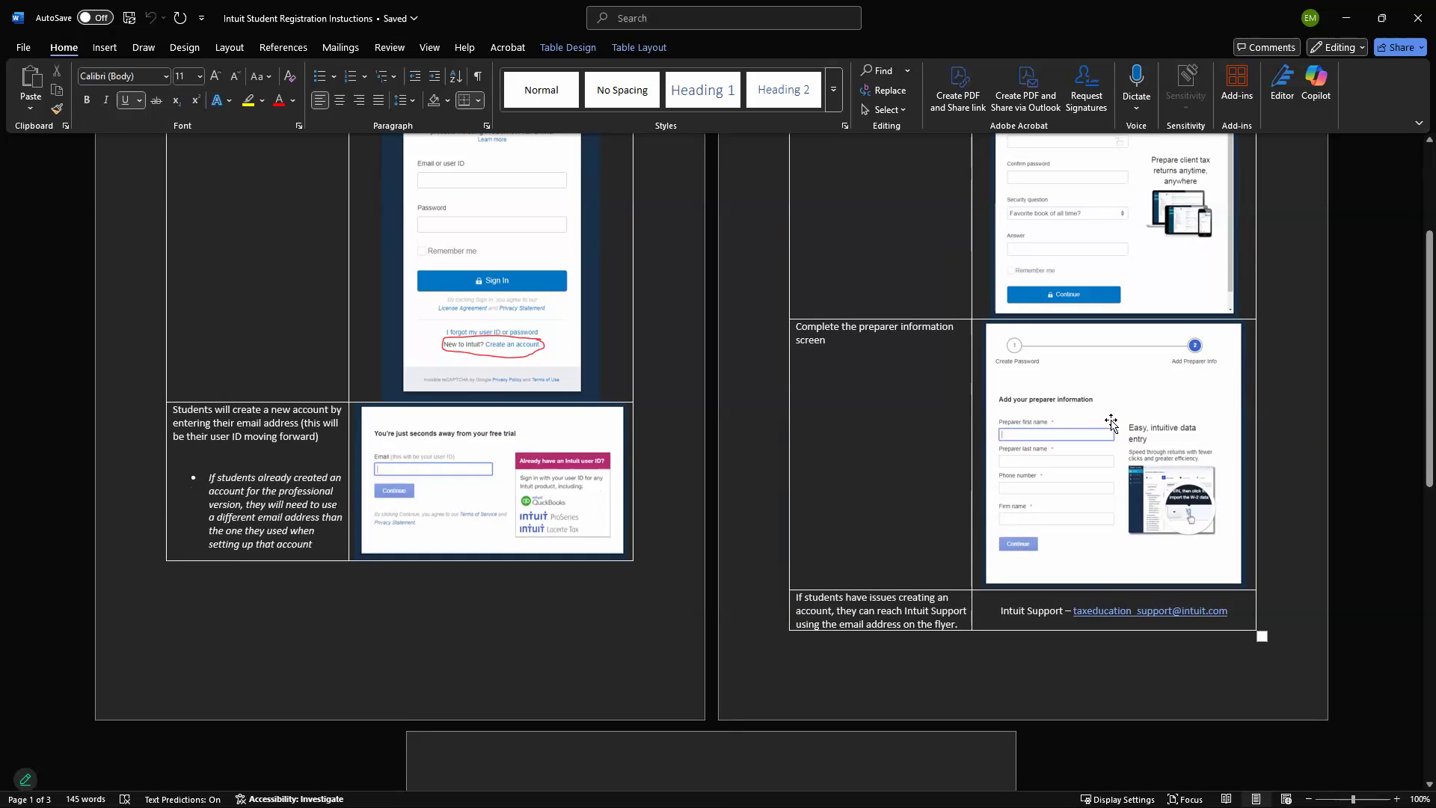
{"action": "scroll", "coordinate": [1097, 416], "scroll_direction": "down", "scroll_amount": 5}
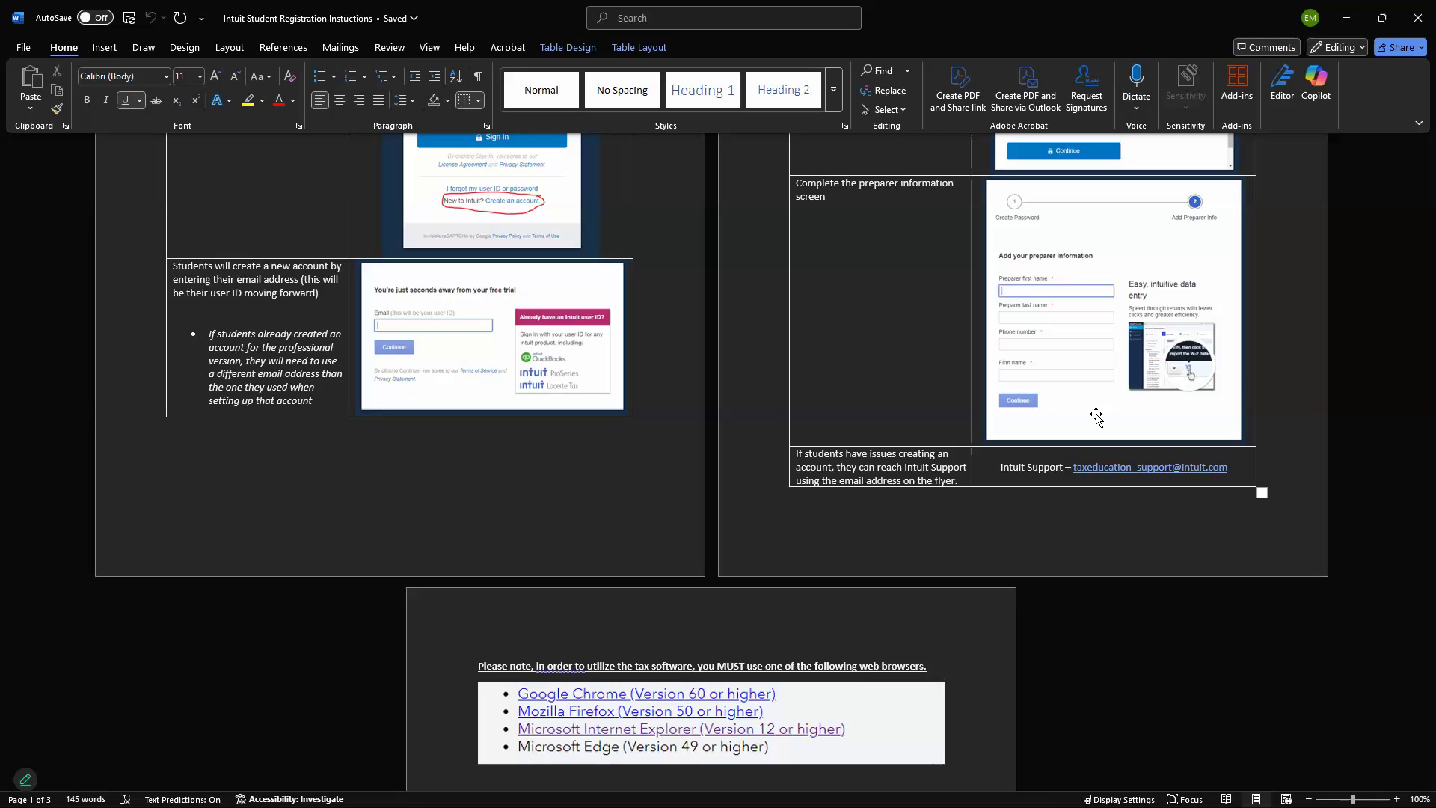
{"action": "scroll", "coordinate": [867, 397], "scroll_direction": "down", "scroll_amount": 3}
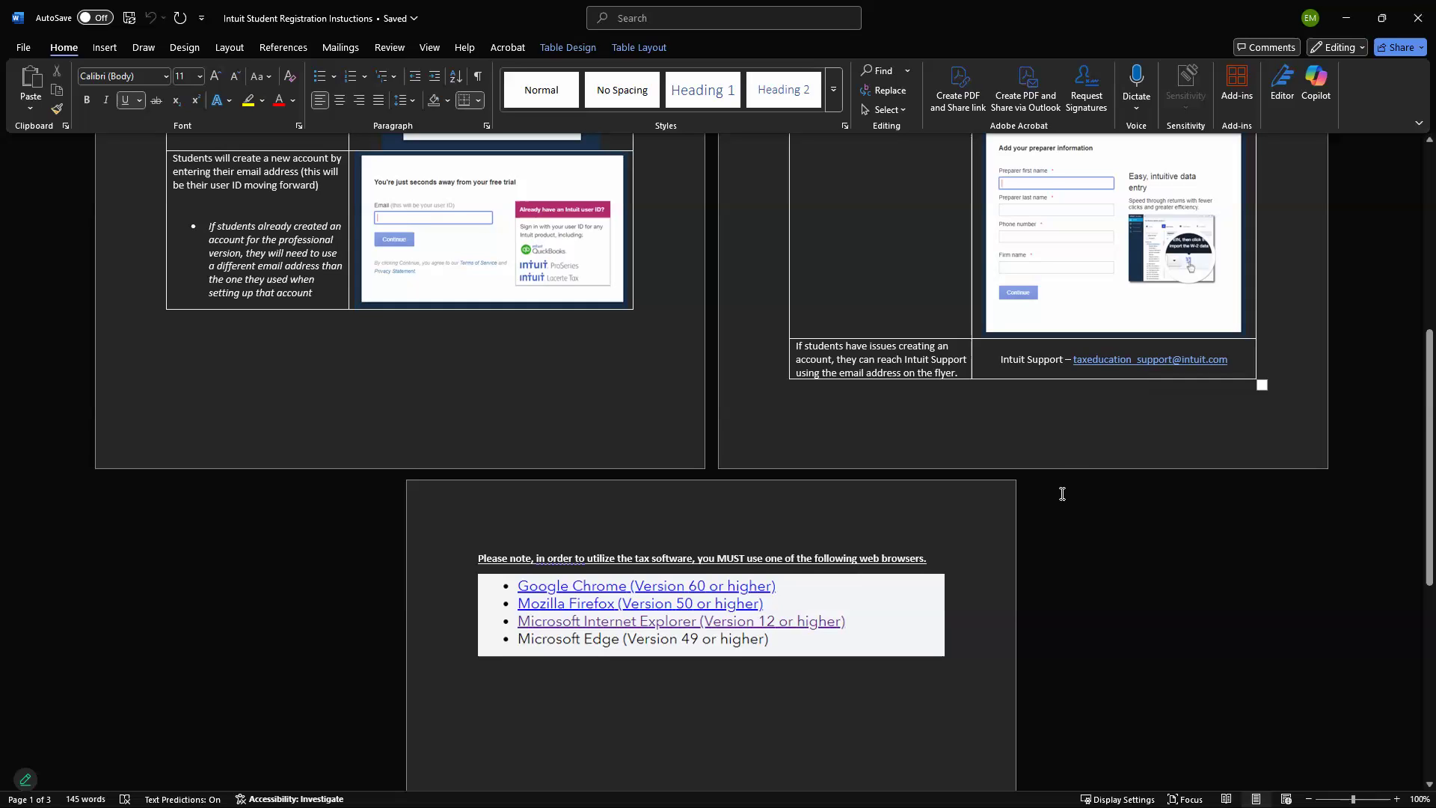
{"action": "scroll", "coordinate": [830, 685], "scroll_direction": "down", "scroll_amount": 1}
{"action": "scroll", "coordinate": [831, 685], "scroll_direction": "down", "scroll_amount": 1}
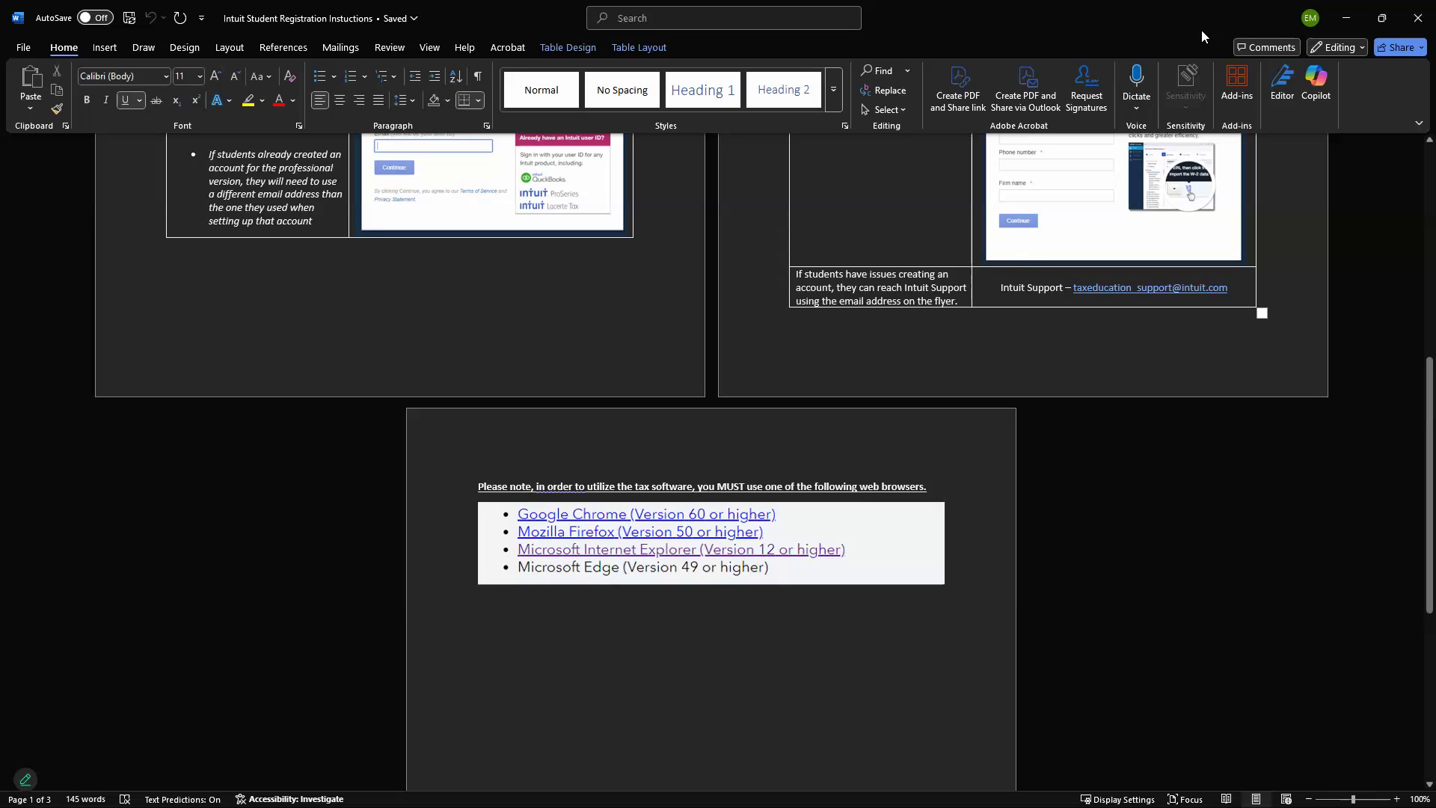
{"action": "scroll", "coordinate": [890, 452], "scroll_direction": "up", "scroll_amount": 3}
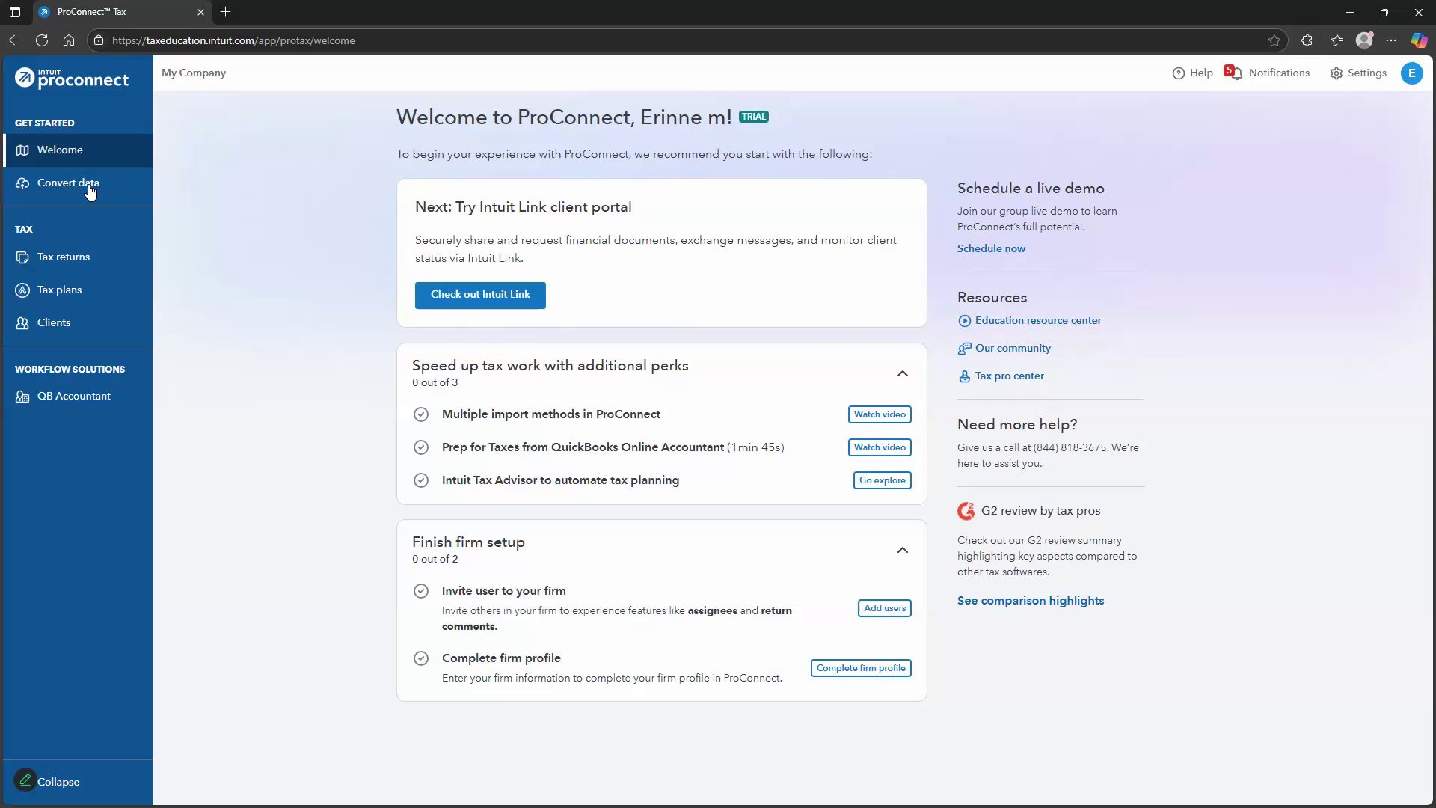
Show the Convert data page and zoom the browser to 125%
{"action": "left_click", "coordinate": [116, 187]}
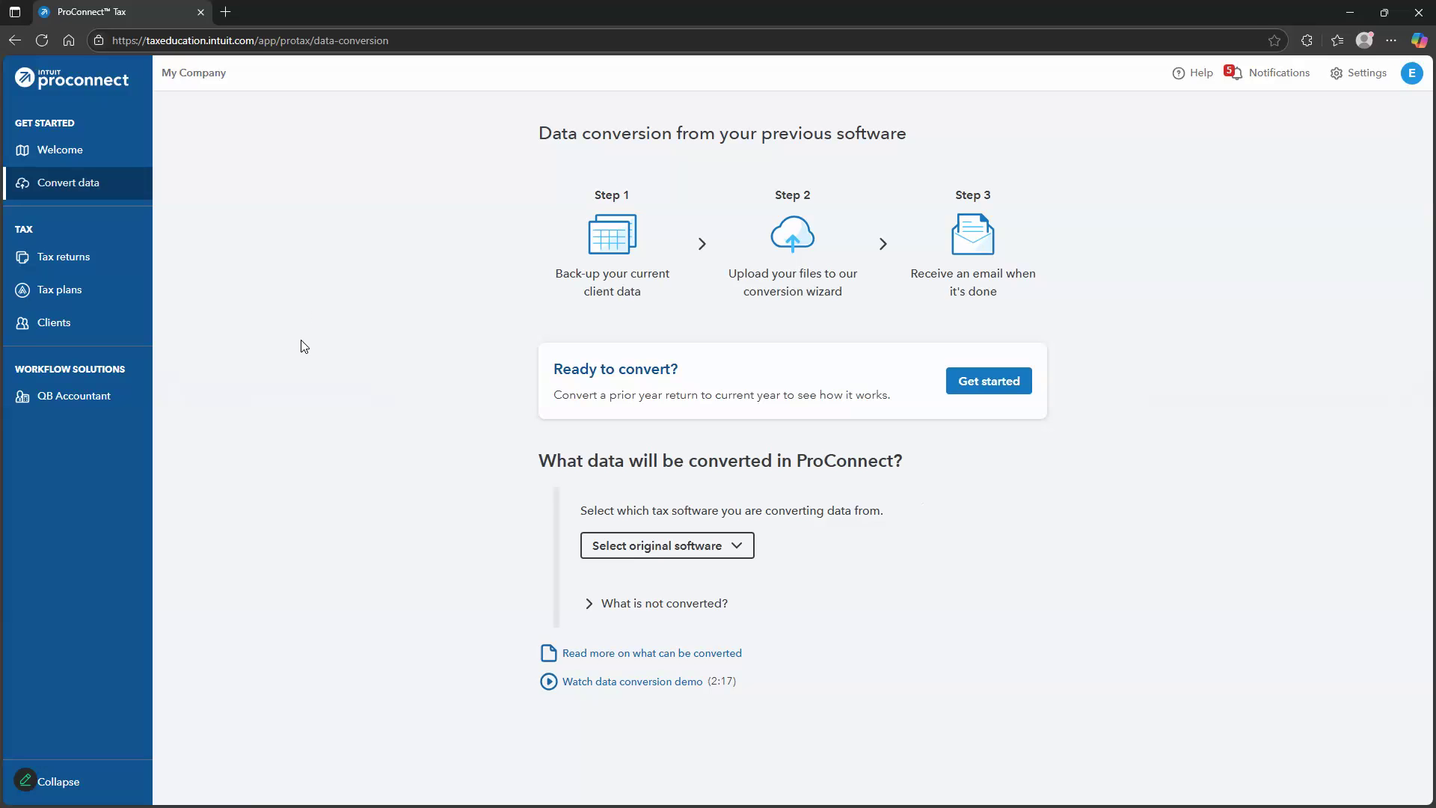
{"action": "key", "text": "ctrl+plus"}
{"action": "key", "text": "ctrl+plus"}
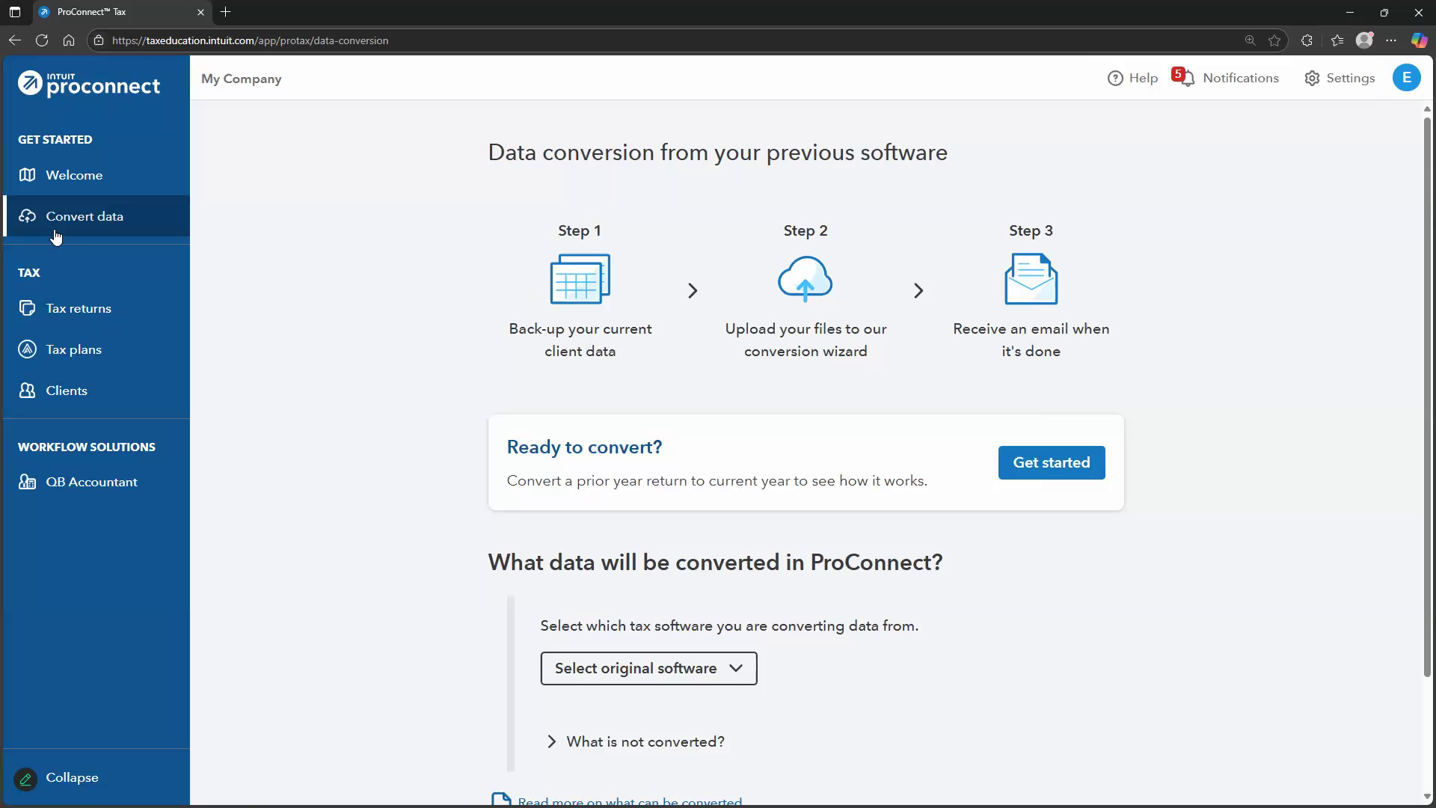
Browse Tax returns, Tax plans and Clients, then list the 2024 tax returns
{"action": "left_click", "coordinate": [113, 328]}
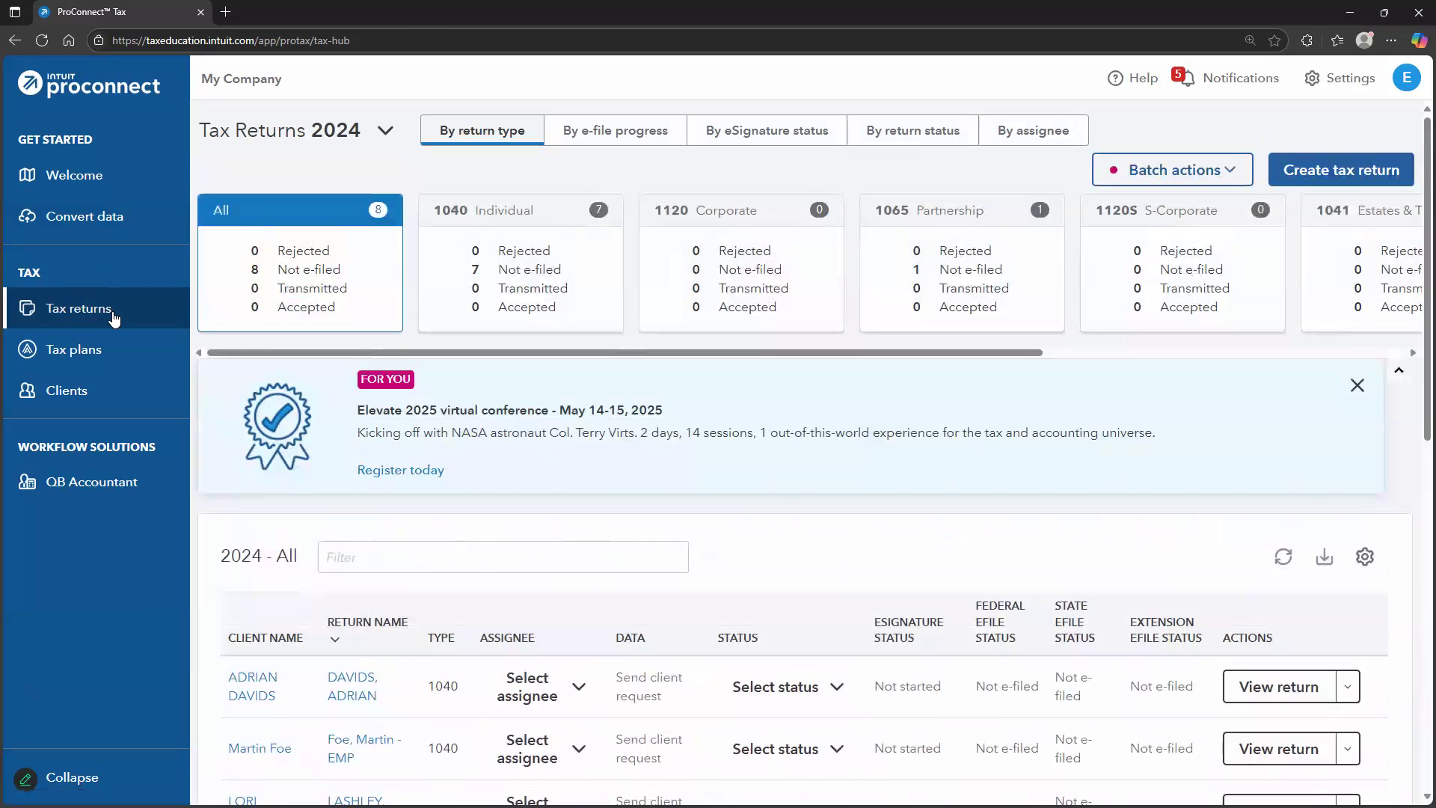
{"action": "left_click", "coordinate": [112, 353]}
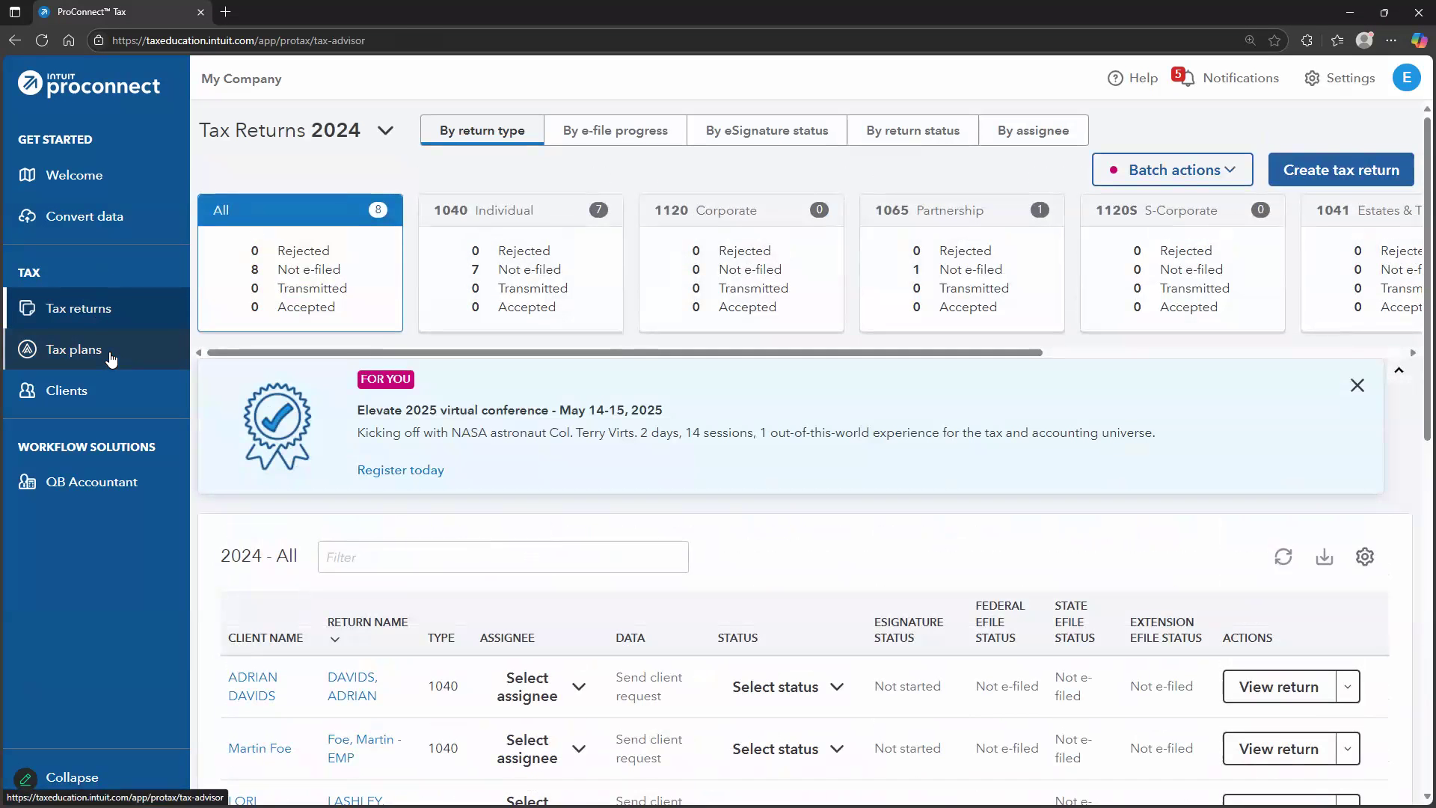
{"action": "left_click", "coordinate": [119, 402]}
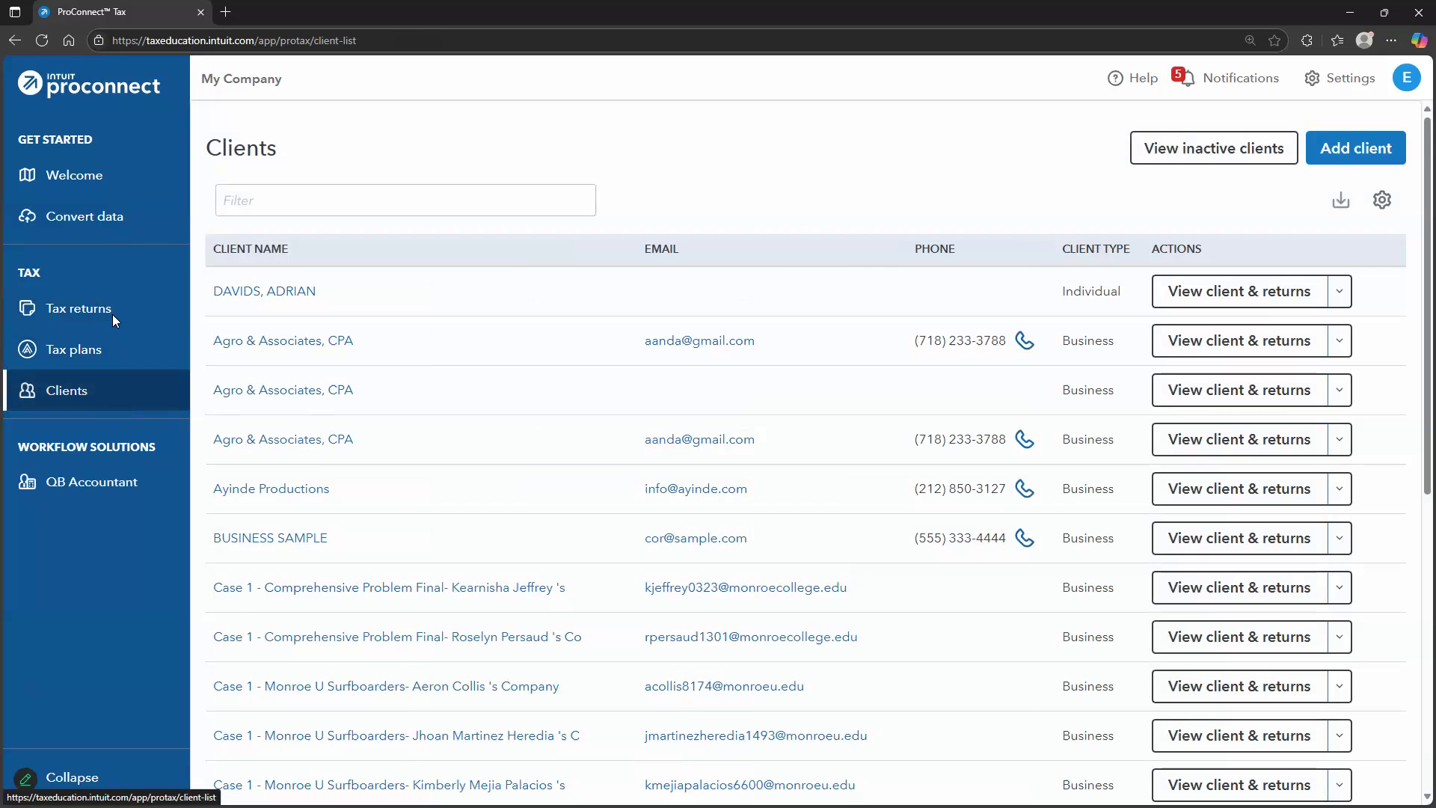
{"action": "left_click", "coordinate": [109, 308]}
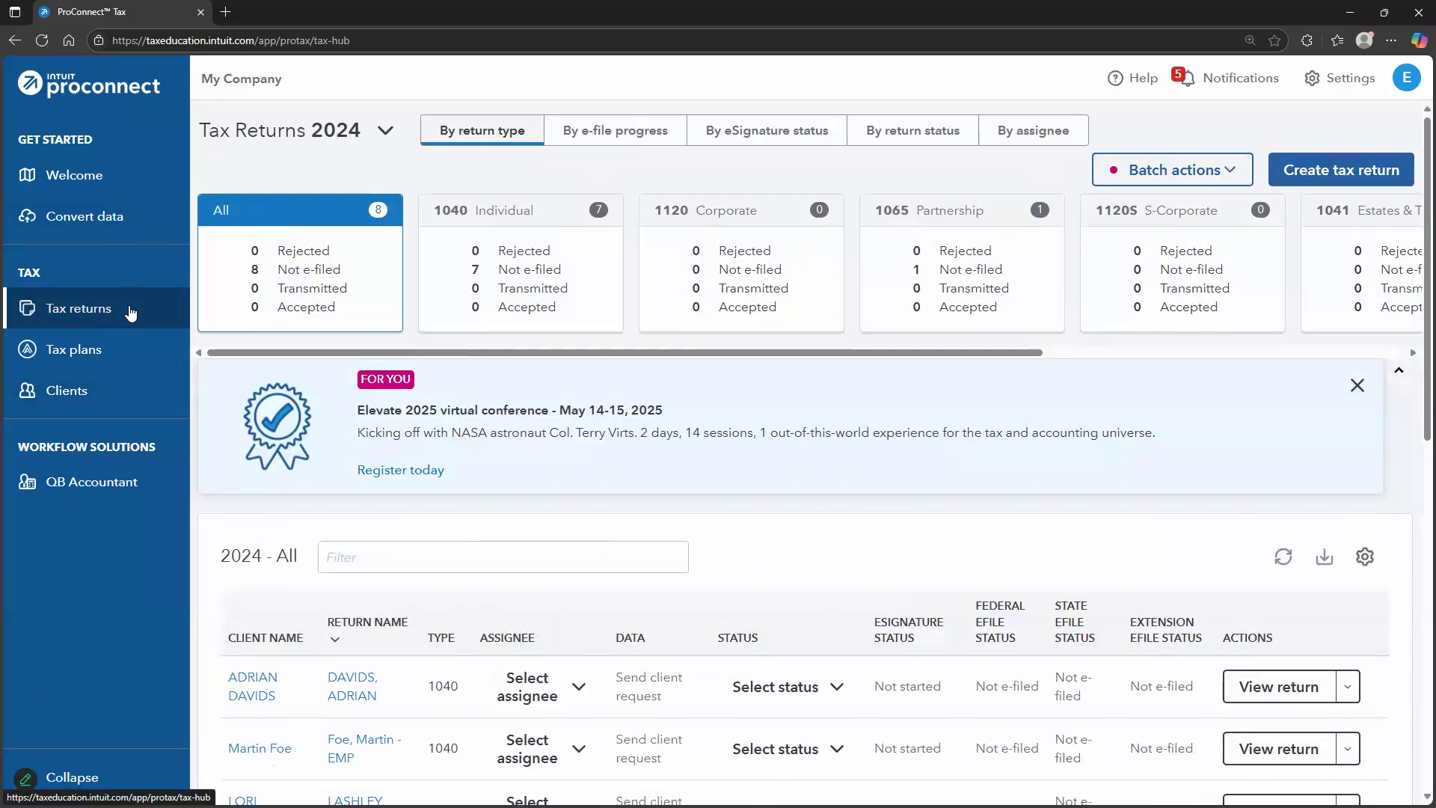
{"action": "left_click", "coordinate": [364, 135]}
{"action": "left_click", "coordinate": [310, 181]}
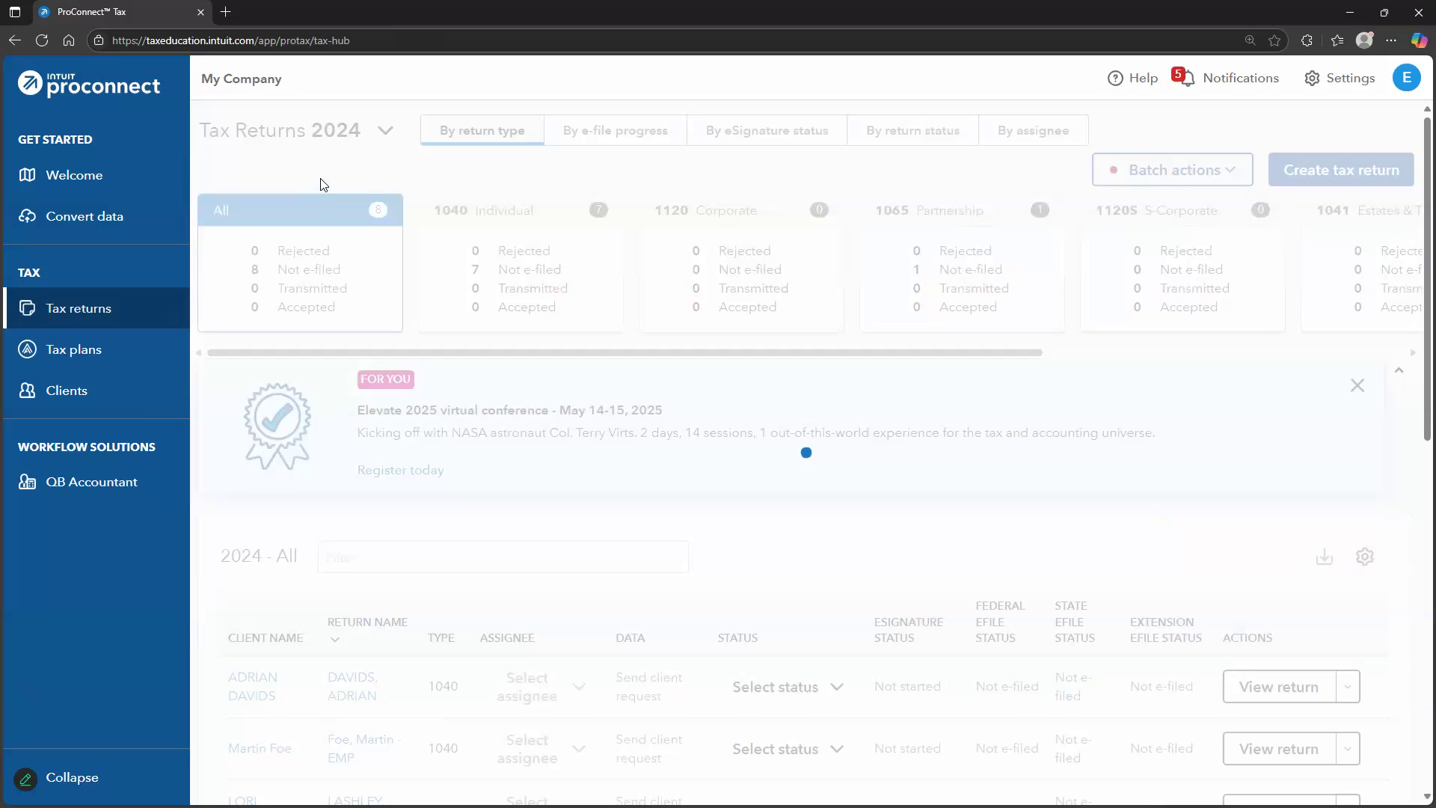
{"action": "left_click", "coordinate": [505, 142]}
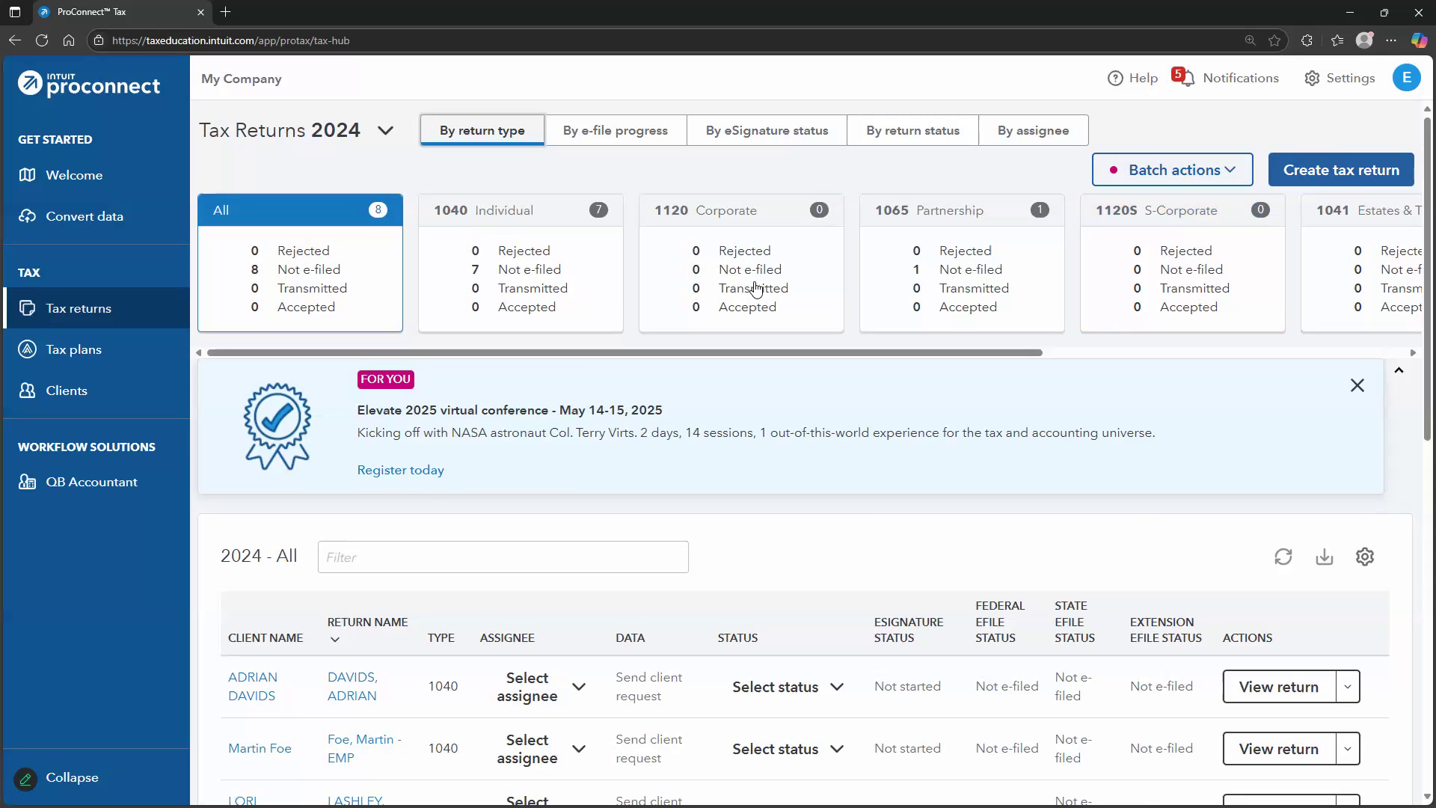
{"action": "scroll", "coordinate": [464, 651], "scroll_direction": "down", "scroll_amount": 1}
{"action": "scroll", "coordinate": [464, 650], "scroll_direction": "up", "scroll_amount": 1}
Start a new tax return with the Add new client form, then switch to Word
{"action": "left_click", "coordinate": [1332, 185]}
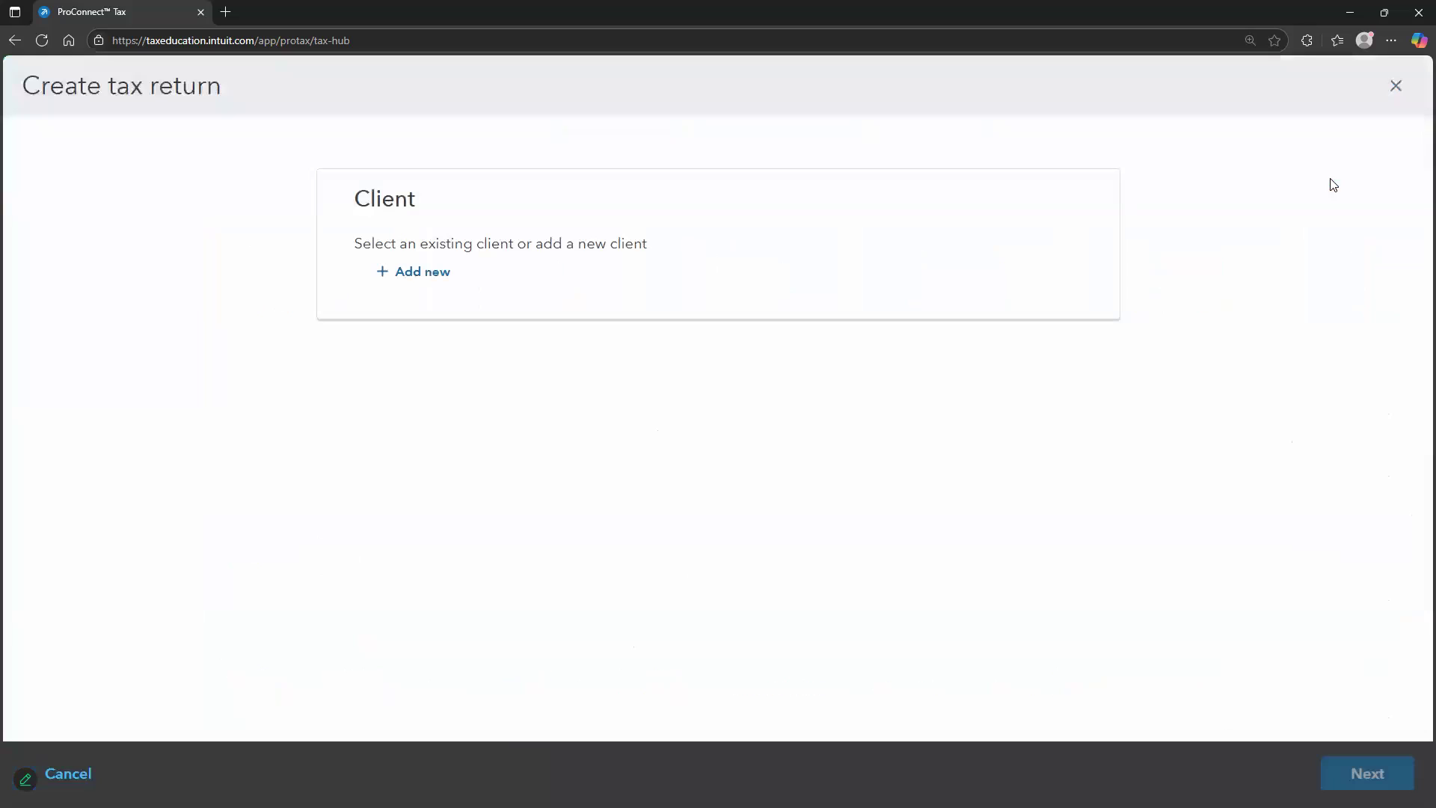
{"action": "left_click", "coordinate": [761, 277]}
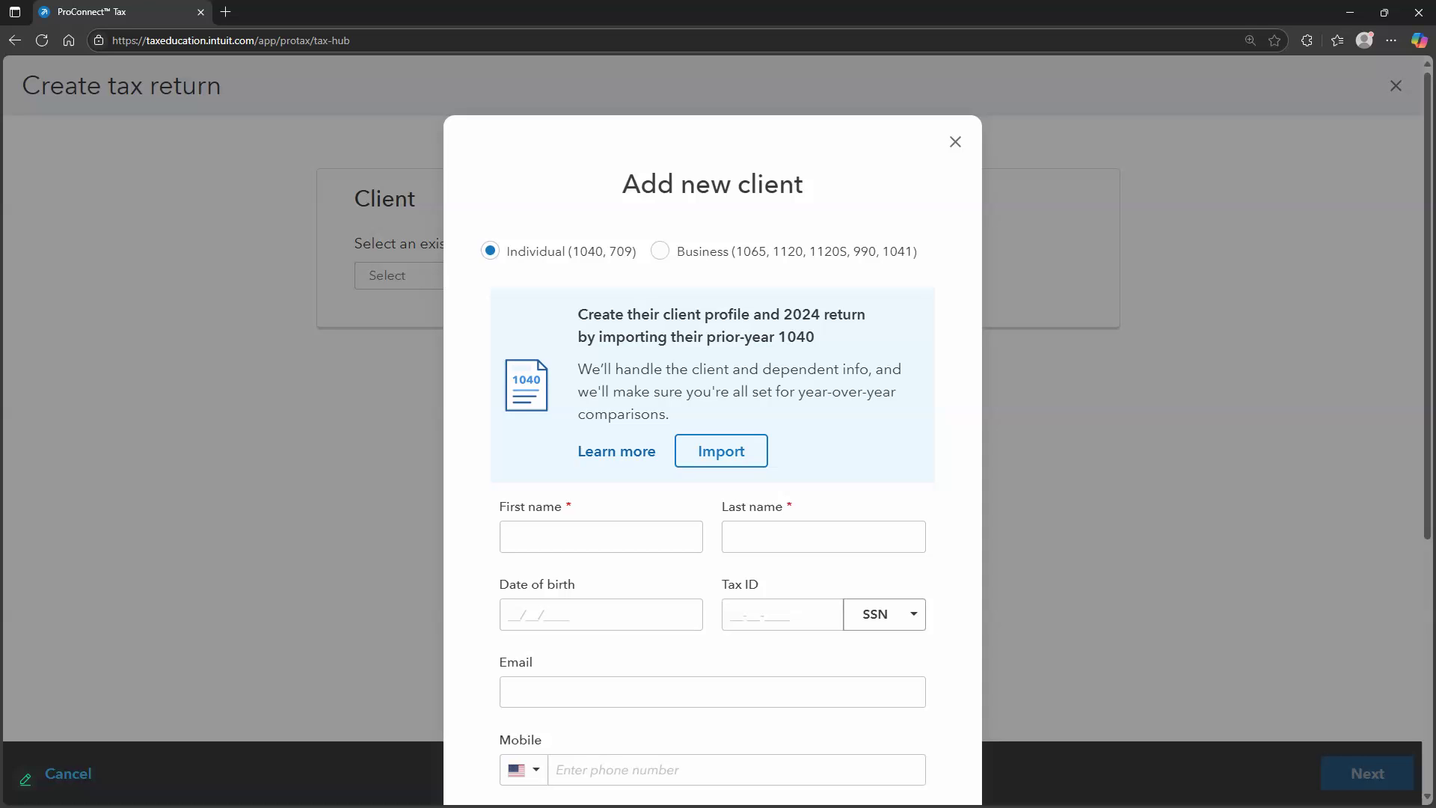
{"action": "key", "text": "alt+Tab"}
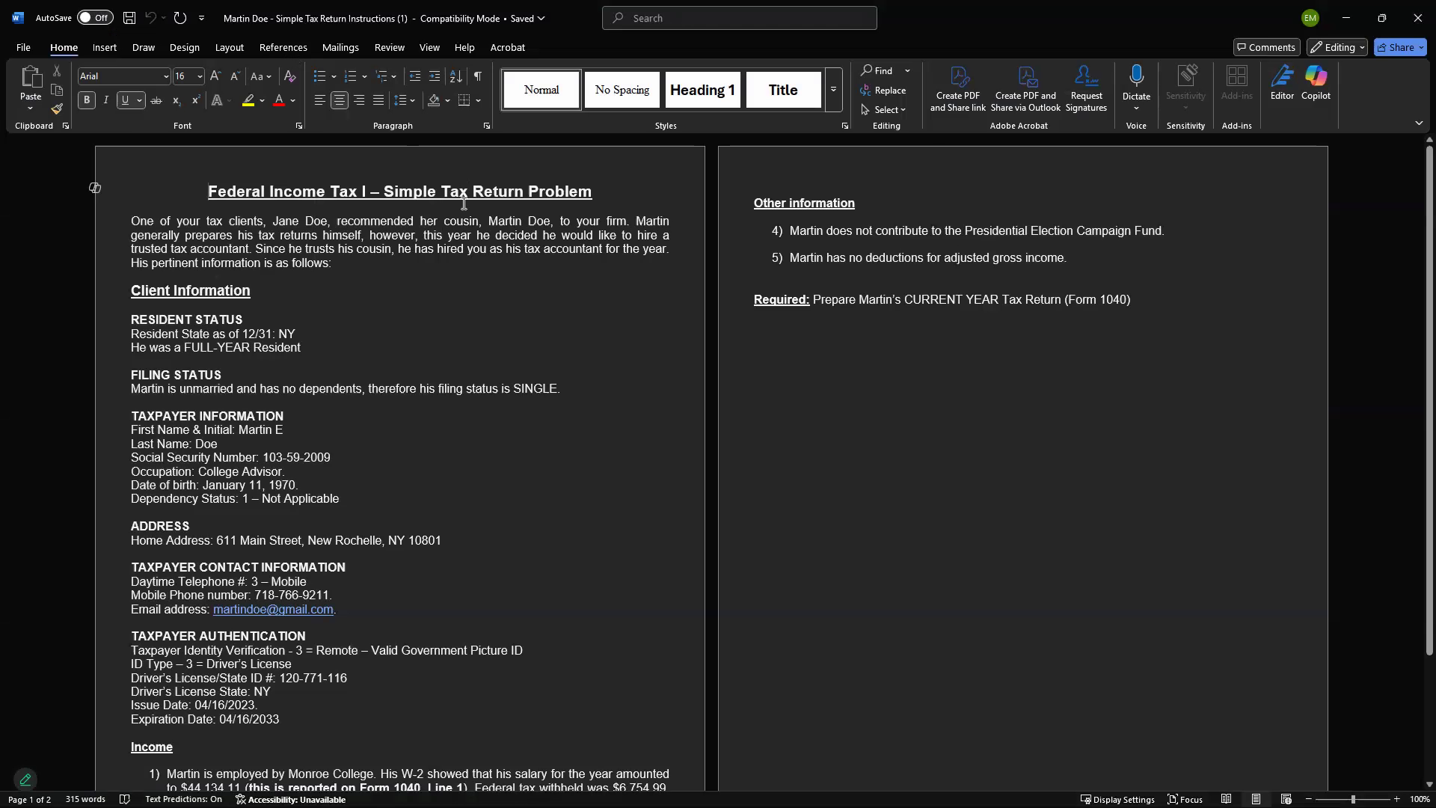
Read through the Simple Tax Return Problem instructions and restore the Word window down
{"action": "scroll", "coordinate": [441, 239], "scroll_direction": "down", "scroll_amount": 1}
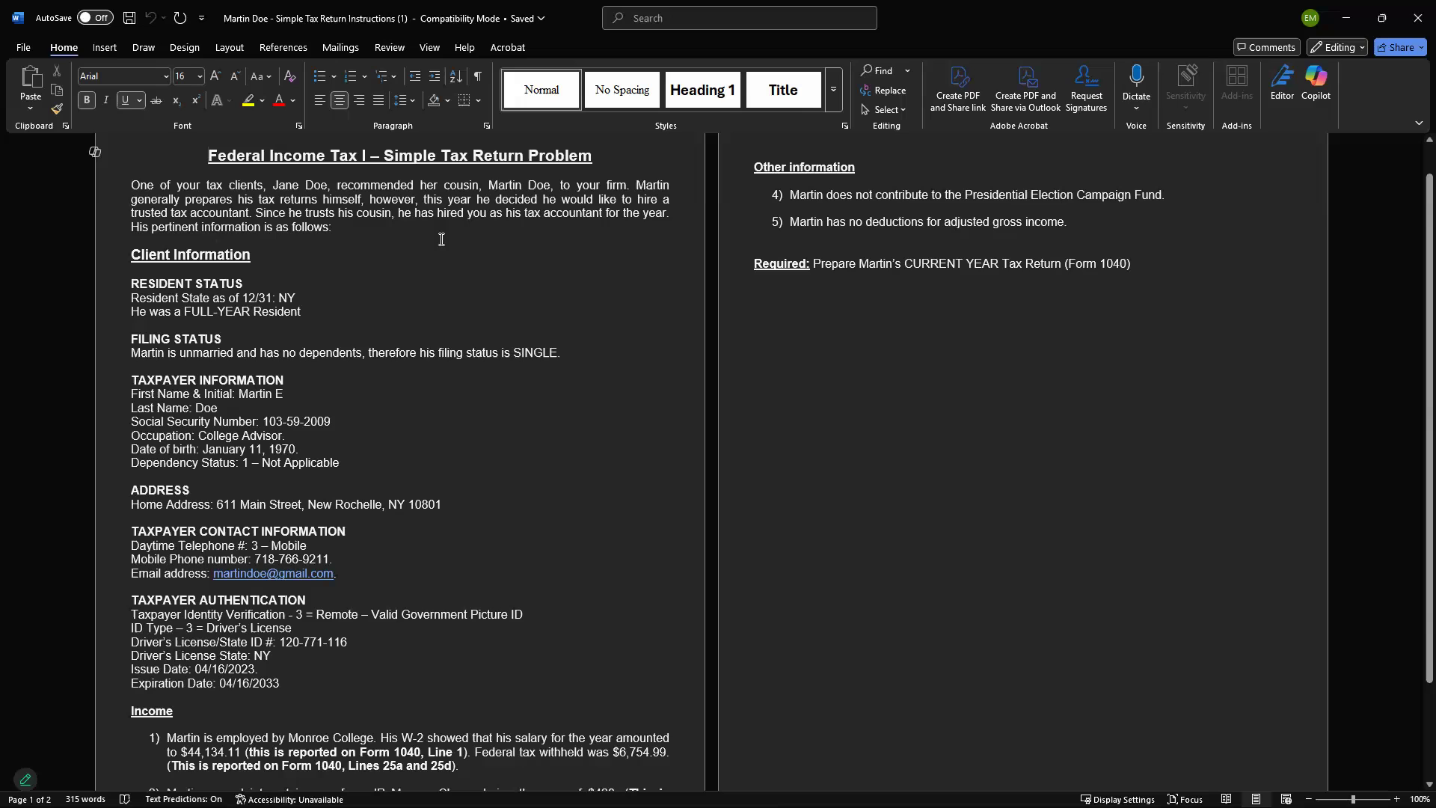
{"action": "scroll", "coordinate": [449, 246], "scroll_direction": "up", "scroll_amount": 1}
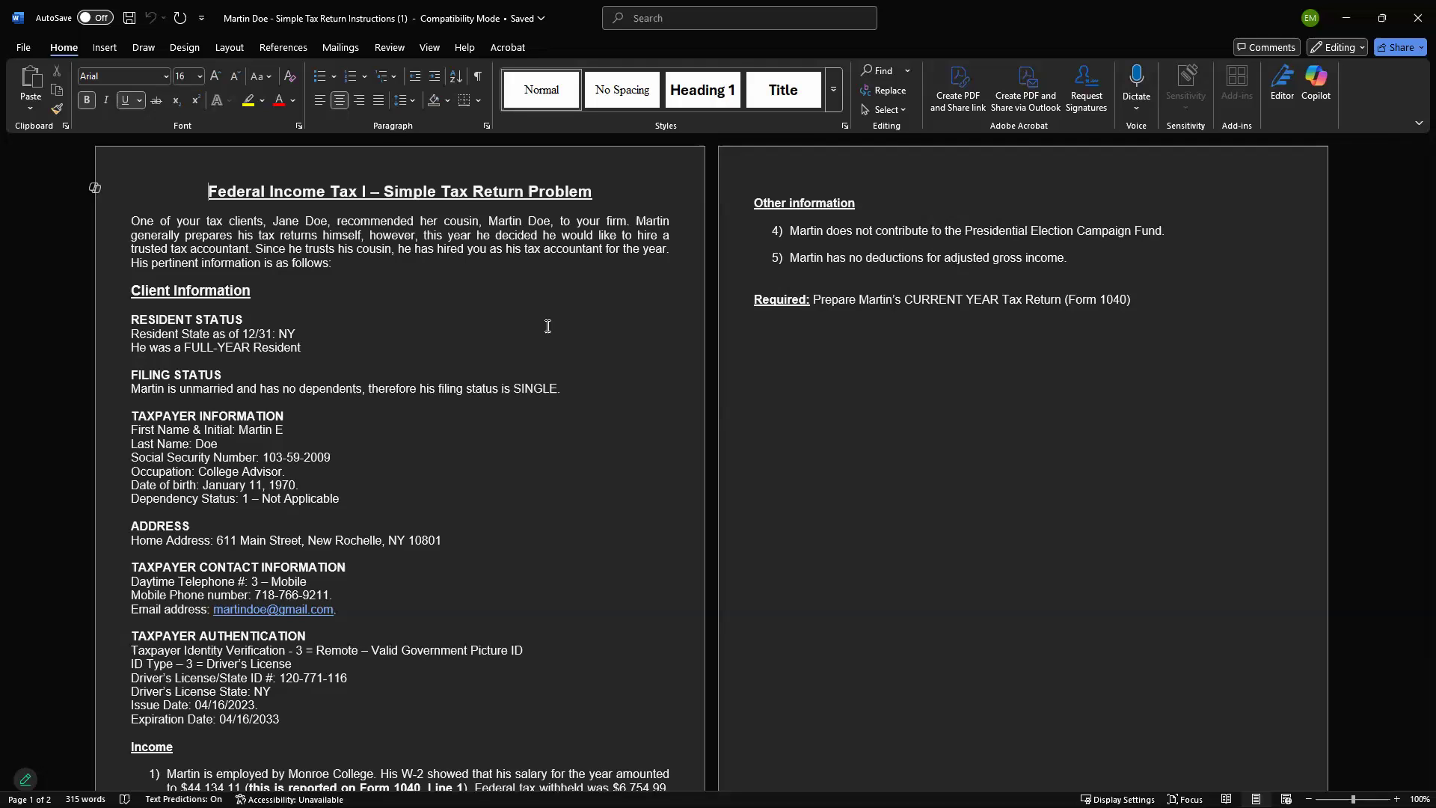
{"action": "scroll", "coordinate": [548, 328], "scroll_direction": "down", "scroll_amount": 4}
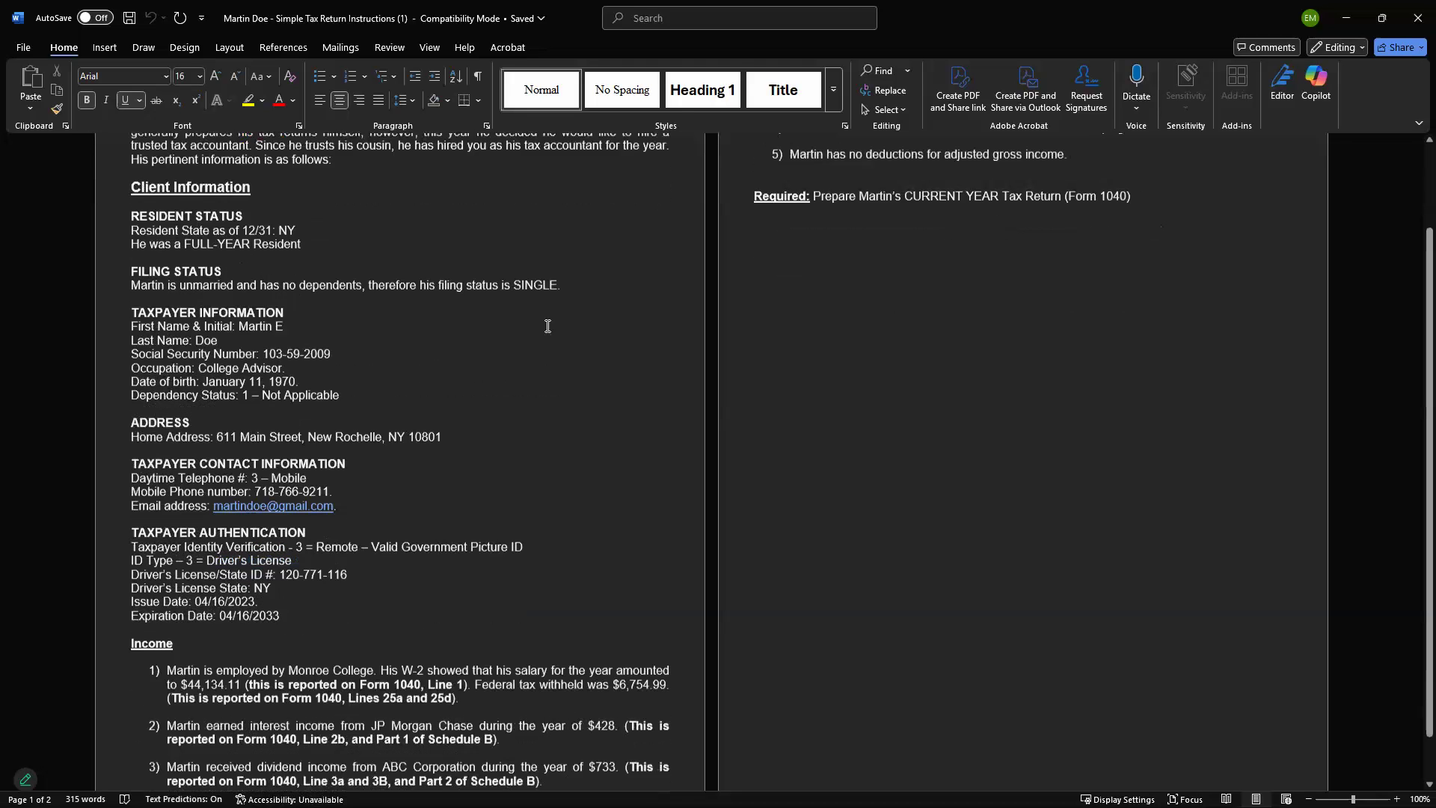
{"action": "scroll", "coordinate": [548, 321], "scroll_direction": "up", "scroll_amount": 3}
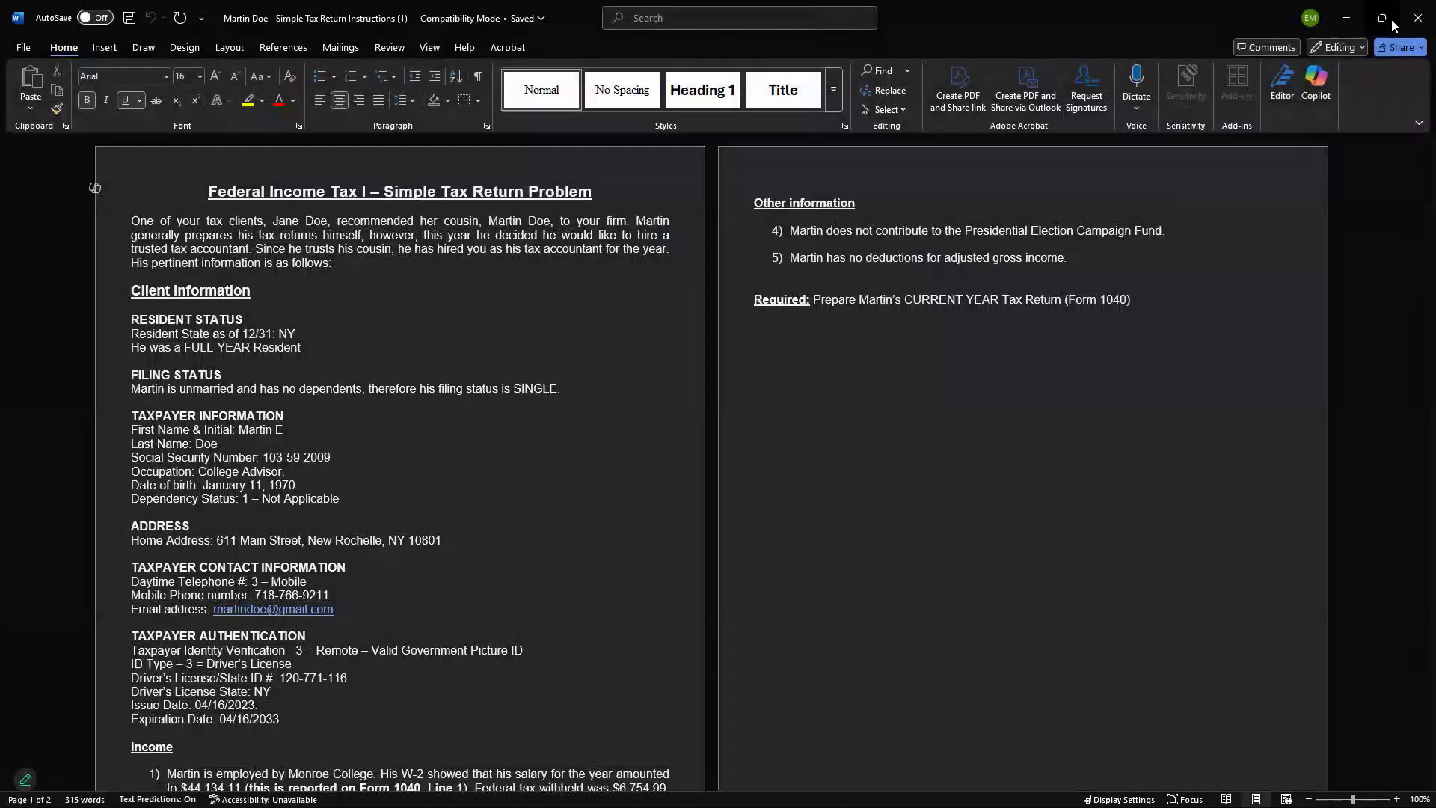
{"action": "left_click", "coordinate": [1379, 18]}
Place ProConnect at full height on the left with the Word instructions on the right
{"action": "left_click_drag", "start_coordinate": [1008, 620], "coordinate": [1009, 806]}
{"action": "left_click", "coordinate": [1349, 17]}
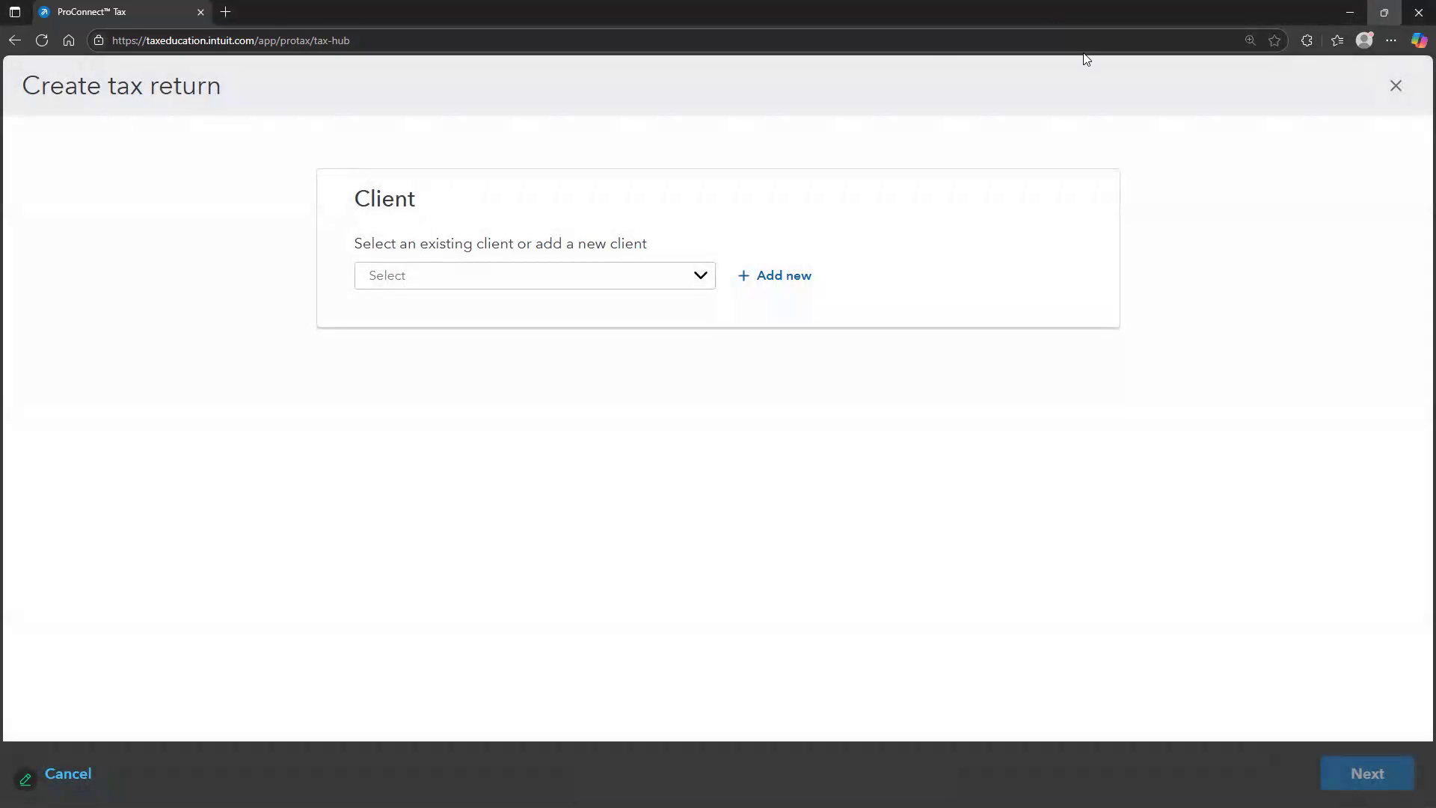
{"action": "double_click", "coordinate": [1259, 22]}
{"action": "left_click_drag", "start_coordinate": [775, 100], "coordinate": [365, 634]}
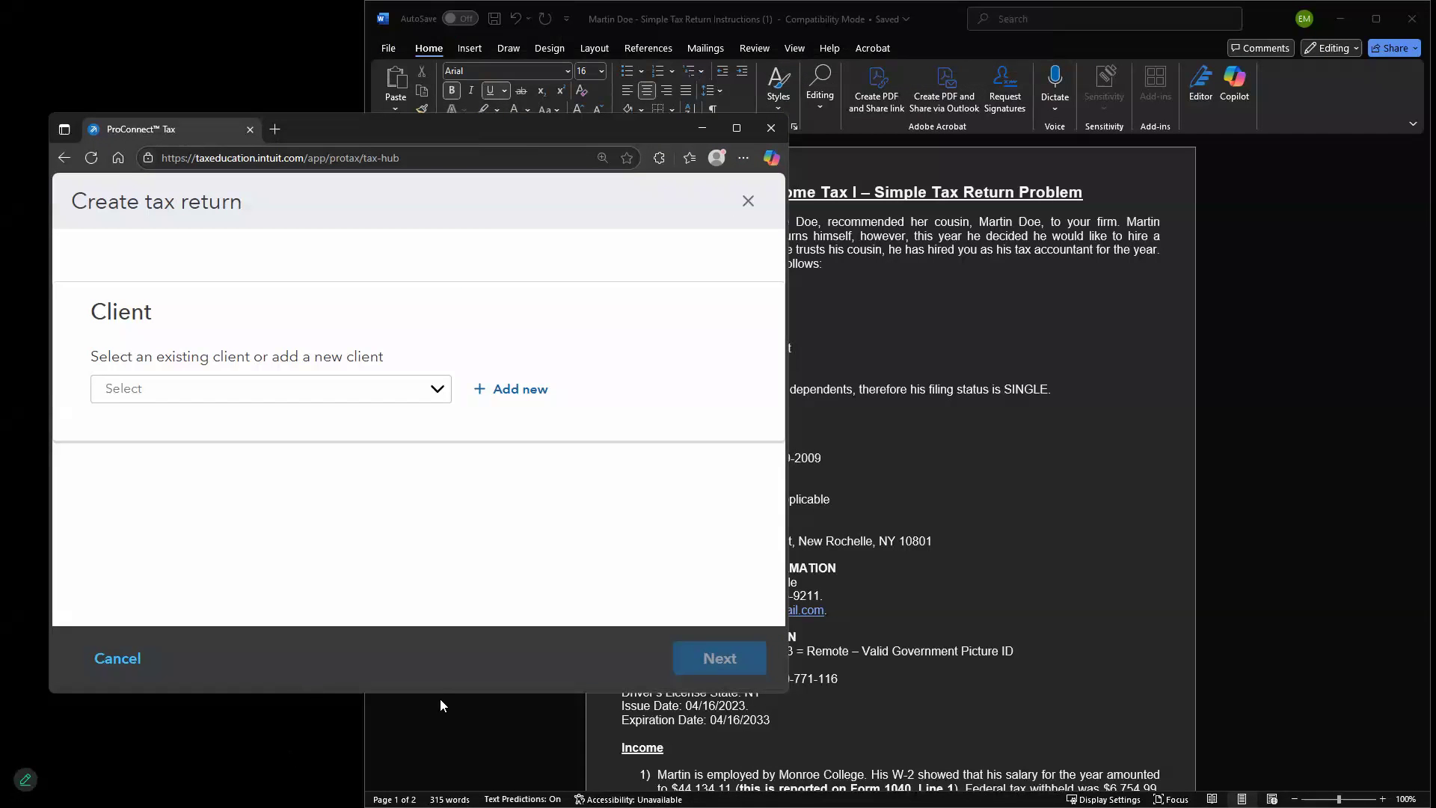
{"action": "left_click_drag", "start_coordinate": [440, 694], "coordinate": [439, 779]}
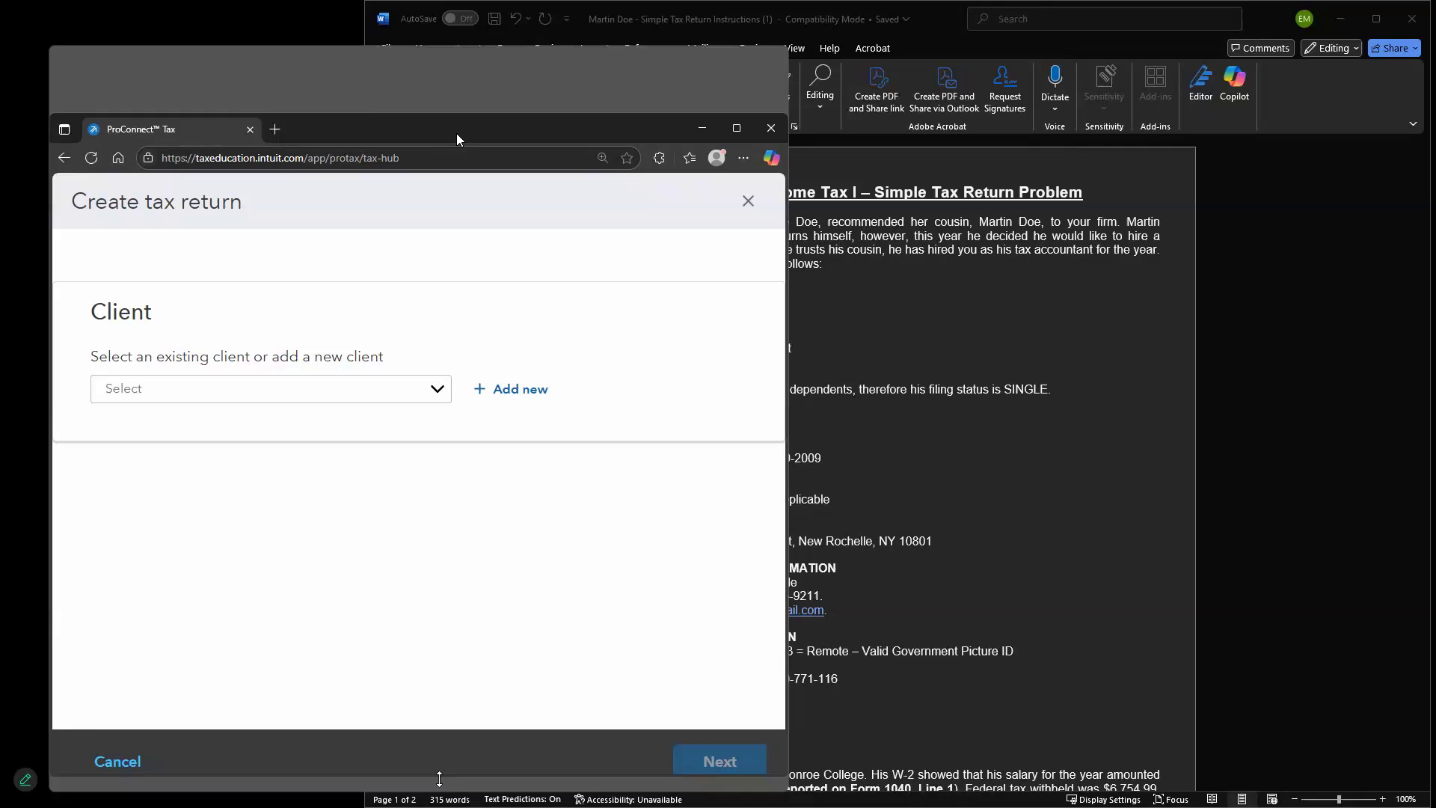
{"action": "left_click_drag", "start_coordinate": [461, 113], "coordinate": [459, 5]}
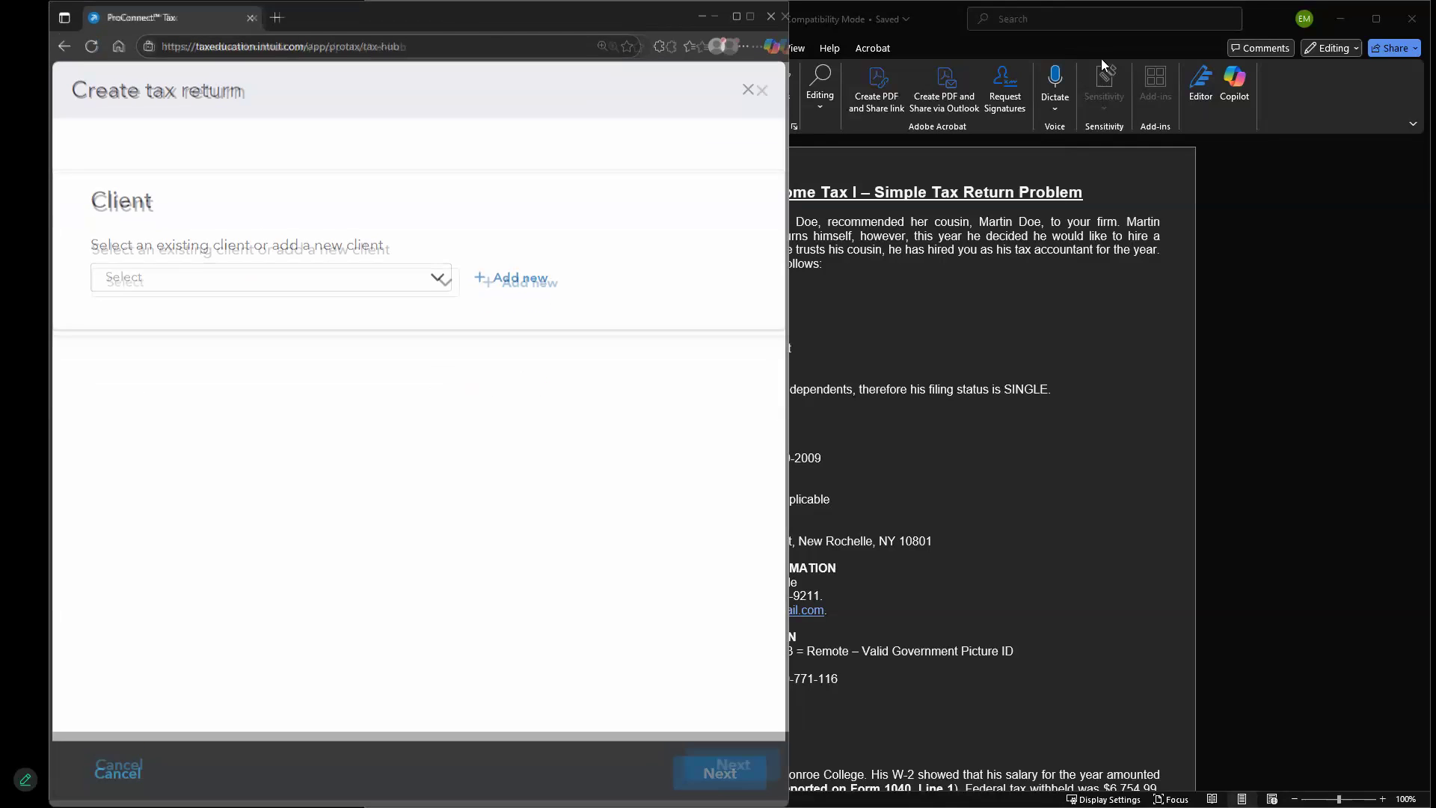
{"action": "left_click", "coordinate": [1278, 19]}
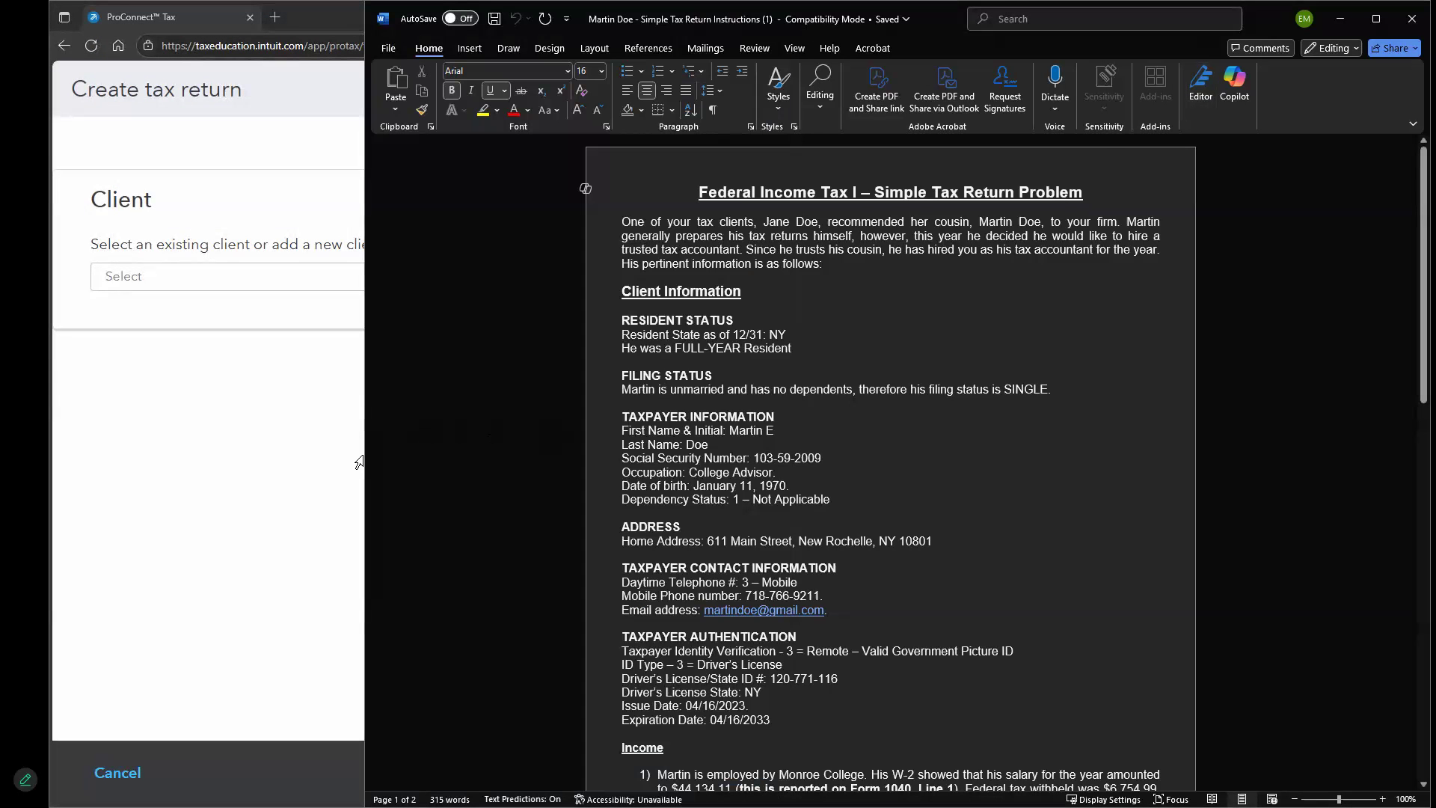
{"action": "left_click_drag", "start_coordinate": [359, 452], "coordinate": [811, 496]}
{"action": "left_click", "coordinate": [430, 303]}
Add a new client with the client's first and last name, date of birth and SSN
{"action": "left_click", "coordinate": [520, 277]}
{"action": "left_click", "coordinate": [267, 537]}
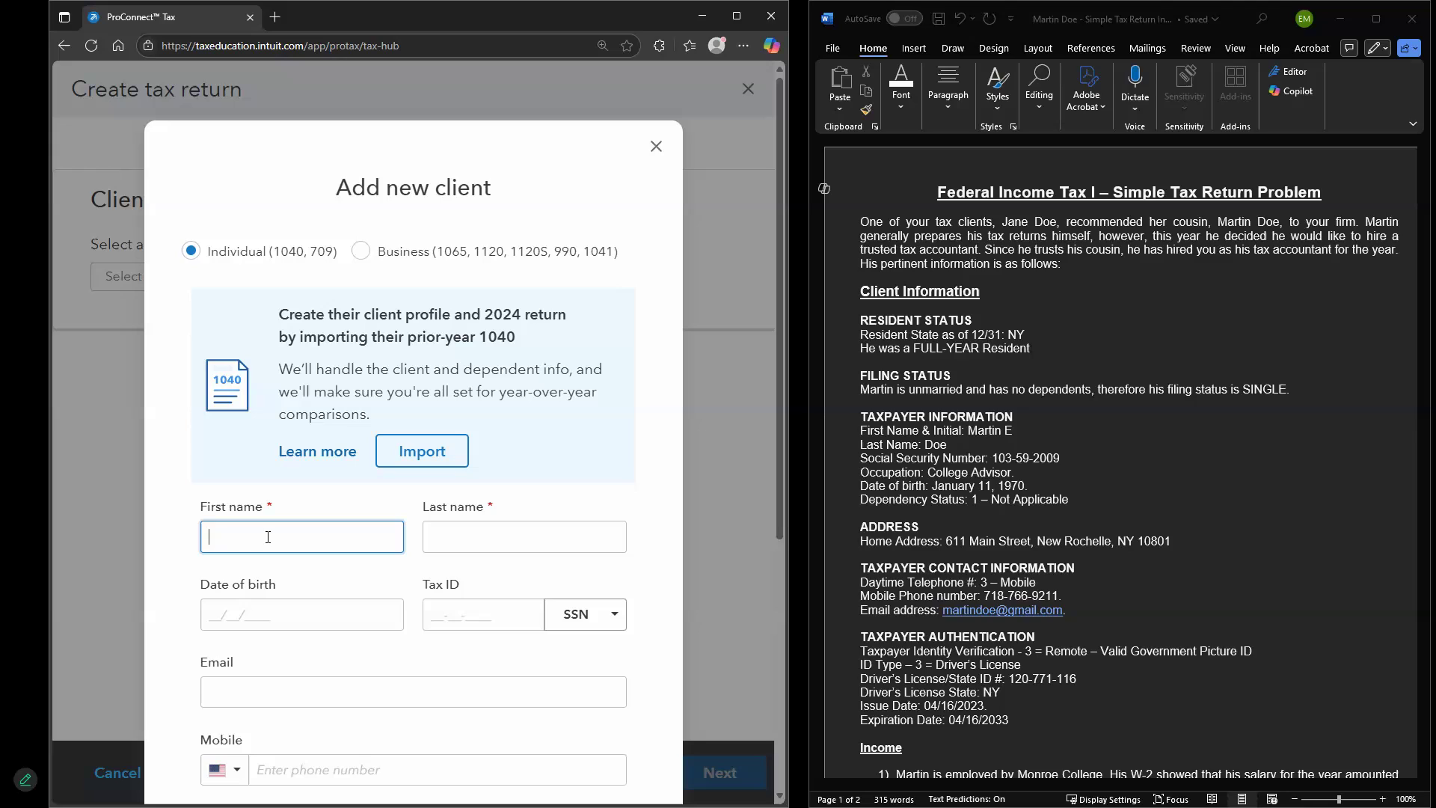
{"action": "type", "text": "MARTIN"}
{"action": "key", "text": "Tab"}
{"action": "type", "text": "DOE"}
{"action": "key", "text": "Tab"}
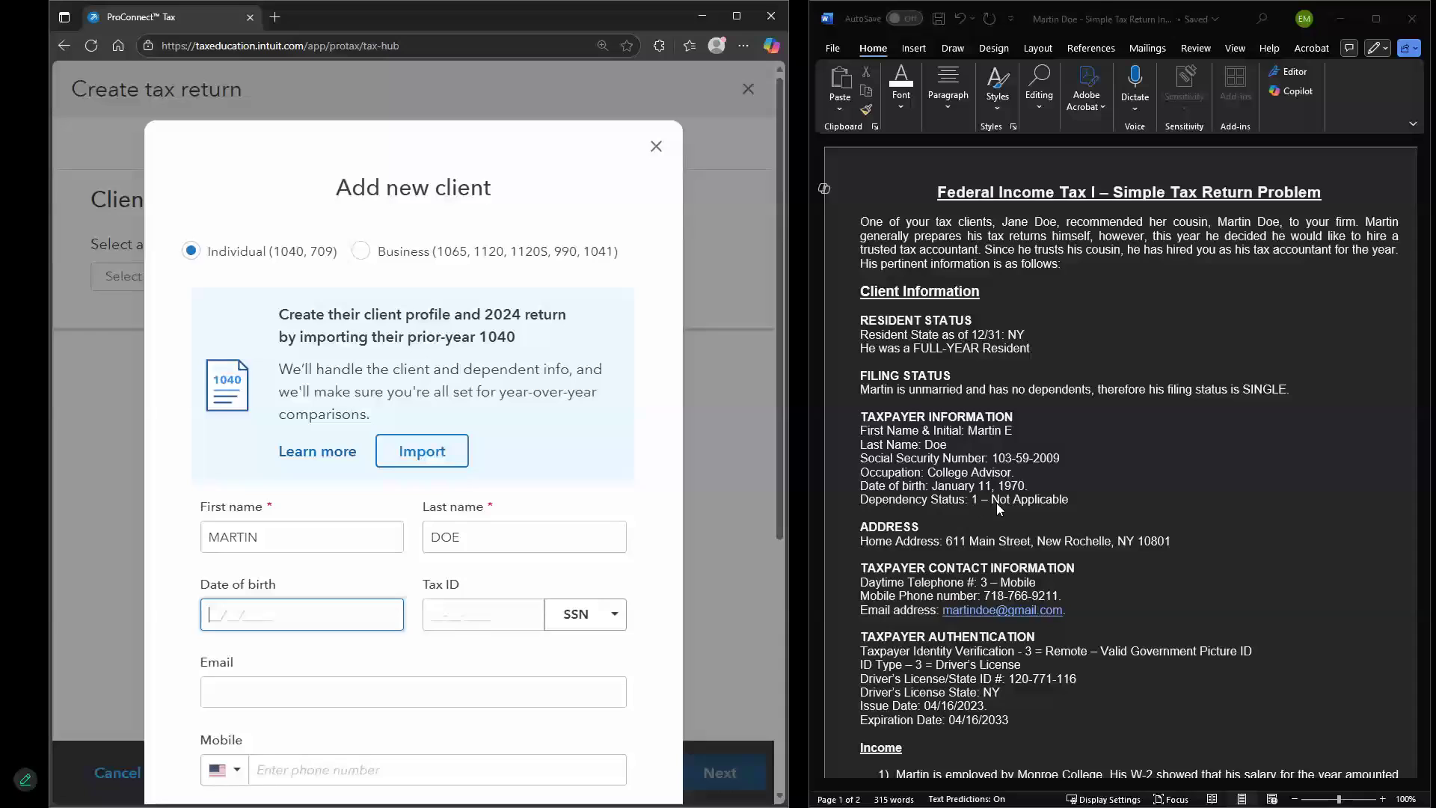
{"action": "type", "text": "01111970"}
{"action": "key", "text": "Tab"}
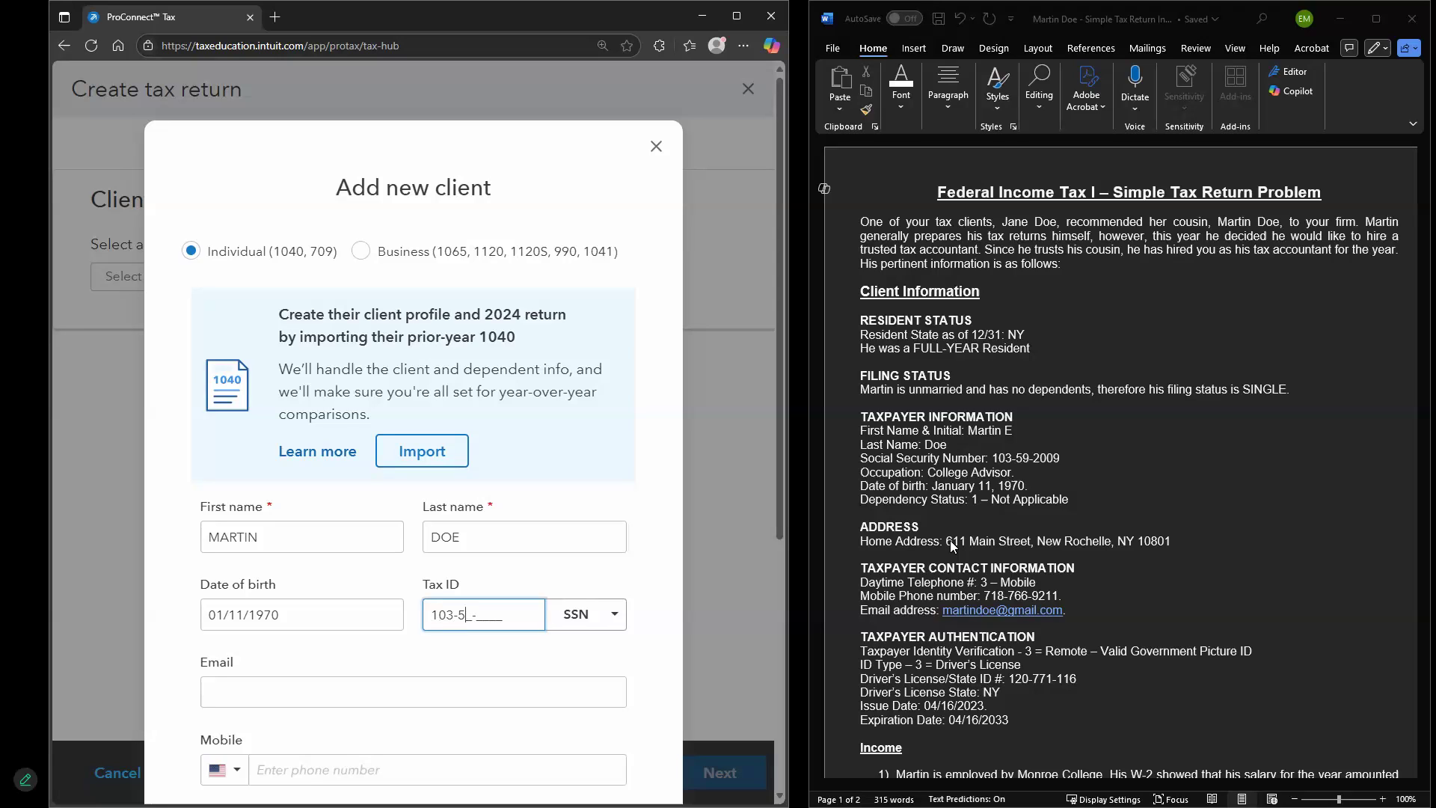
{"action": "key", "text": "Tab"}
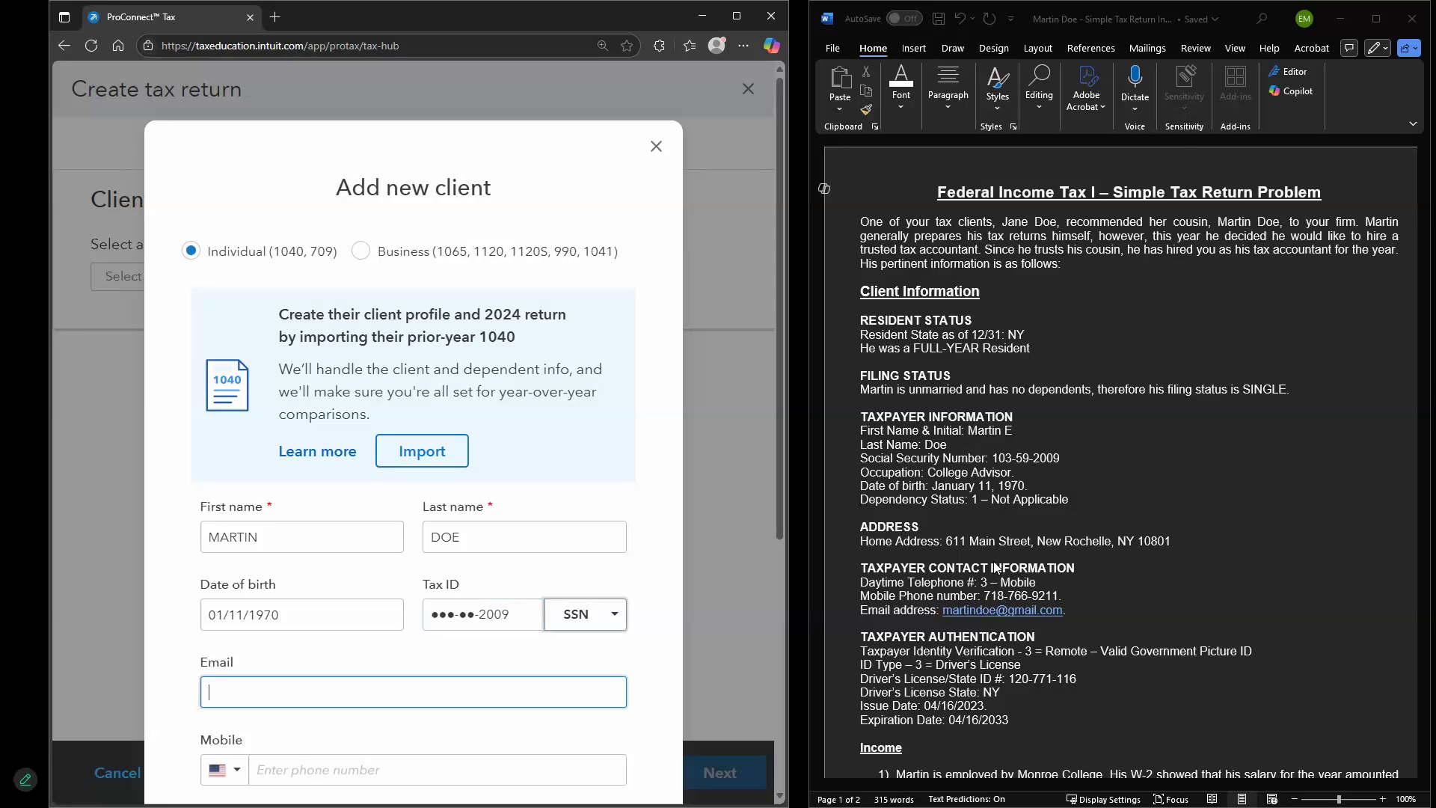
Fill in the client's e-mail address and mobile phone number
{"action": "scroll", "coordinate": [1040, 381], "scroll_direction": "down", "scroll_amount": 1}
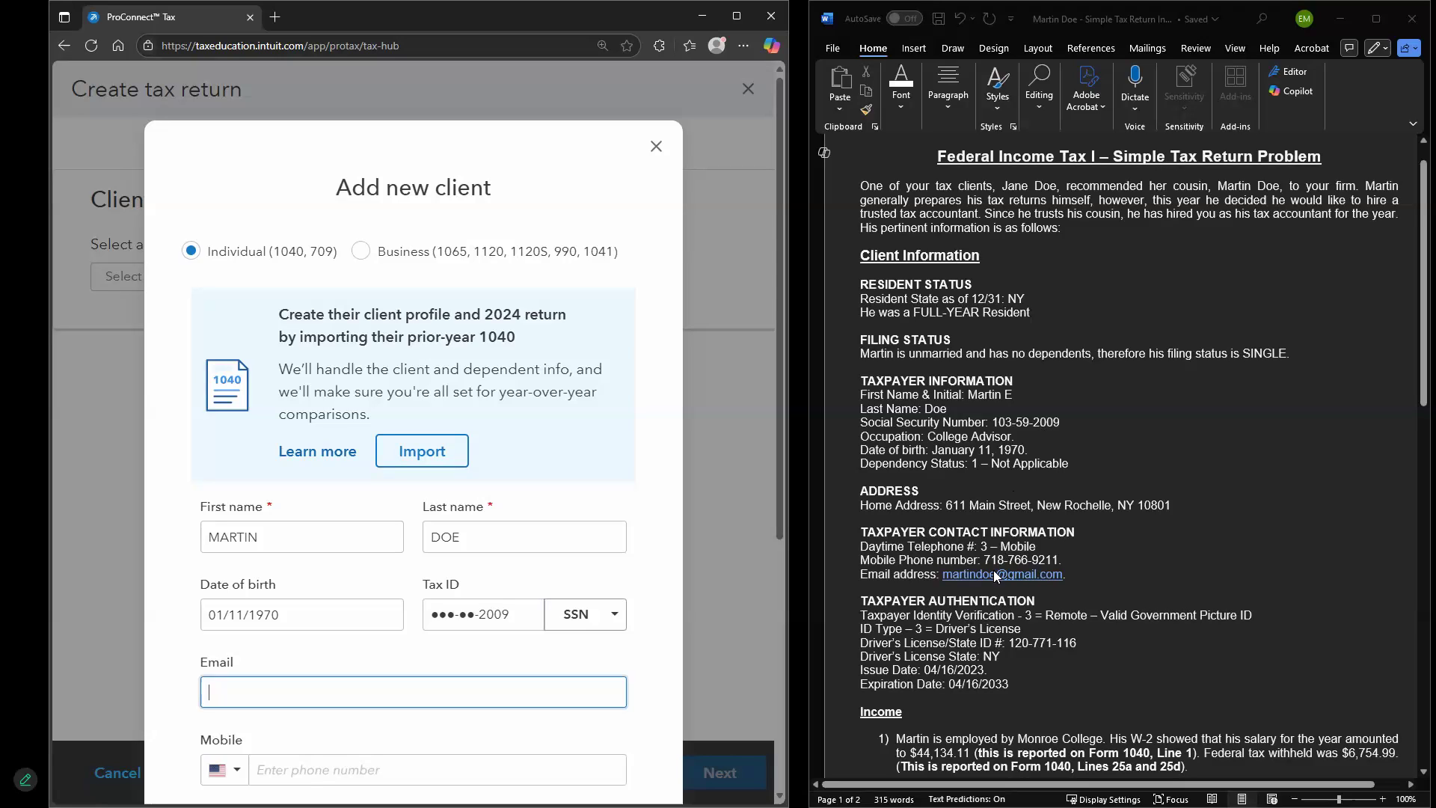
{"action": "type", "text": "MERT"}
{"action": "key", "text": "BackSpace"}
{"action": "key", "text": "BackSpace"}
{"action": "key", "text": "BackSpace"}
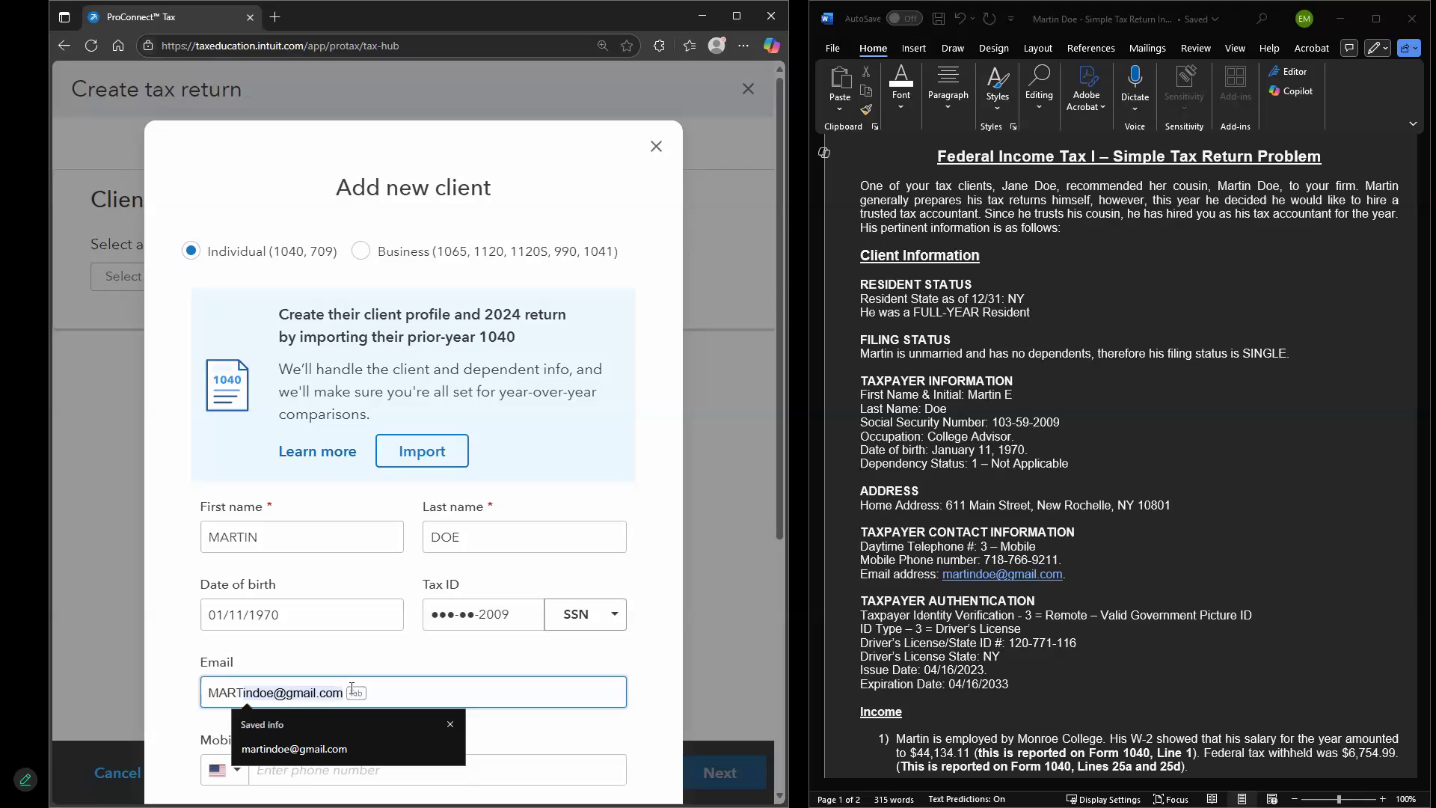
{"action": "key", "text": "Tab"}
{"action": "scroll", "coordinate": [349, 694], "scroll_direction": "down", "scroll_amount": 1}
{"action": "left_click", "coordinate": [342, 696]}
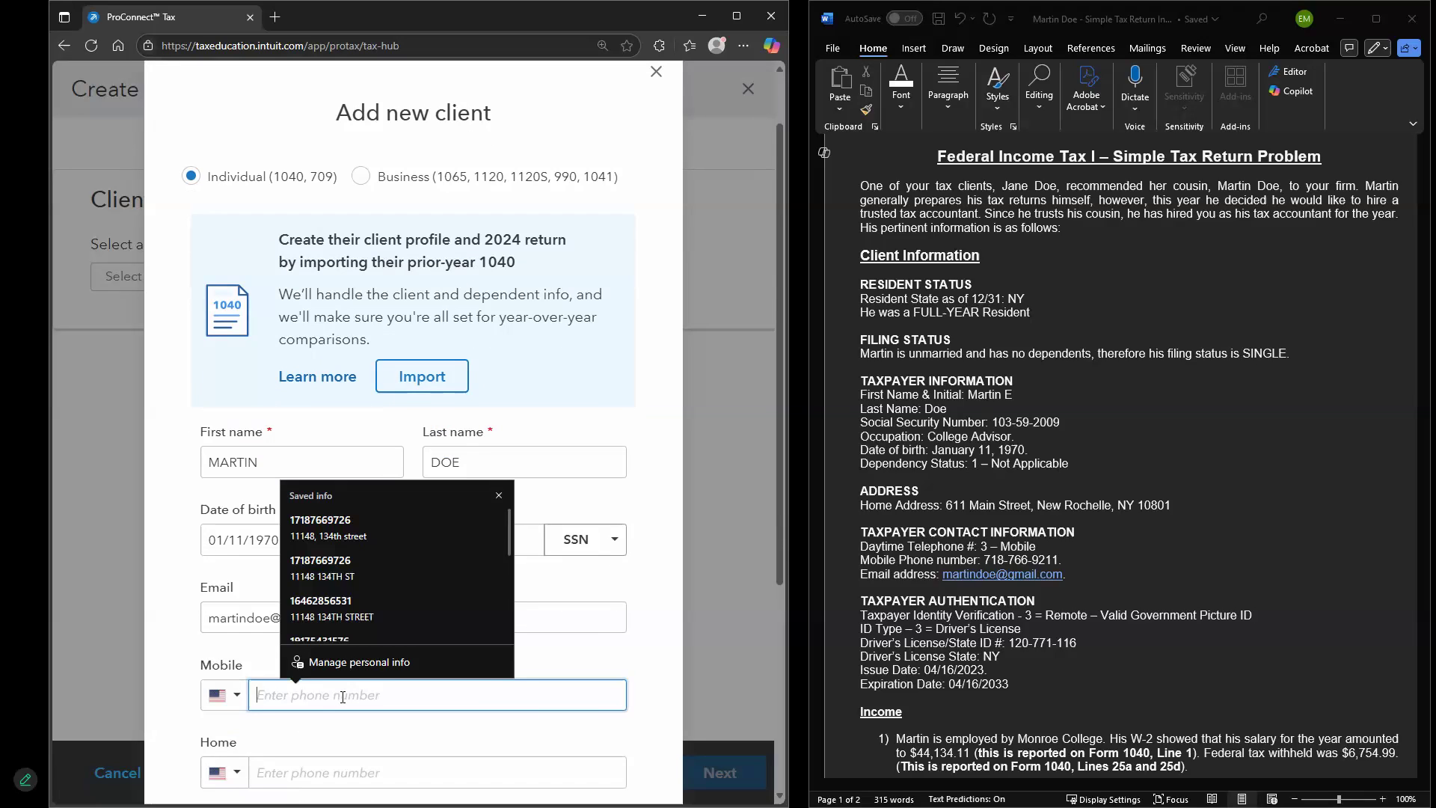
{"action": "type", "text": "716"}
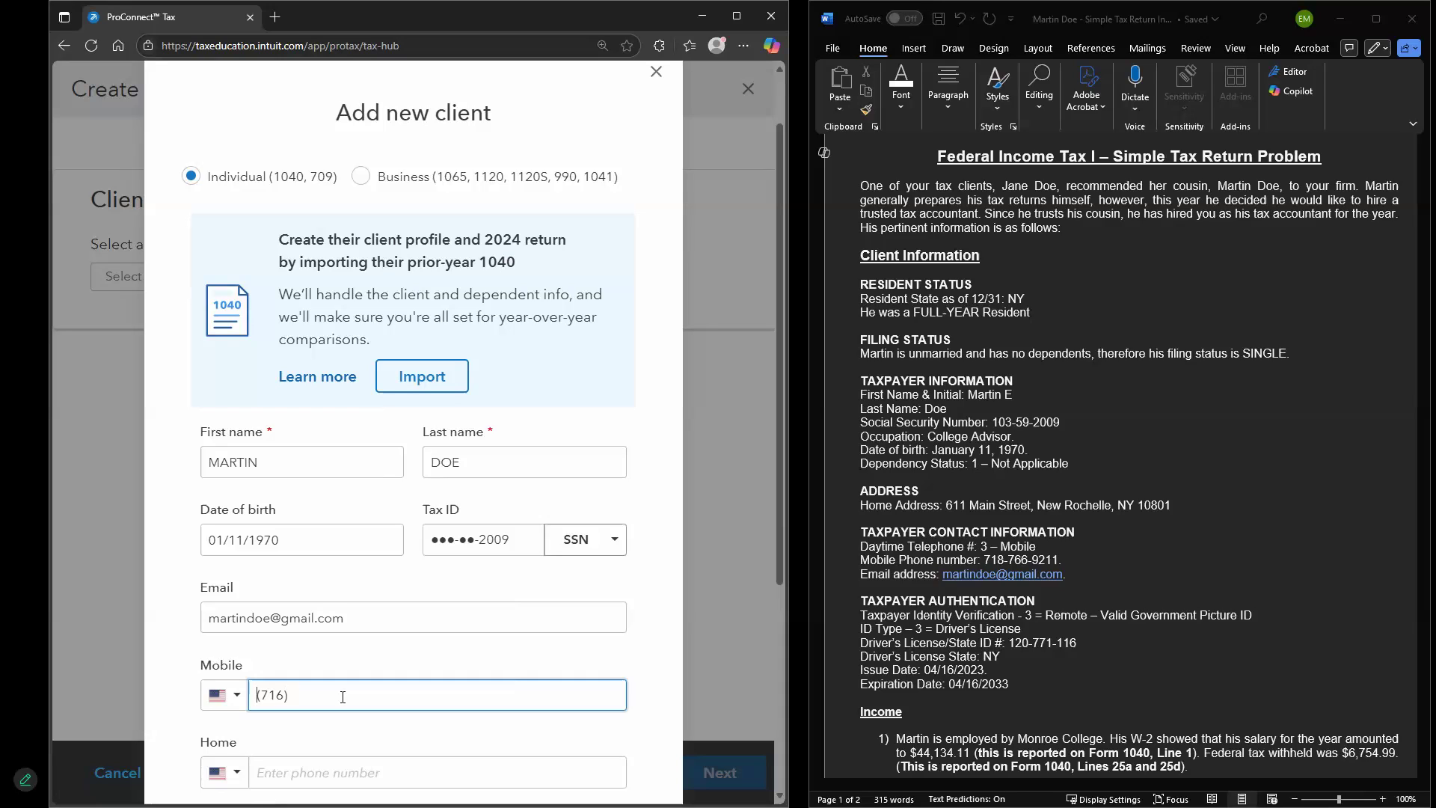
{"action": "key", "text": "BackSpace"}
{"action": "key", "text": "BackSpace"}
{"action": "left_click", "coordinate": [343, 697]}
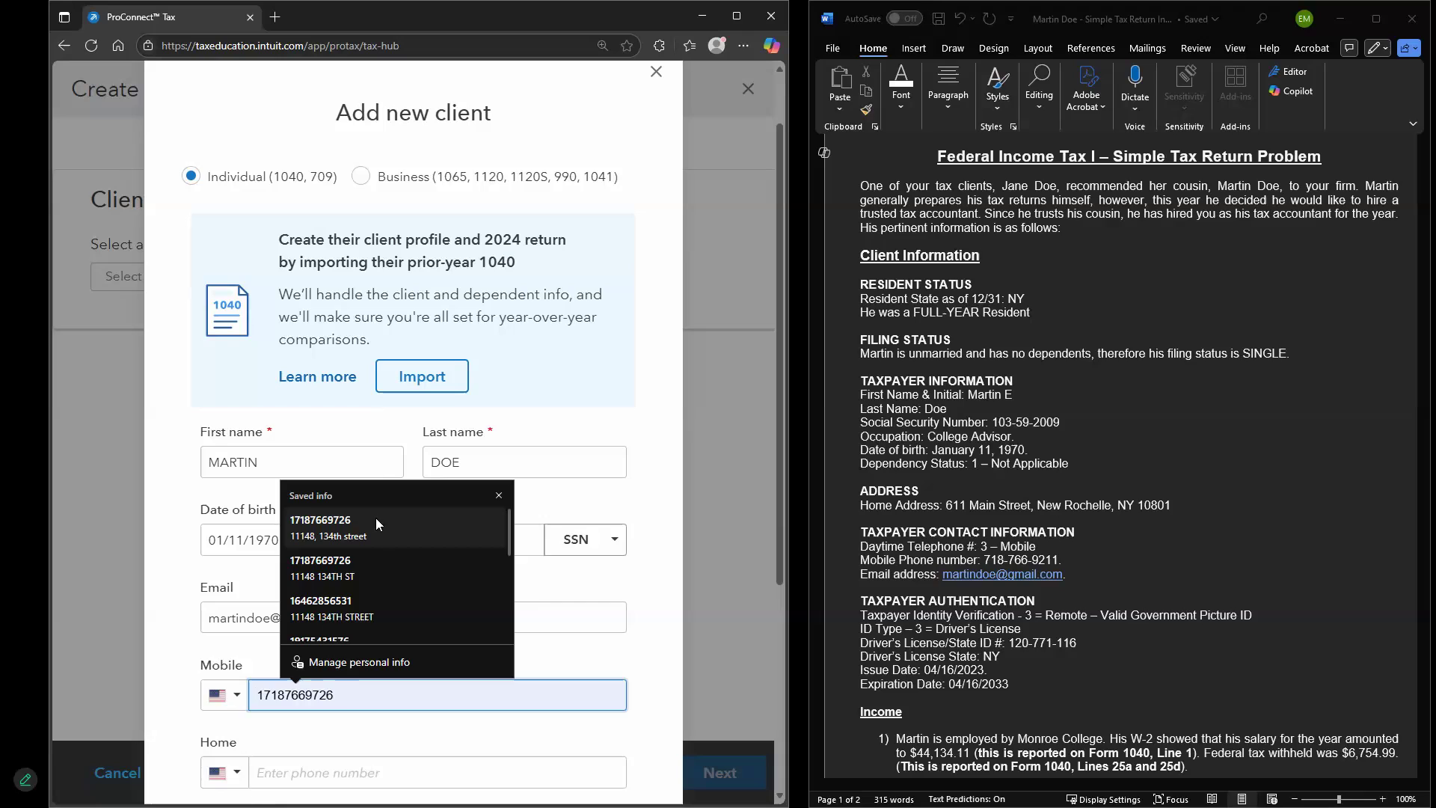
{"action": "left_click", "coordinate": [374, 685]}
{"action": "left_click", "coordinate": [374, 686]}
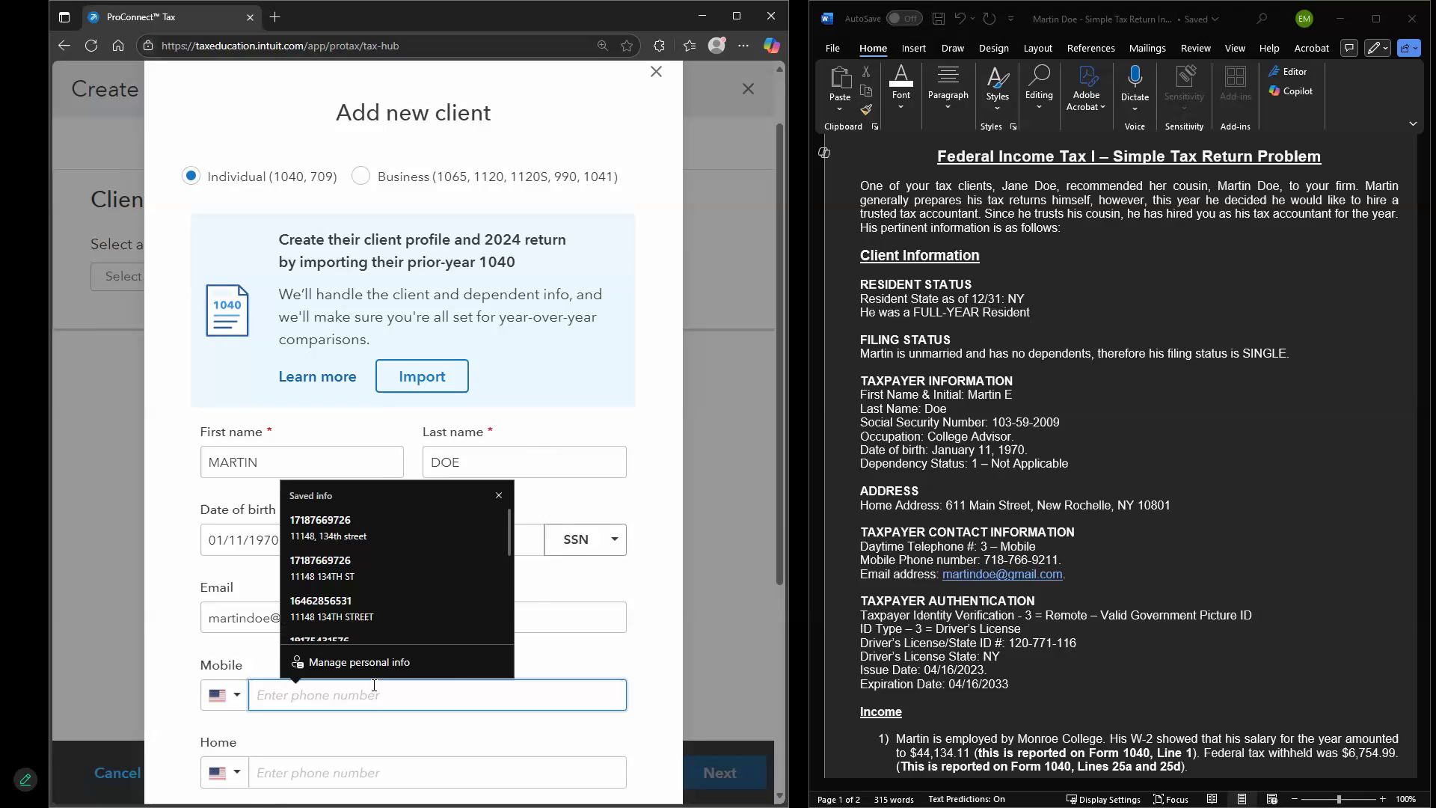
{"action": "left_click", "coordinate": [498, 496]}
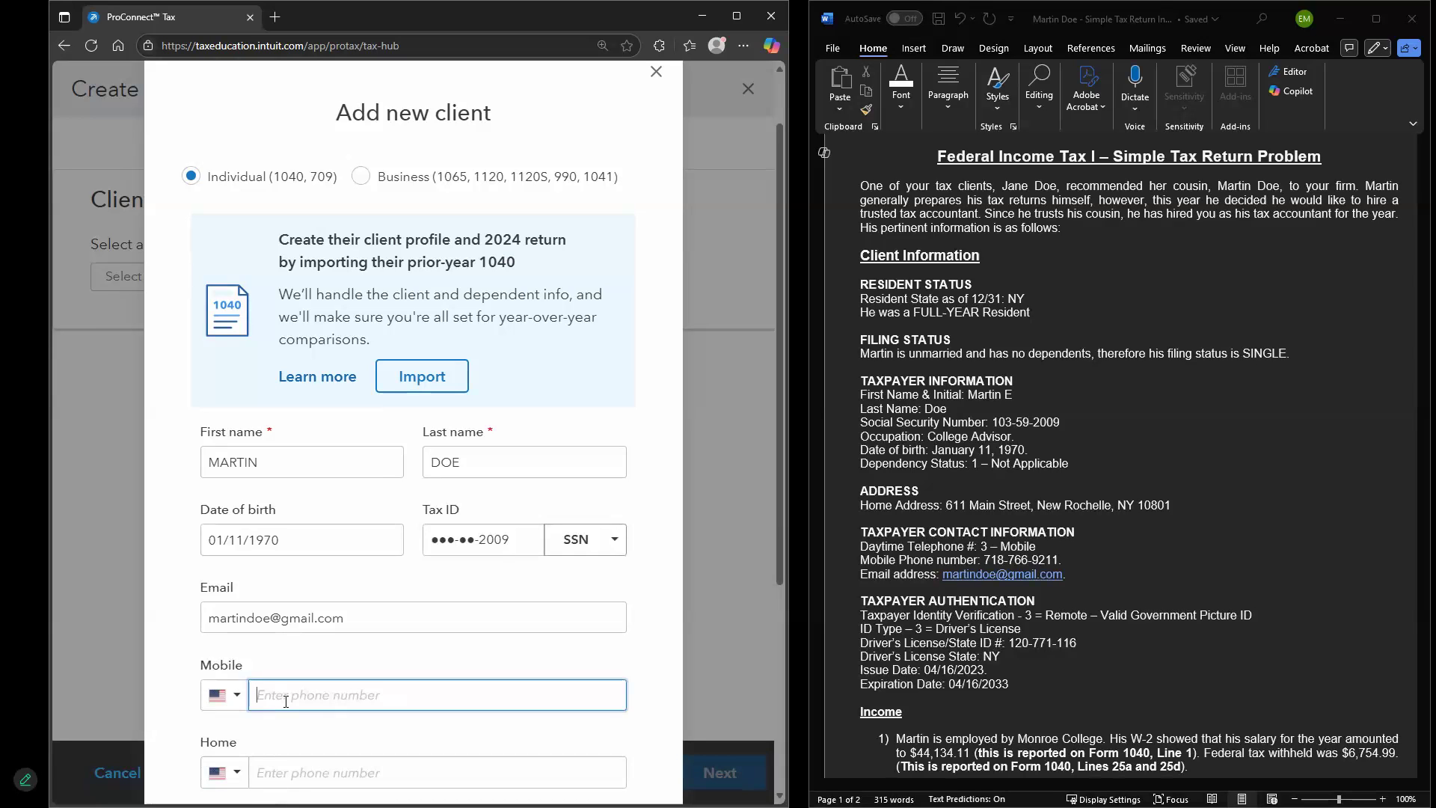
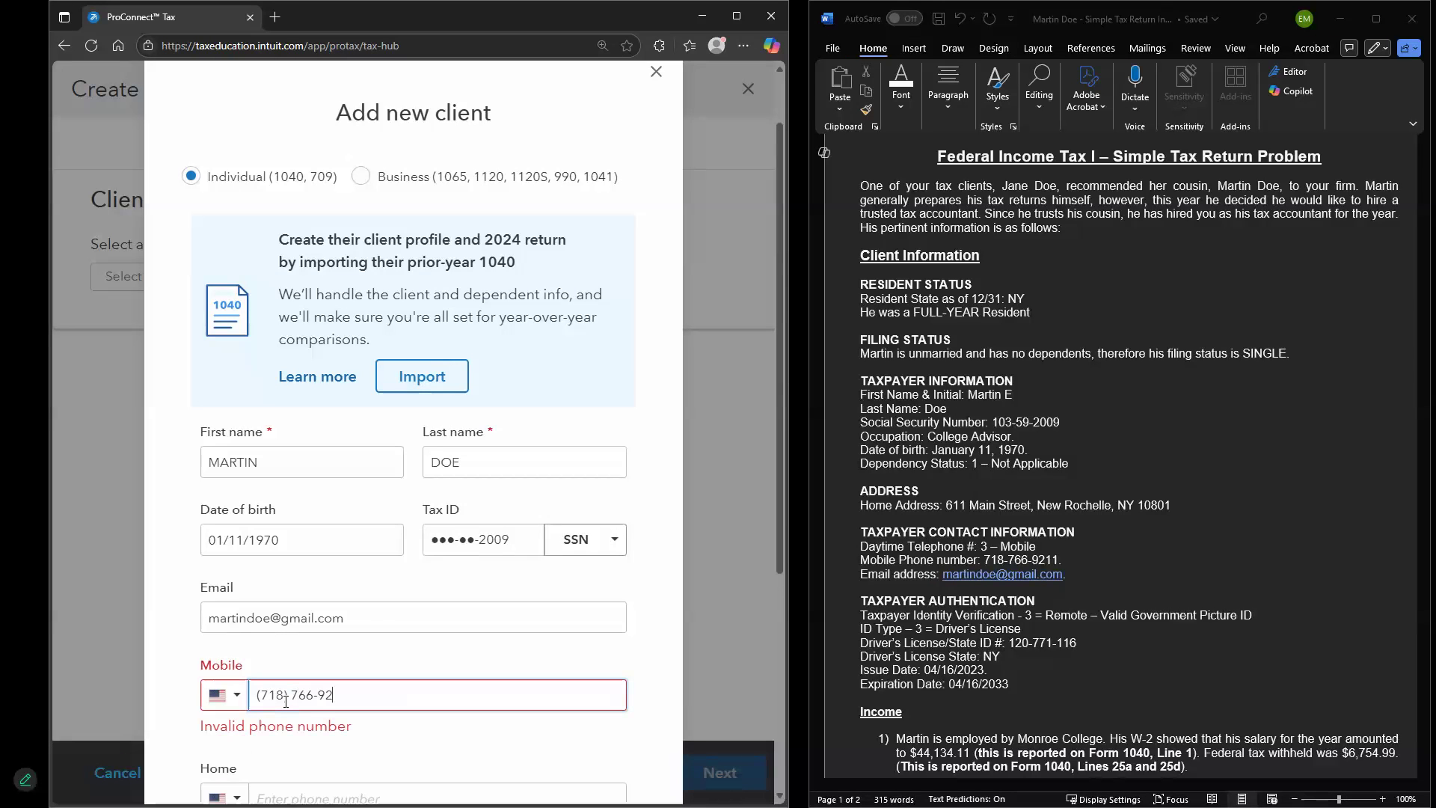
Enter the client's street address and pick the matching suite suggestion for city and ZIP
{"action": "scroll", "coordinate": [311, 696], "scroll_direction": "down", "scroll_amount": 5}
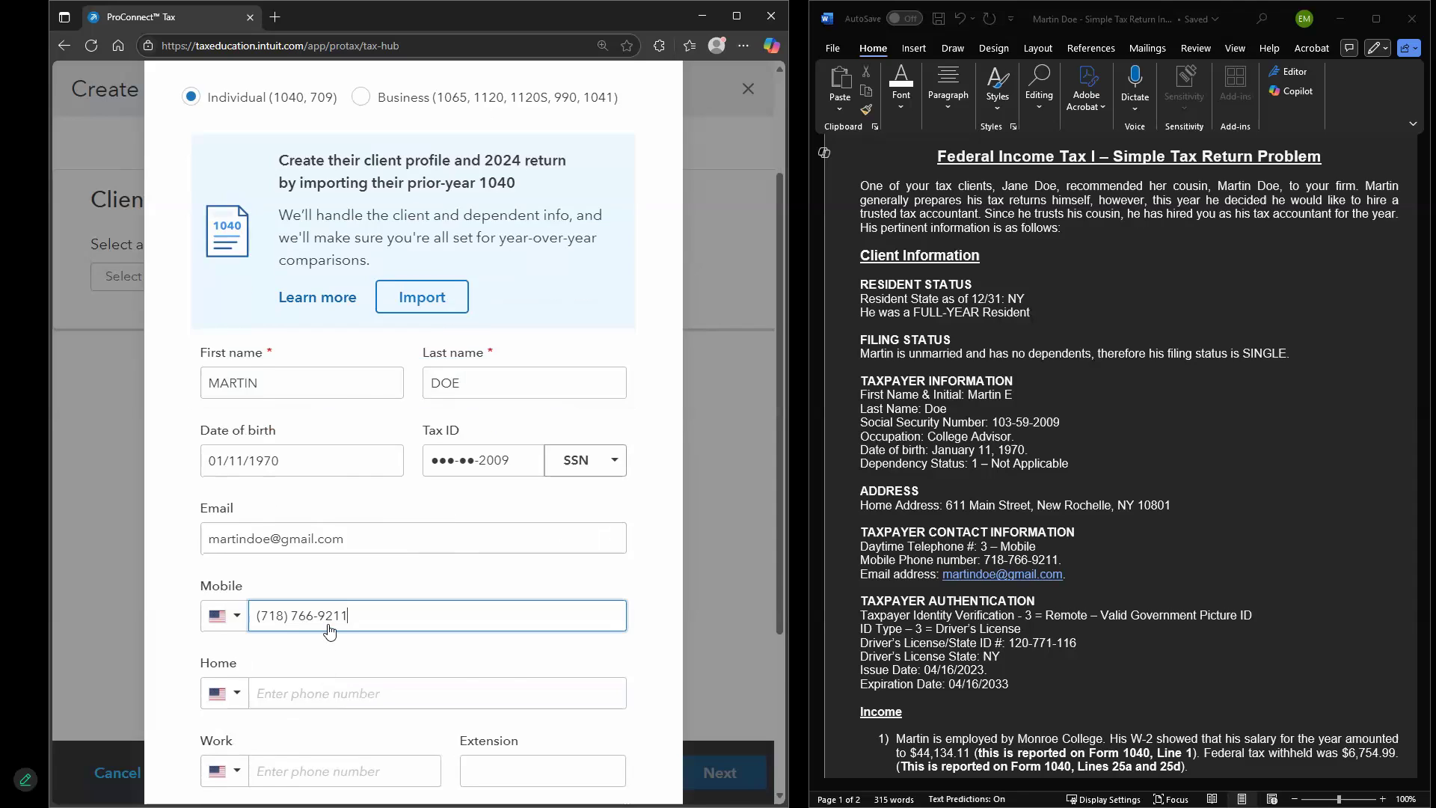
{"action": "left_click", "coordinate": [407, 626]}
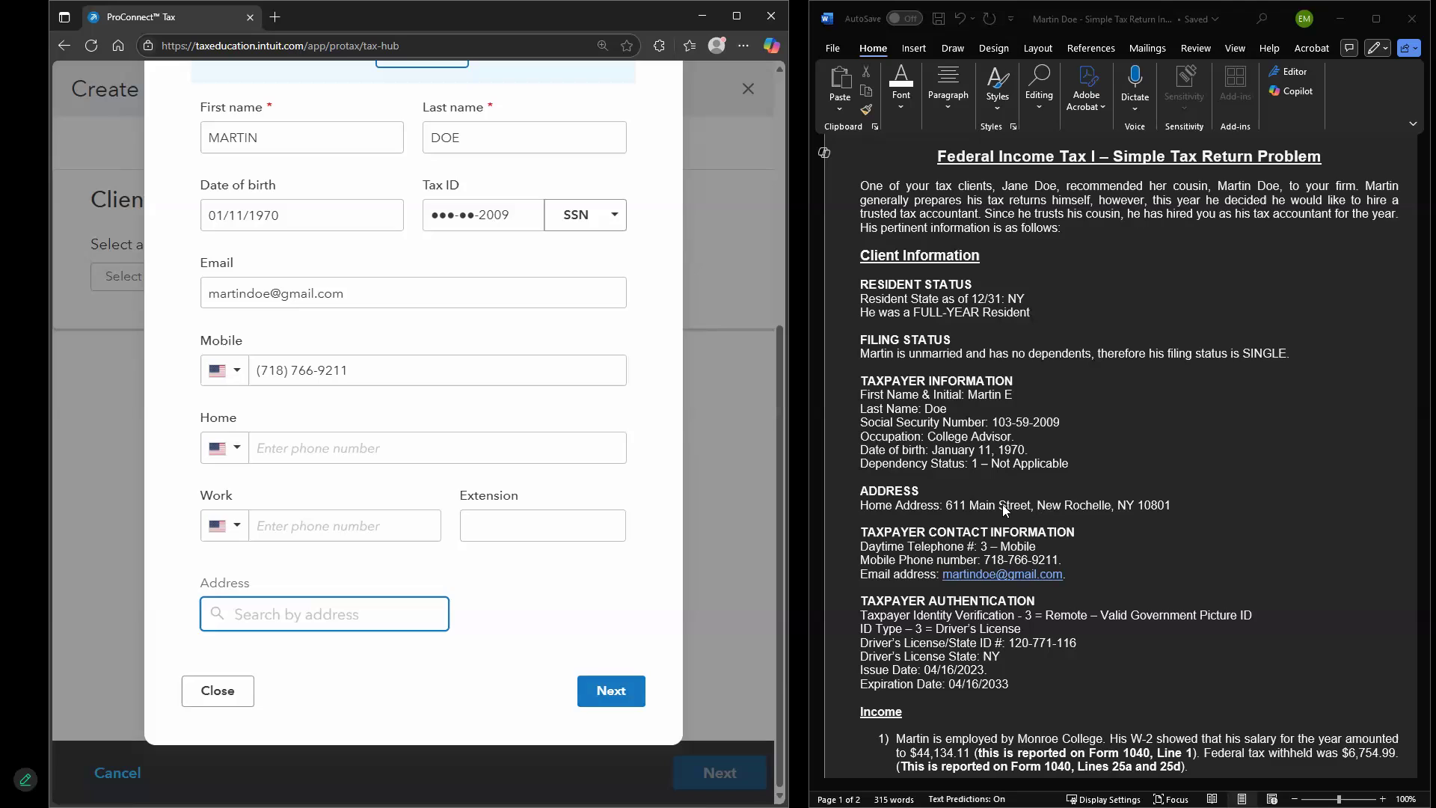
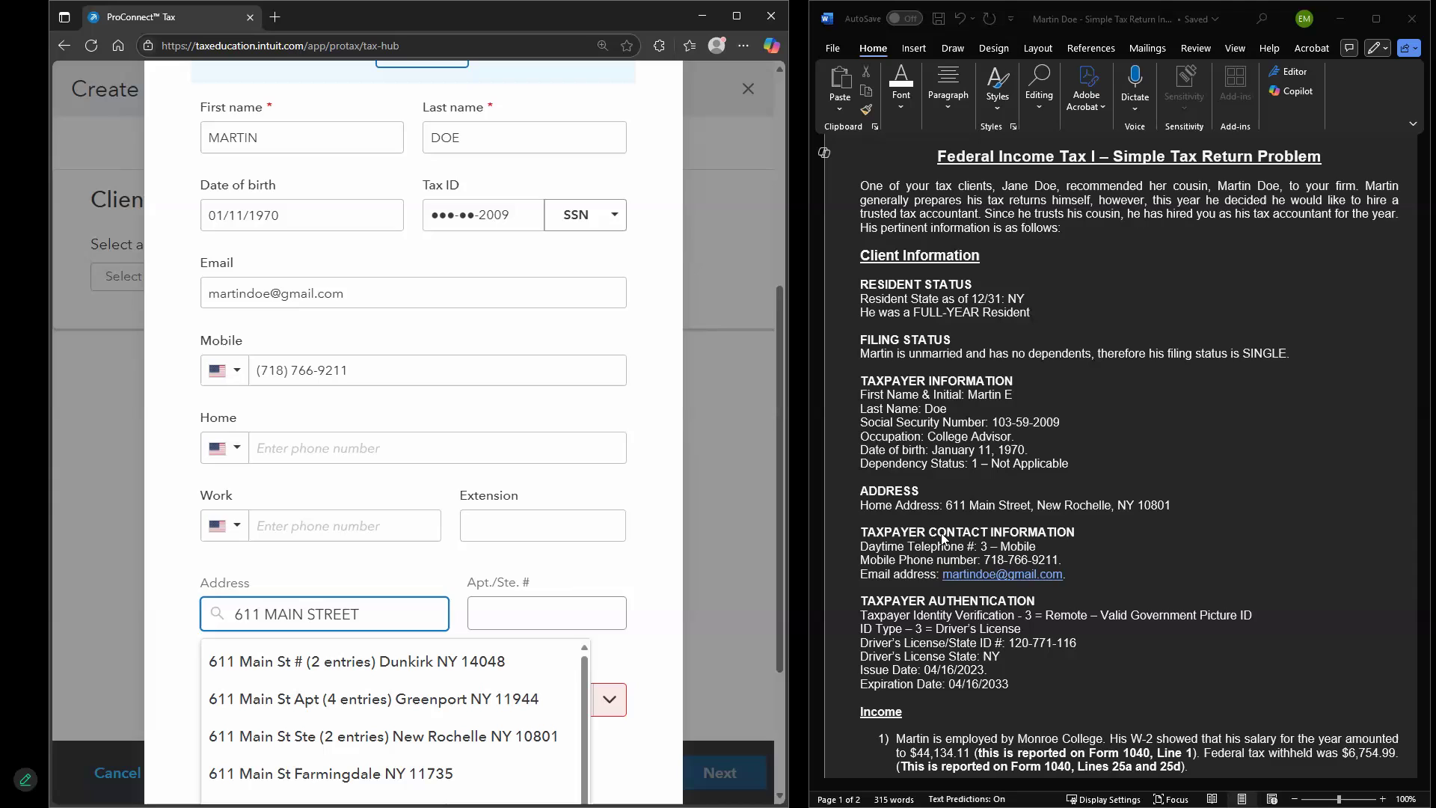
{"action": "left_click", "coordinate": [308, 744]}
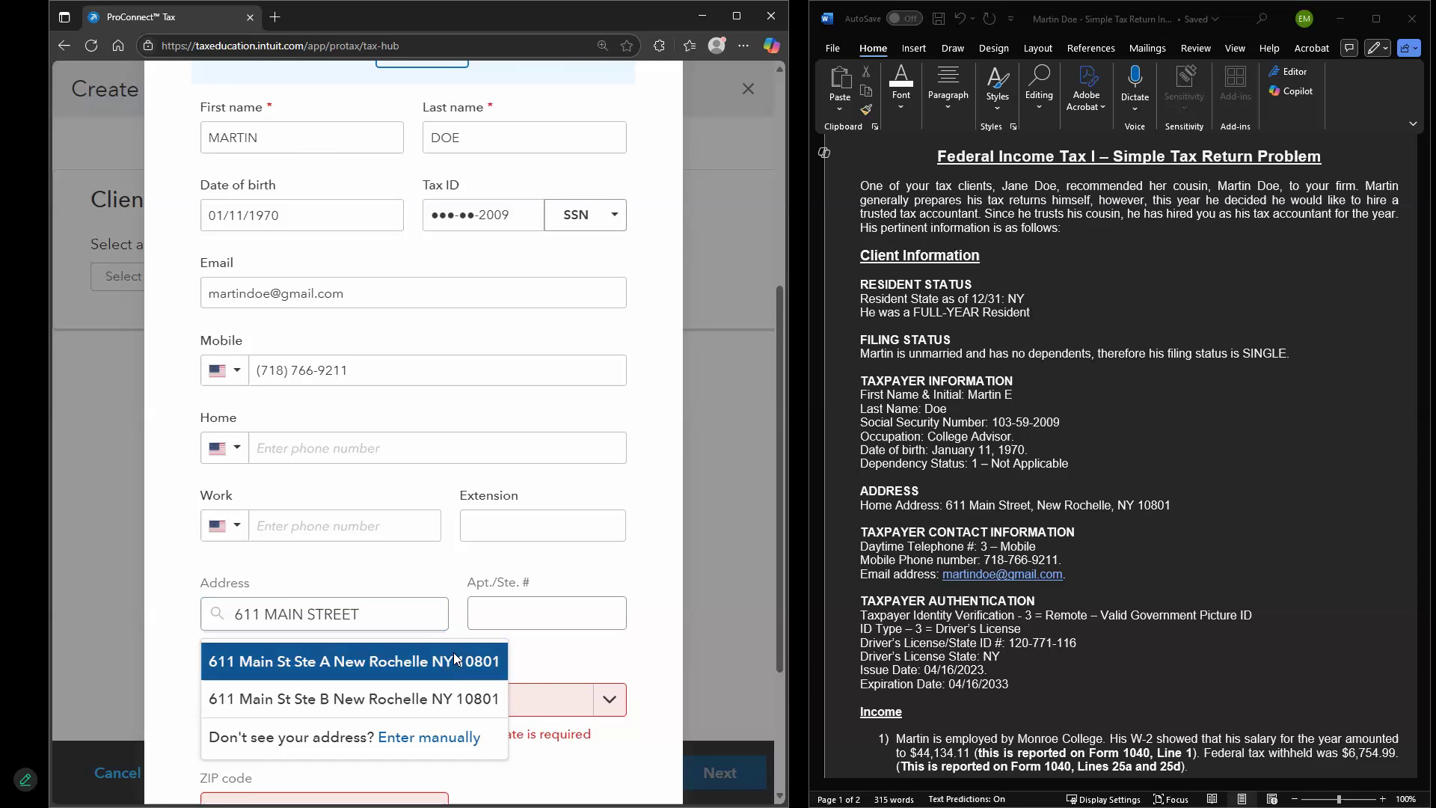
{"action": "left_click", "coordinate": [446, 673]}
{"action": "scroll", "coordinate": [523, 673], "scroll_direction": "down", "scroll_amount": 2}
Change the Tax ID's last digit after the duplicate-SSN warning and retry saving
{"action": "left_click", "coordinate": [616, 694]}
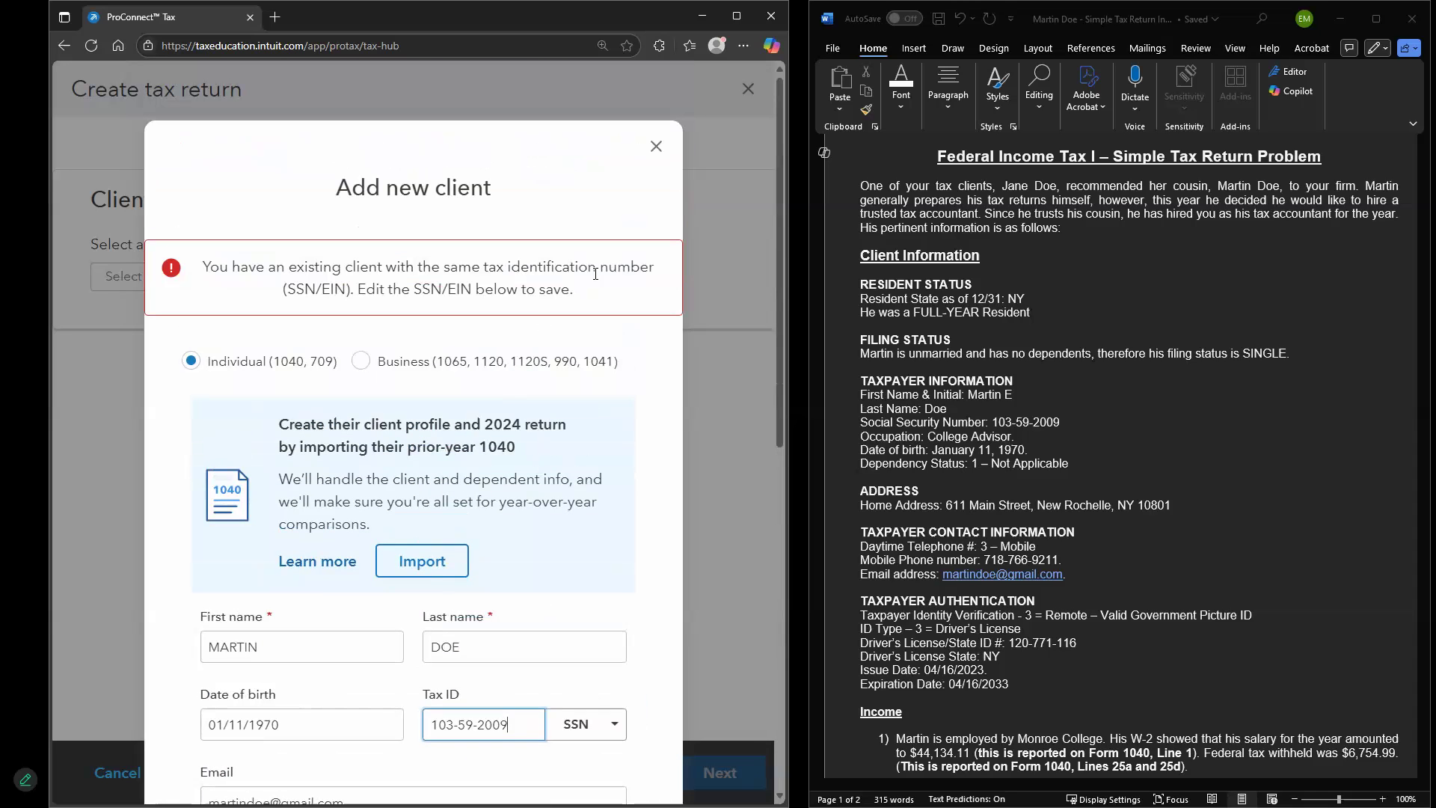
{"action": "scroll", "coordinate": [548, 572], "scroll_direction": "down", "scroll_amount": 1}
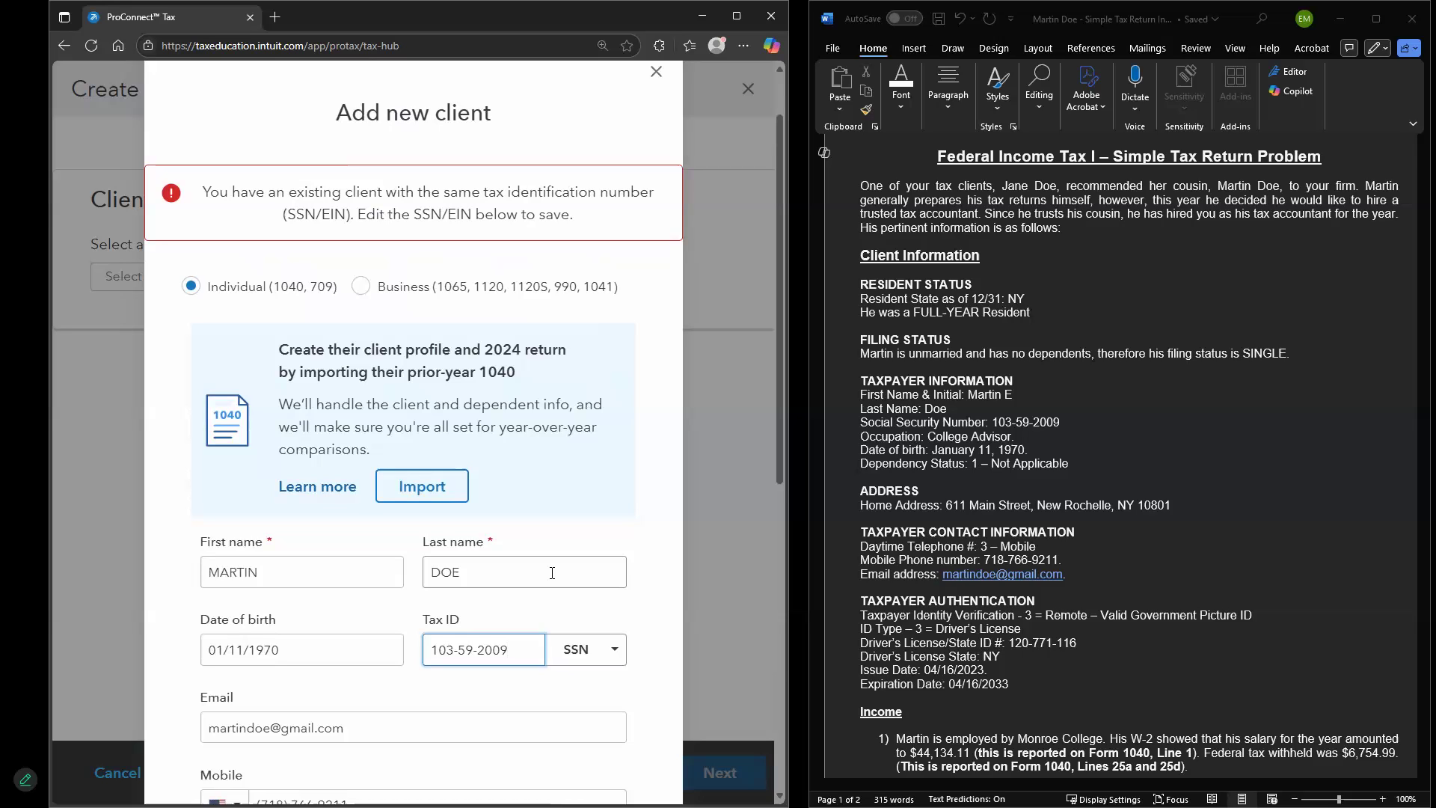
{"action": "key", "text": "BackSpace"}
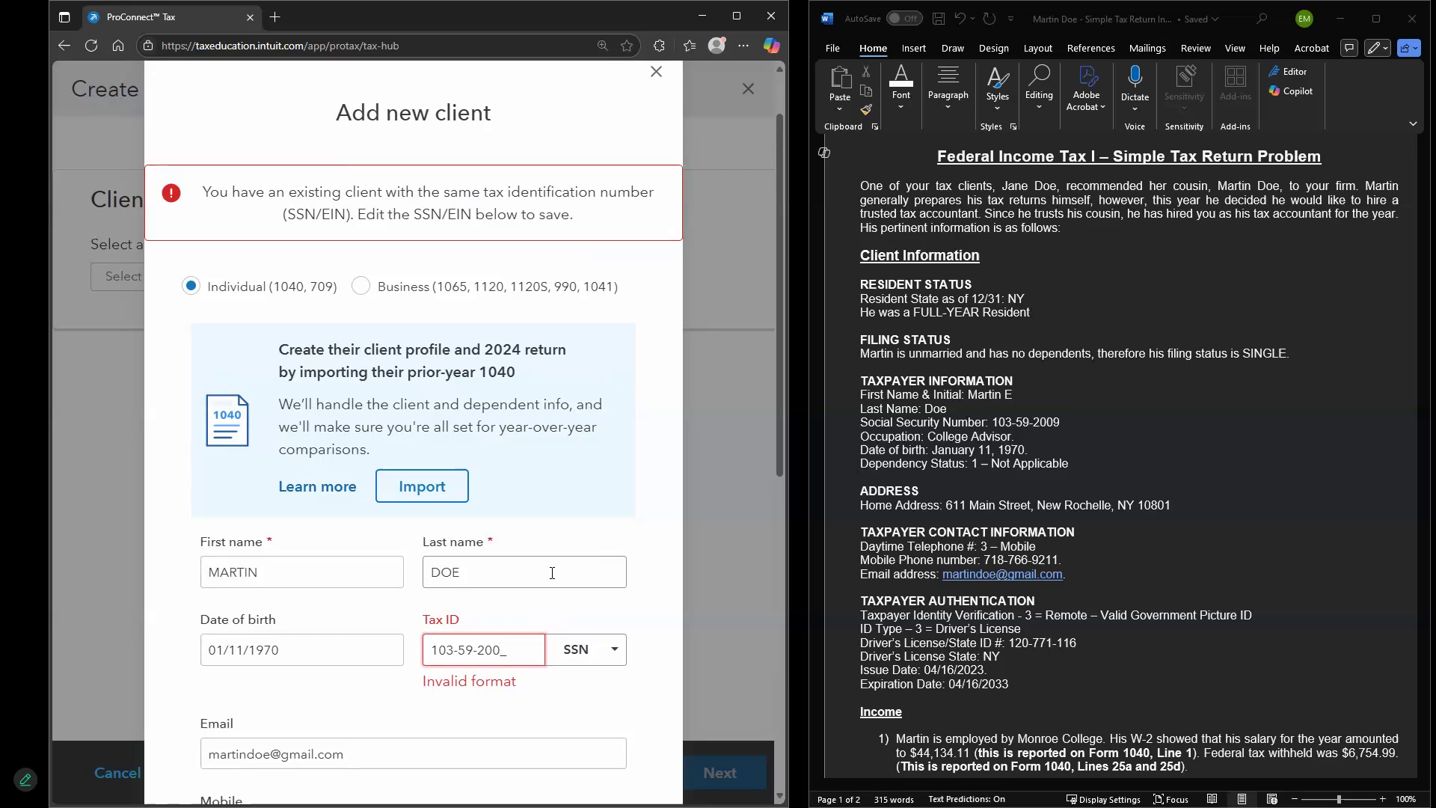
{"action": "type", "text": "9"}
{"action": "scroll", "coordinate": [598, 696], "scroll_direction": "down", "scroll_amount": 7}
{"action": "left_click", "coordinate": [609, 691]}
{"action": "key", "text": "BackSpace"}
{"action": "type", "text": "7"}
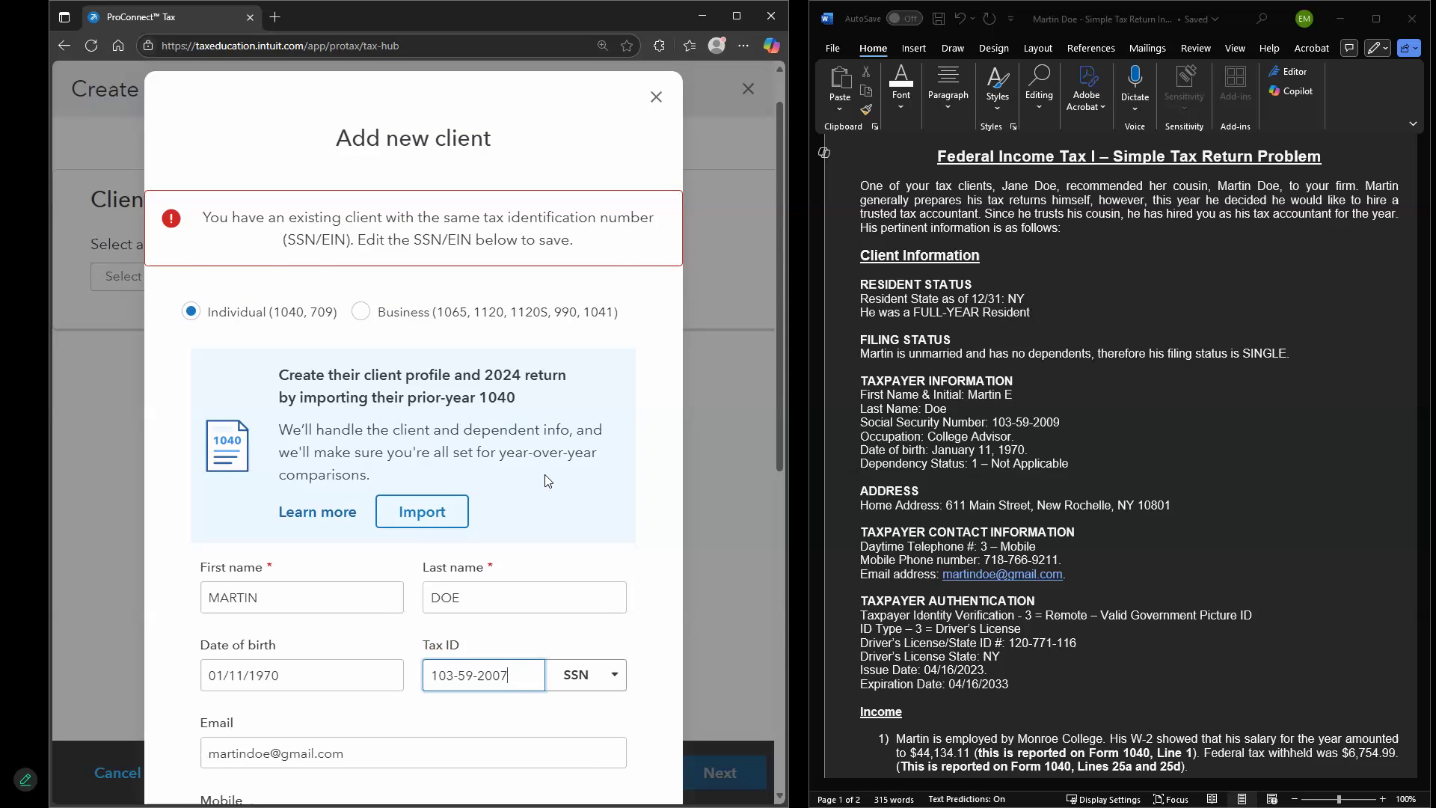
{"action": "scroll", "coordinate": [550, 533], "scroll_direction": "down", "scroll_amount": 10}
Create the 2024 1040 - Individual return, appending the preparer's name to the return name
{"action": "left_click", "coordinate": [597, 688]}
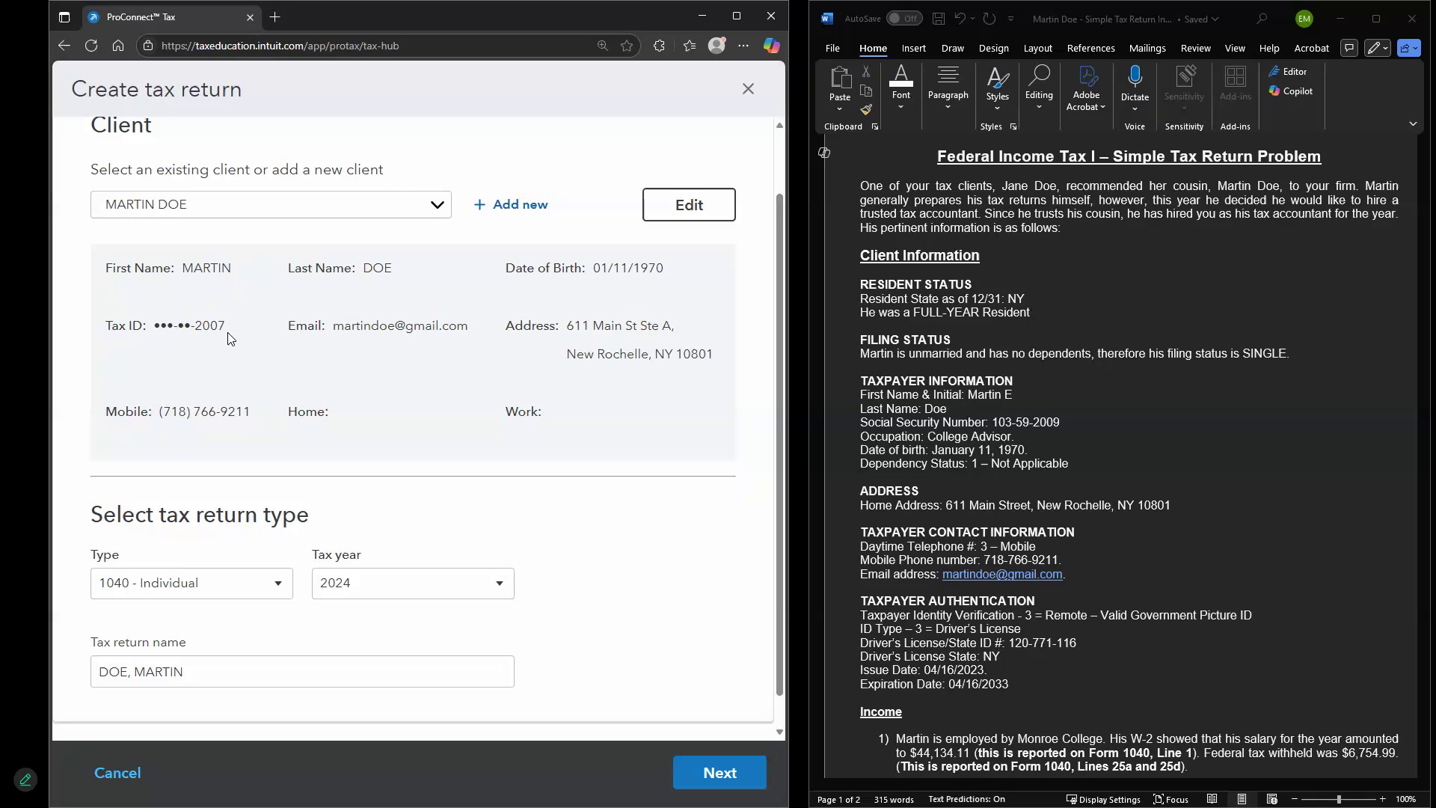
{"action": "scroll", "coordinate": [225, 332], "scroll_direction": "down", "scroll_amount": 1}
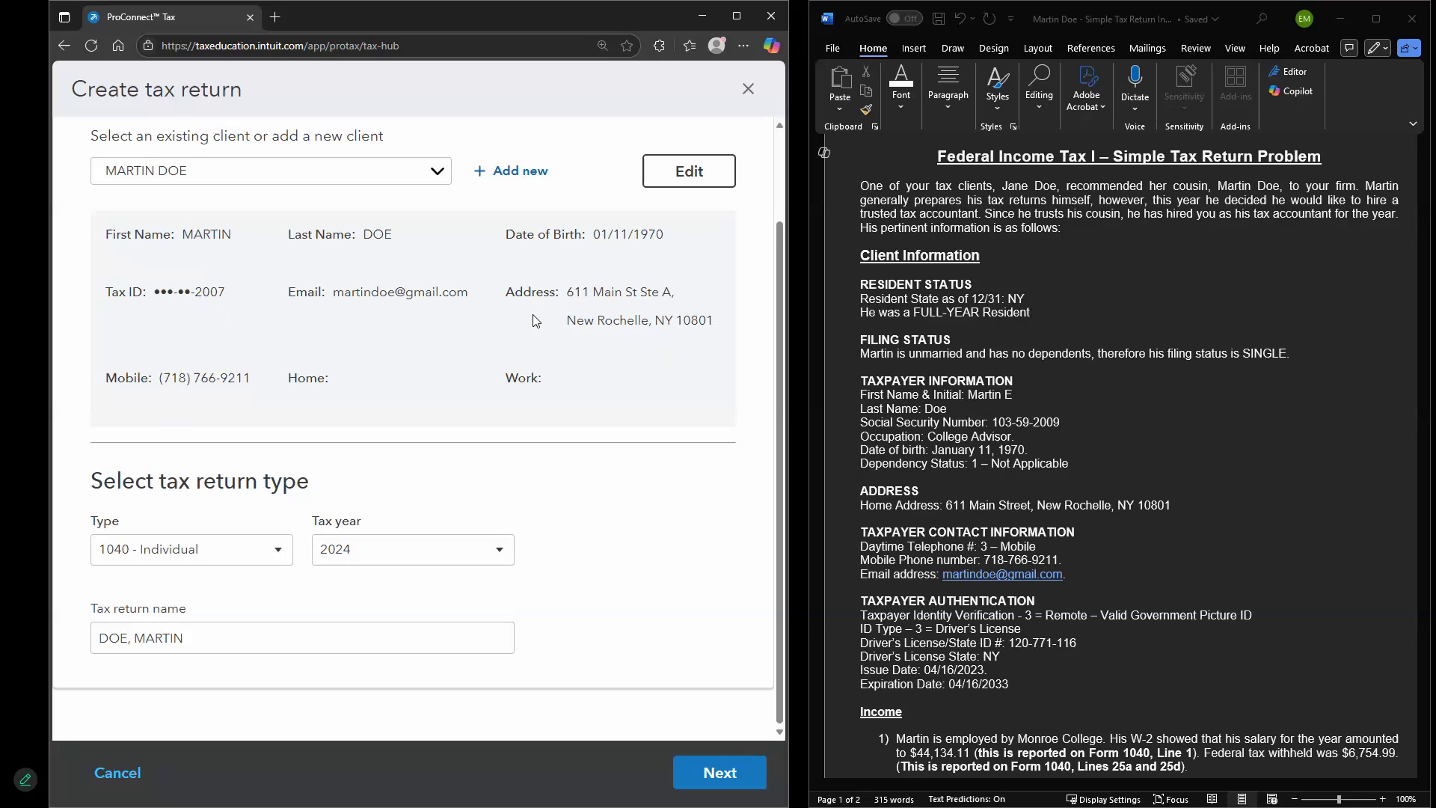
{"action": "left_click", "coordinate": [225, 559]}
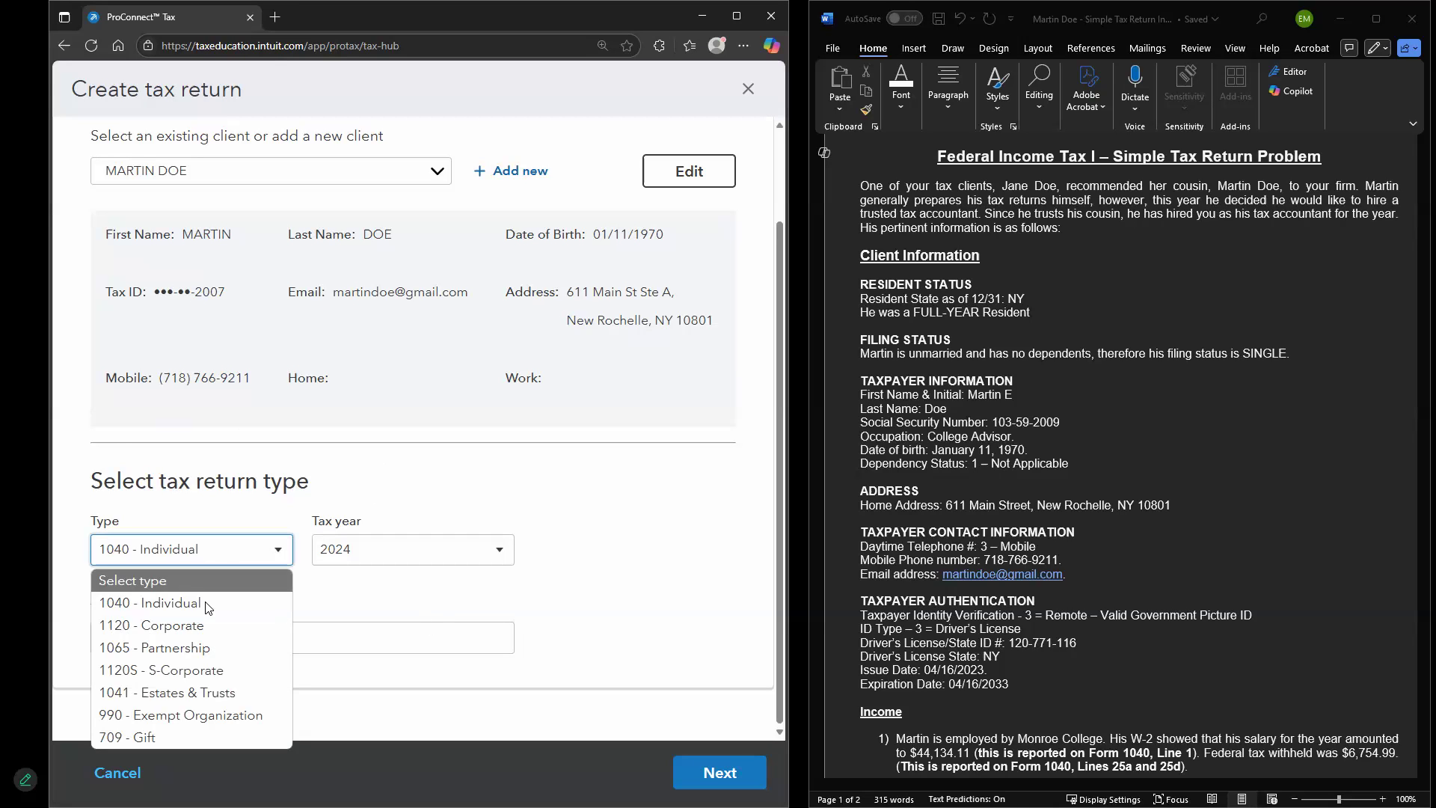
{"action": "left_click", "coordinate": [215, 606]}
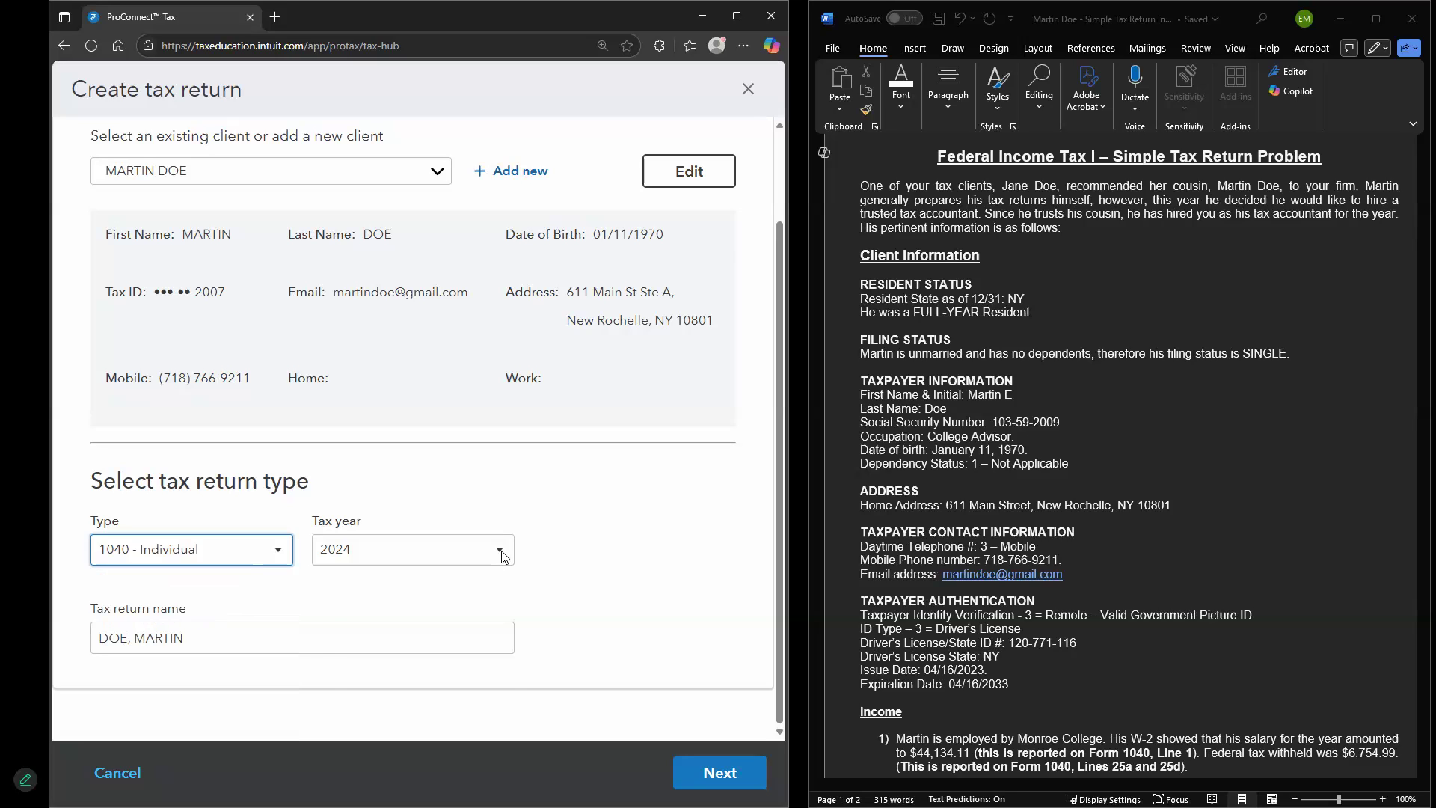
{"action": "left_click", "coordinate": [472, 552]}
{"action": "left_click", "coordinate": [363, 583]}
{"action": "left_click", "coordinate": [289, 634]}
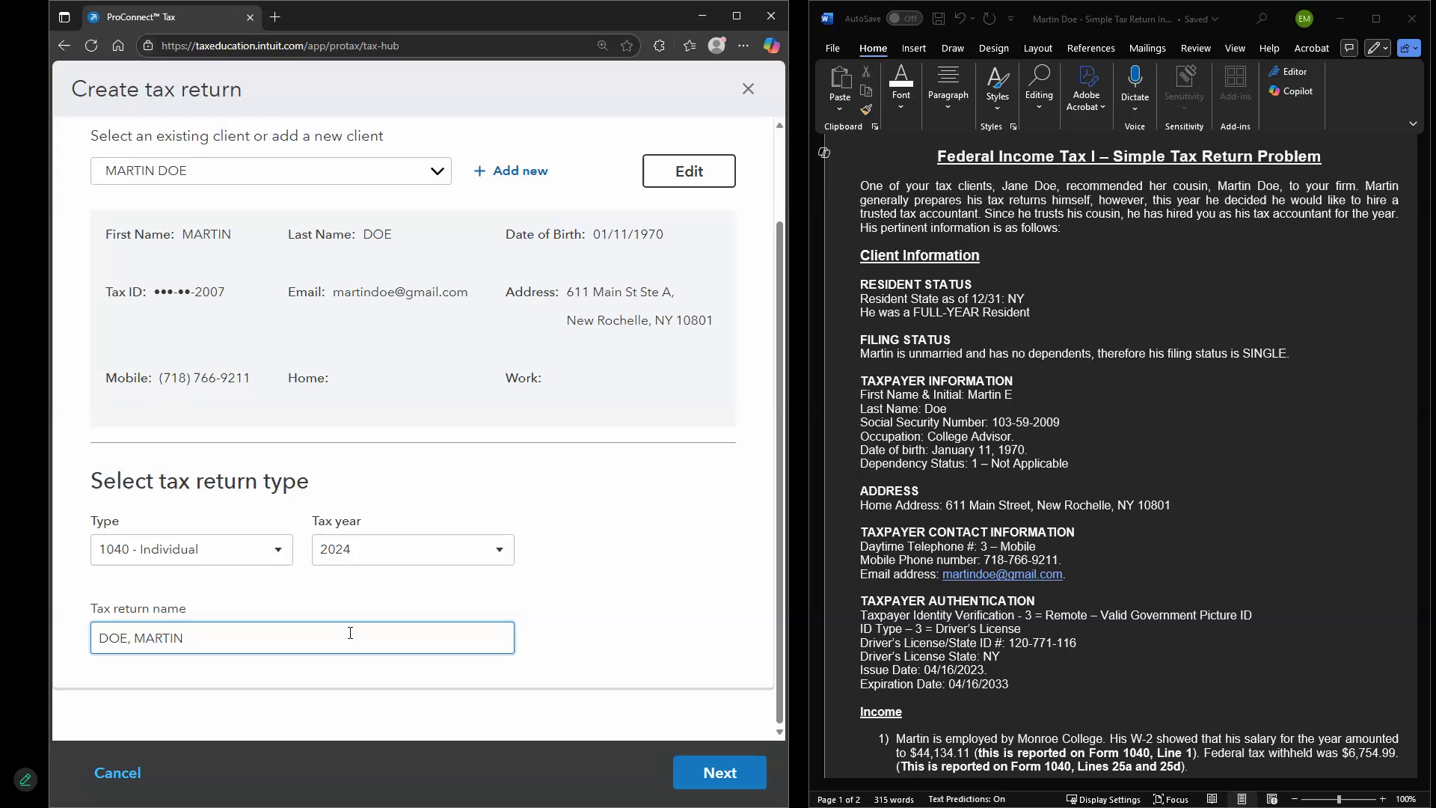
{"action": "left_click", "coordinate": [738, 780]}
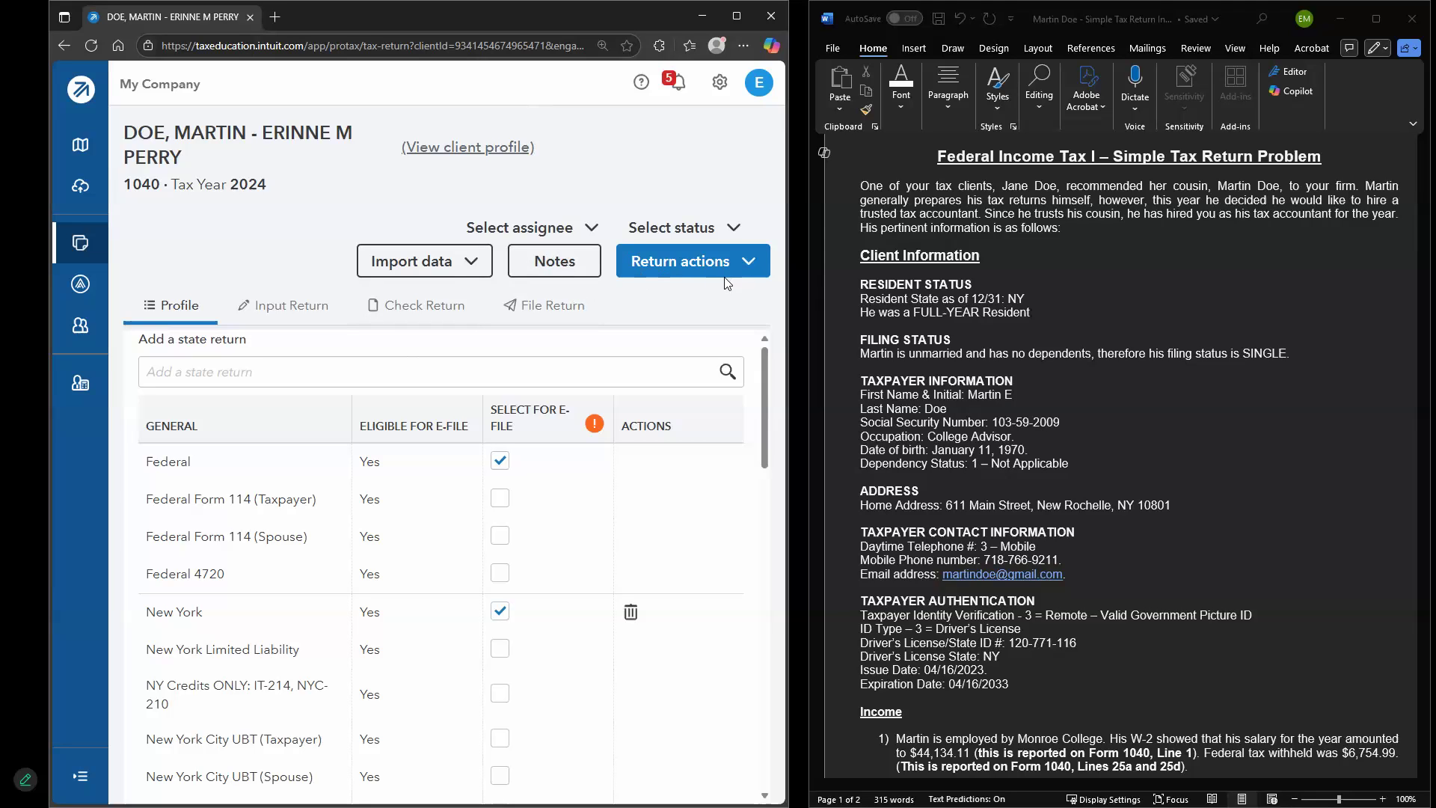
{"action": "left_click", "coordinate": [577, 228]}
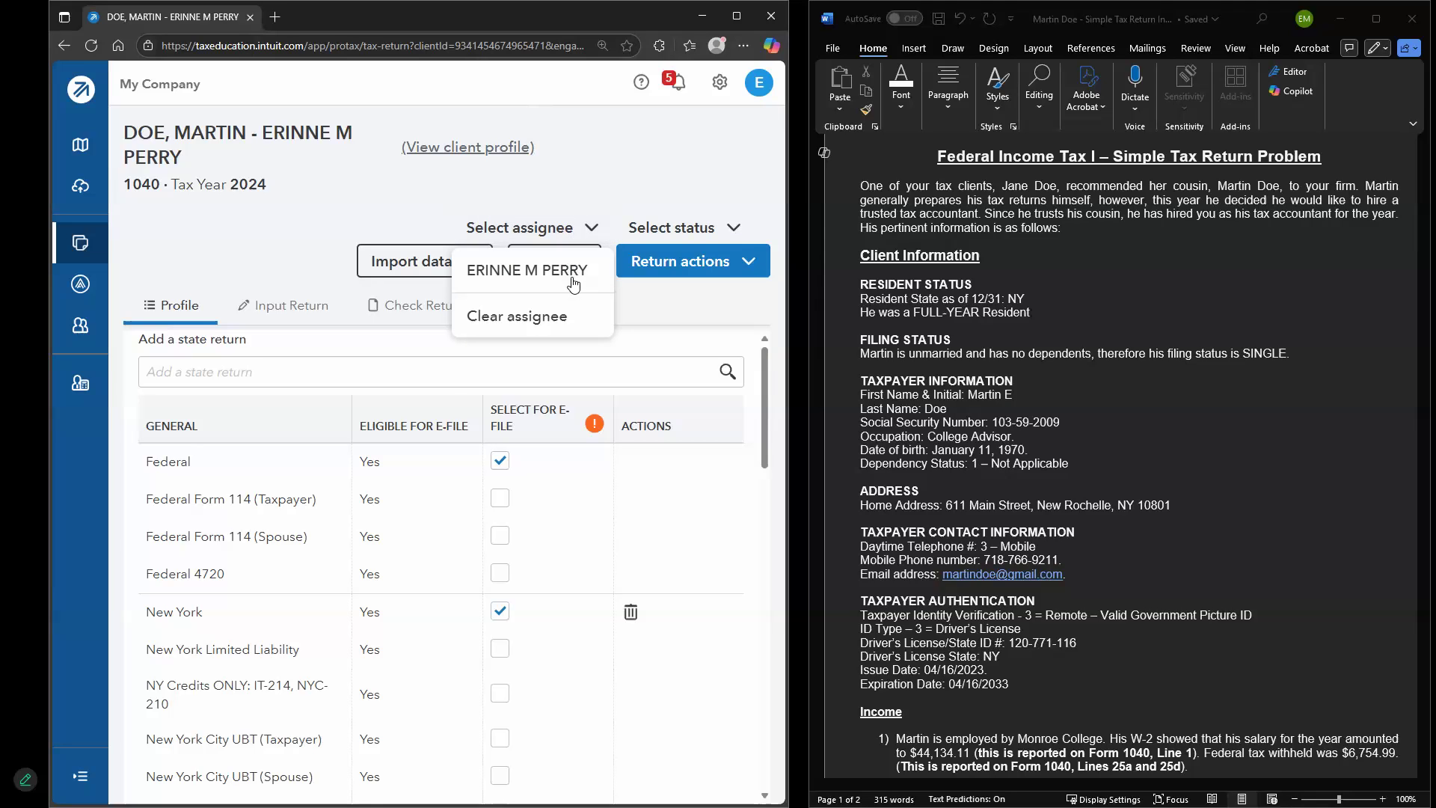
{"action": "left_click", "coordinate": [734, 229]}
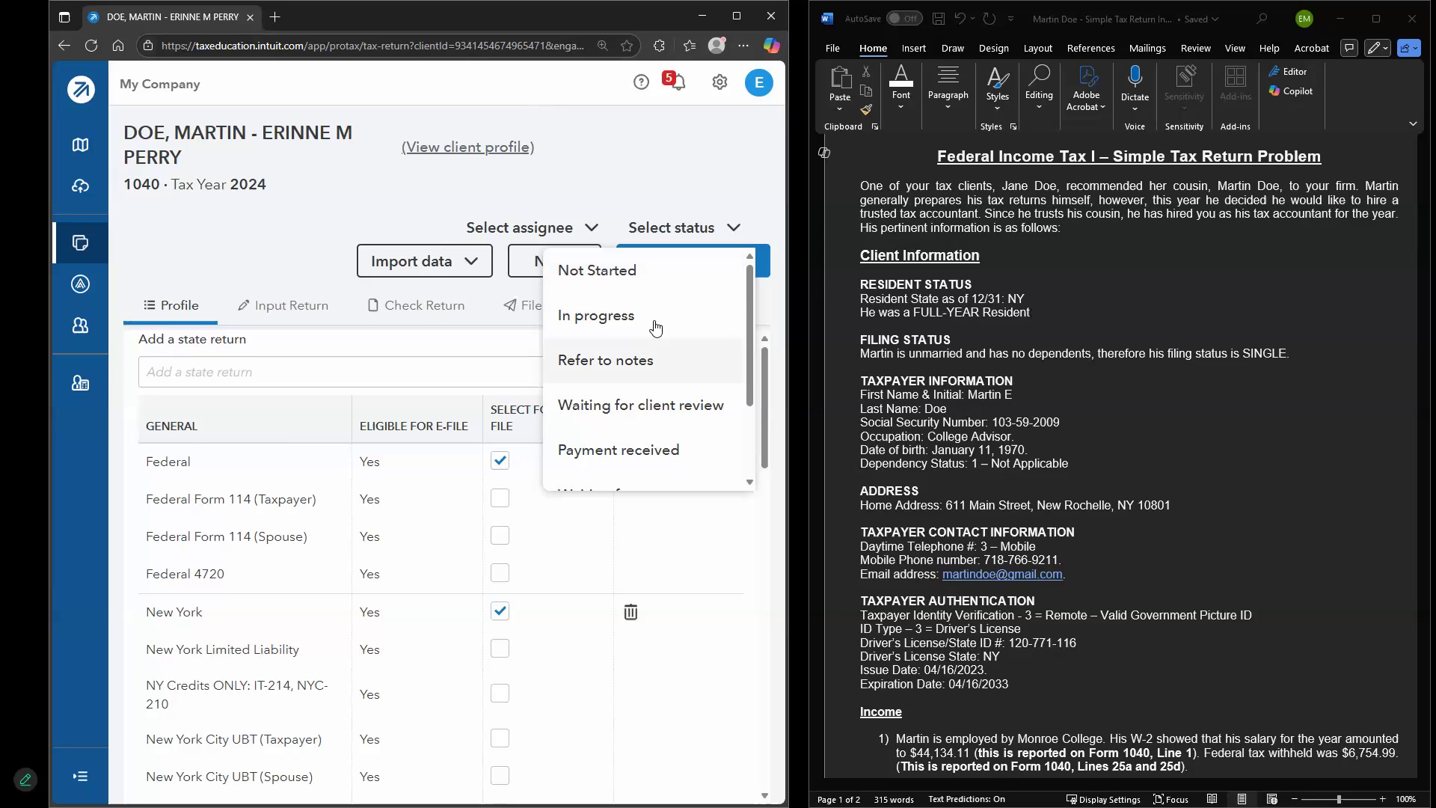
{"action": "scroll", "coordinate": [666, 416], "scroll_direction": "down", "scroll_amount": 2}
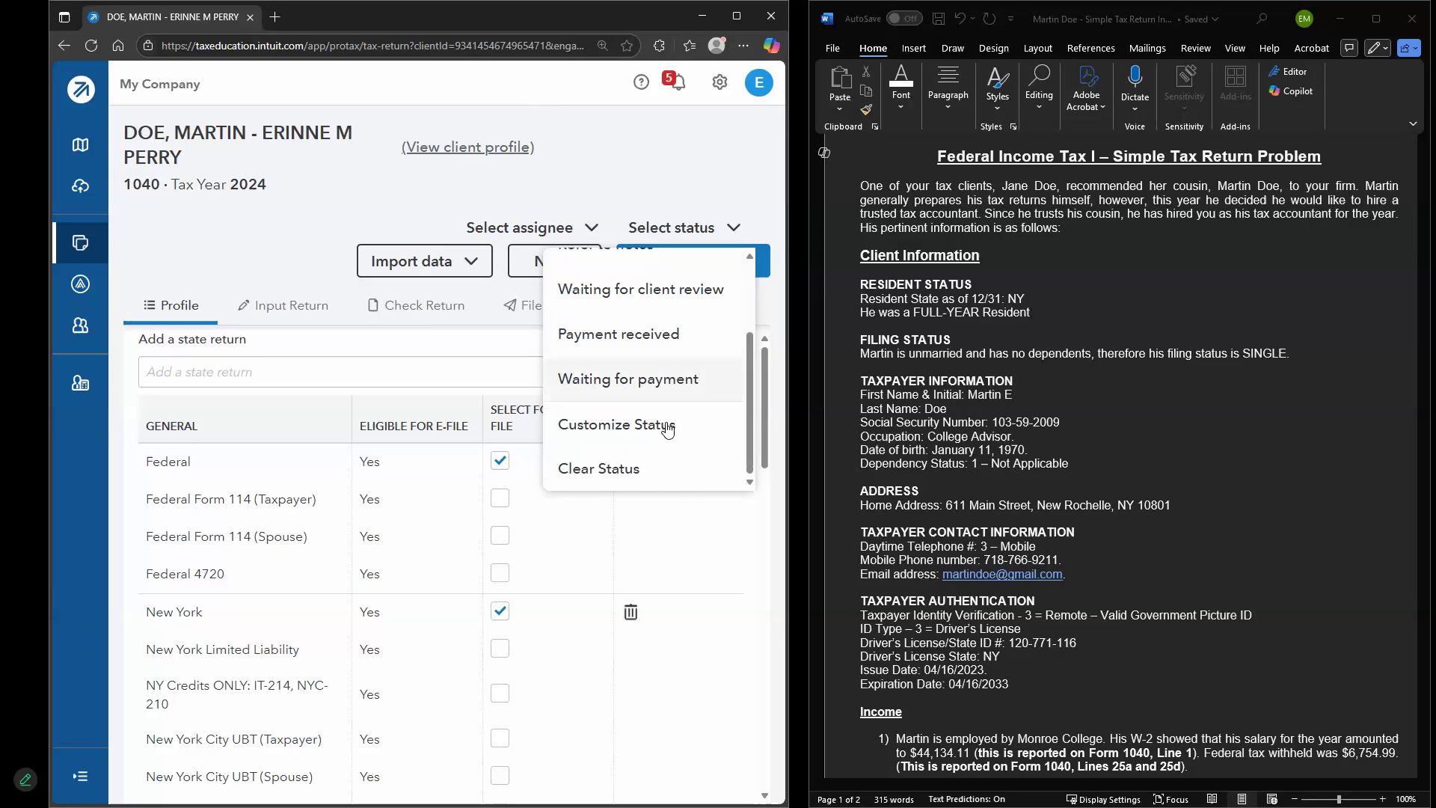
{"action": "left_click", "coordinate": [662, 165]}
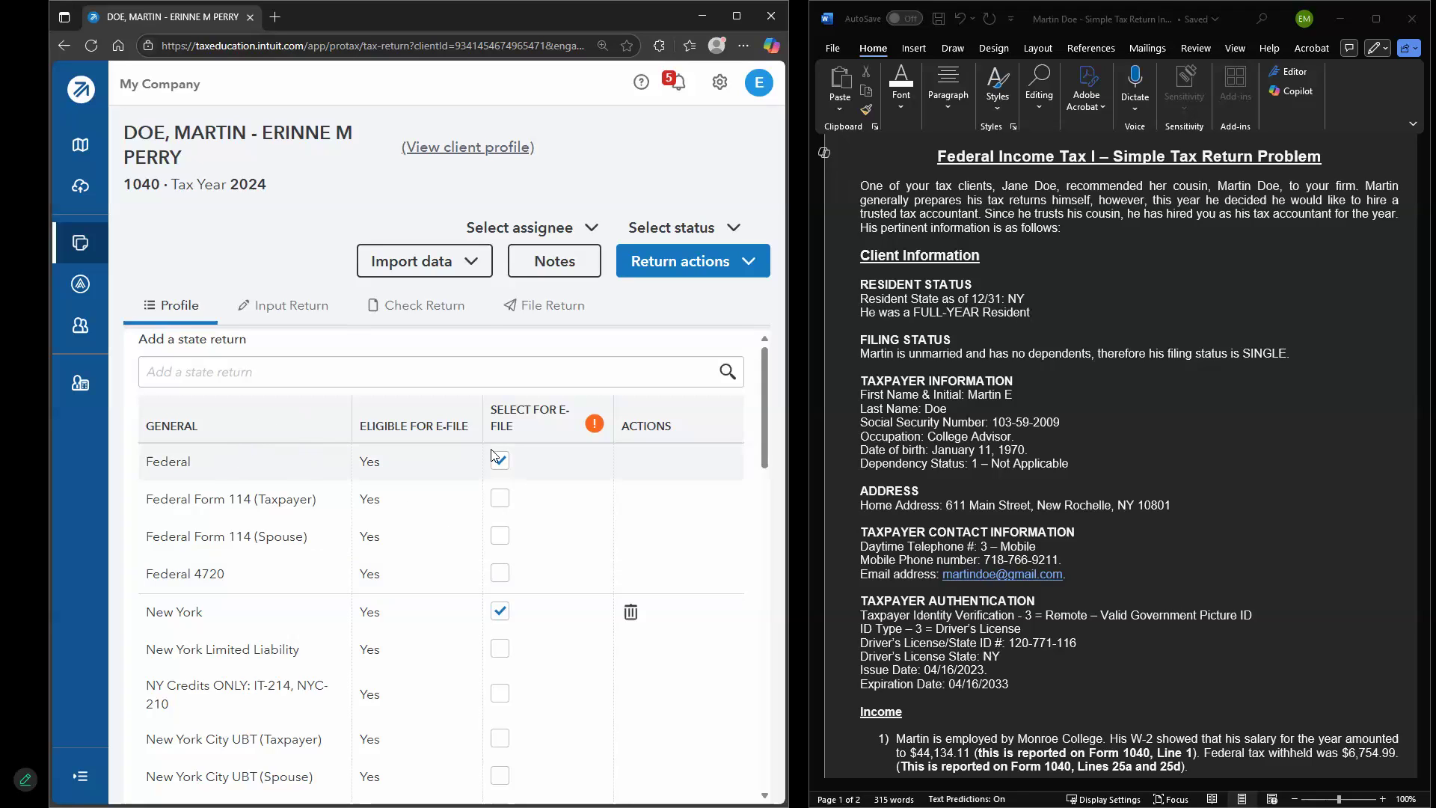
{"action": "scroll", "coordinate": [494, 457], "scroll_direction": "down", "scroll_amount": 2}
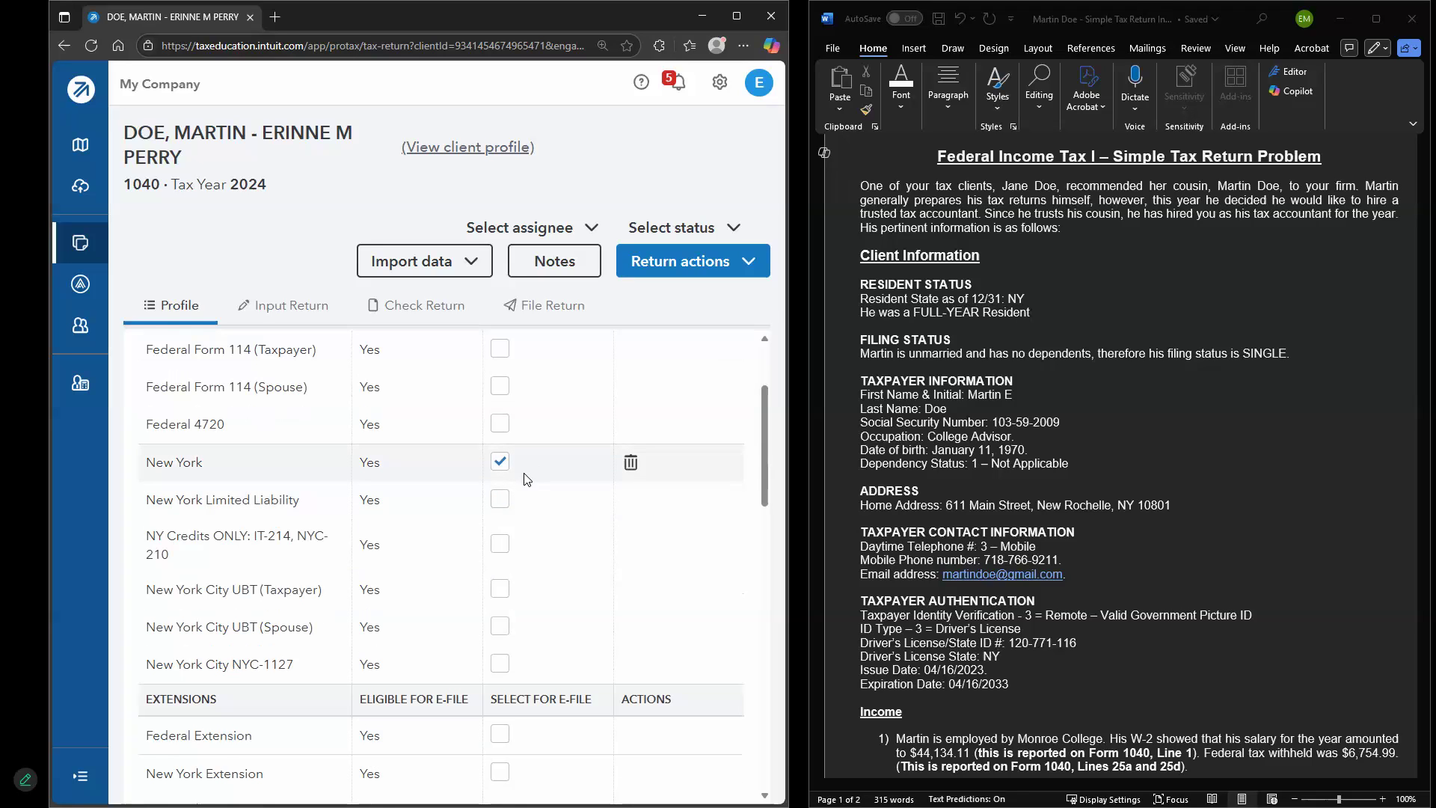
{"action": "scroll", "coordinate": [528, 479], "scroll_direction": "down", "scroll_amount": 7}
{"action": "scroll", "coordinate": [235, 584], "scroll_direction": "up", "scroll_amount": 5}
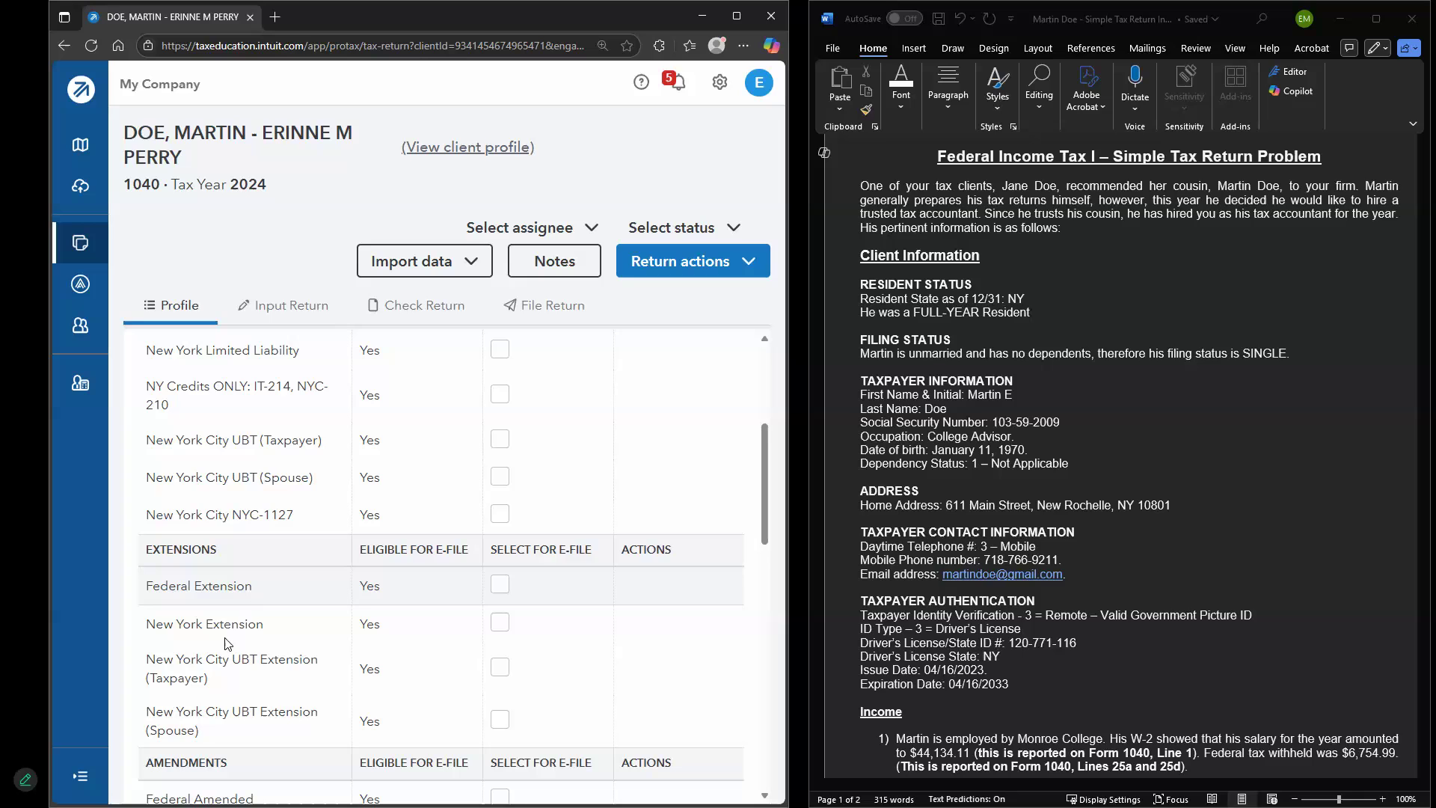
{"action": "scroll", "coordinate": [266, 591], "scroll_direction": "down", "scroll_amount": 15}
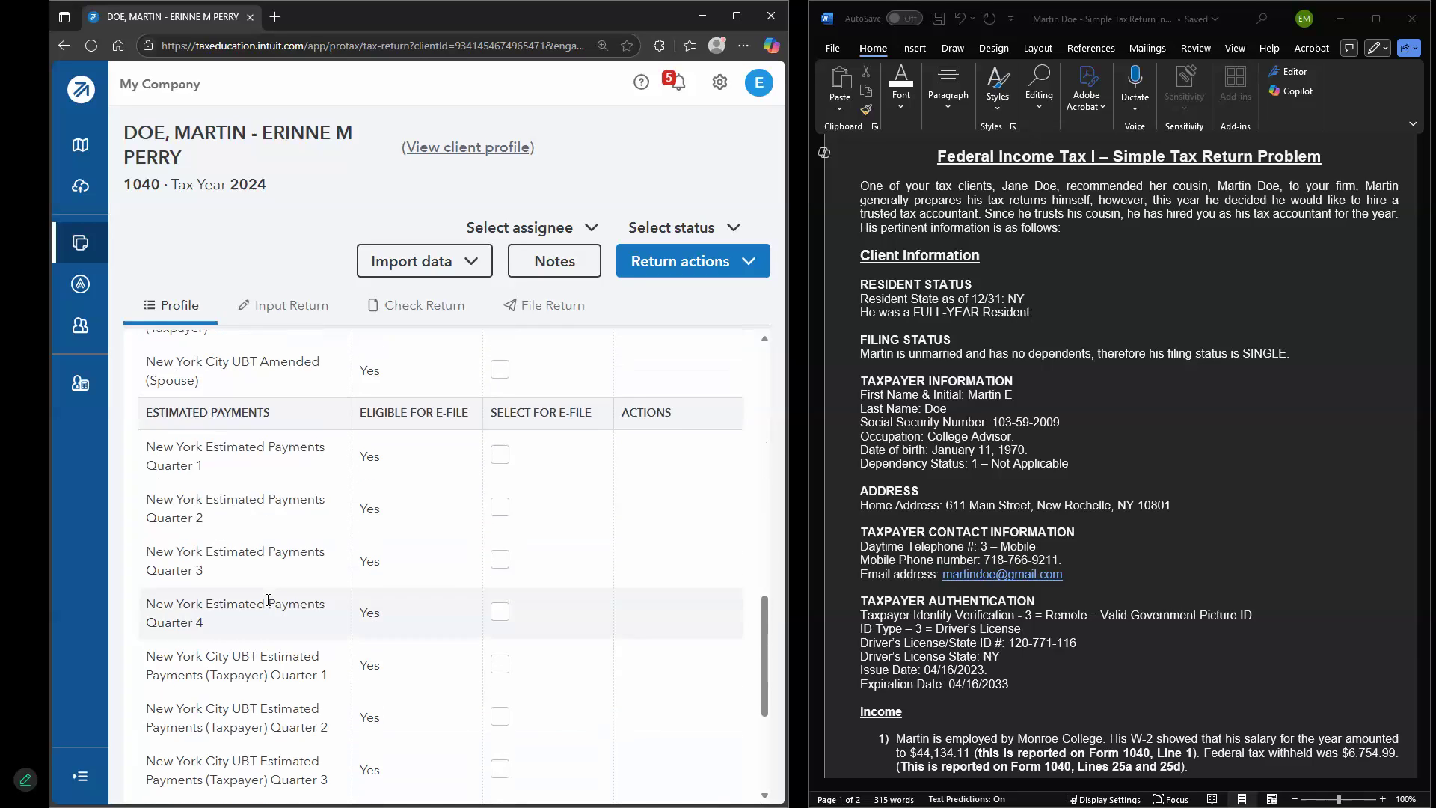
{"action": "scroll", "coordinate": [329, 621], "scroll_direction": "up", "scroll_amount": 20}
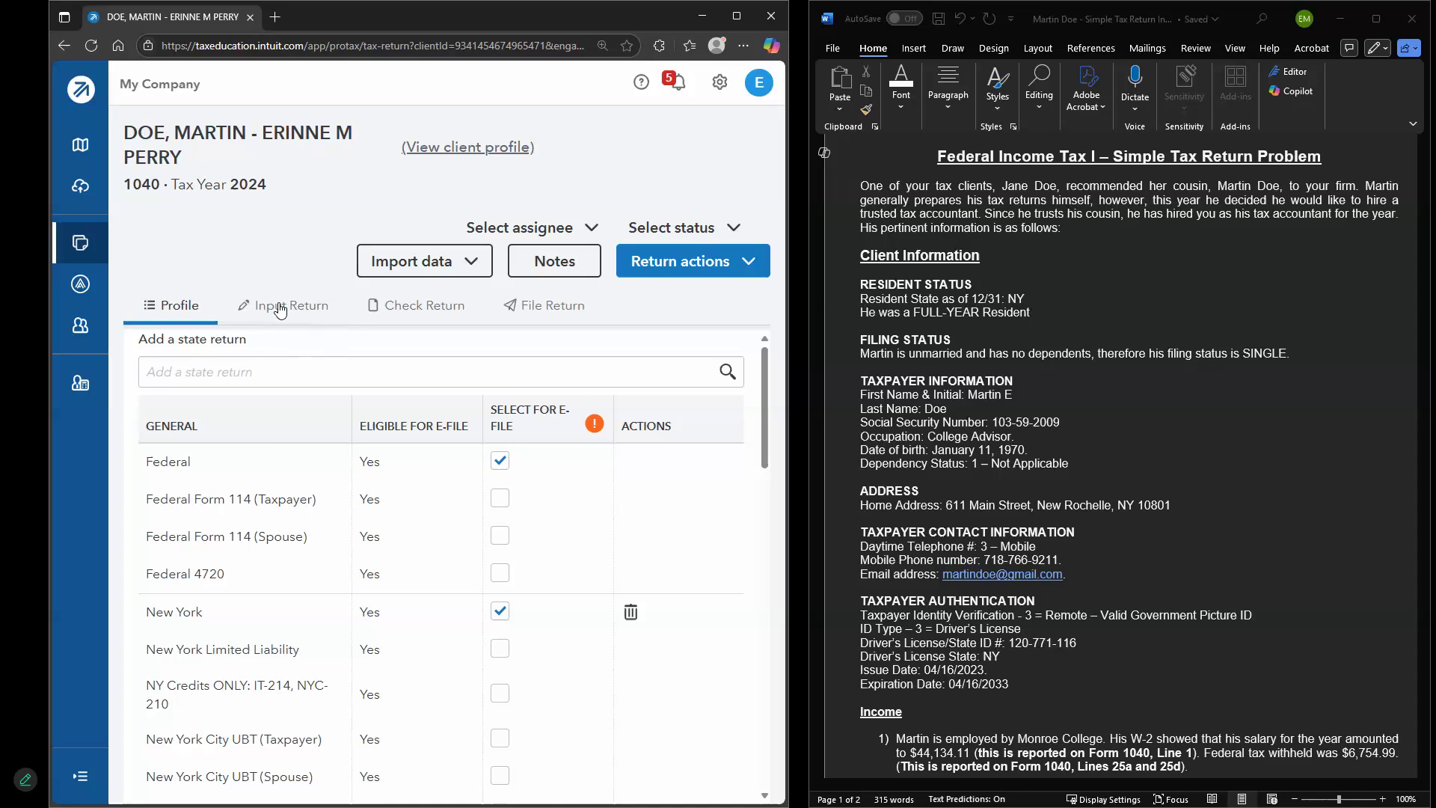
Open Input Return's Client Information screen, showing NY full-year residency and Single status
{"action": "left_click", "coordinate": [314, 320]}
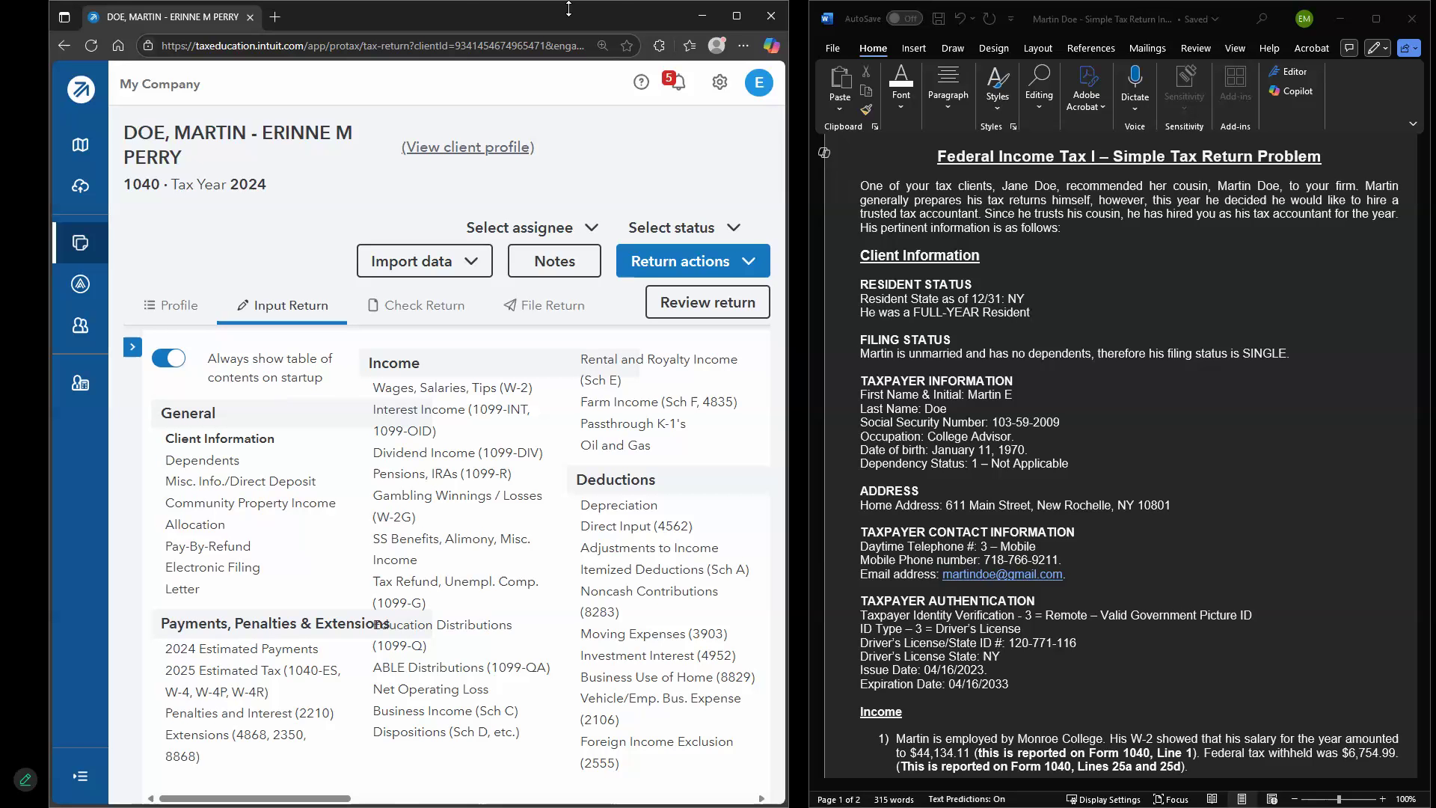
{"action": "left_click", "coordinate": [737, 15]}
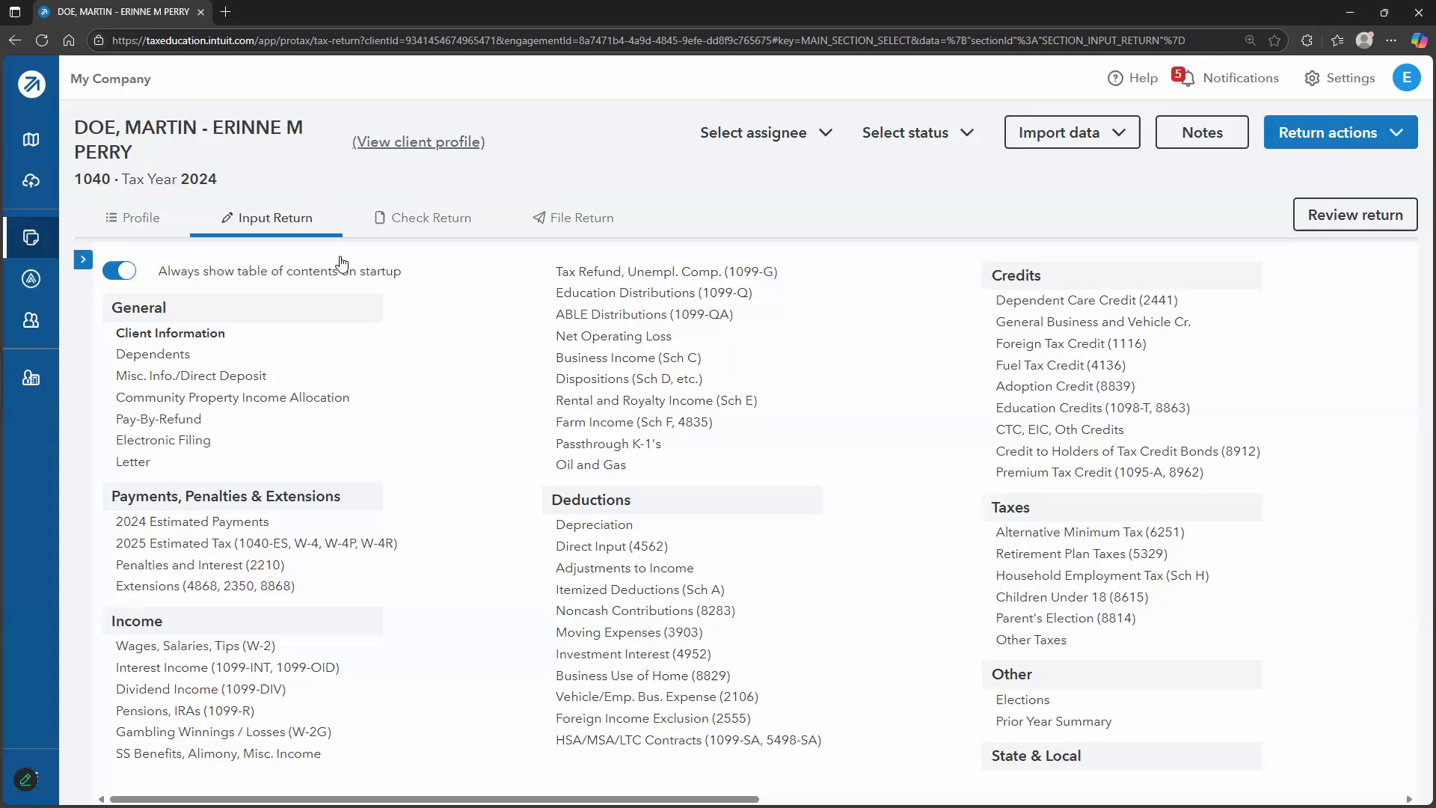
{"action": "left_click", "coordinate": [210, 338]}
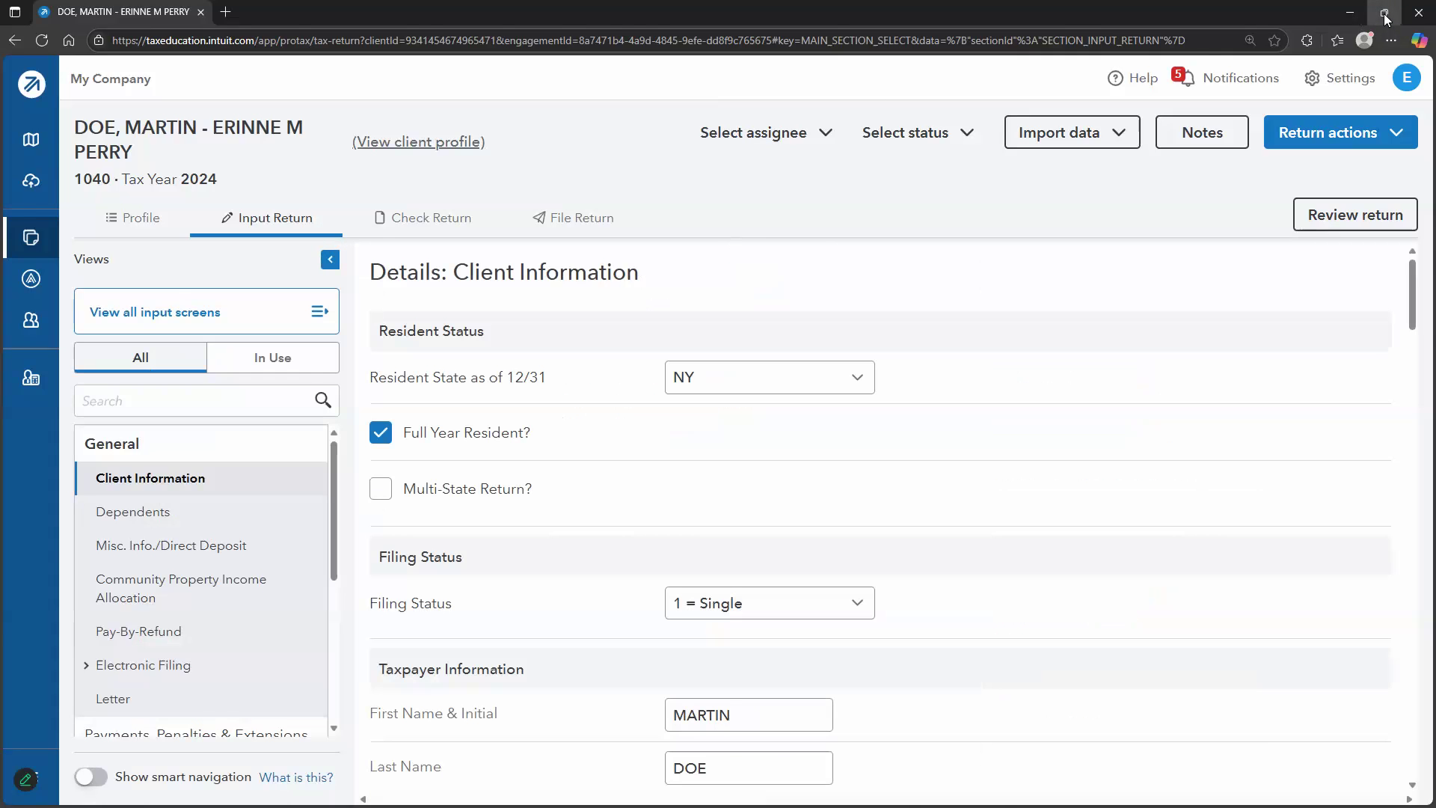
{"action": "left_click", "coordinate": [1383, 12]}
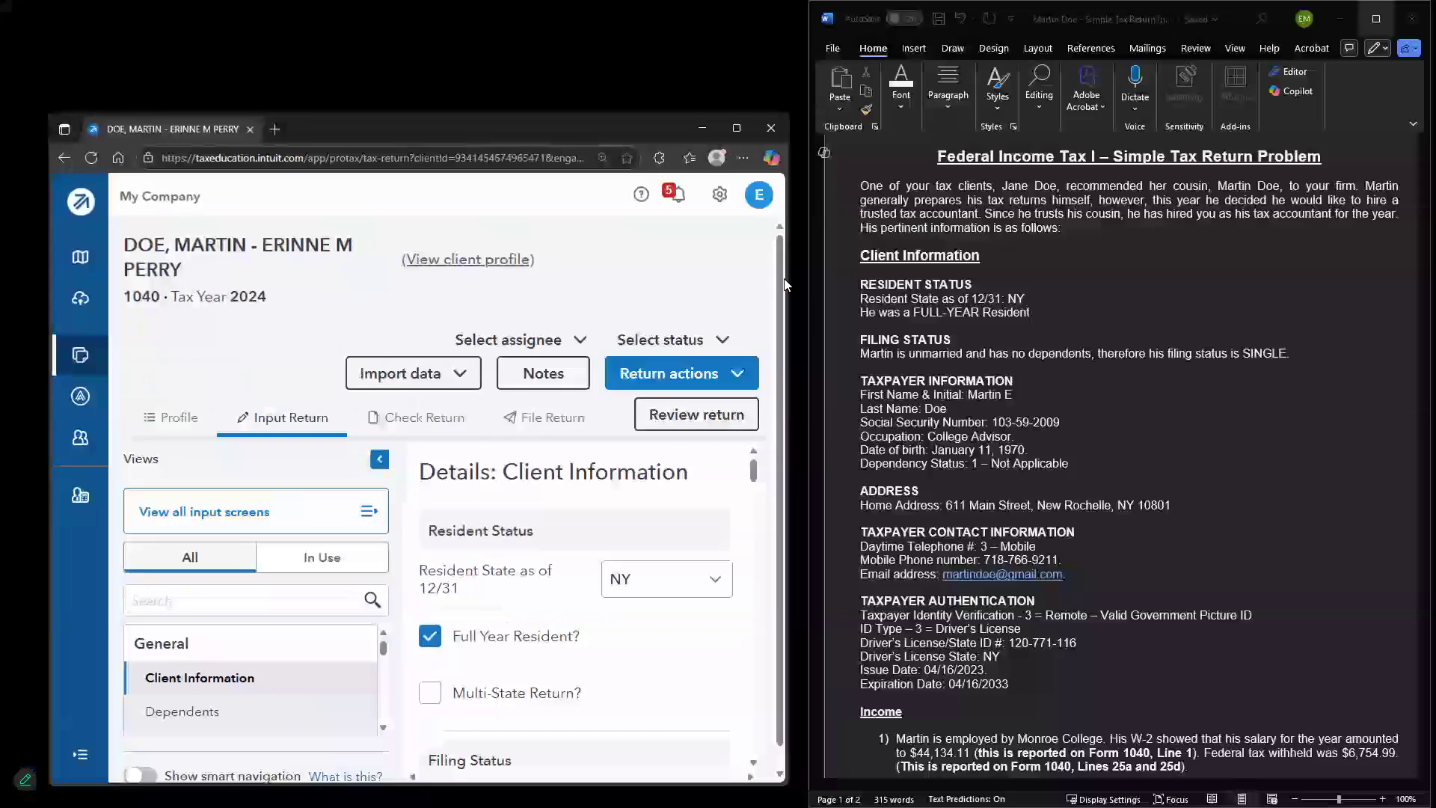
Stretch the browser to full height and append 'E' after the taxpayer's first name
{"action": "left_click", "coordinate": [606, 111]}
{"action": "left_click_drag", "start_coordinate": [606, 112], "coordinate": [606, 7]}
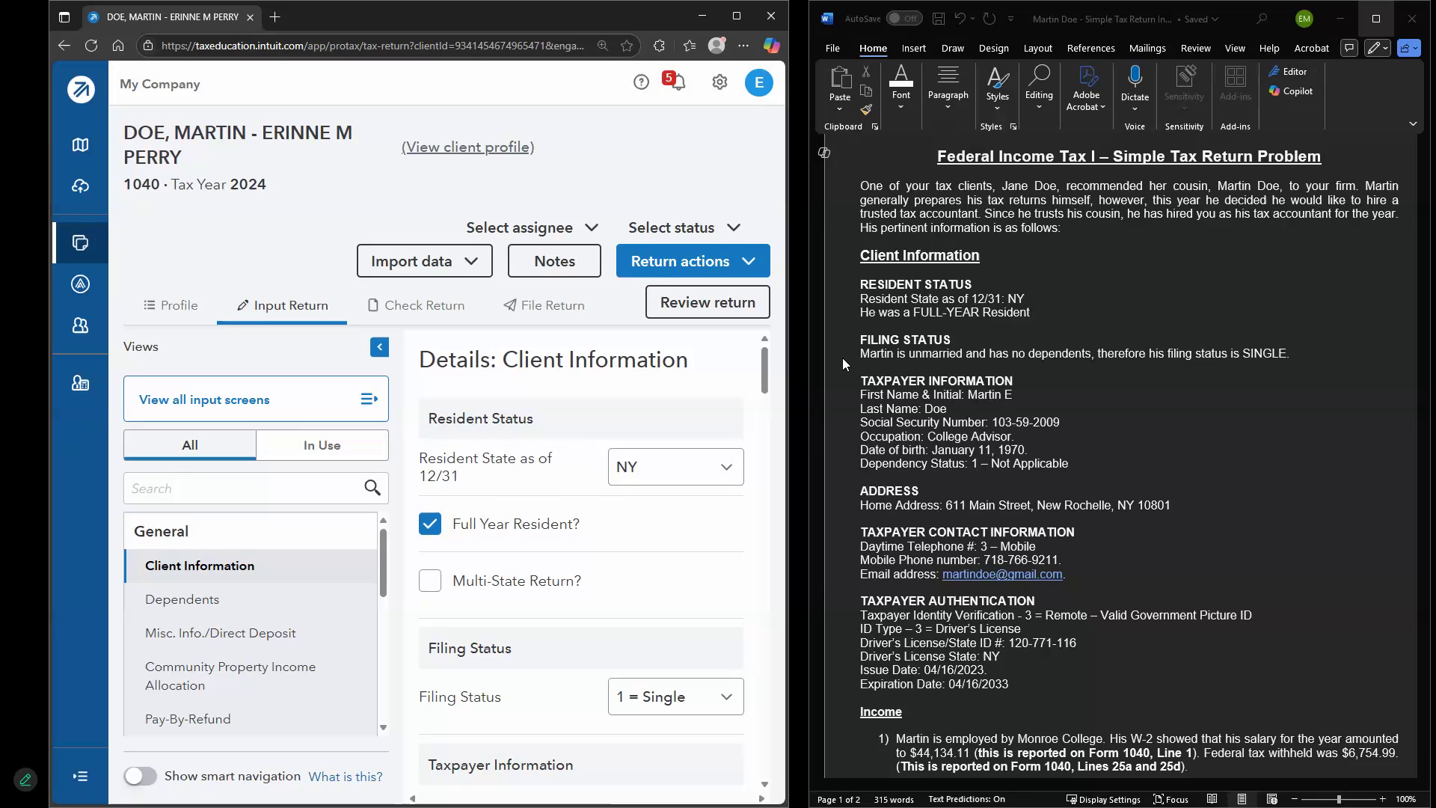
{"action": "scroll", "coordinate": [673, 546], "scroll_direction": "down", "scroll_amount": 2}
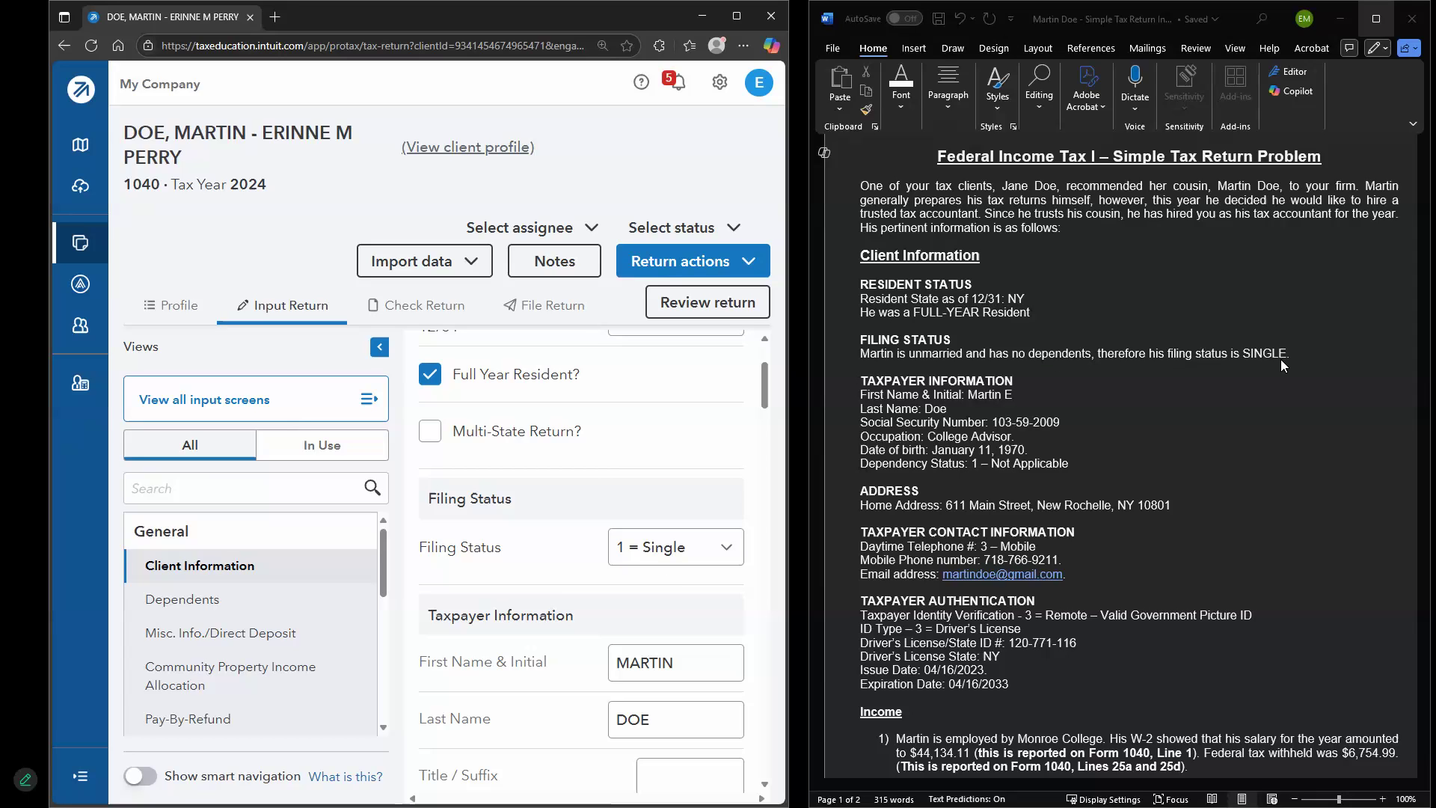
{"action": "scroll", "coordinate": [606, 505], "scroll_direction": "down", "scroll_amount": 2}
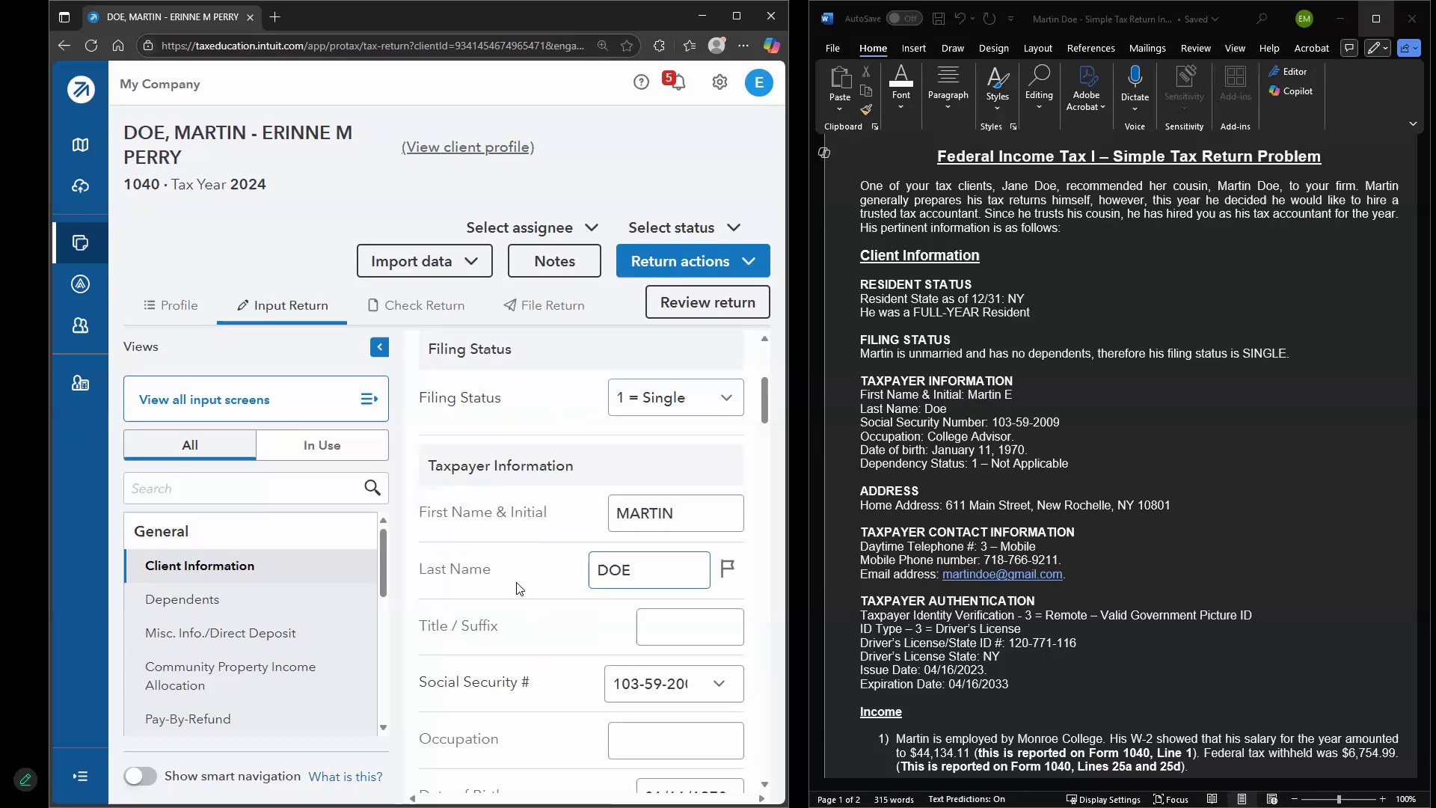
{"action": "left_click", "coordinate": [664, 511]}
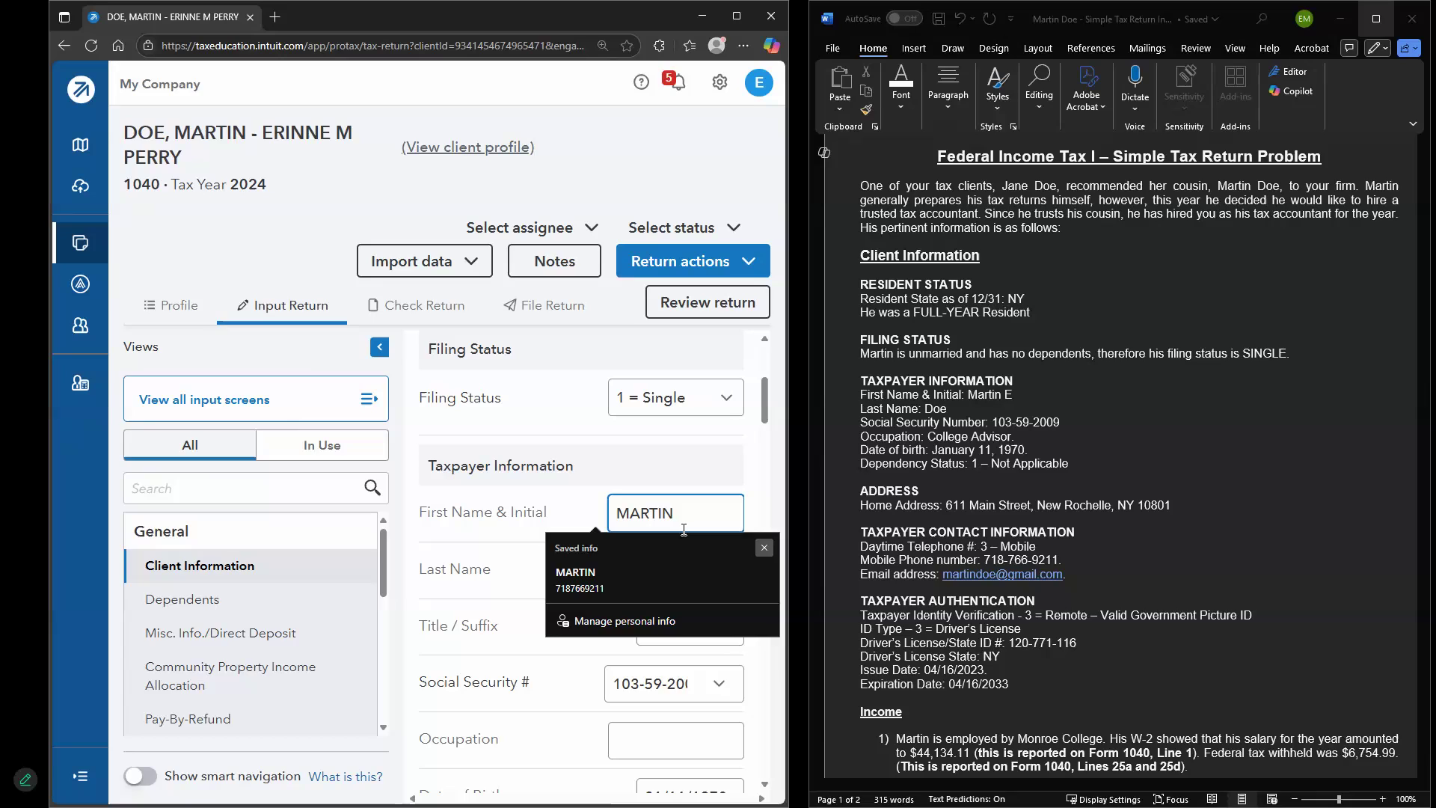
{"action": "left_click", "coordinate": [684, 529]}
{"action": "type", "text": "E"}
{"action": "left_click", "coordinate": [661, 554]}
Enter COLLEGE ADVISOR as the taxpayer's occupation
{"action": "scroll", "coordinate": [676, 489], "scroll_direction": "down", "scroll_amount": 1}
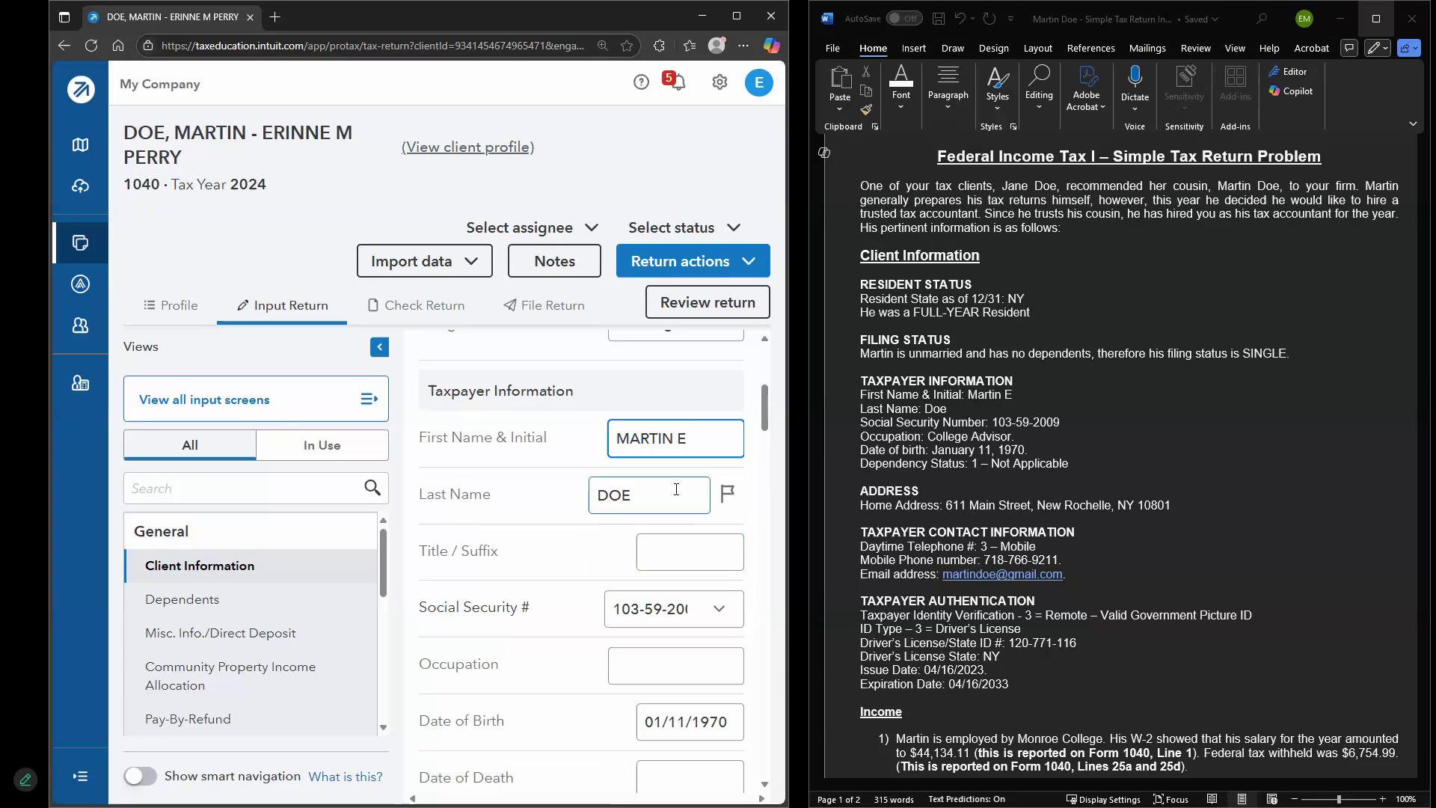
{"action": "scroll", "coordinate": [685, 543], "scroll_direction": "down", "scroll_amount": 1}
{"action": "left_click", "coordinate": [658, 550]}
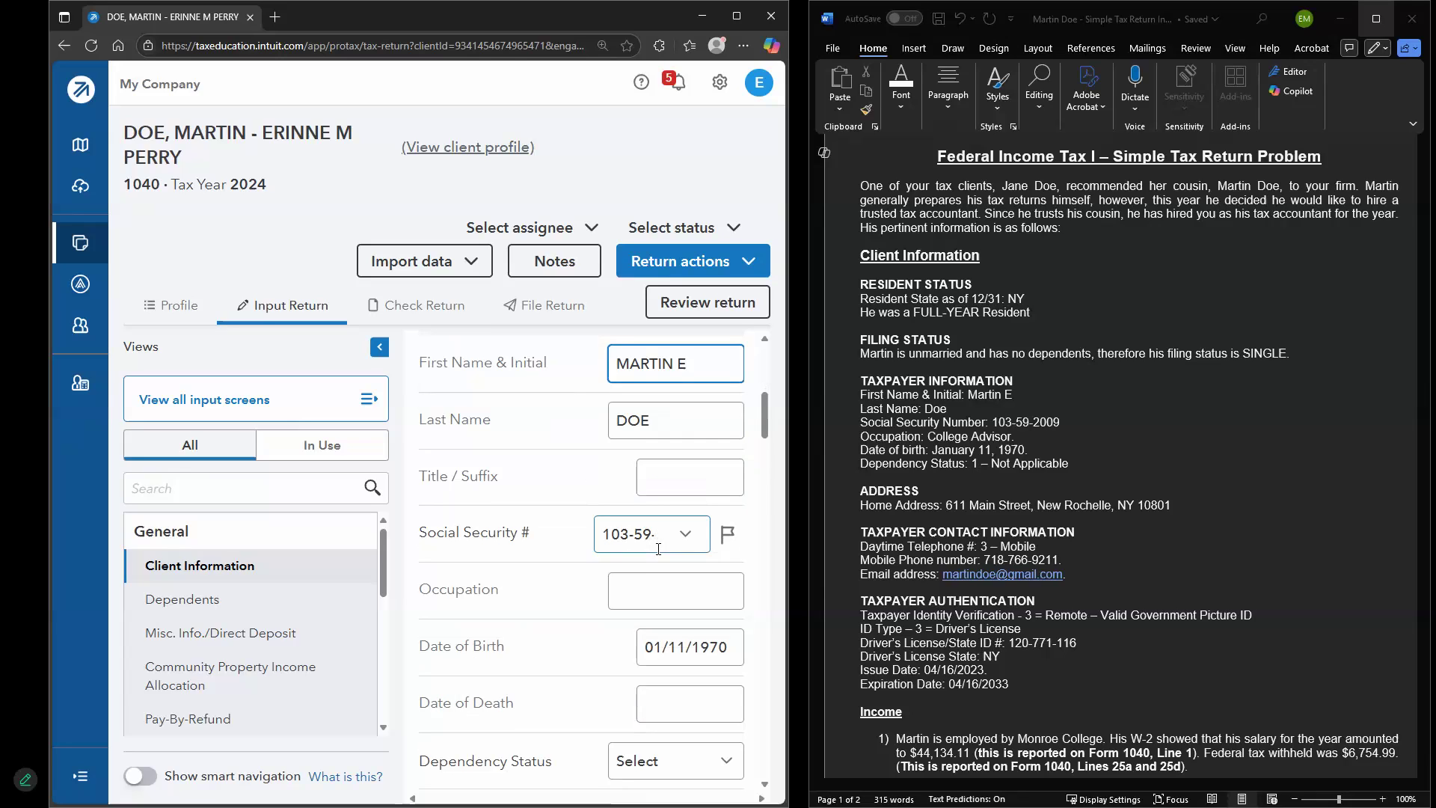
{"action": "scroll", "coordinate": [659, 549], "scroll_direction": "down", "scroll_amount": 1}
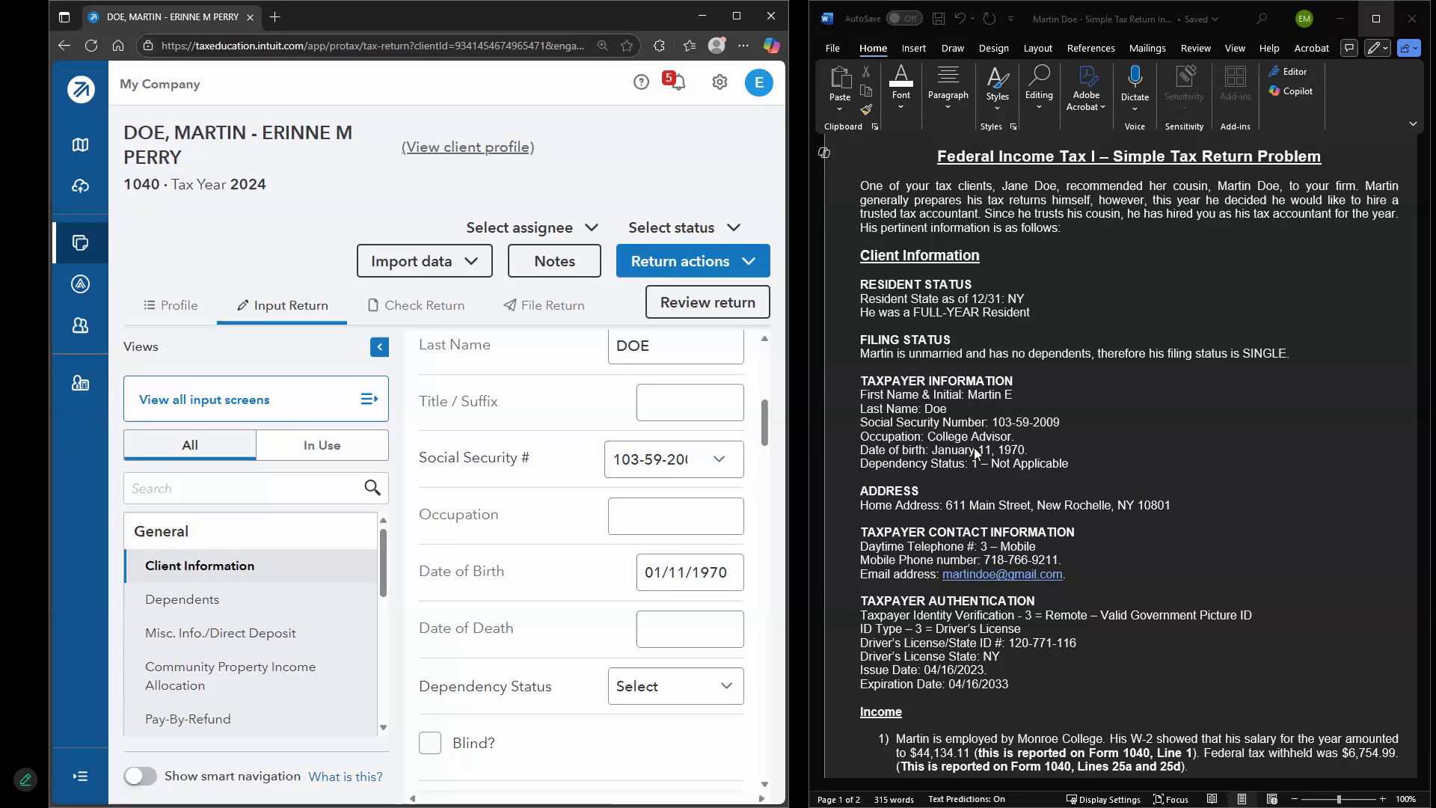
{"action": "left_click", "coordinate": [688, 509]}
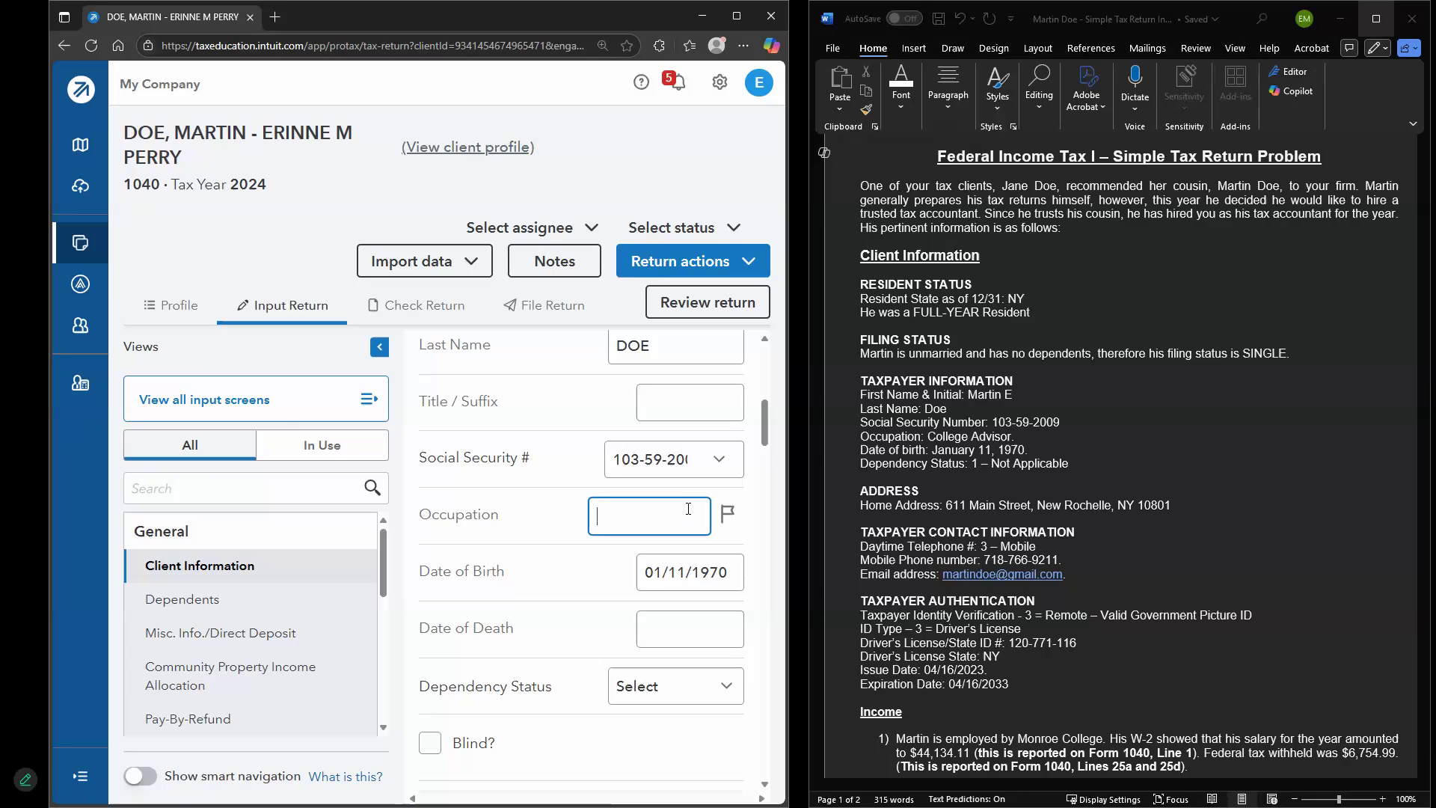
{"action": "type", "text": "COLLE"}
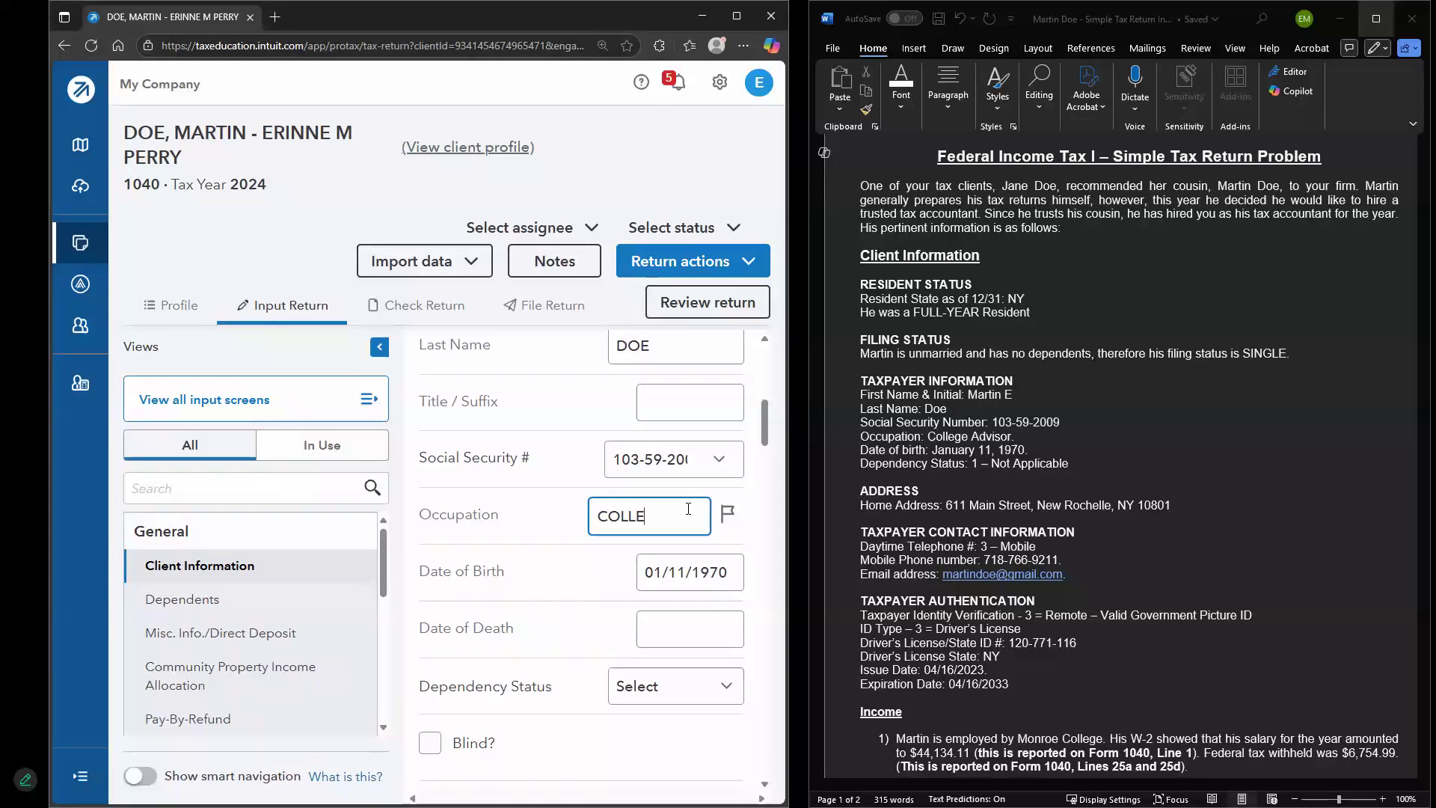
{"action": "type", "text": "GE ADVISOR"}
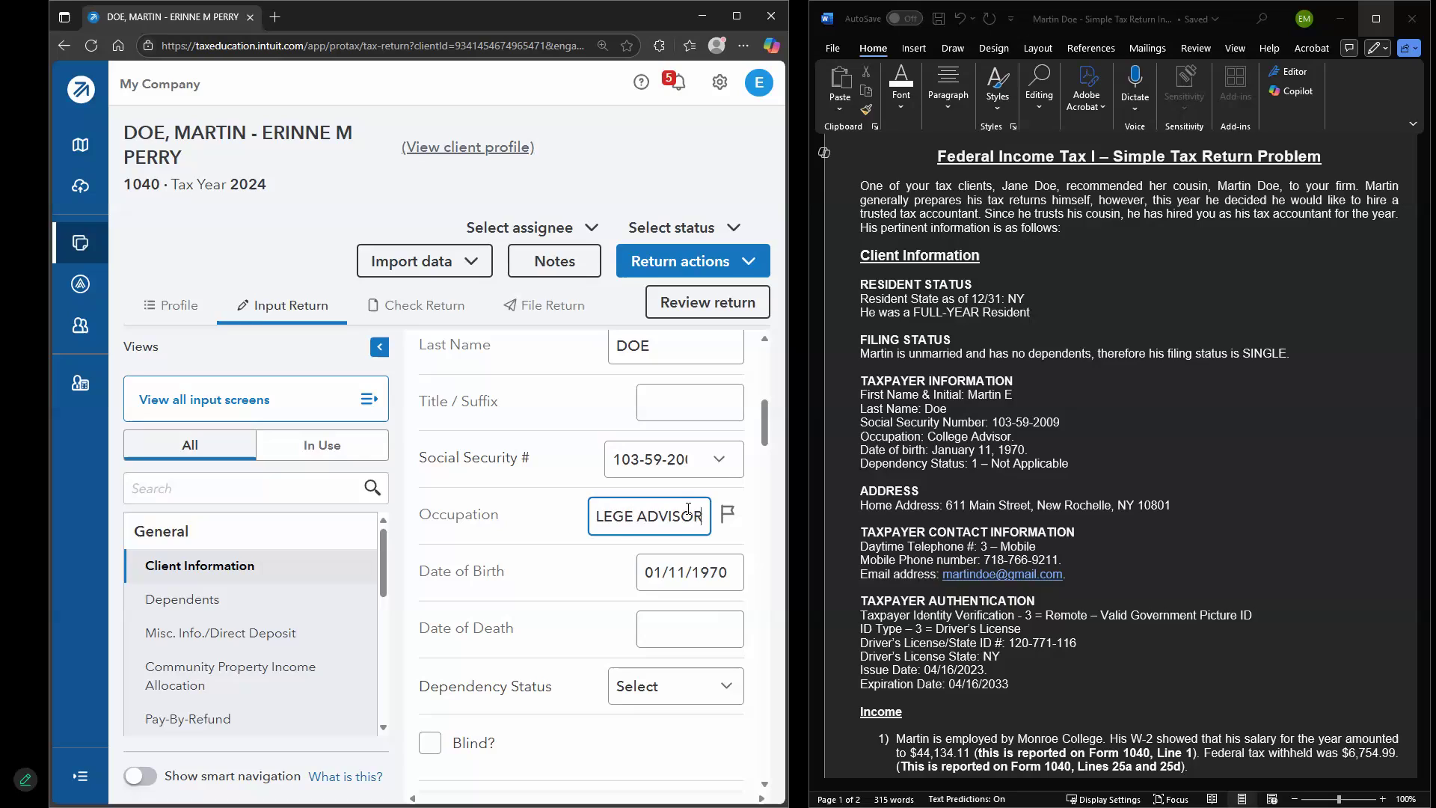
{"action": "key", "text": "Tab"}
Set the taxpayer dependency status to 1 = Not Applicable
{"action": "scroll", "coordinate": [686, 513], "scroll_direction": "down", "scroll_amount": 2}
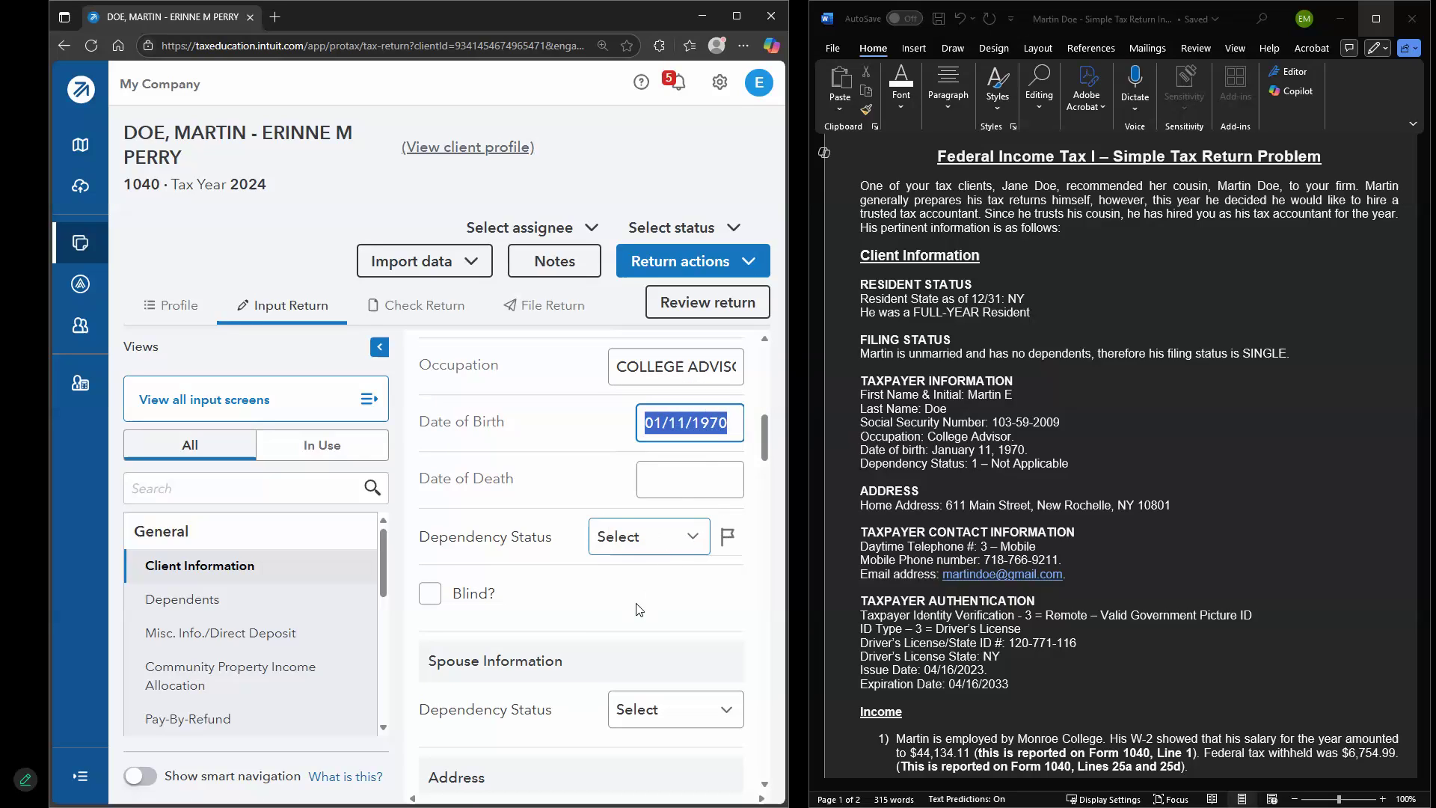
{"action": "left_click", "coordinate": [682, 536]}
{"action": "left_click", "coordinate": [662, 593]}
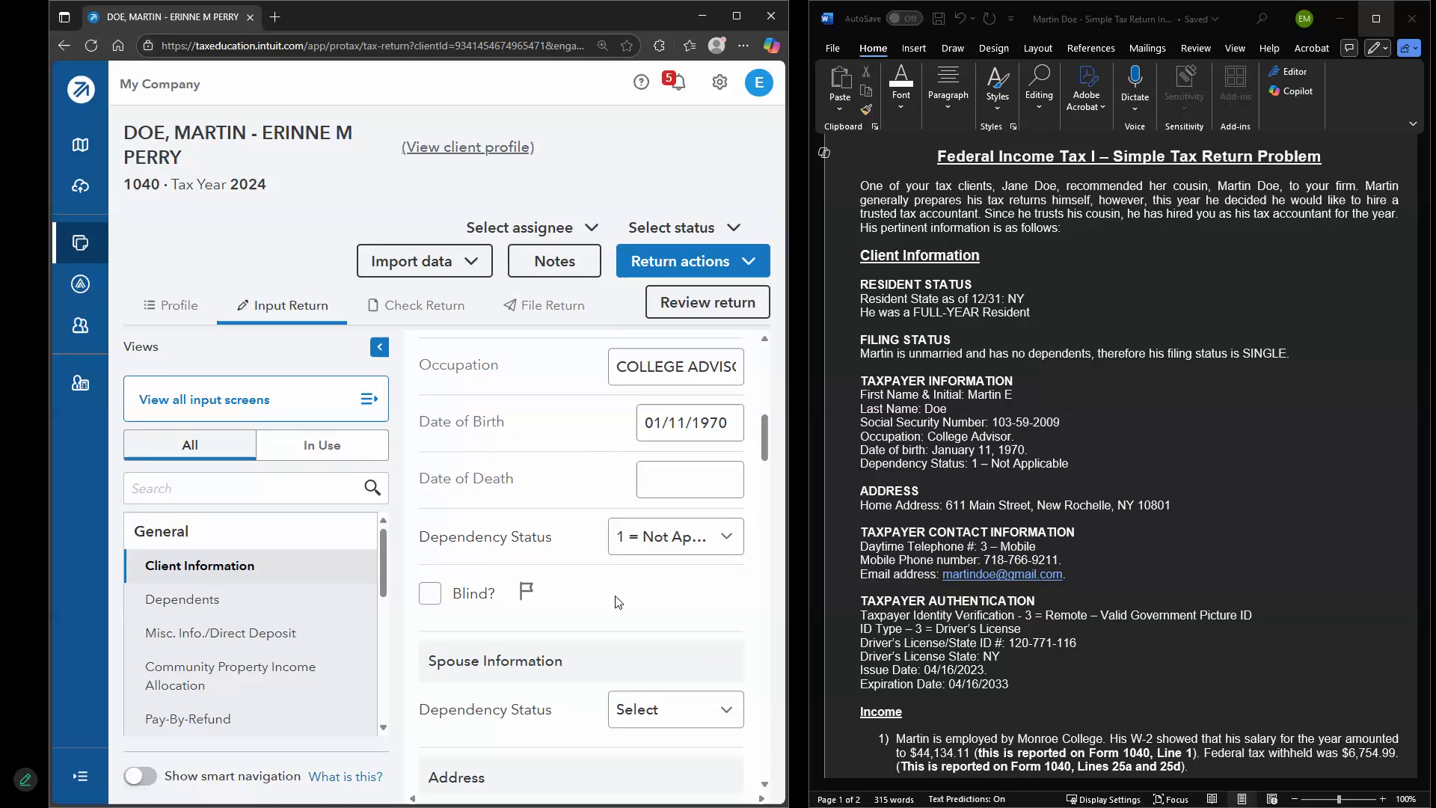
{"action": "scroll", "coordinate": [506, 560], "scroll_direction": "down", "scroll_amount": 2}
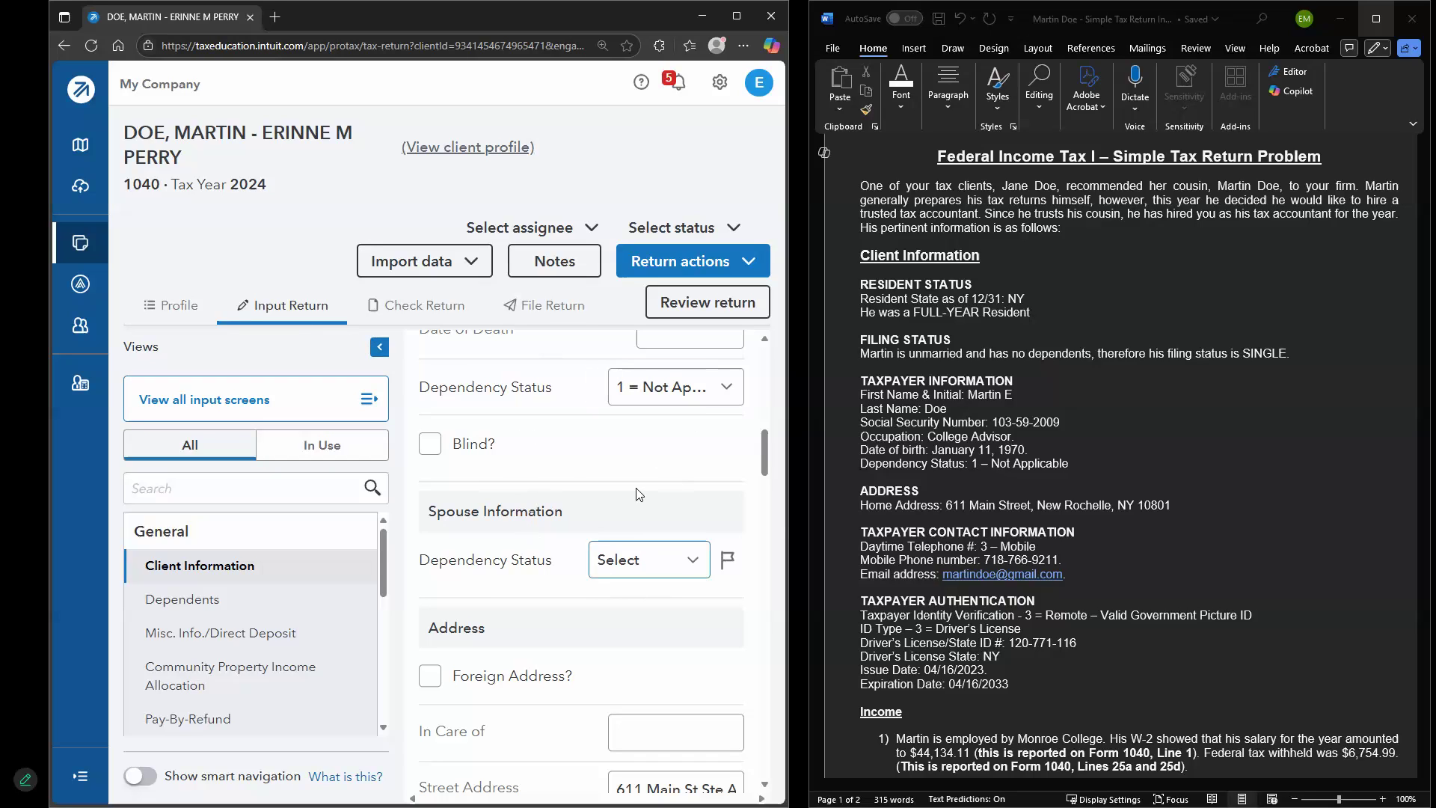
Collapse the input screen list to widen the Client Information form
{"action": "left_click", "coordinate": [380, 347]}
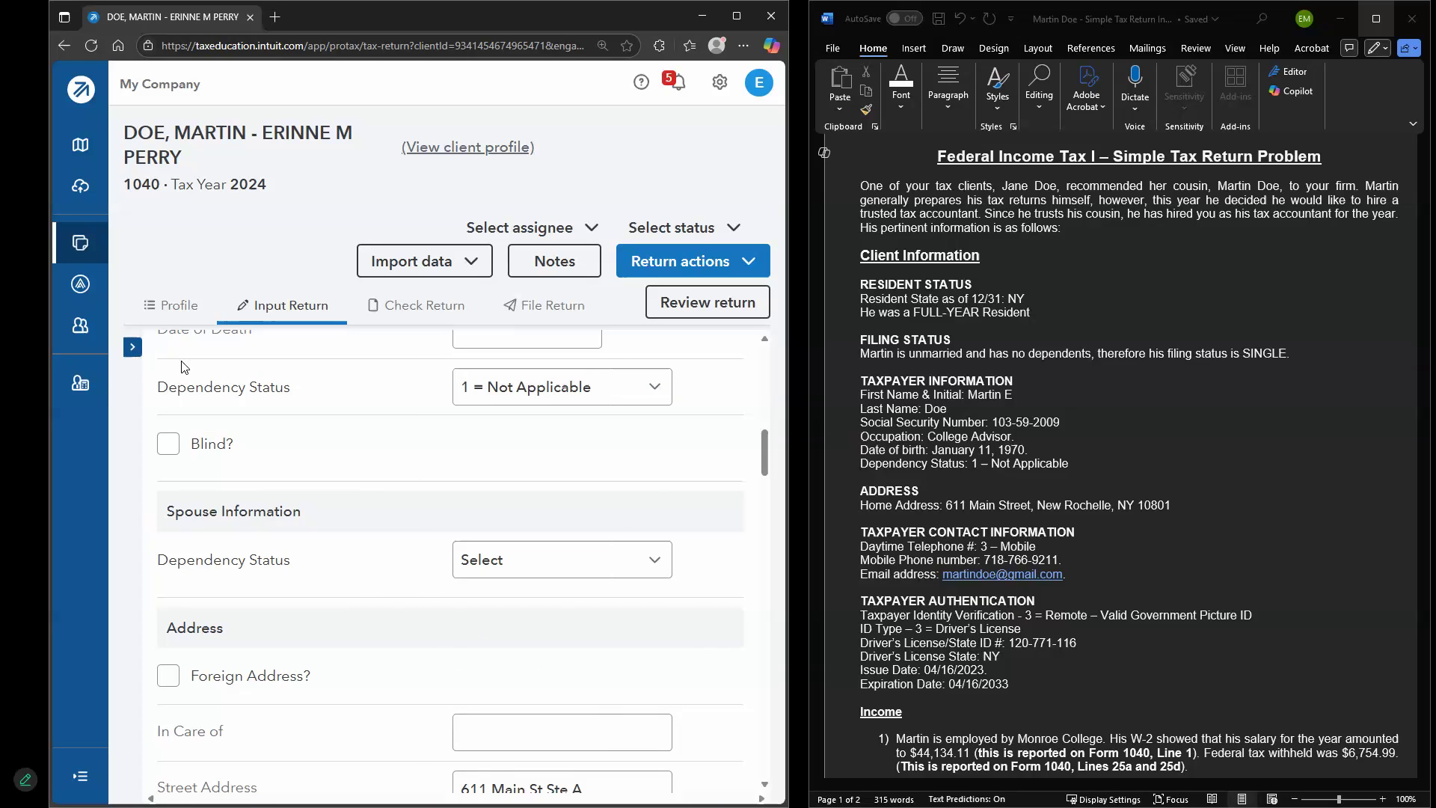
{"action": "left_click", "coordinate": [132, 346]}
{"action": "left_click", "coordinate": [382, 348]}
{"action": "left_click", "coordinate": [133, 347]}
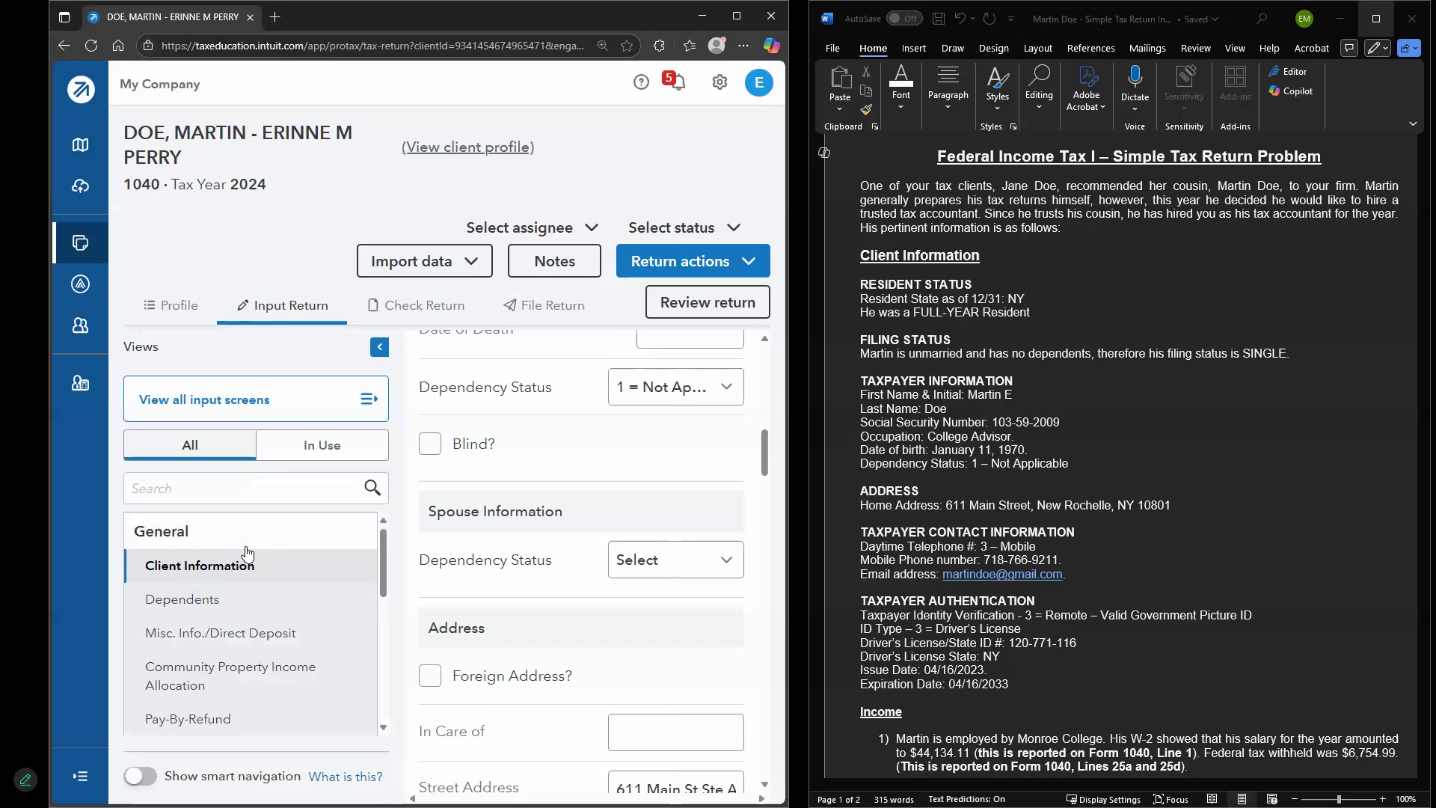
{"action": "left_click", "coordinate": [176, 393]}
{"action": "scroll", "coordinate": [267, 447], "scroll_direction": "down", "scroll_amount": 1}
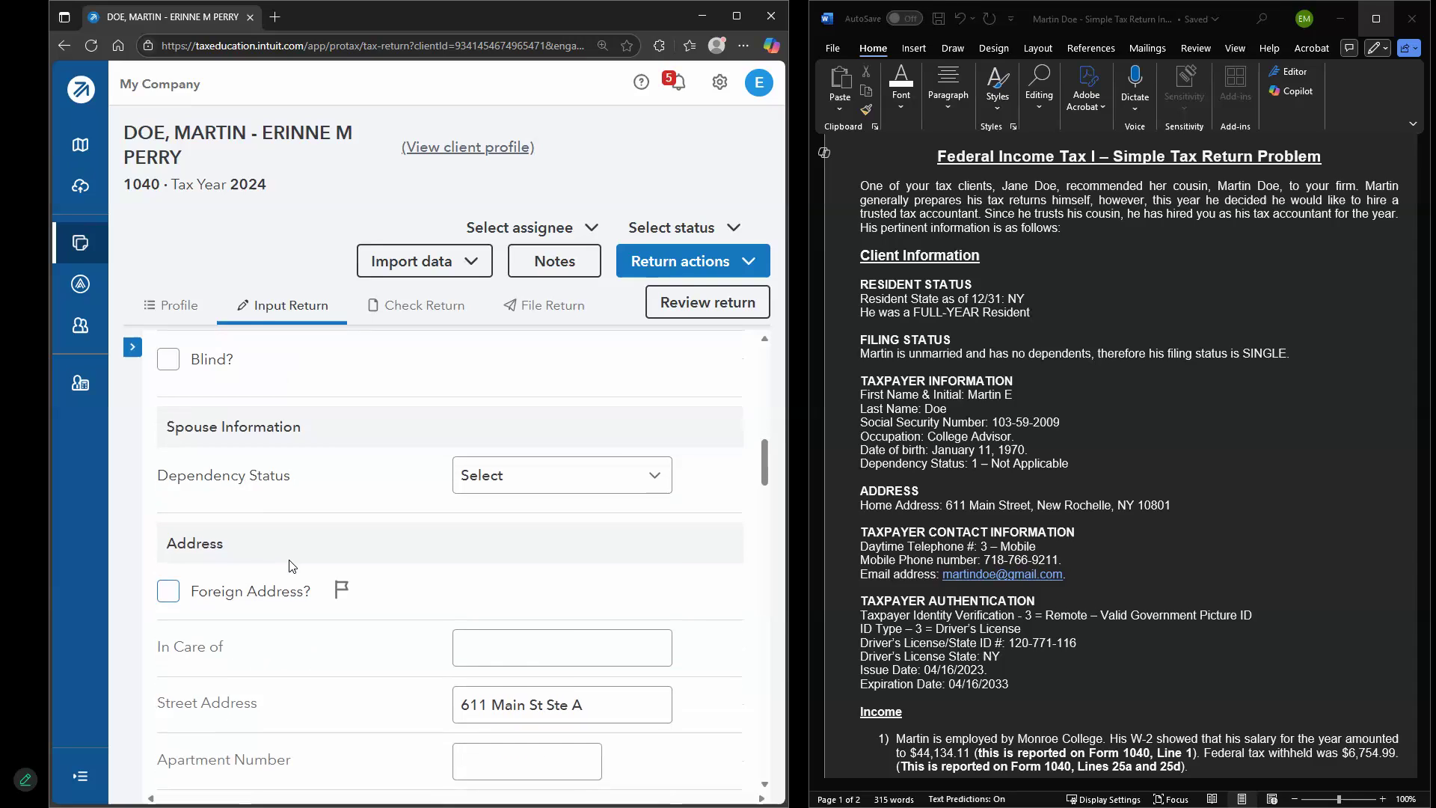
{"action": "scroll", "coordinate": [212, 523], "scroll_direction": "down", "scroll_amount": 1}
{"action": "scroll", "coordinate": [211, 487], "scroll_direction": "down", "scroll_amount": 1}
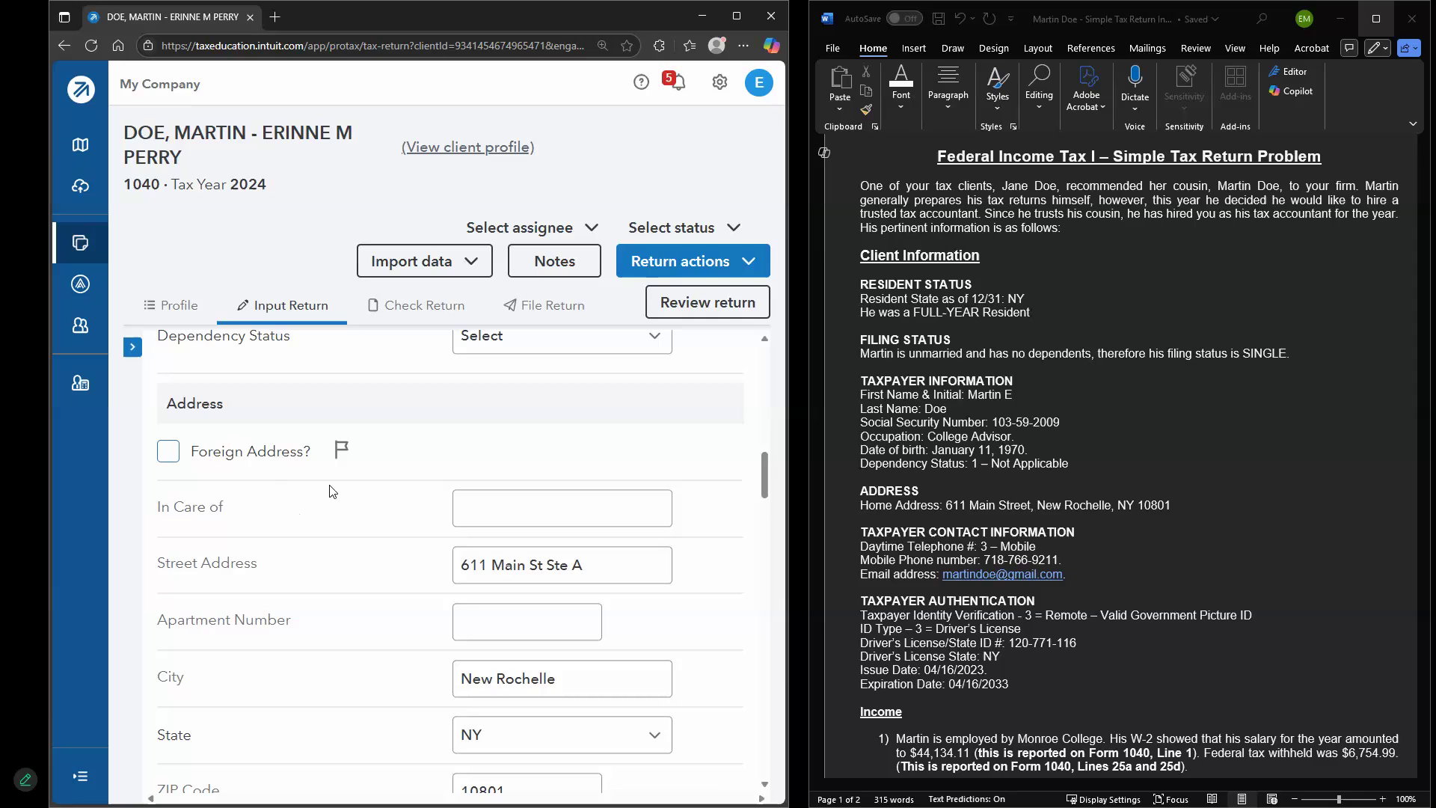
{"action": "scroll", "coordinate": [341, 524], "scroll_direction": "down", "scroll_amount": 1}
{"action": "scroll", "coordinate": [573, 421], "scroll_direction": "down", "scroll_amount": 1}
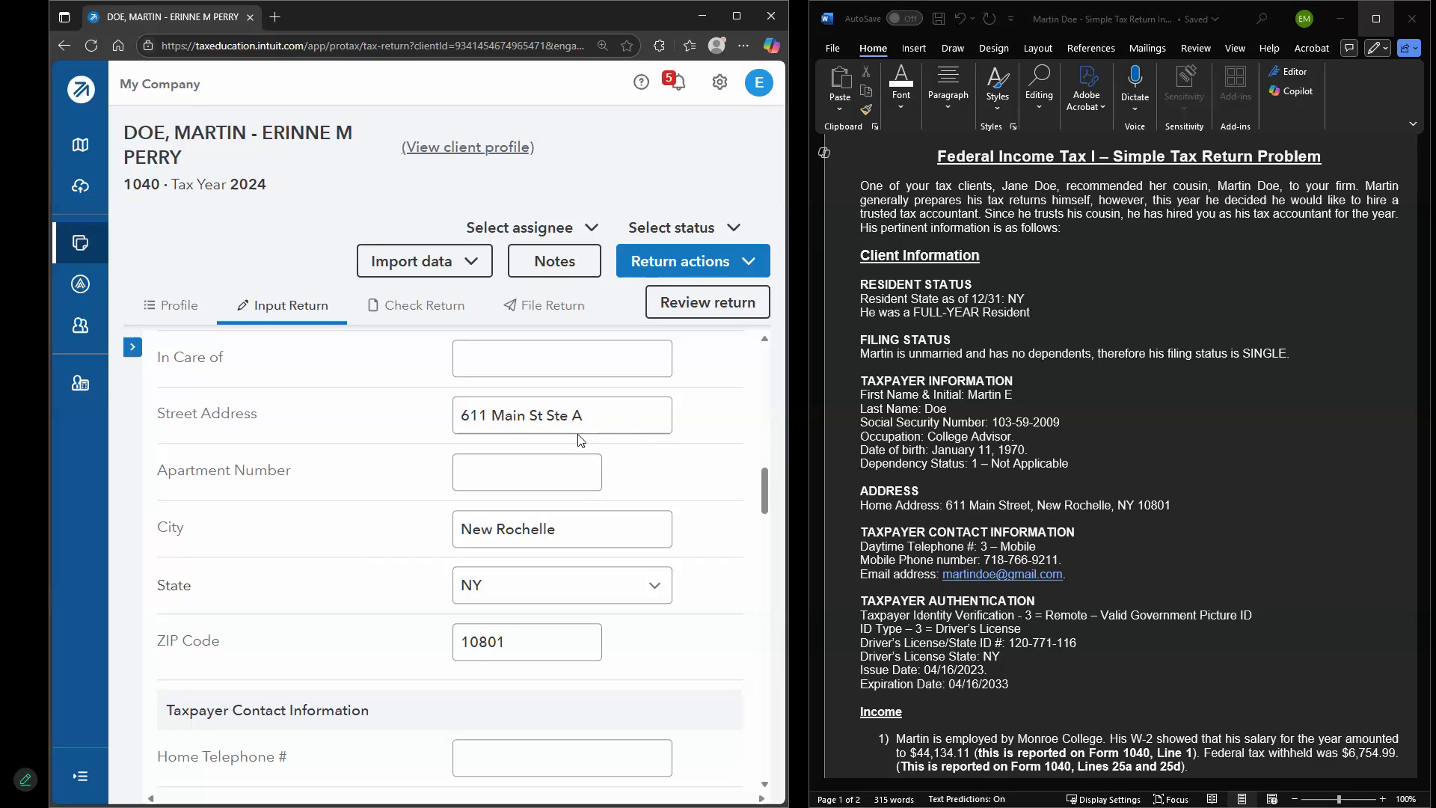
Check the street address and ZIP, then set Daytime Telephone # to 3 = Mobile
{"action": "left_click", "coordinate": [630, 423]}
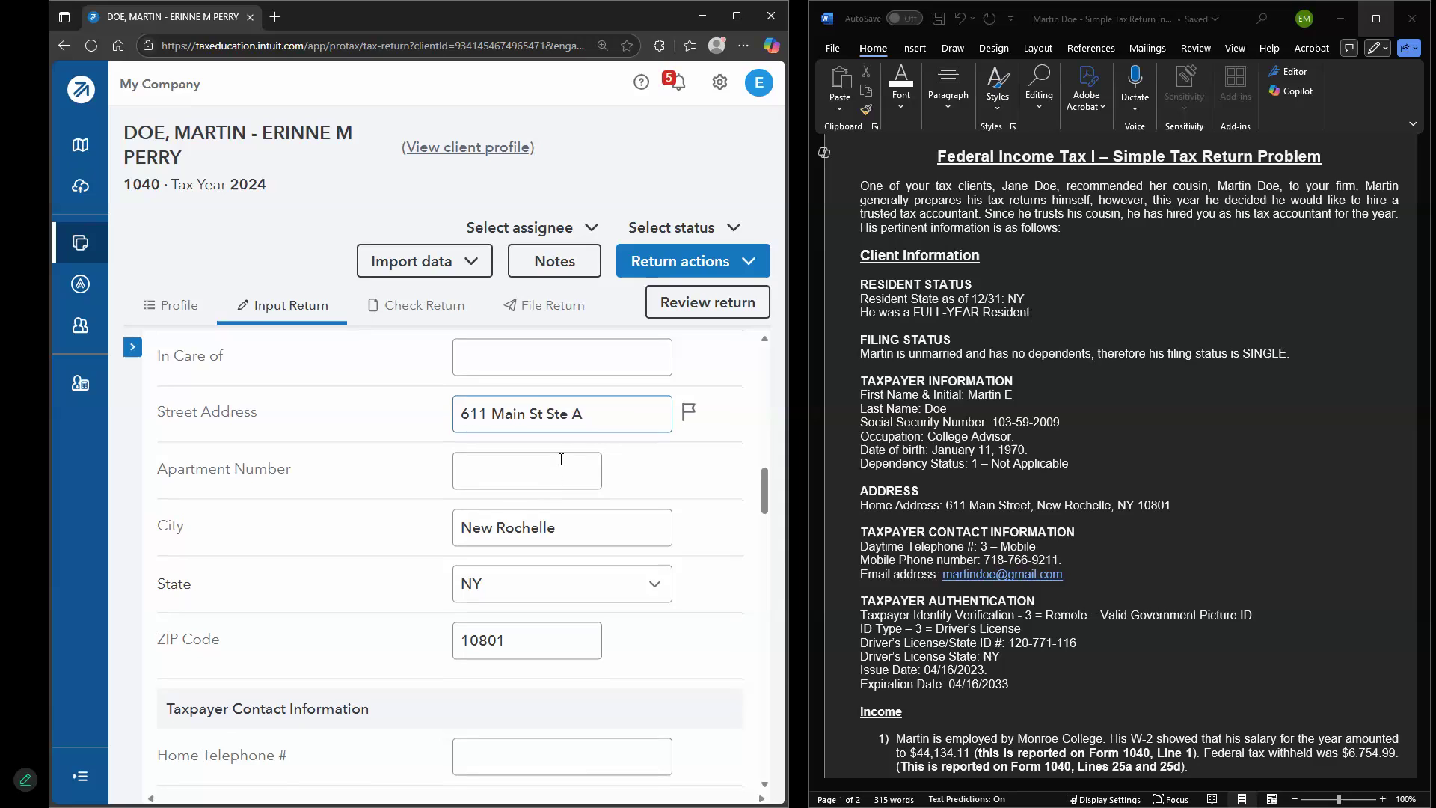
{"action": "scroll", "coordinate": [551, 468], "scroll_direction": "down", "scroll_amount": 2}
{"action": "left_click", "coordinate": [538, 504]}
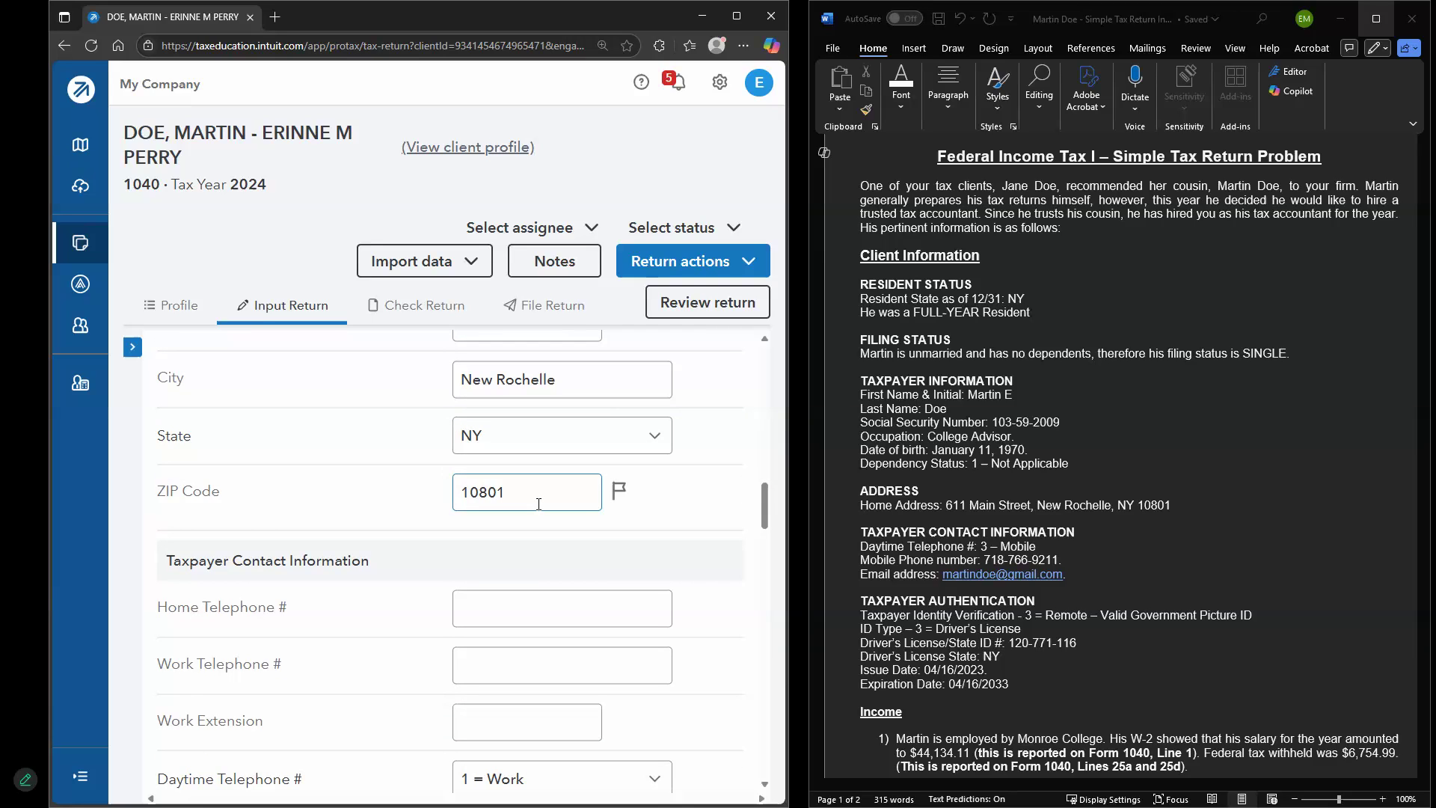
{"action": "scroll", "coordinate": [538, 504], "scroll_direction": "down", "scroll_amount": 3}
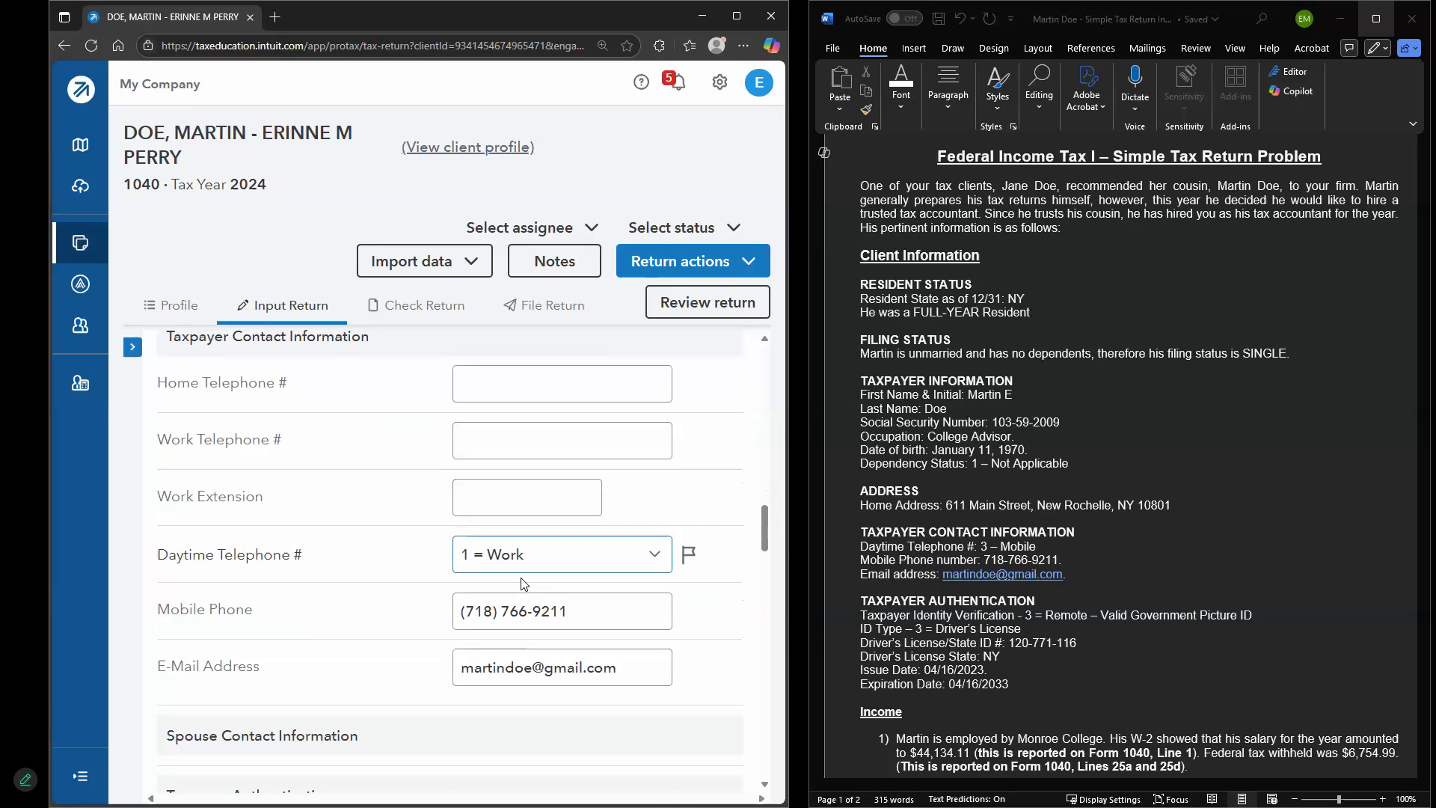
{"action": "left_click", "coordinate": [628, 566]}
{"action": "left_click", "coordinate": [609, 662]}
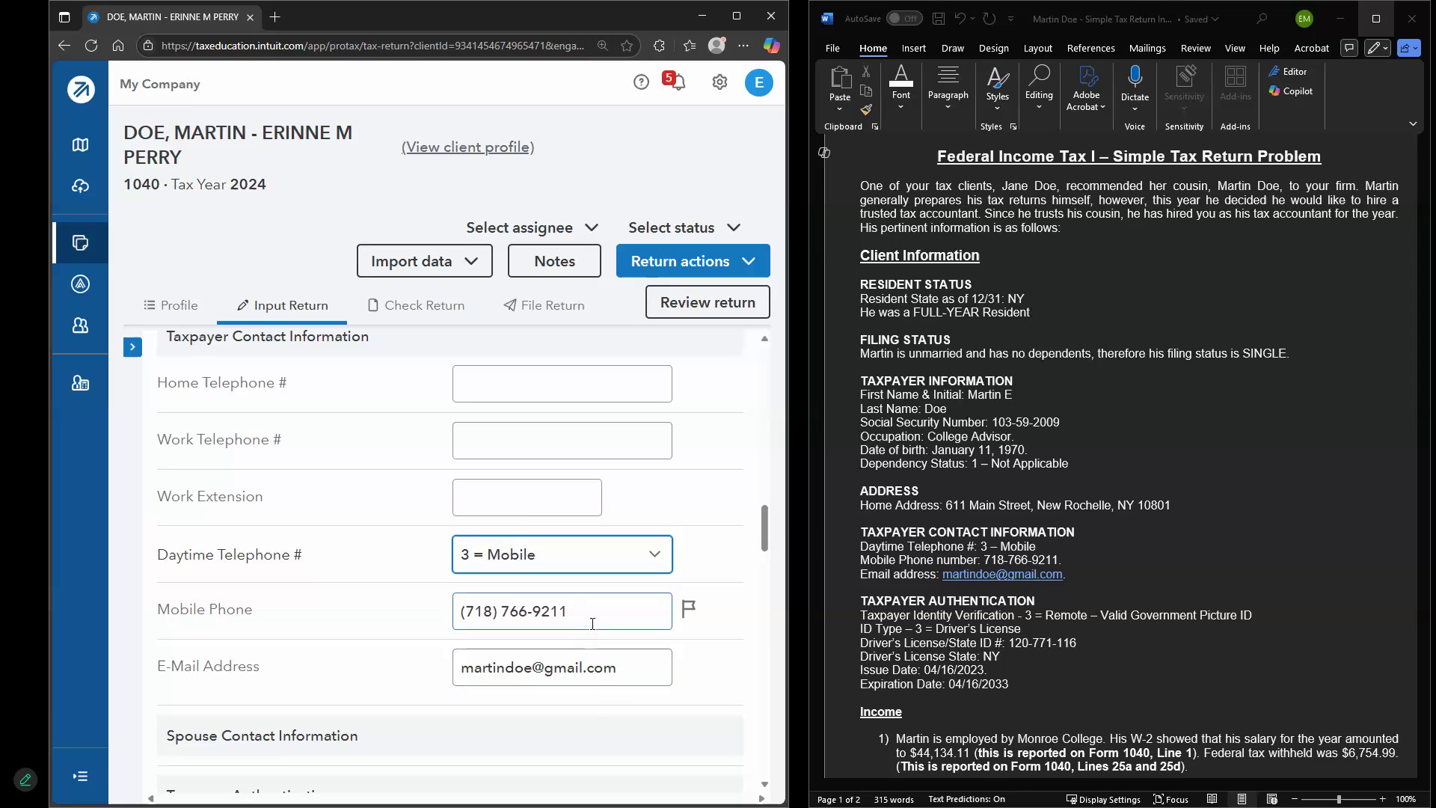
{"action": "scroll", "coordinate": [996, 548], "scroll_direction": "down", "scroll_amount": 1}
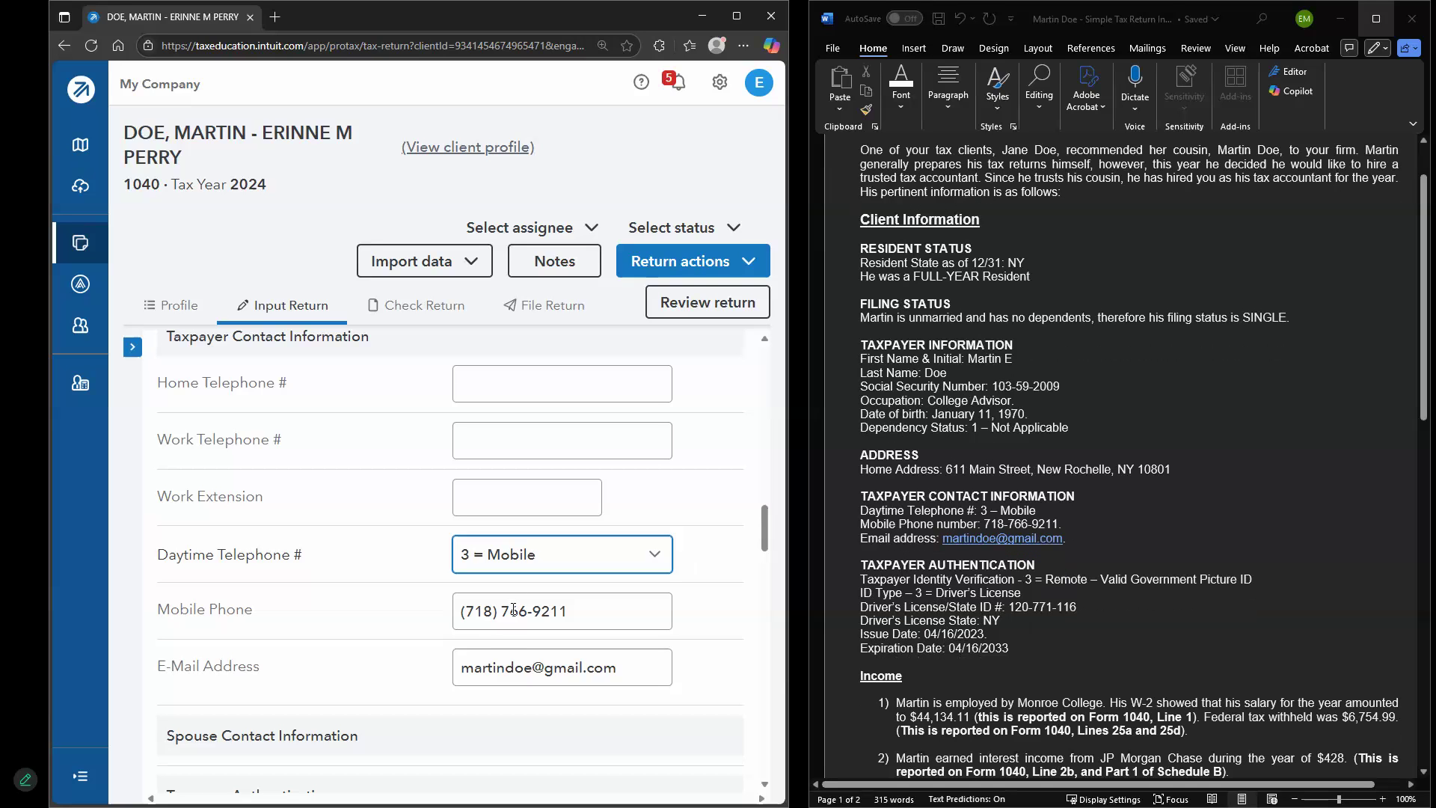
{"action": "scroll", "coordinate": [514, 609], "scroll_direction": "down", "scroll_amount": 5}
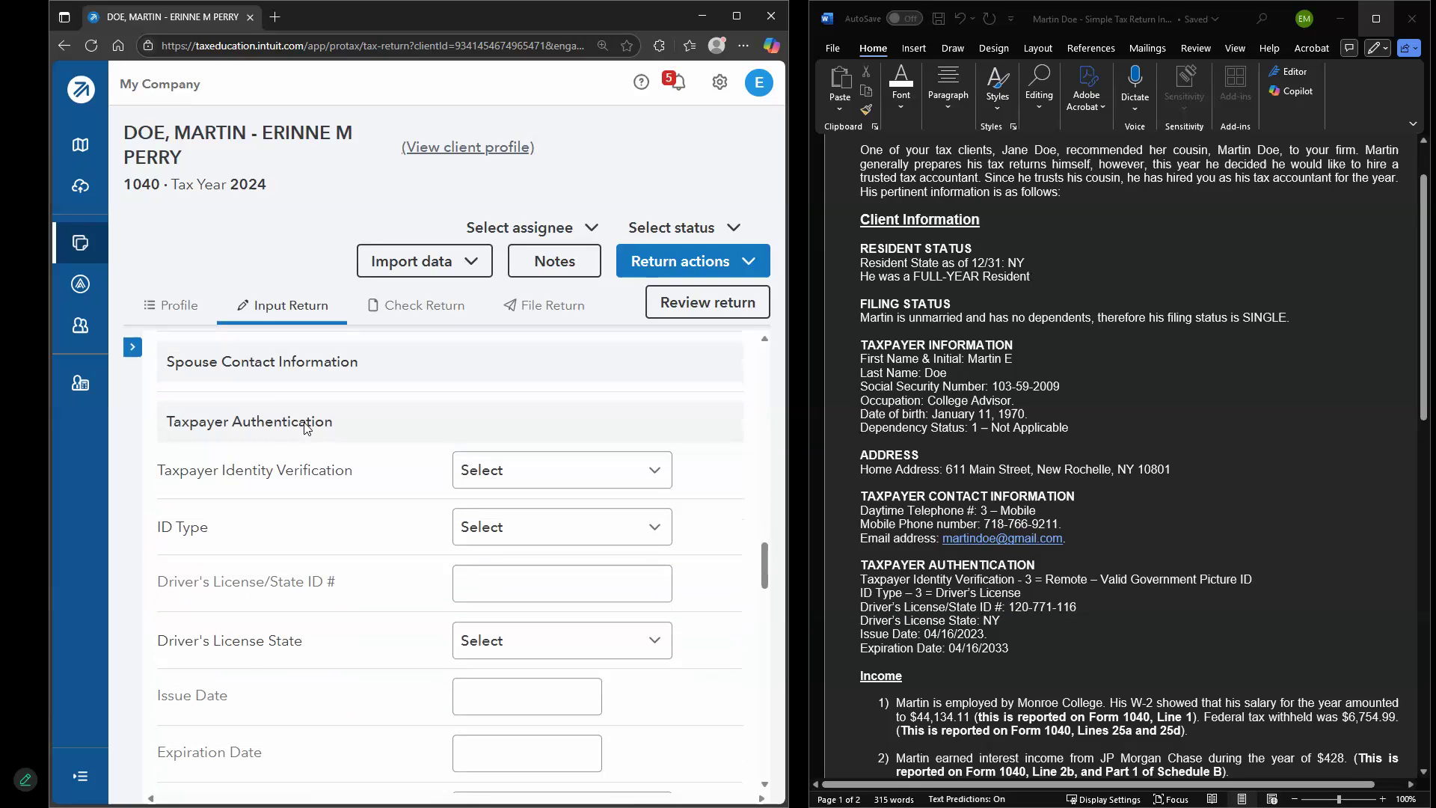
Choose remote verification with government picture ID, ID type 3 = Driver's License, and enter the license number
{"action": "left_click", "coordinate": [579, 480]}
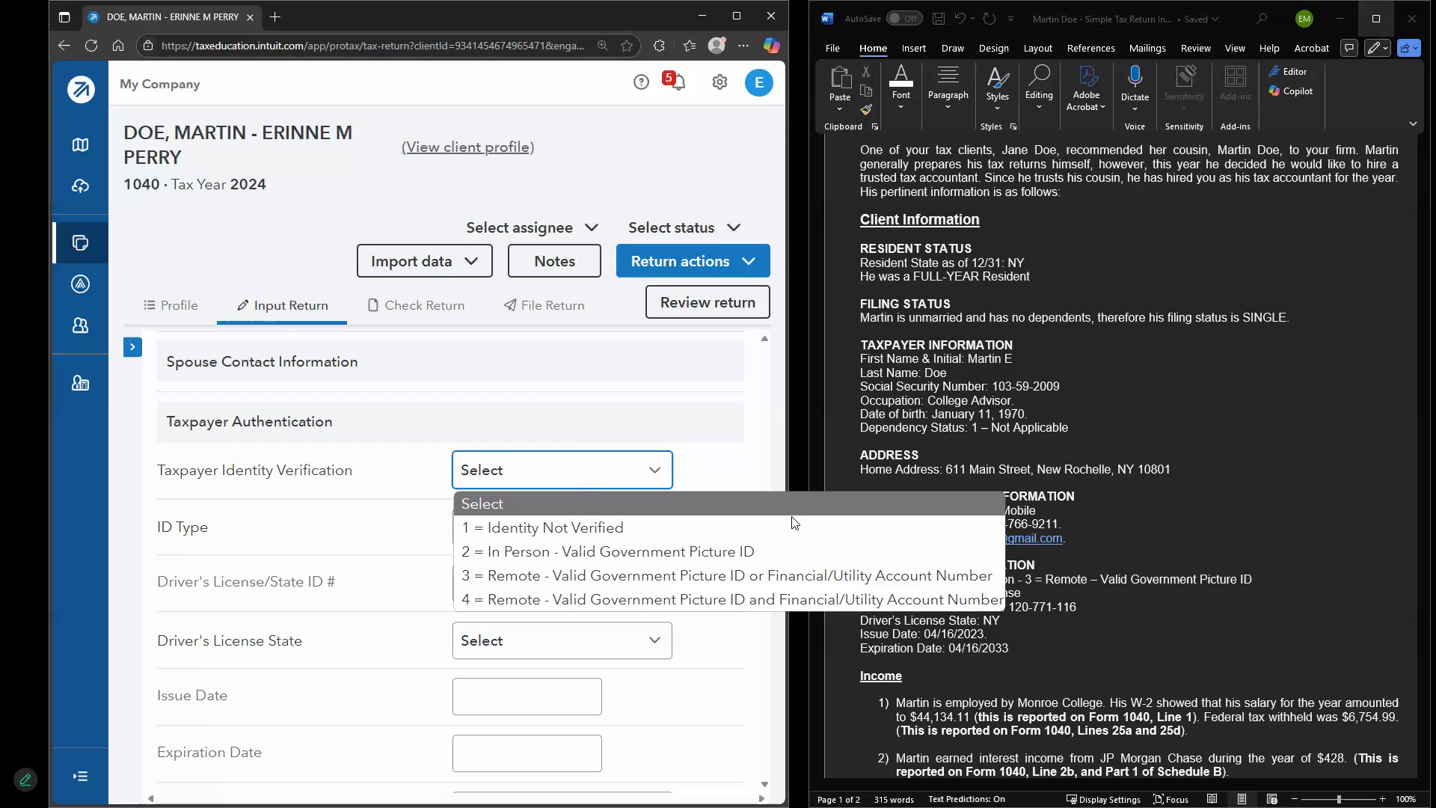
{"action": "left_click", "coordinate": [736, 571]}
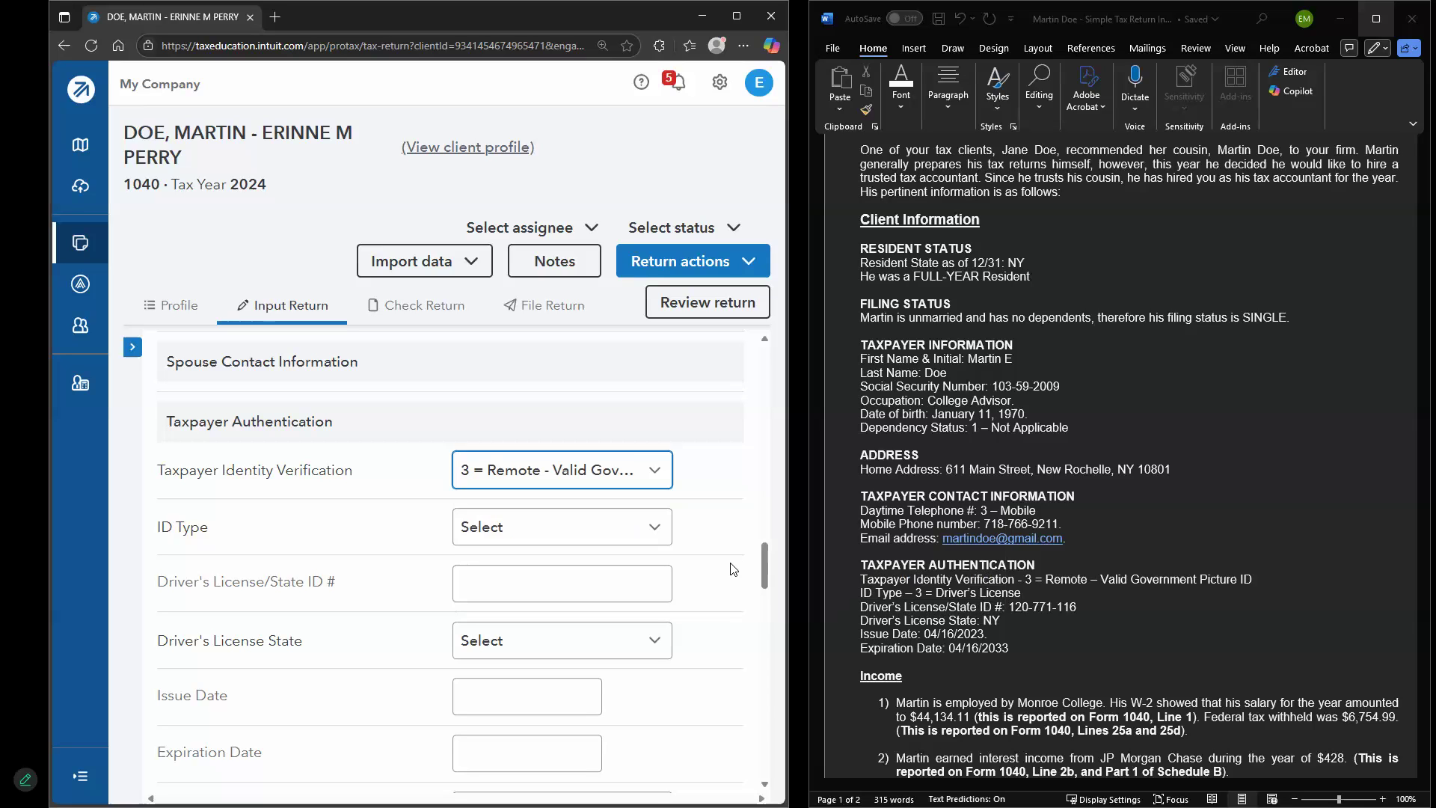
{"action": "left_click", "coordinate": [552, 539]}
{"action": "left_click", "coordinate": [552, 632]}
{"action": "left_click", "coordinate": [541, 588]}
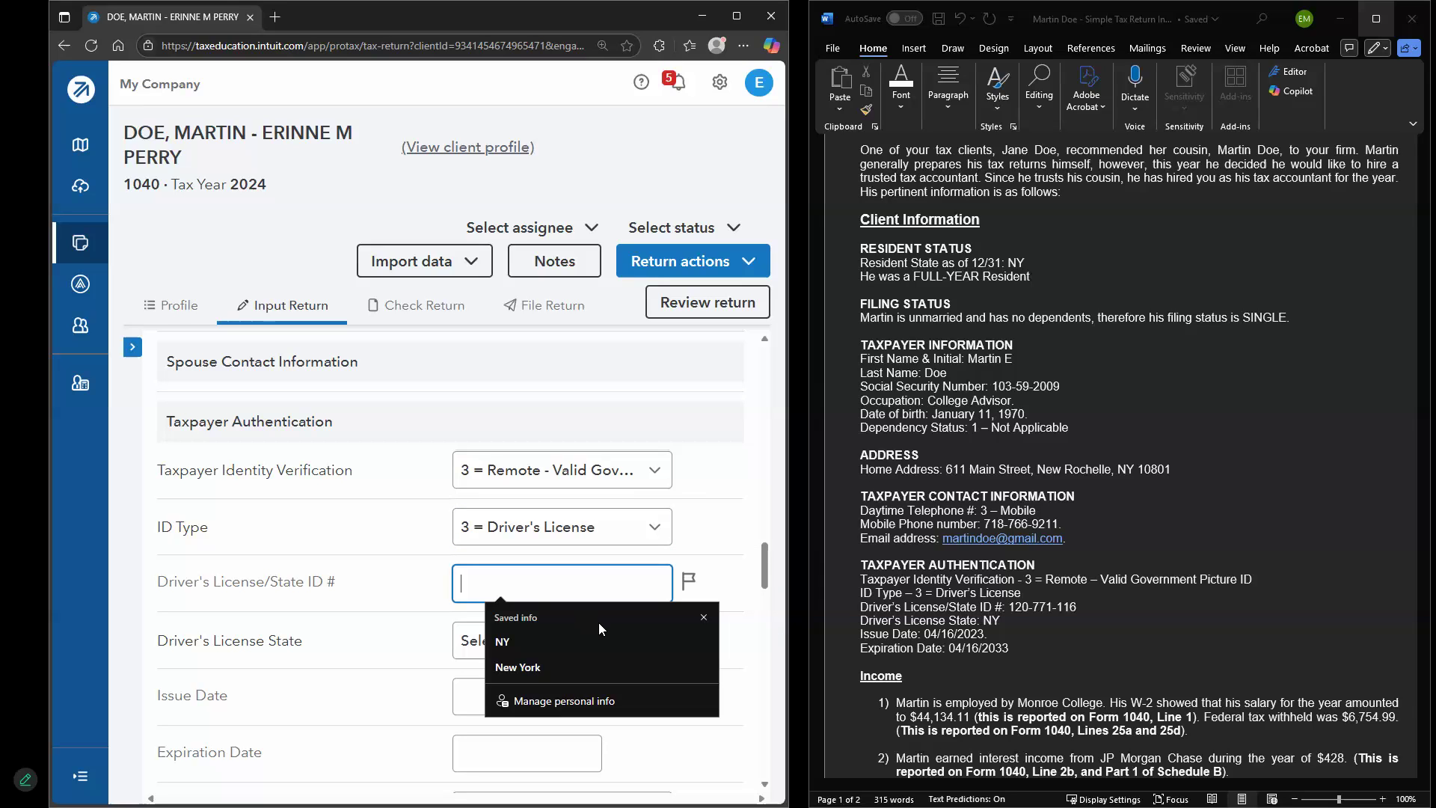
{"action": "left_click", "coordinate": [703, 618]}
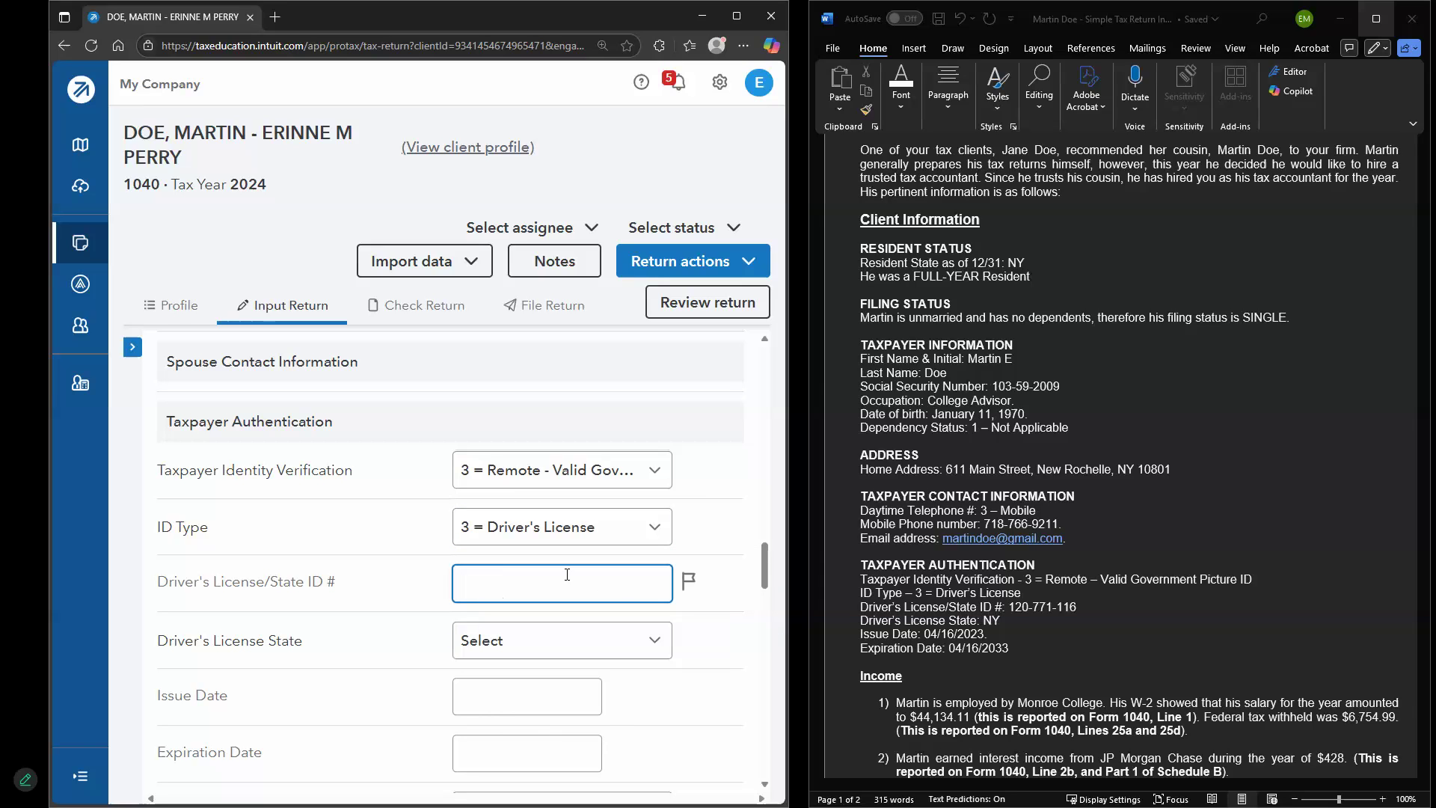
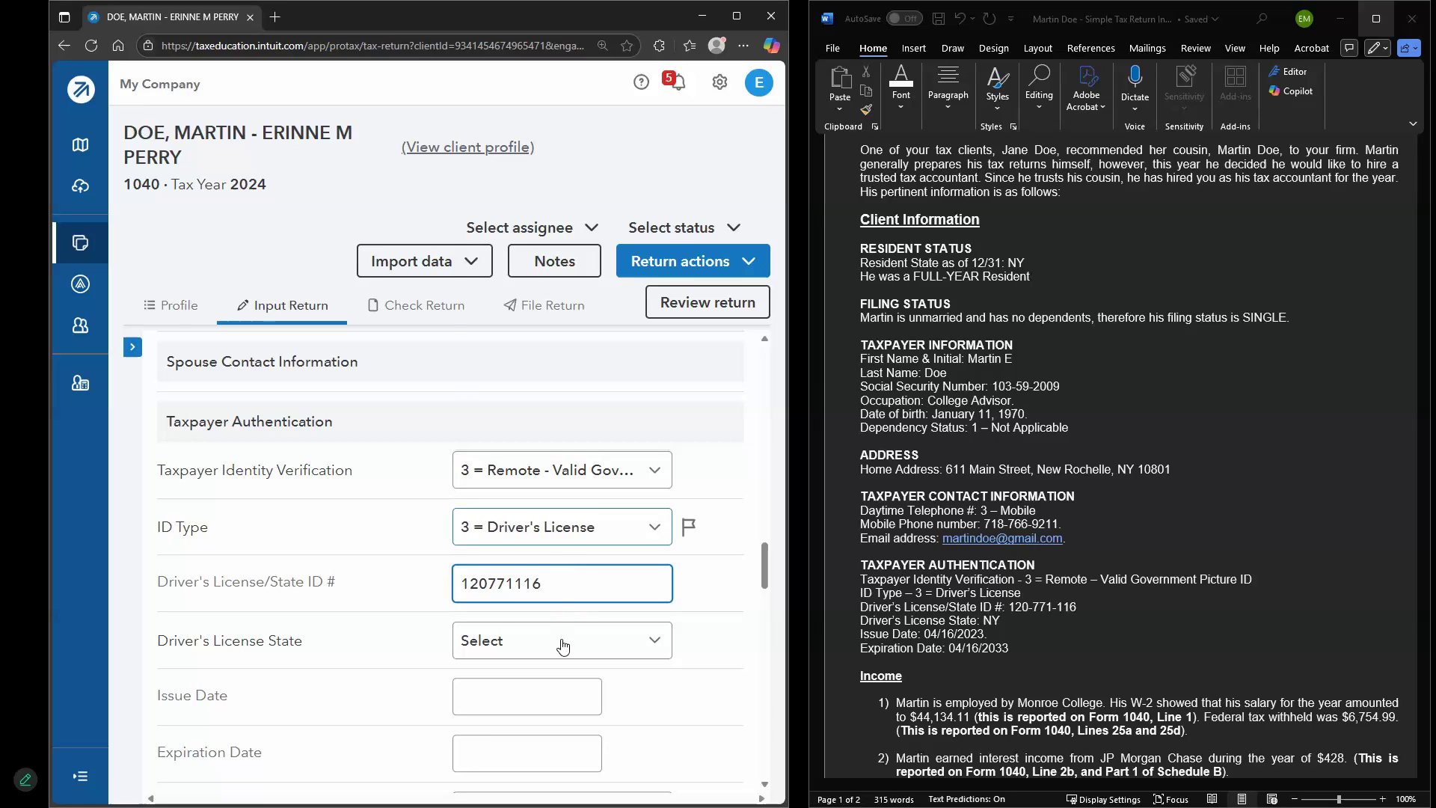
Set the license state to NY, issue date 04/16/2023 and expiration date 04/16/2033
{"action": "left_click", "coordinate": [561, 641]}
{"action": "scroll", "coordinate": [574, 488], "scroll_direction": "down", "scroll_amount": 3}
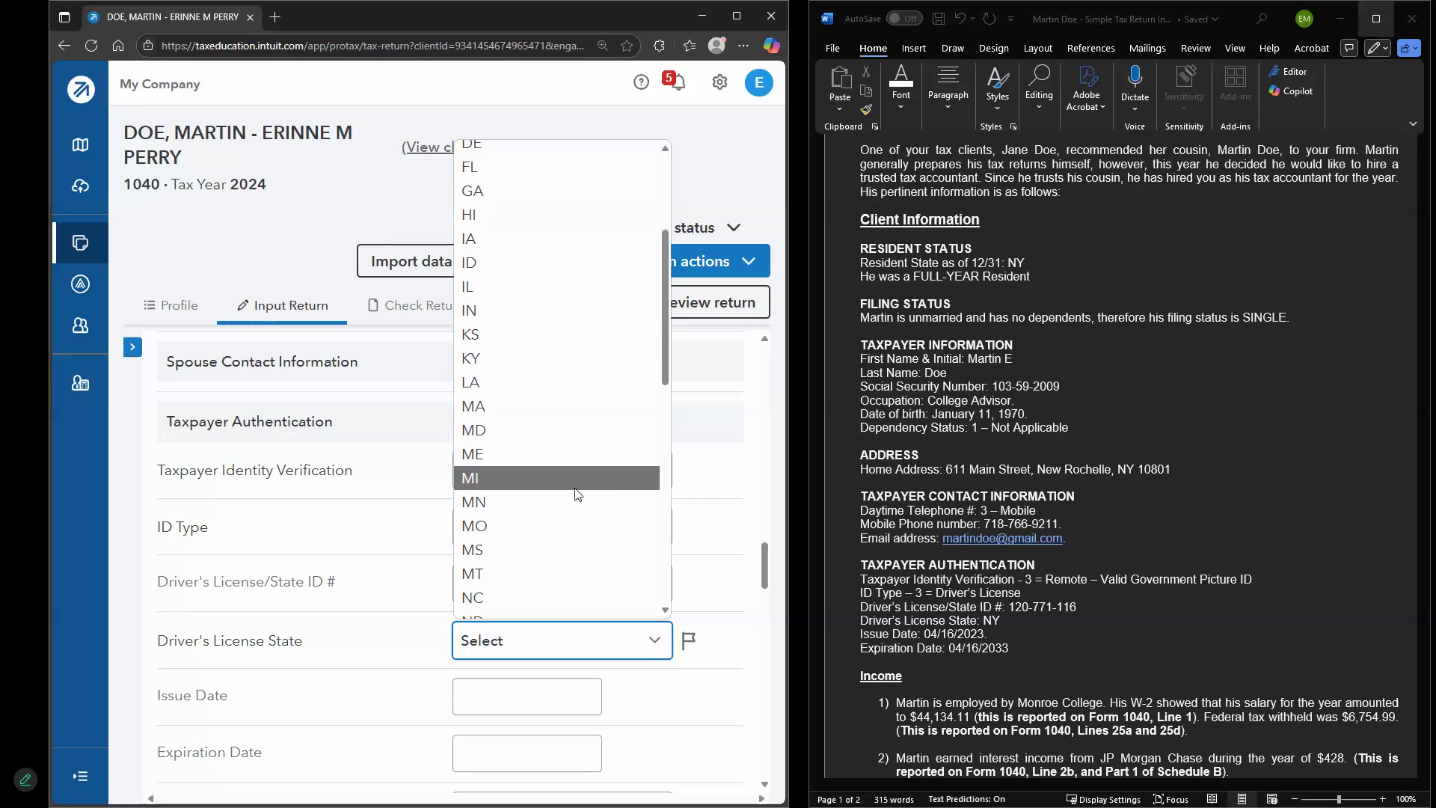
{"action": "scroll", "coordinate": [577, 494], "scroll_direction": "down", "scroll_amount": 3}
{"action": "left_click", "coordinate": [550, 515]}
{"action": "left_click", "coordinate": [471, 695]}
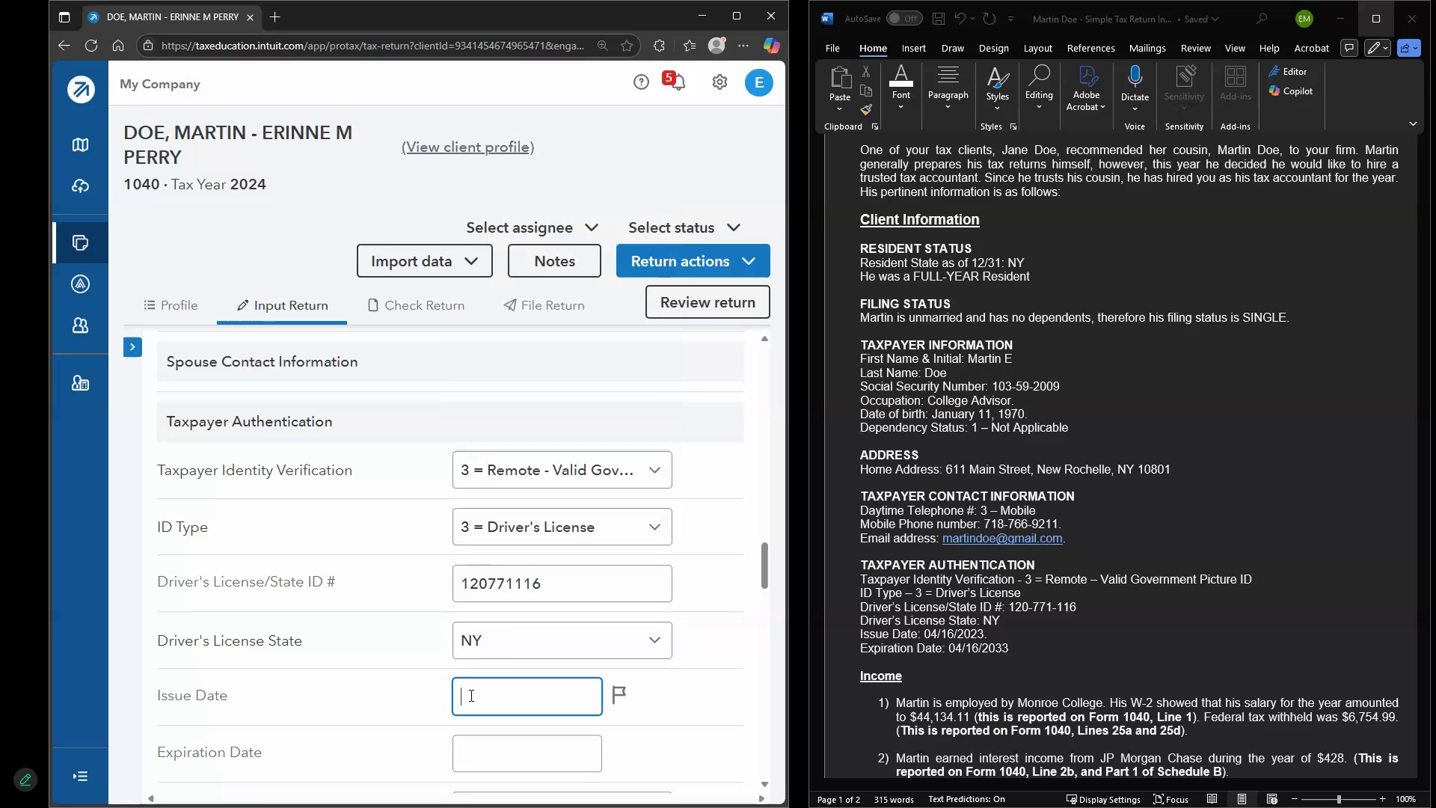
{"action": "scroll", "coordinate": [463, 695], "scroll_direction": "down", "scroll_amount": 2}
{"action": "type", "text": "0"}
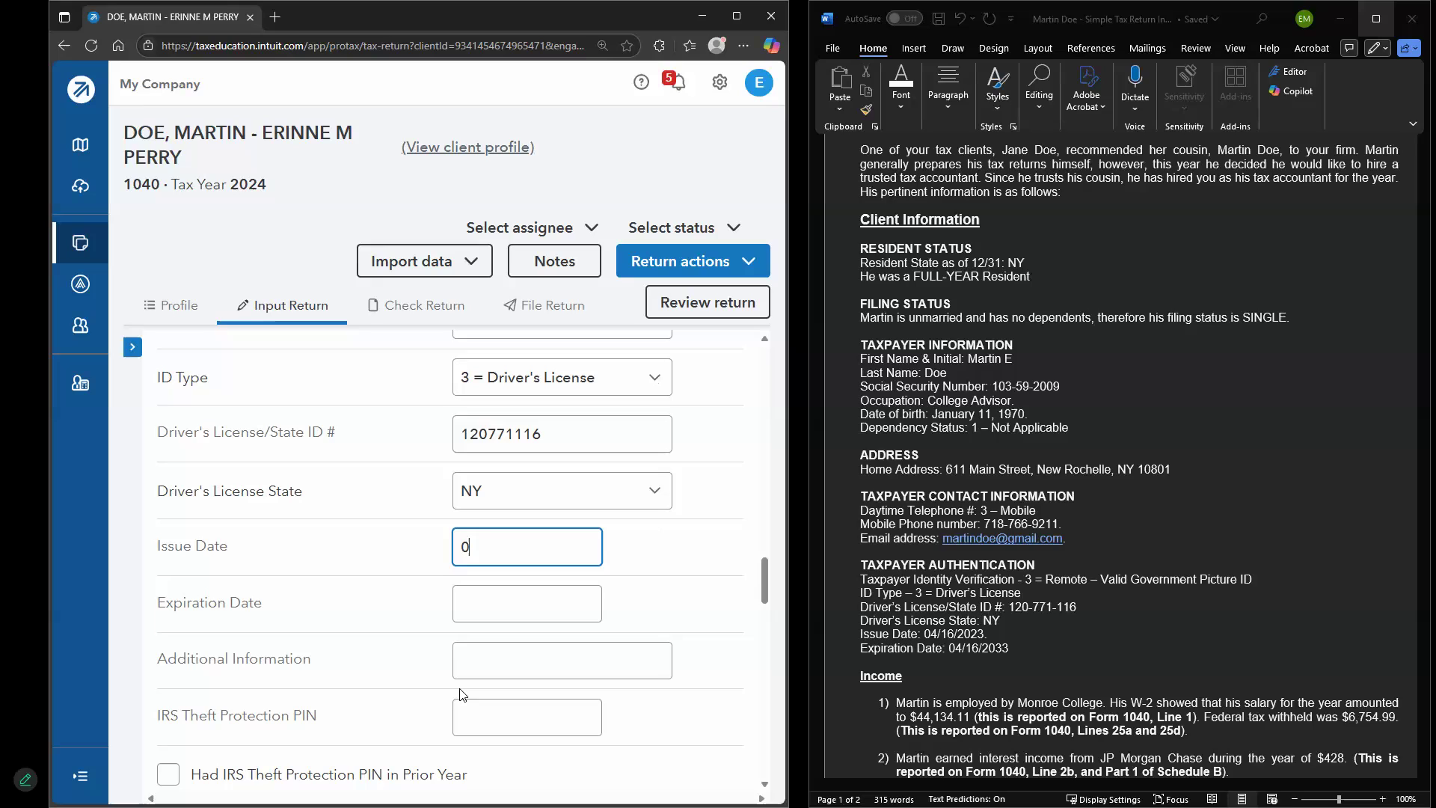
{"action": "type", "text": "4/16/2023"}
{"action": "left_click", "coordinate": [476, 604]}
{"action": "type", "text": "04/16/2033"}
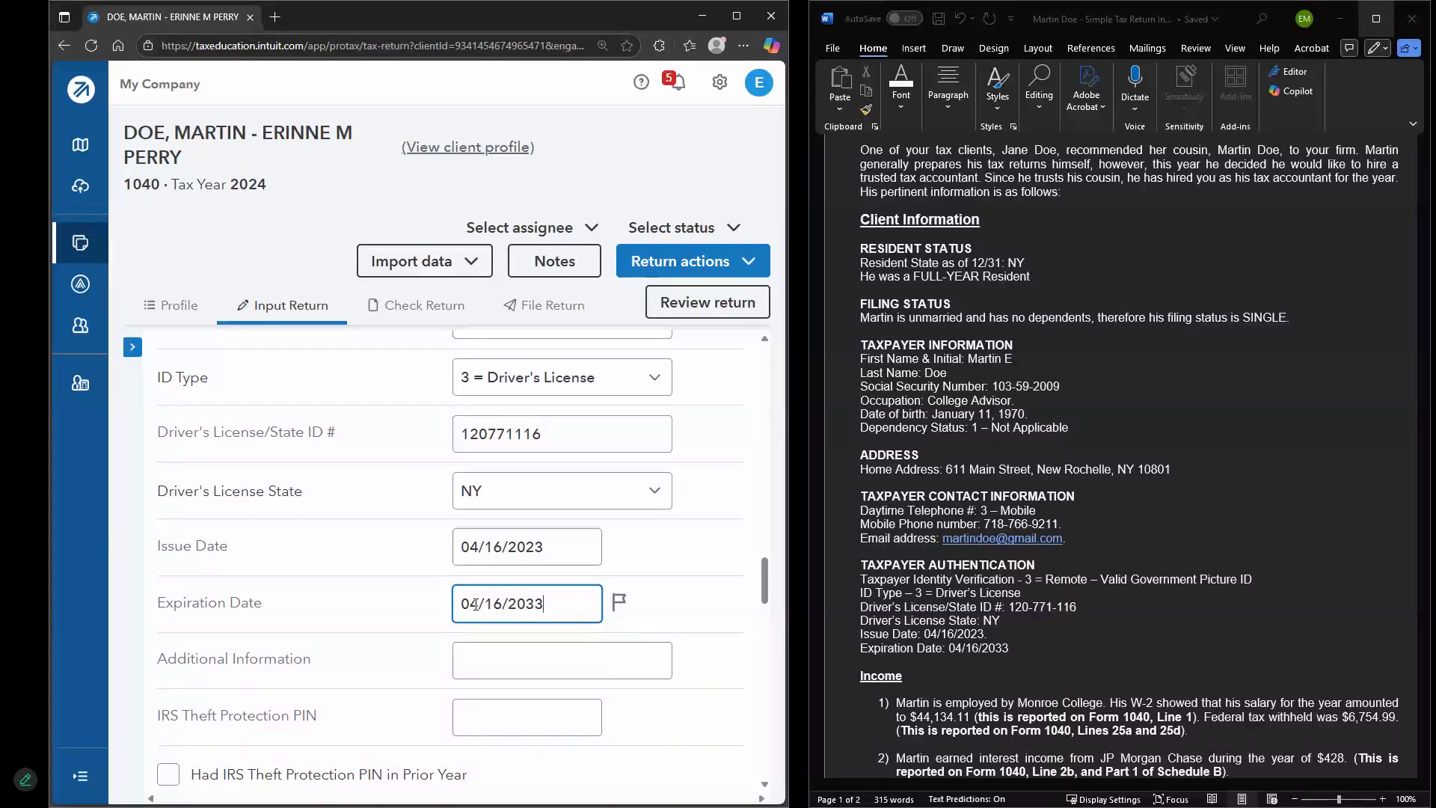
{"action": "left_click", "coordinate": [615, 612]}
{"action": "scroll", "coordinate": [491, 586], "scroll_direction": "down", "scroll_amount": 1}
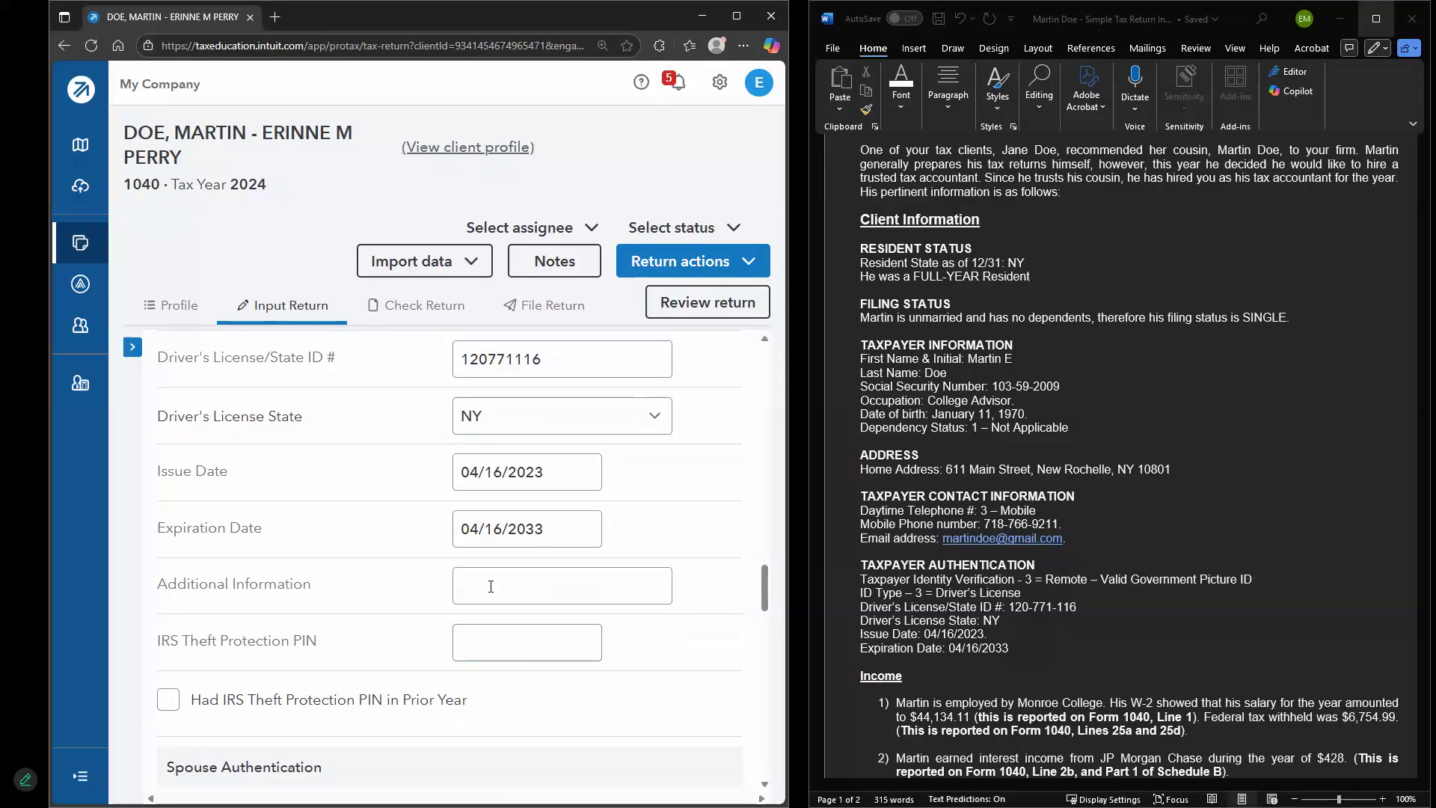
{"action": "scroll", "coordinate": [494, 583], "scroll_direction": "down", "scroll_amount": 1}
{"action": "scroll", "coordinate": [523, 516], "scroll_direction": "down", "scroll_amount": 1}
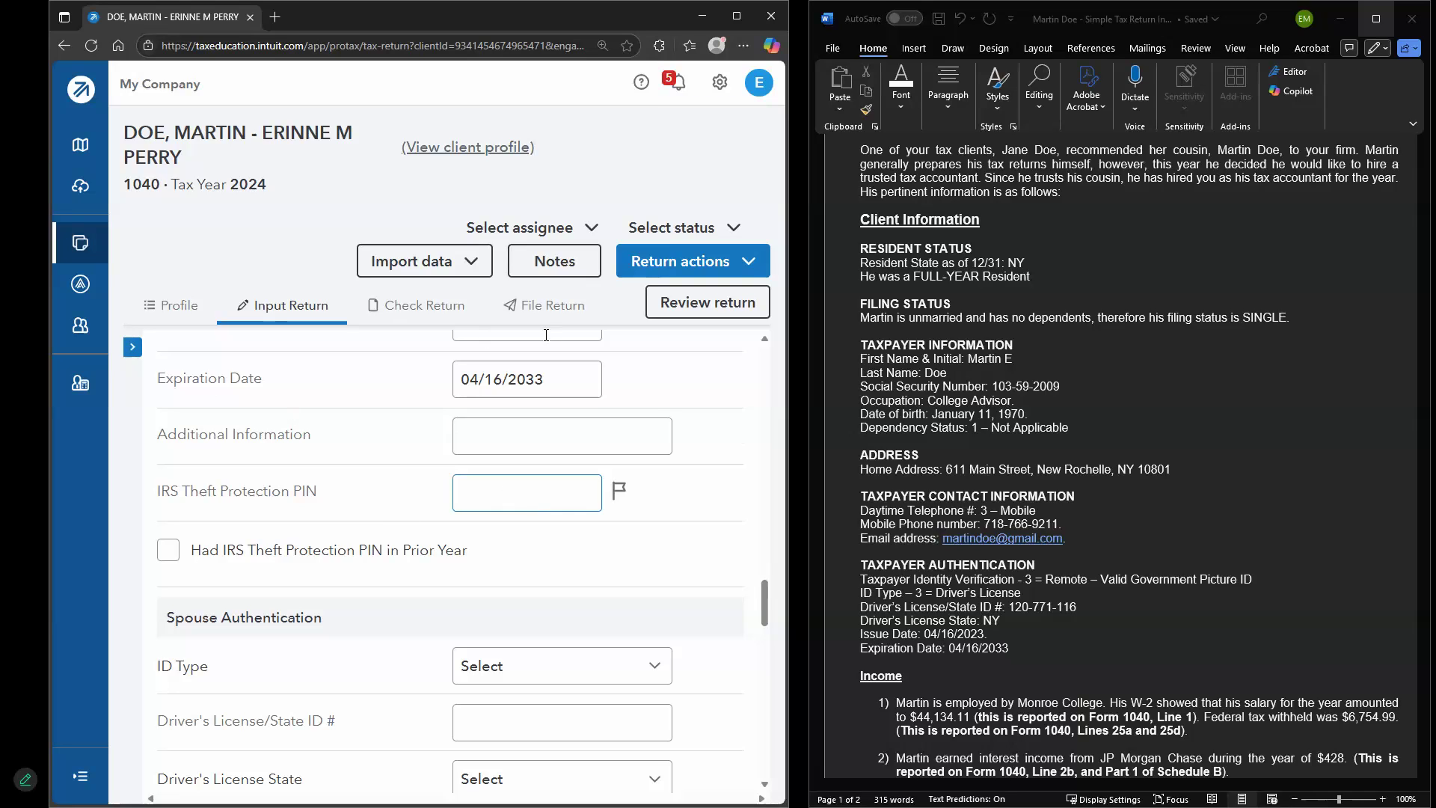
Review the remaining form and case document, then maximize the tax return window over Word
{"action": "scroll", "coordinate": [397, 417], "scroll_direction": "down", "scroll_amount": 3}
{"action": "scroll", "coordinate": [389, 441], "scroll_direction": "down", "scroll_amount": 8}
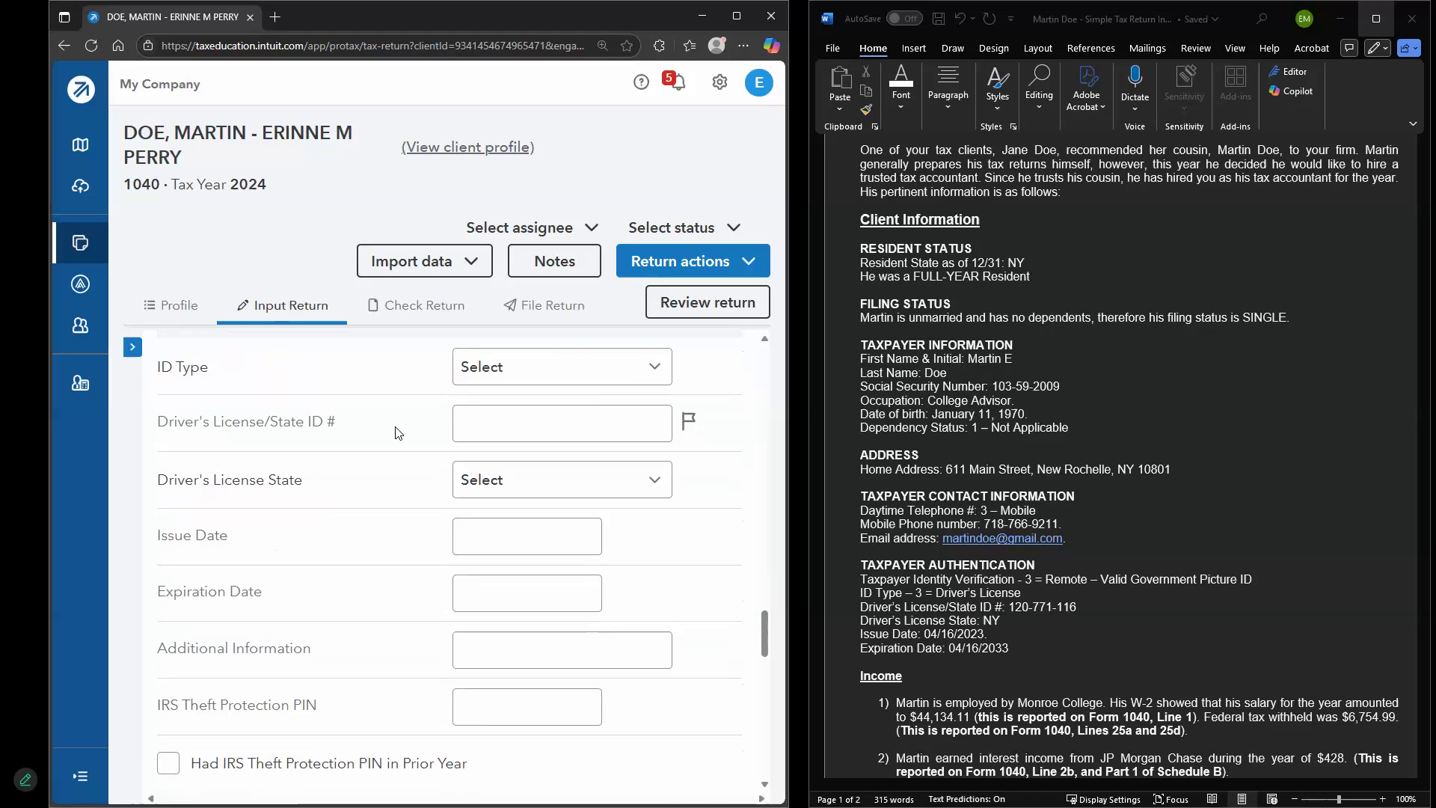
{"action": "scroll", "coordinate": [382, 465], "scroll_direction": "up", "scroll_amount": 2}
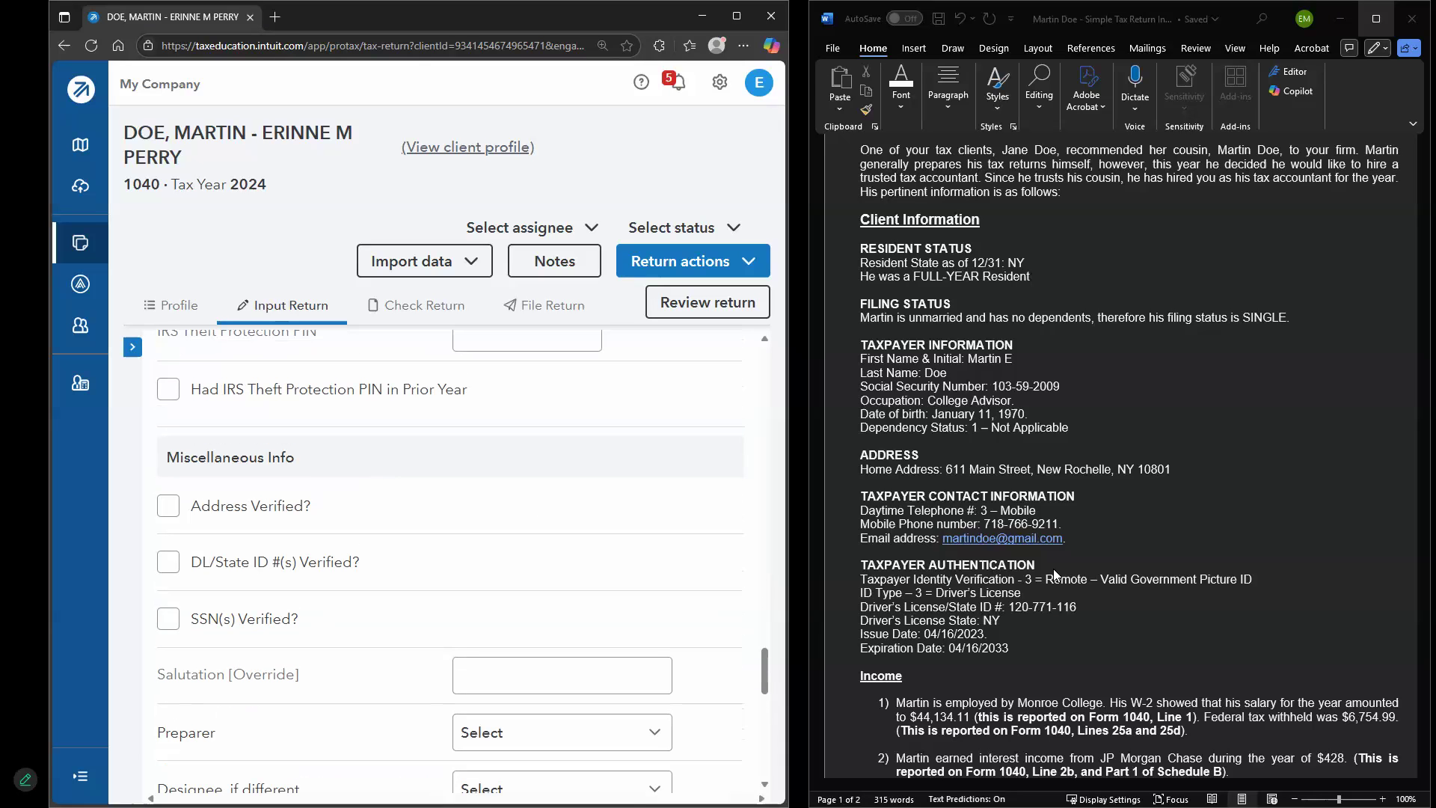
{"action": "scroll", "coordinate": [544, 584], "scroll_direction": "down", "scroll_amount": 5}
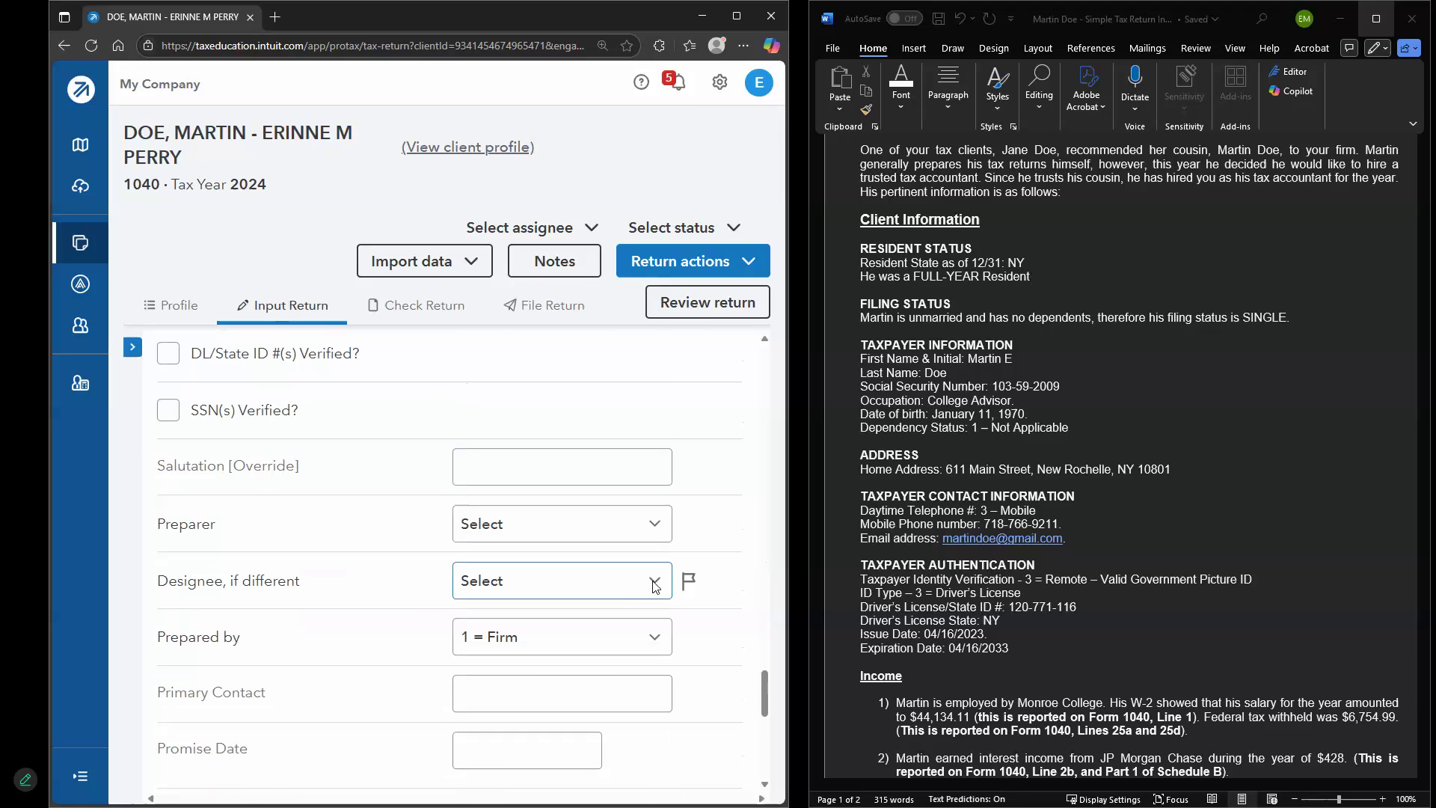
{"action": "scroll", "coordinate": [479, 576], "scroll_direction": "up", "scroll_amount": 7}
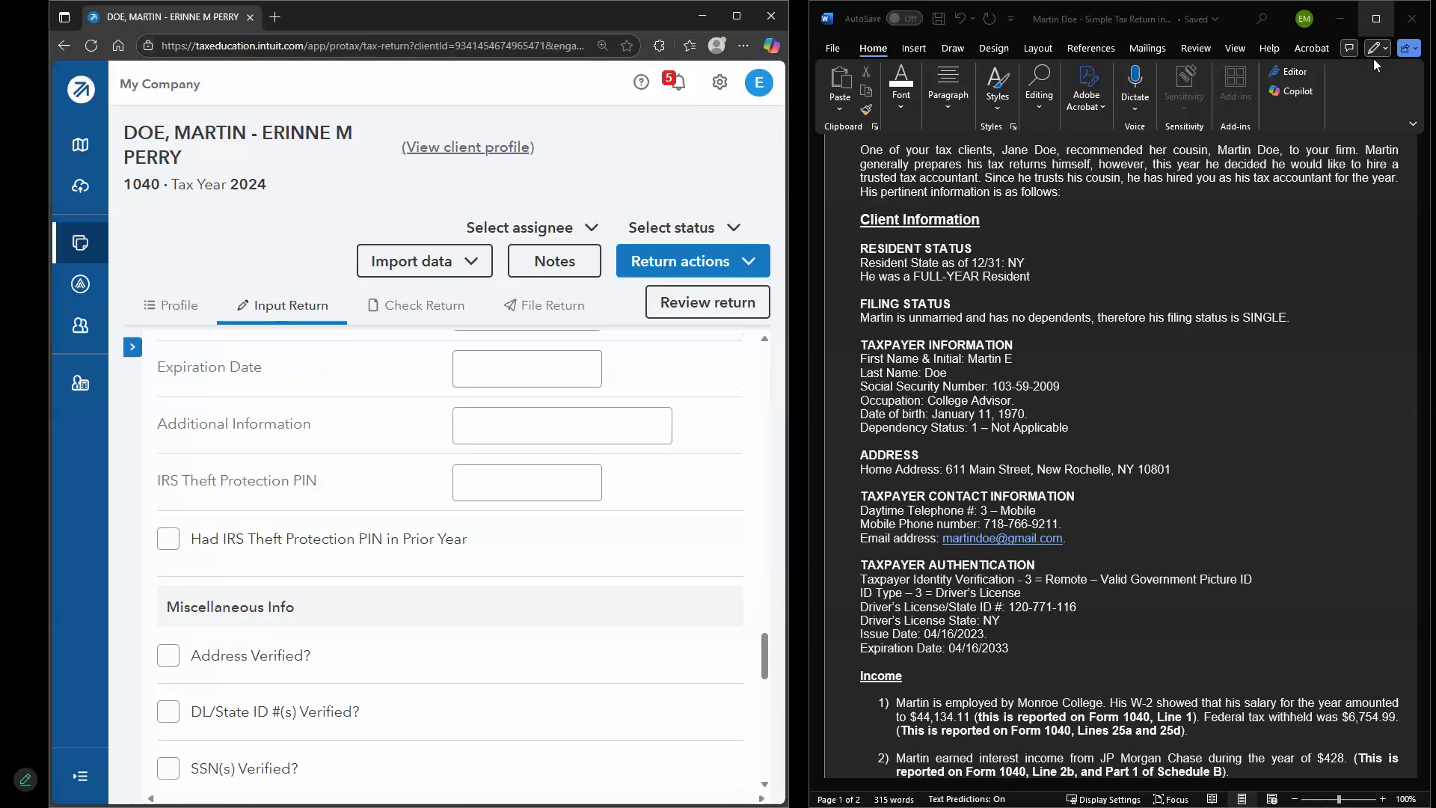
{"action": "scroll", "coordinate": [926, 508], "scroll_direction": "down", "scroll_amount": 1}
{"action": "scroll", "coordinate": [947, 531], "scroll_direction": "down", "scroll_amount": 6}
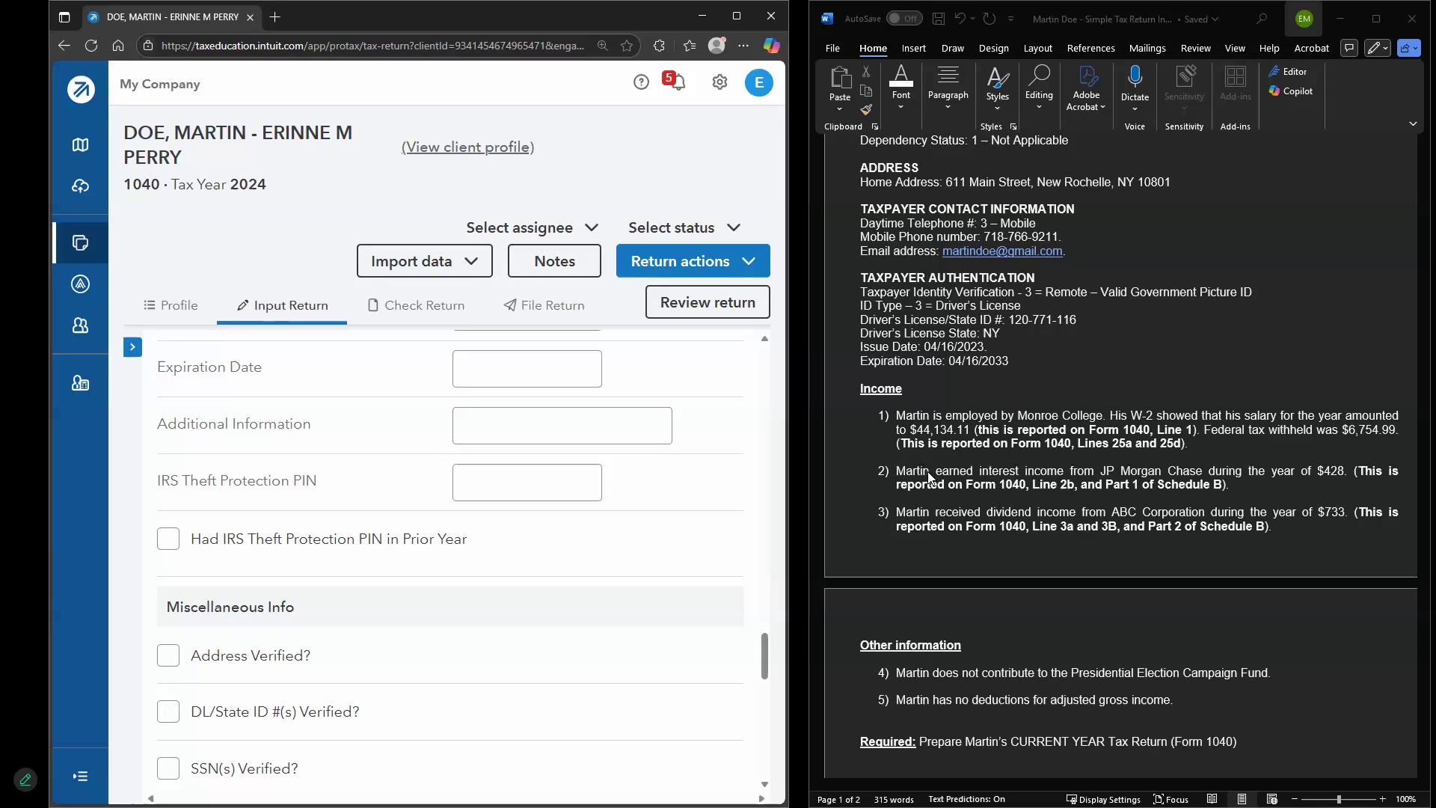
{"action": "scroll", "coordinate": [1152, 467], "scroll_direction": "down", "scroll_amount": 2}
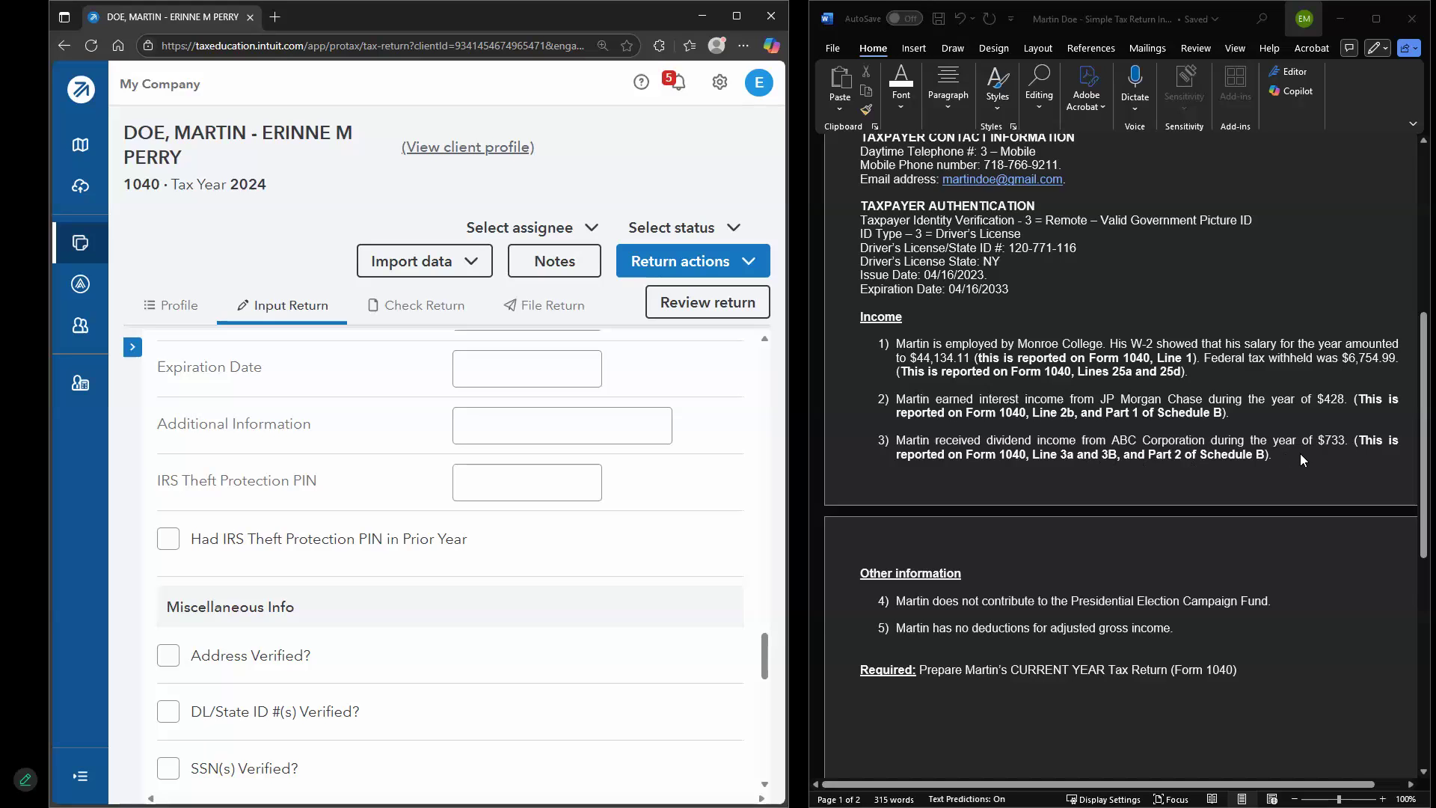
{"action": "scroll", "coordinate": [1339, 453], "scroll_direction": "down", "scroll_amount": 1}
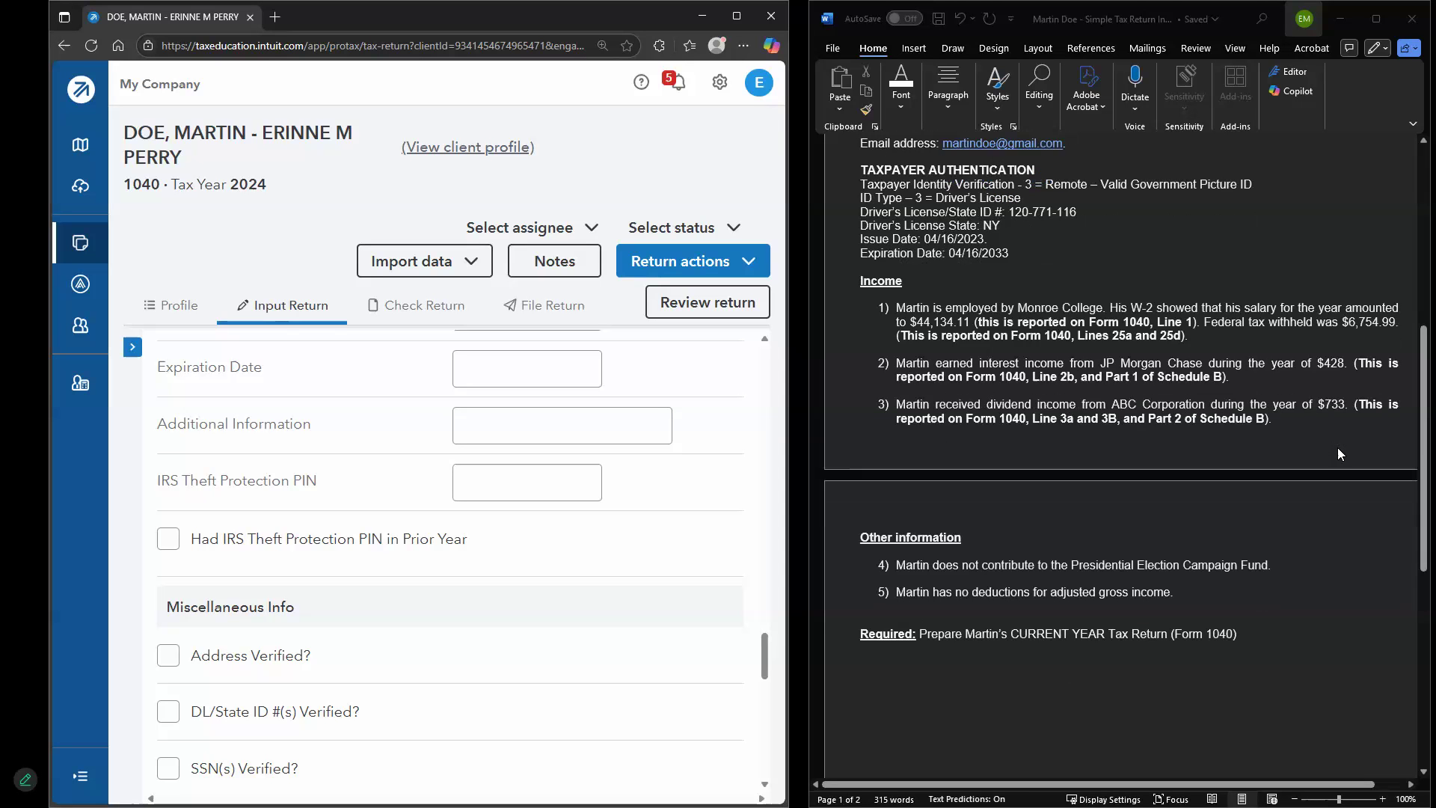
{"action": "scroll", "coordinate": [1332, 465], "scroll_direction": "down", "scroll_amount": 1}
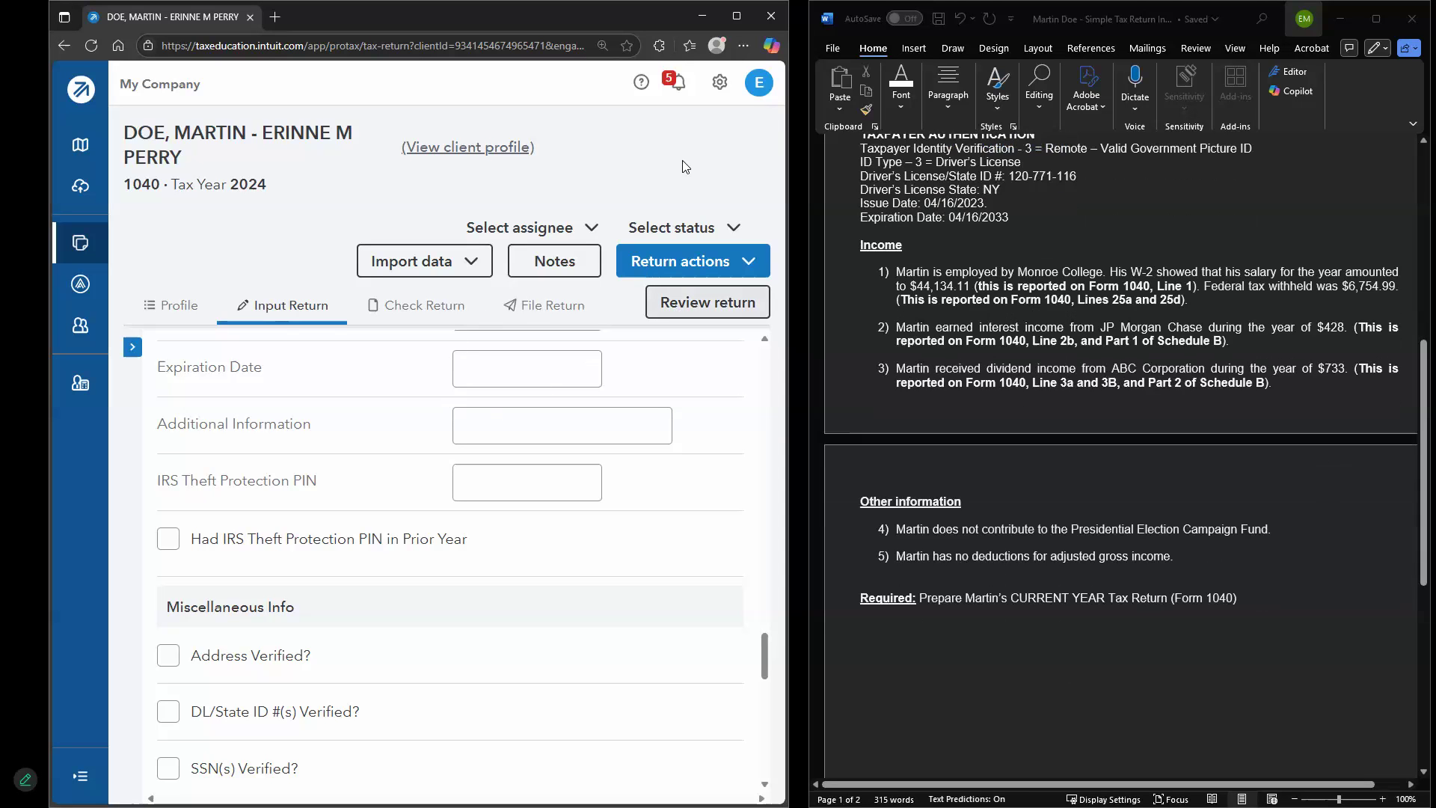
{"action": "left_click", "coordinate": [736, 16]}
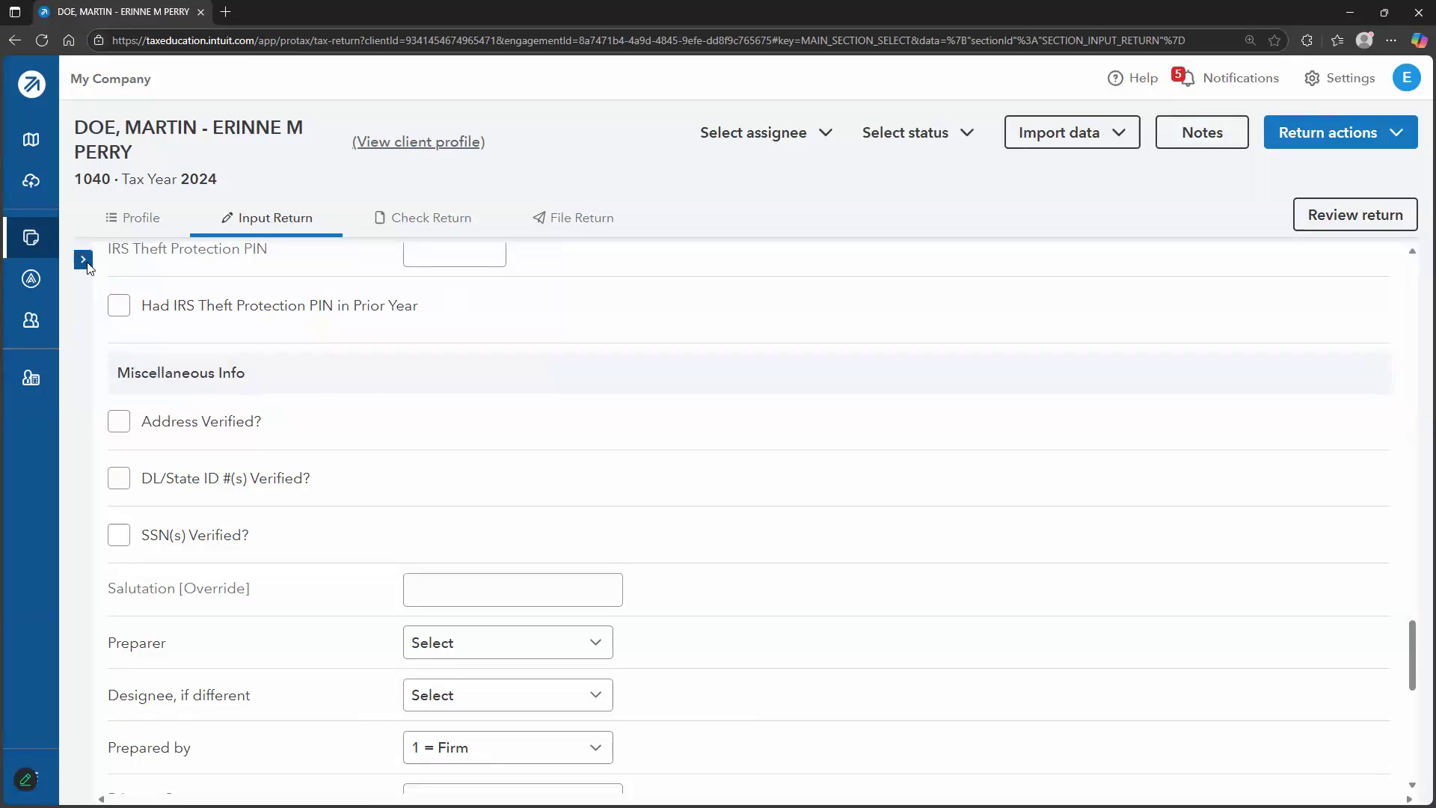
Show the Misc. Info./Direct Deposit screen's Dir Dep/Elec Pymt section and review its Financial Institution fields
{"action": "left_click", "coordinate": [83, 260]}
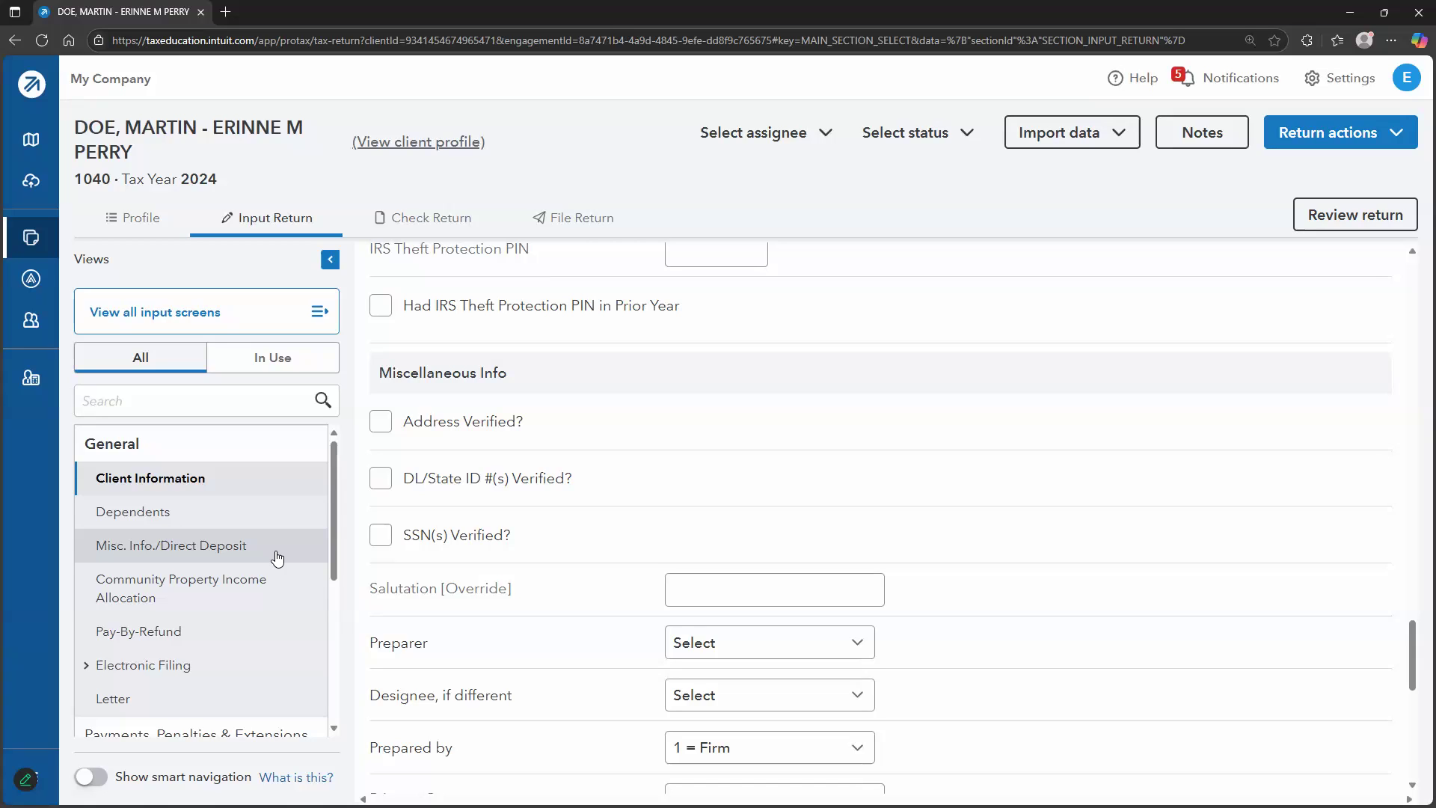
{"action": "left_click", "coordinate": [236, 551]}
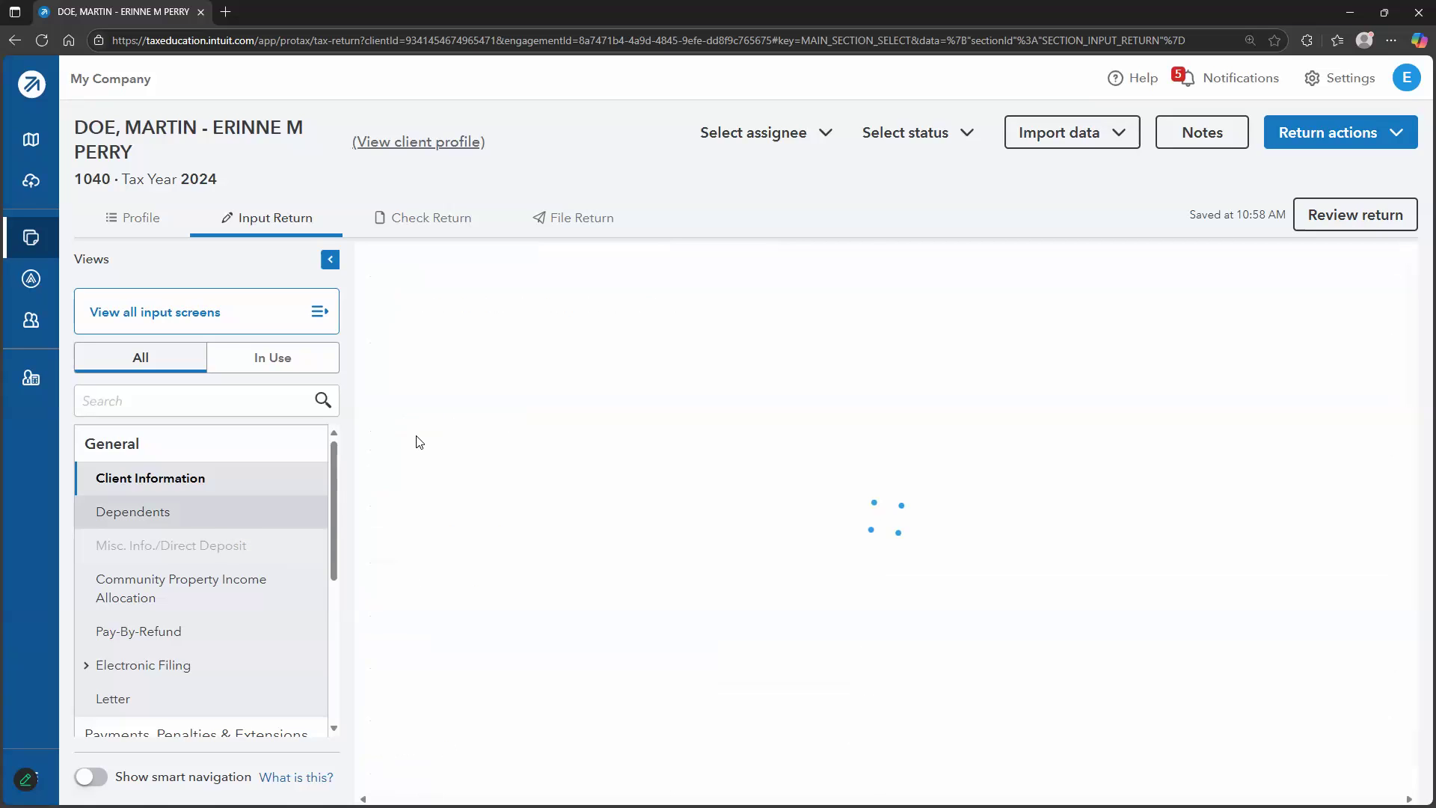
{"action": "left_click", "coordinate": [558, 262]}
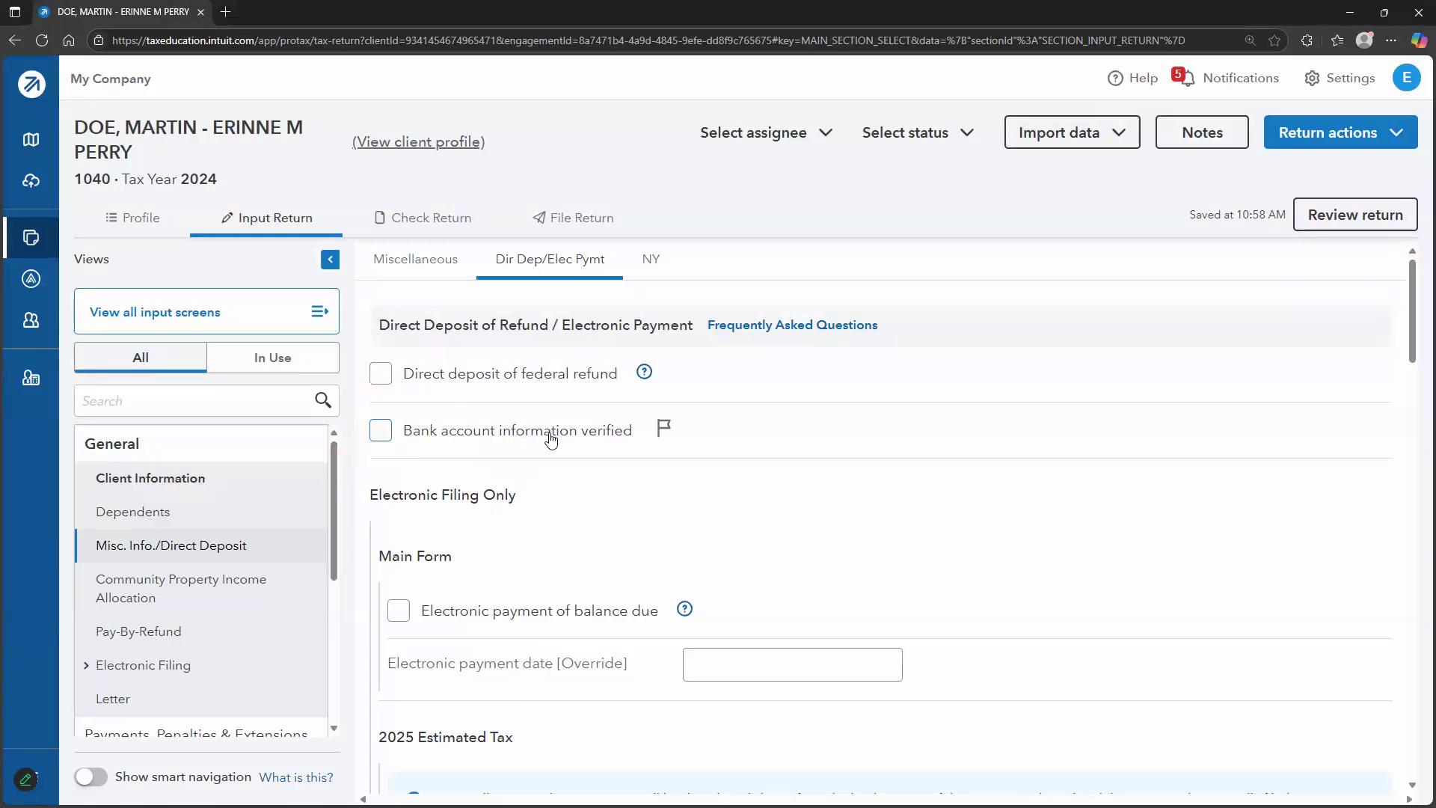
{"action": "scroll", "coordinate": [550, 464], "scroll_direction": "down", "scroll_amount": 15}
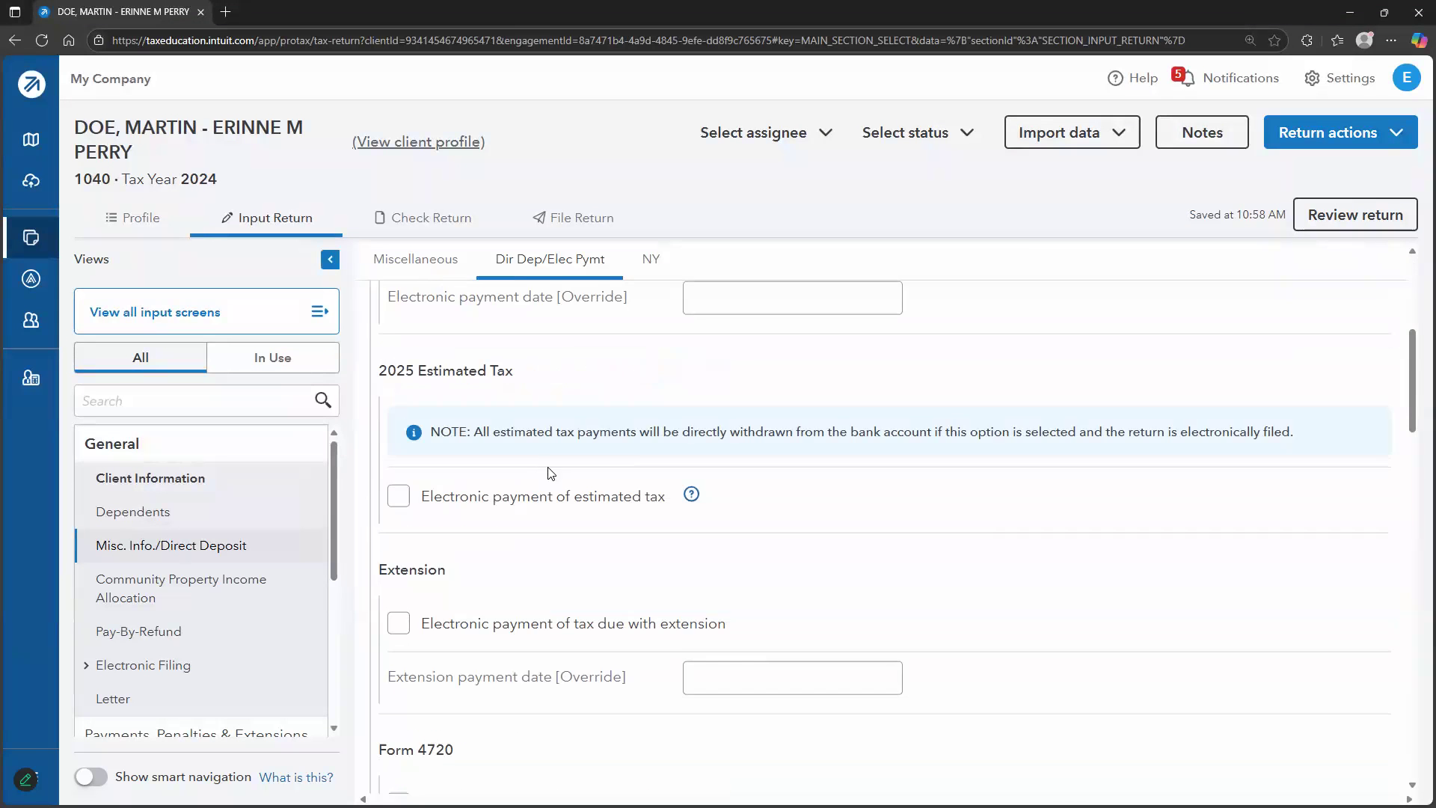
{"action": "scroll", "coordinate": [604, 619], "scroll_direction": "up", "scroll_amount": 7}
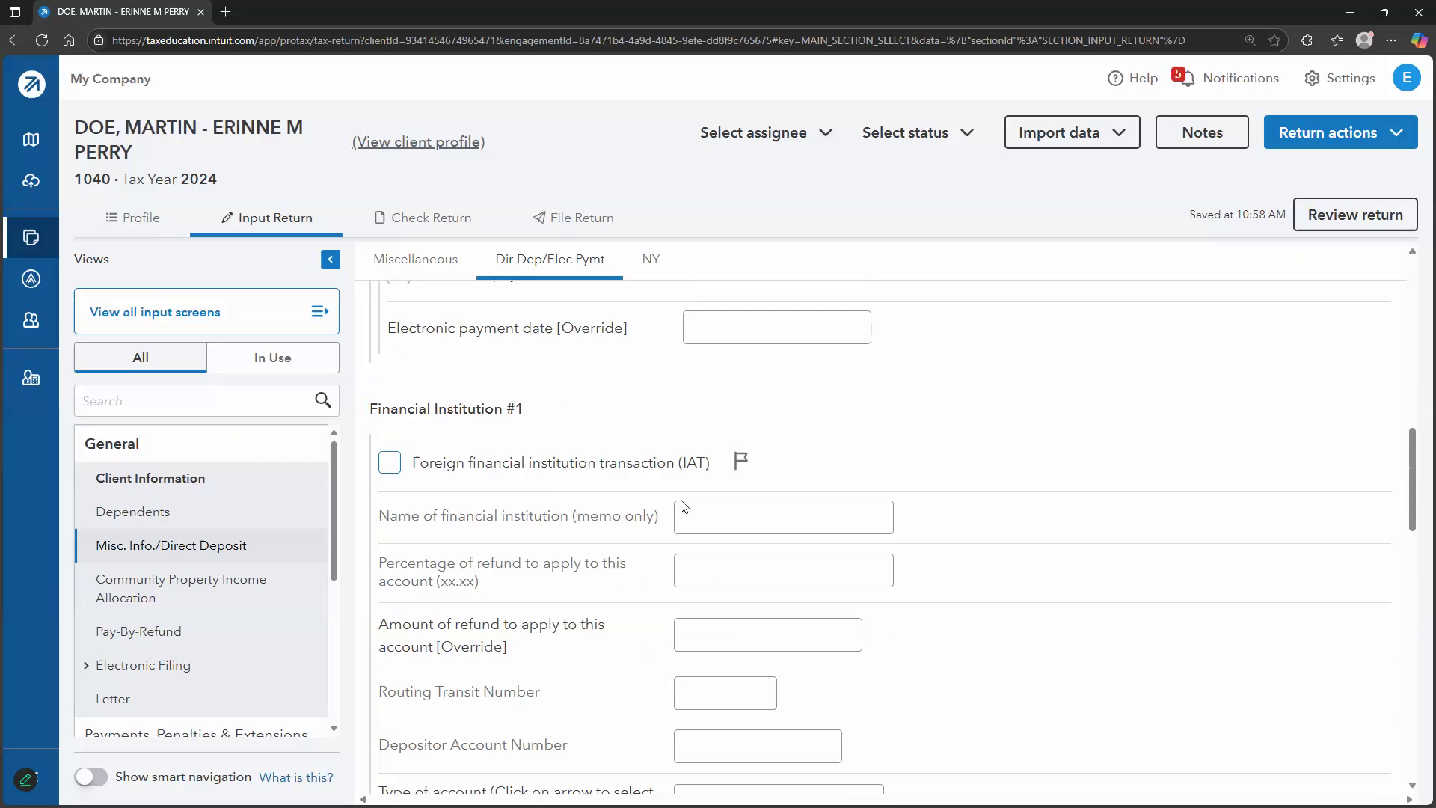
{"action": "scroll", "coordinate": [747, 568], "scroll_direction": "down", "scroll_amount": 4}
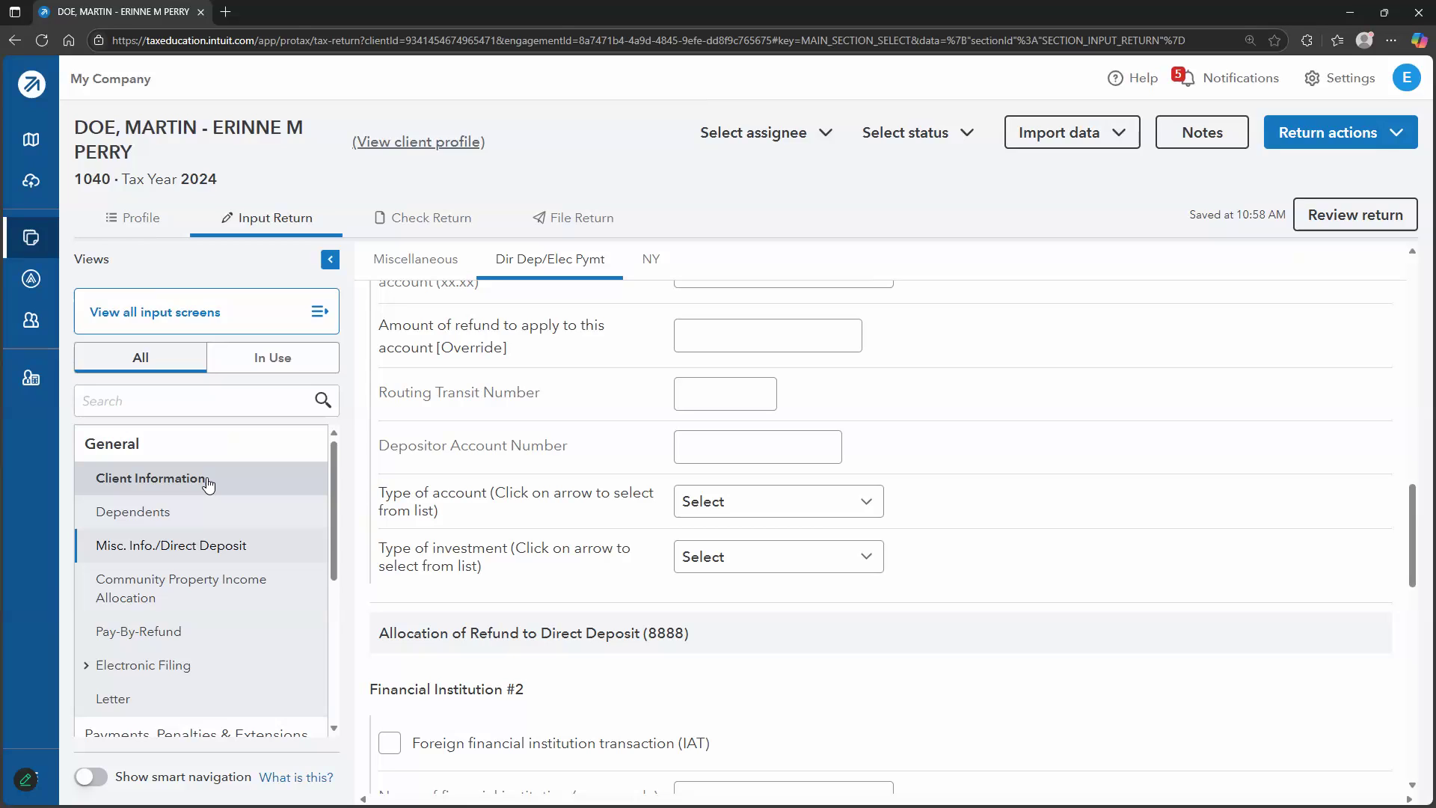
Collapse General and Payments, Penalties & Extensions, expand Income, and go to Wages, Salaries, Tips (W-2)
{"action": "left_click", "coordinate": [247, 447]}
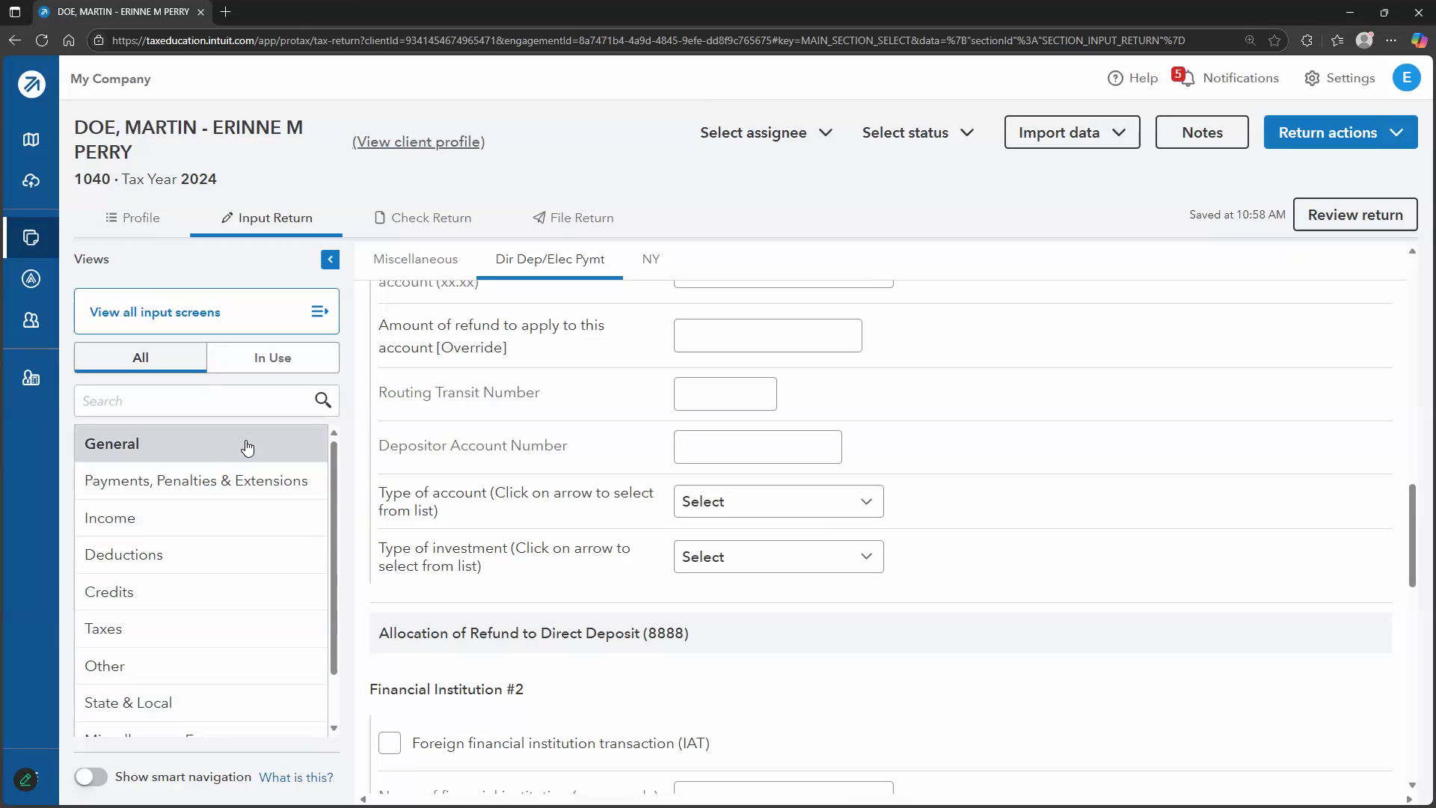
{"action": "left_click", "coordinate": [274, 487]}
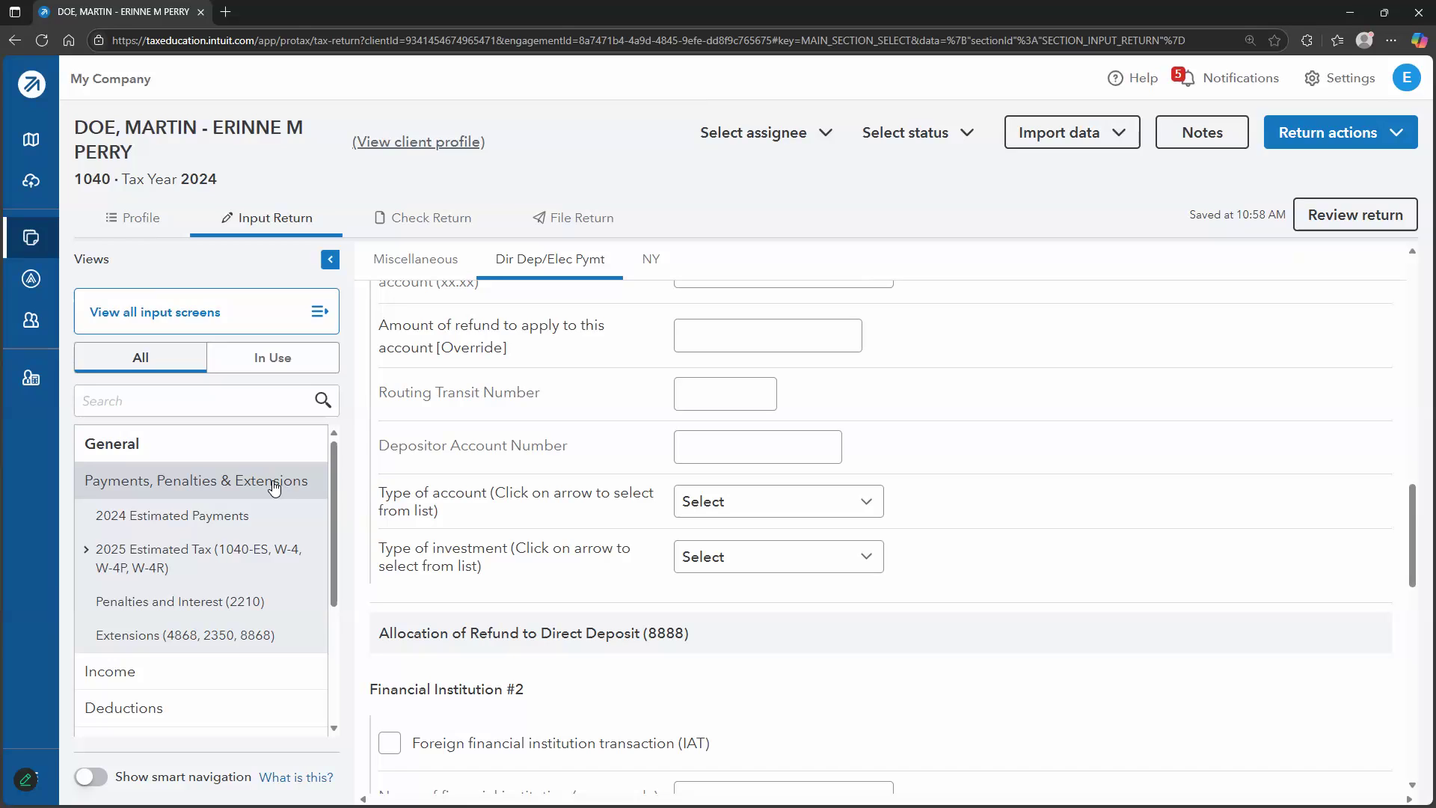
{"action": "left_click", "coordinate": [253, 516]}
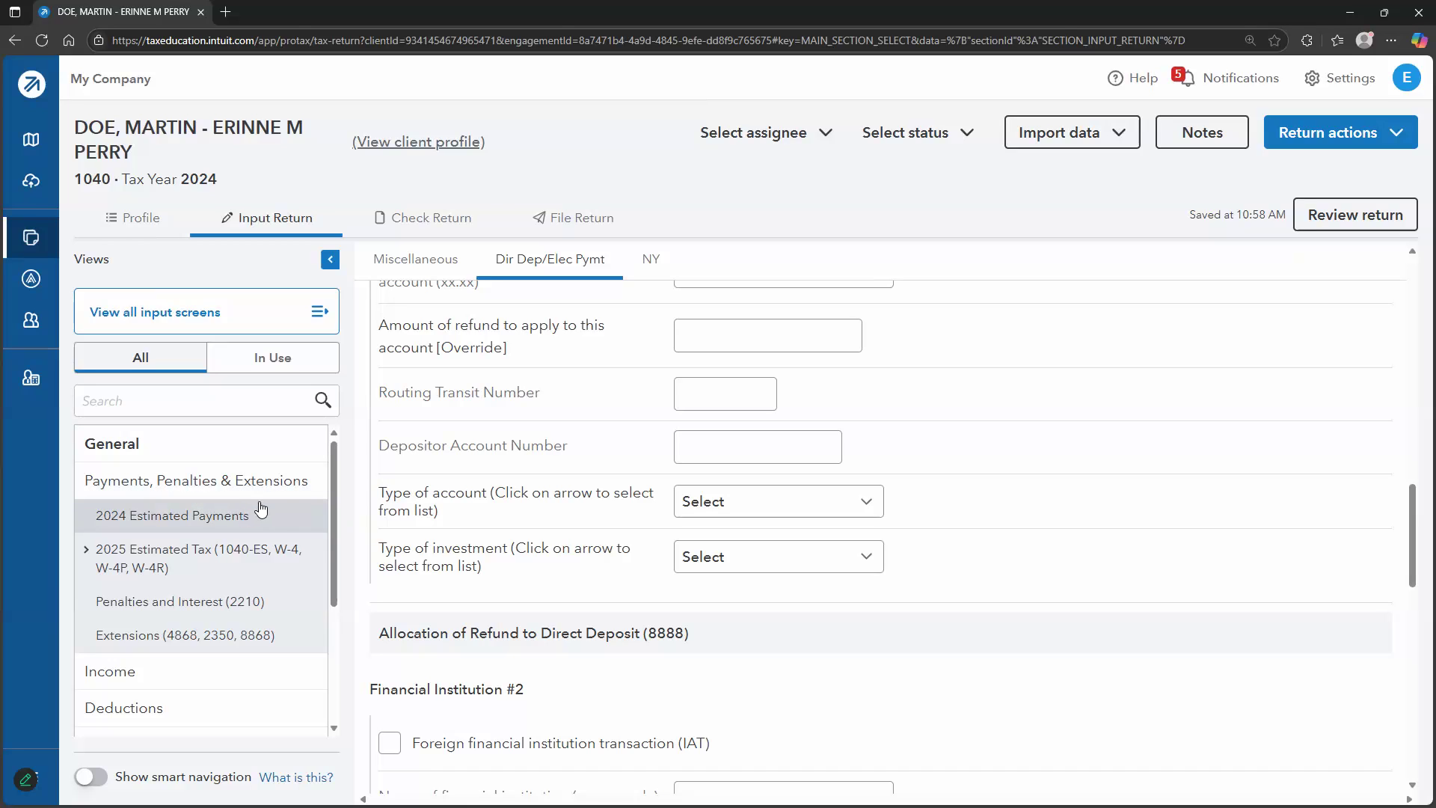
{"action": "left_click", "coordinate": [280, 482]}
{"action": "left_click", "coordinate": [225, 531]}
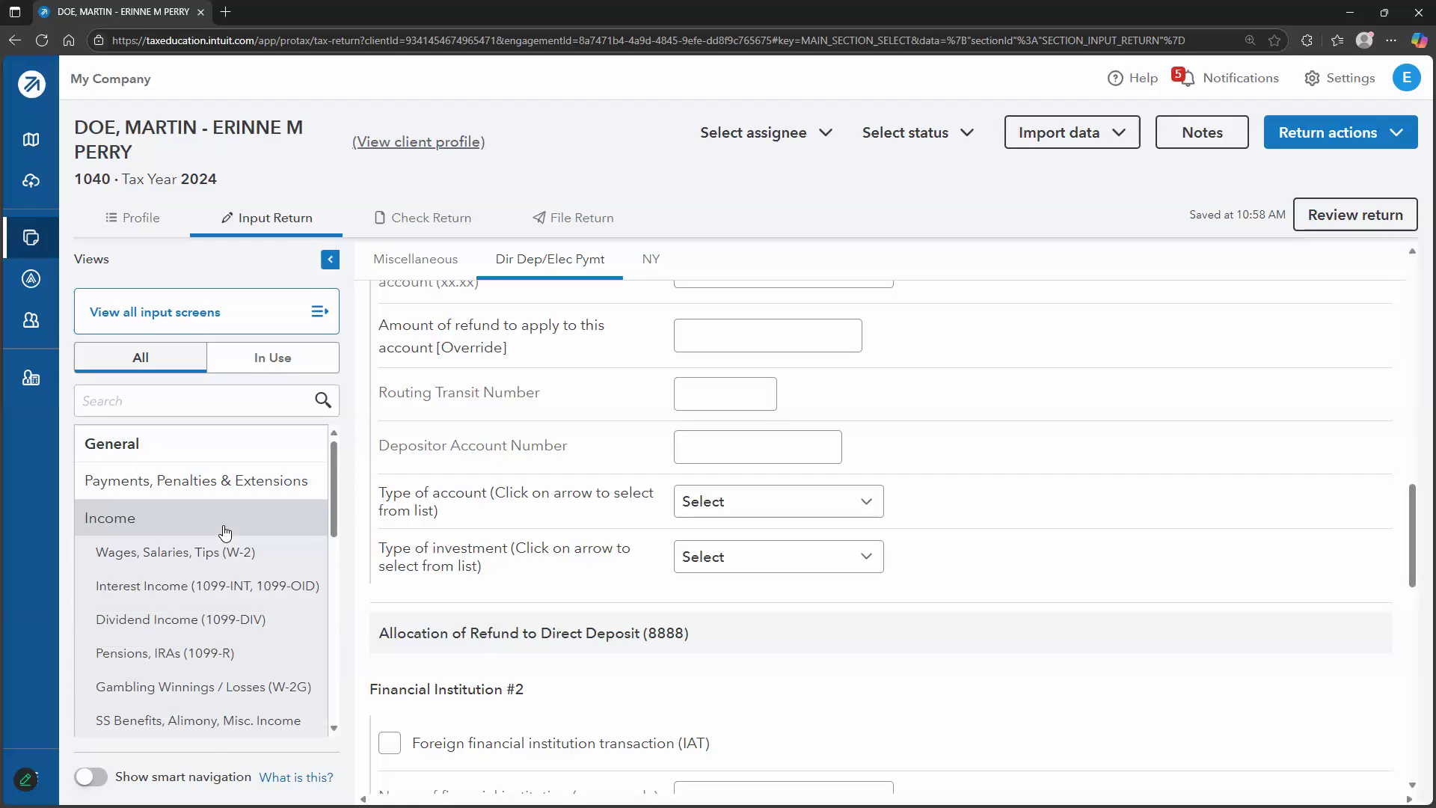
{"action": "left_click", "coordinate": [273, 556]}
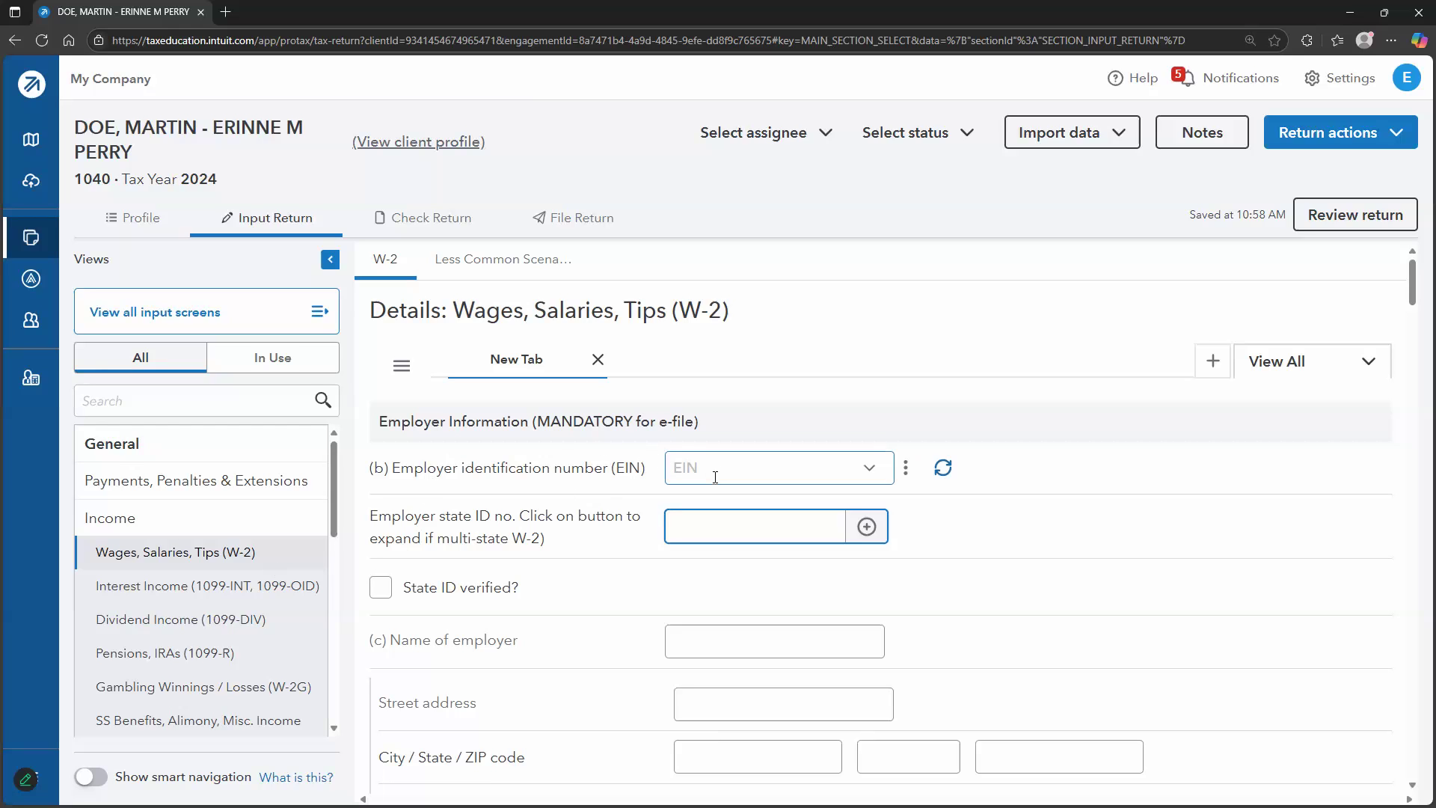
{"action": "scroll", "coordinate": [591, 494], "scroll_direction": "down", "scroll_amount": 4}
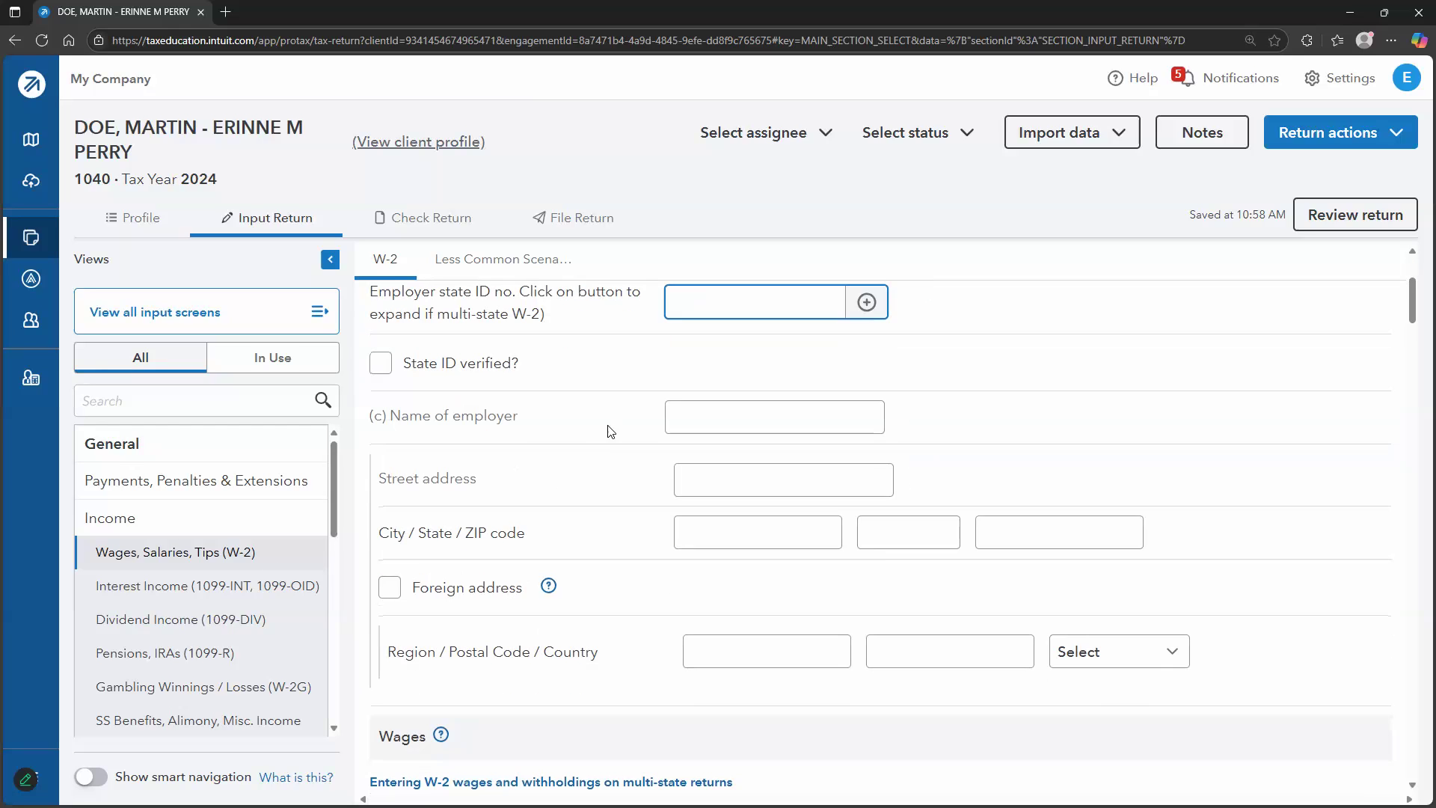
{"action": "scroll", "coordinate": [586, 481], "scroll_direction": "down", "scroll_amount": 4}
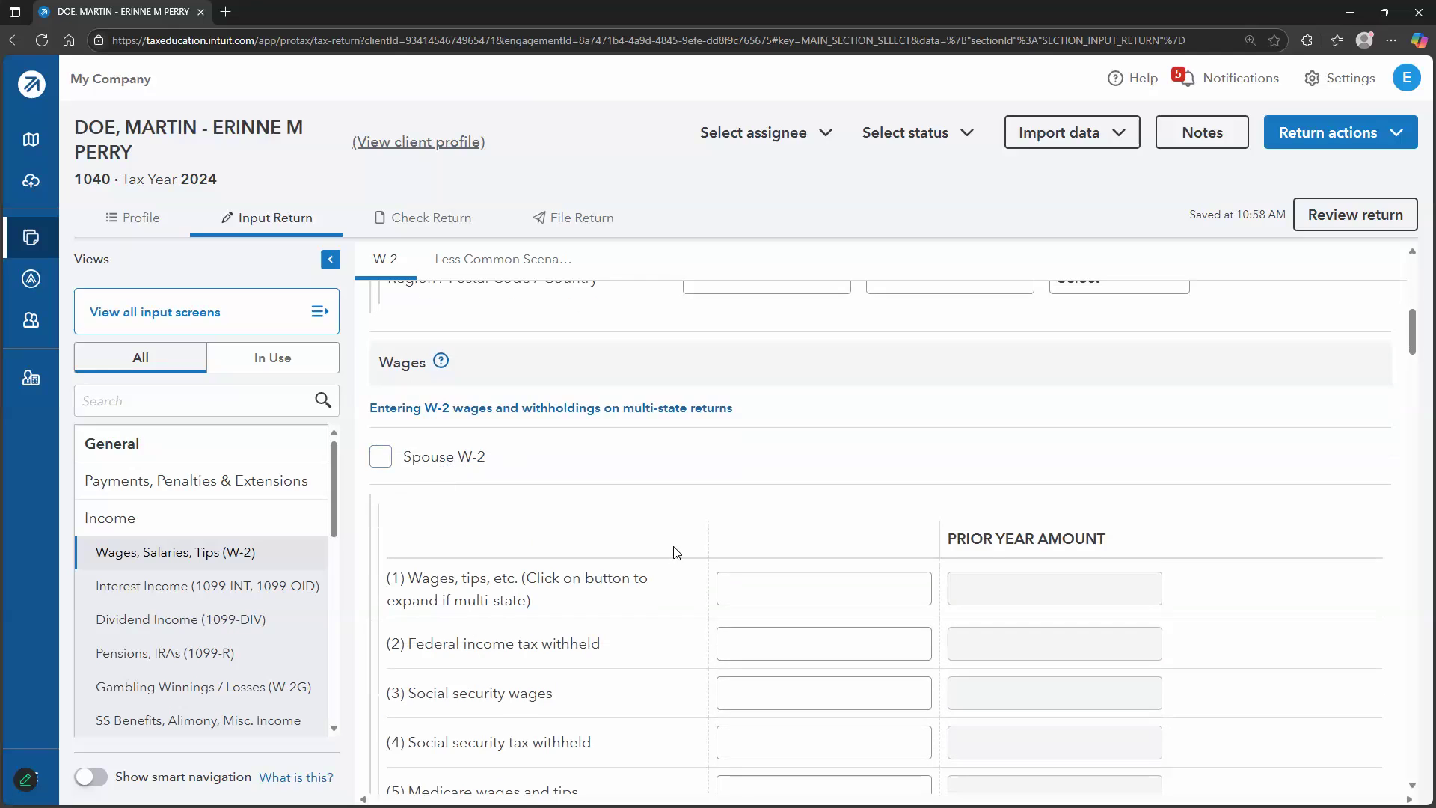
{"action": "scroll", "coordinate": [789, 447], "scroll_direction": "down", "scroll_amount": 2}
{"action": "scroll", "coordinate": [790, 447], "scroll_direction": "down", "scroll_amount": 2}
{"action": "scroll", "coordinate": [777, 449], "scroll_direction": "up", "scroll_amount": 3}
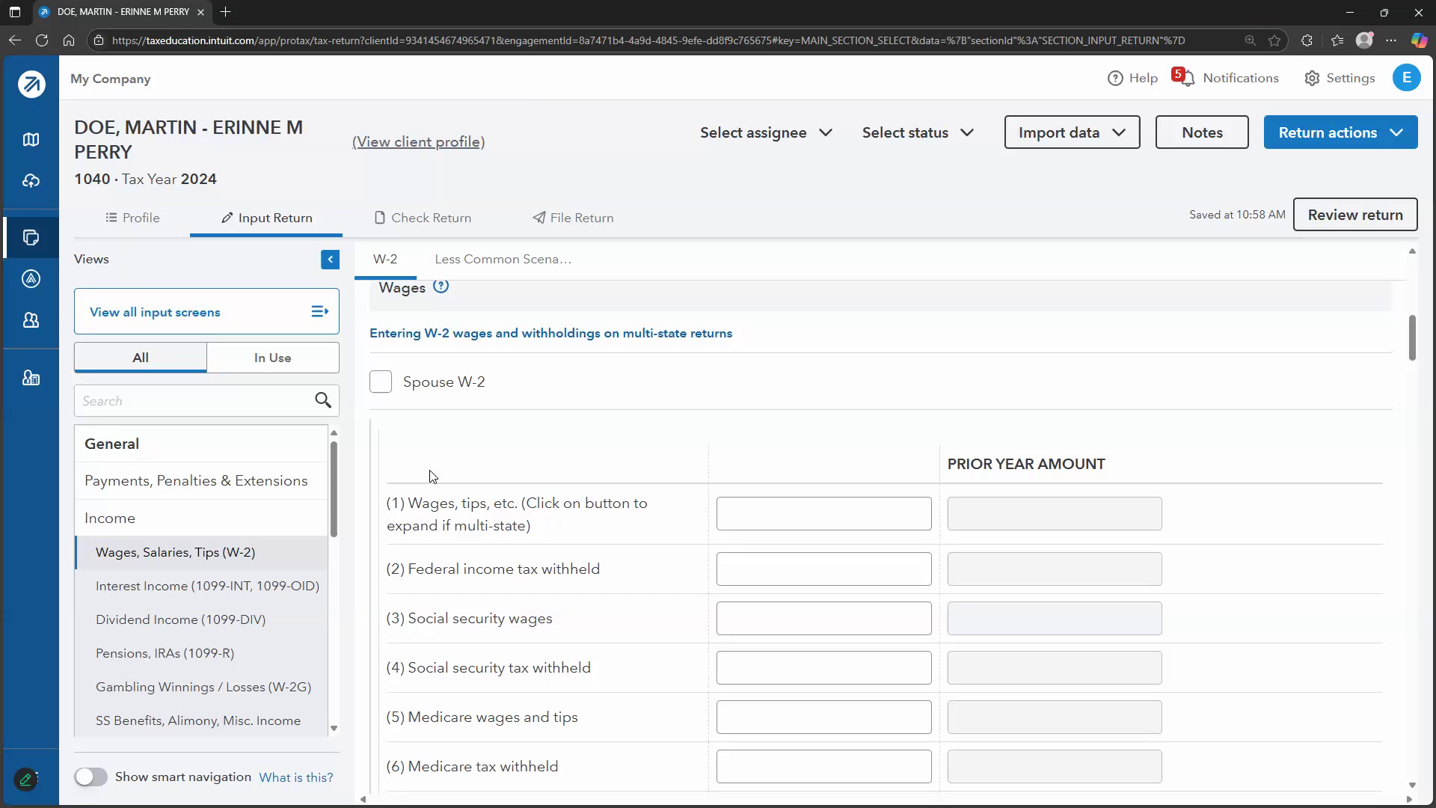
{"action": "scroll", "coordinate": [425, 448], "scroll_direction": "down", "scroll_amount": 1}
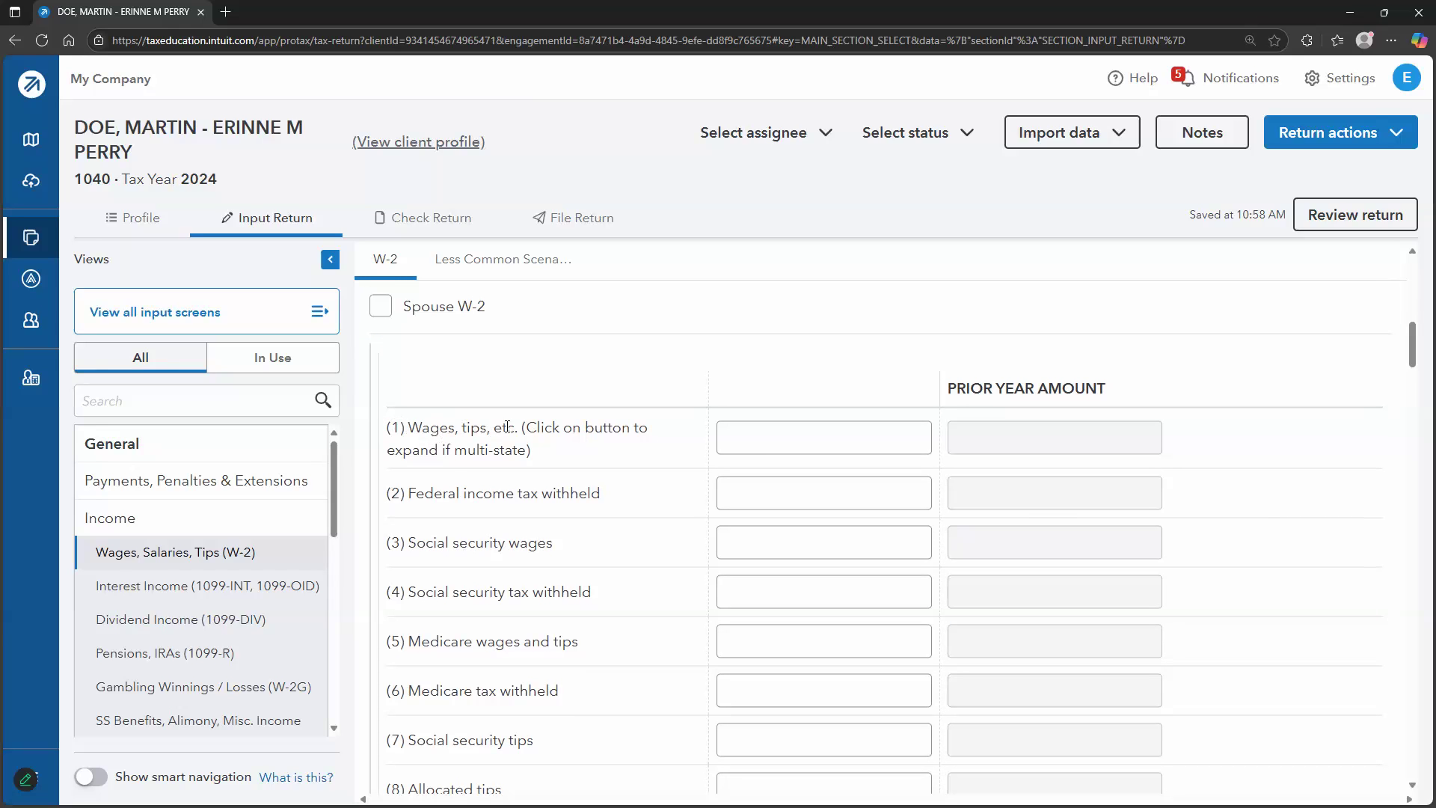
{"action": "scroll", "coordinate": [507, 426], "scroll_direction": "down", "scroll_amount": 1}
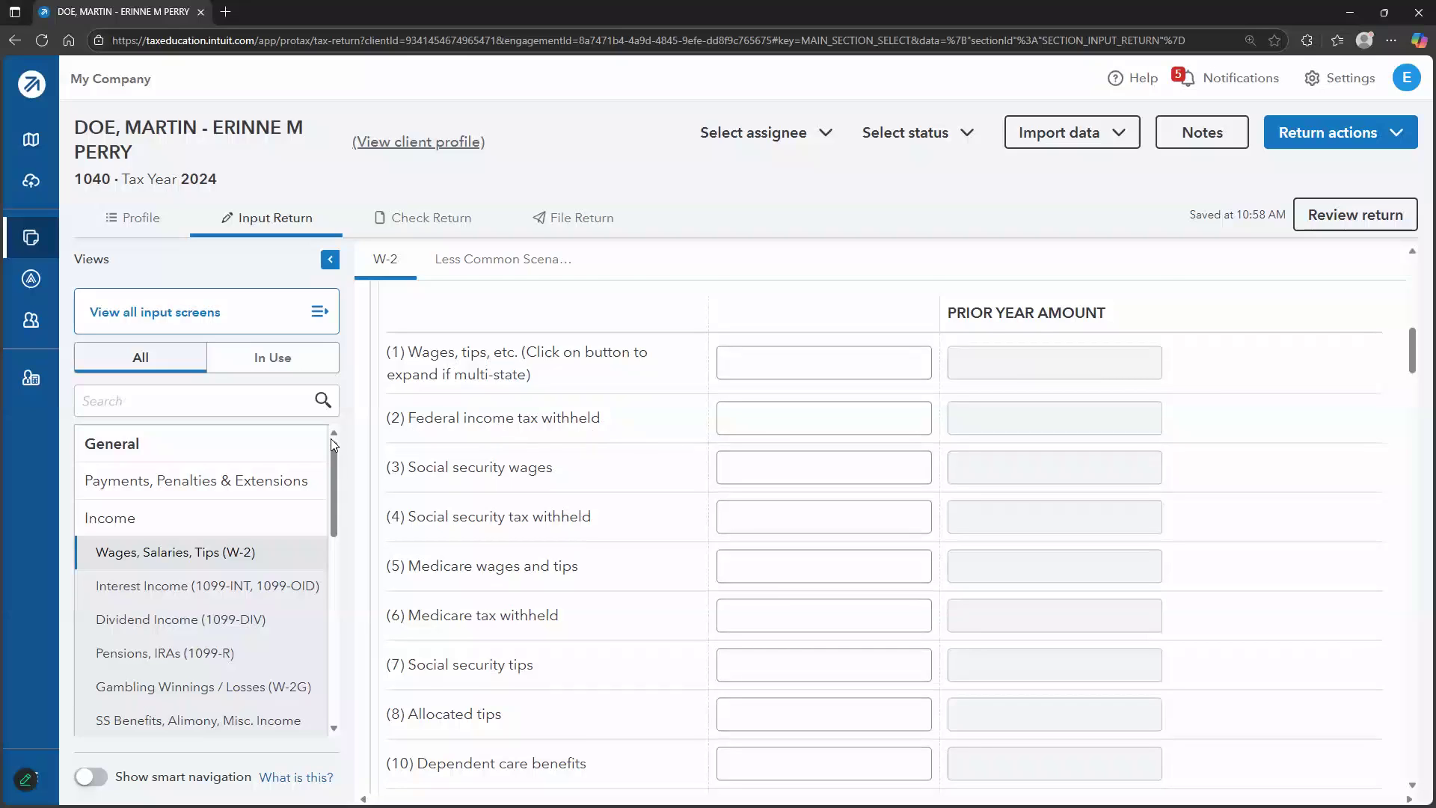
{"action": "scroll", "coordinate": [379, 424], "scroll_direction": "down", "scroll_amount": 1}
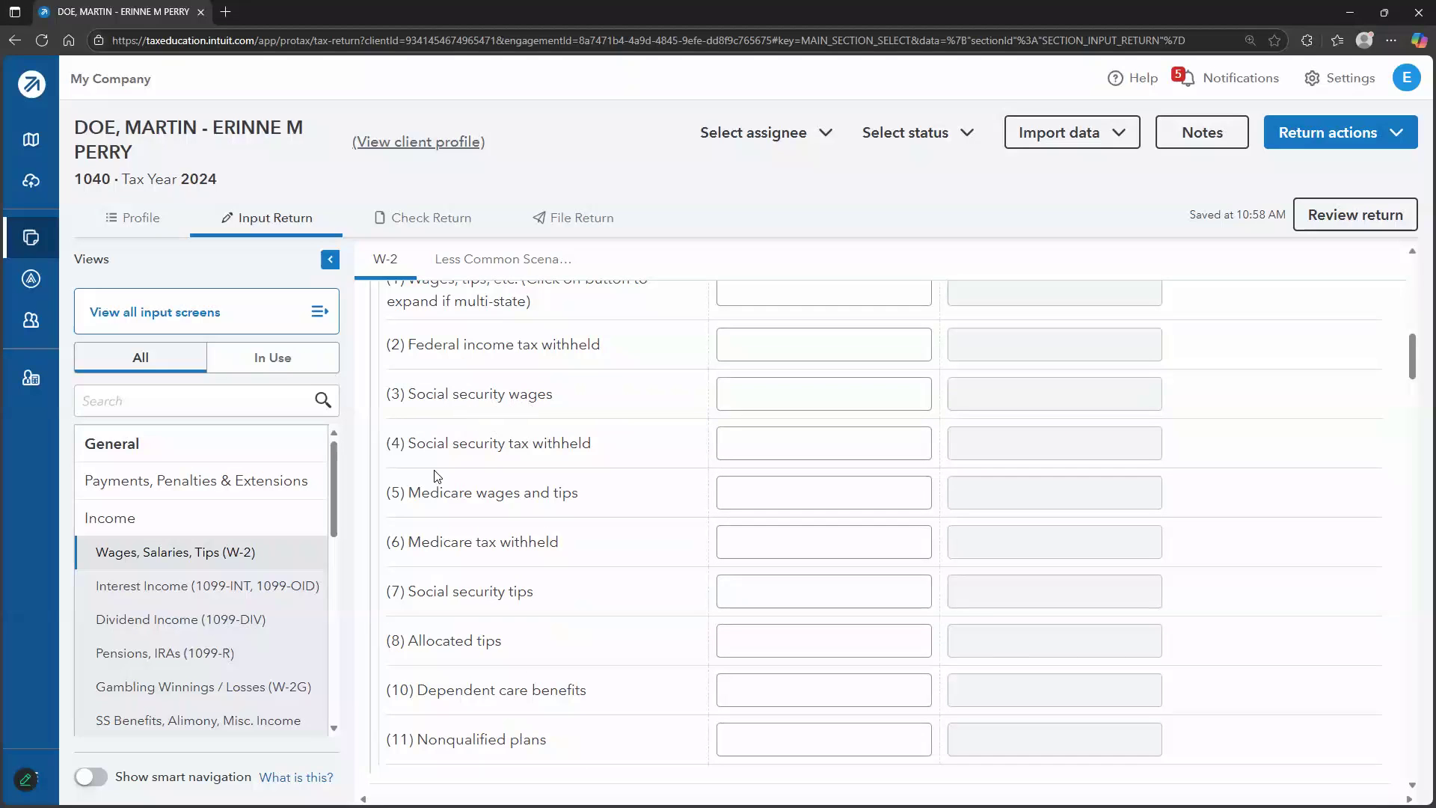
{"action": "scroll", "coordinate": [452, 513], "scroll_direction": "down", "scroll_amount": 6}
{"action": "scroll", "coordinate": [500, 458], "scroll_direction": "down", "scroll_amount": 6}
{"action": "scroll", "coordinate": [513, 493], "scroll_direction": "down", "scroll_amount": 14}
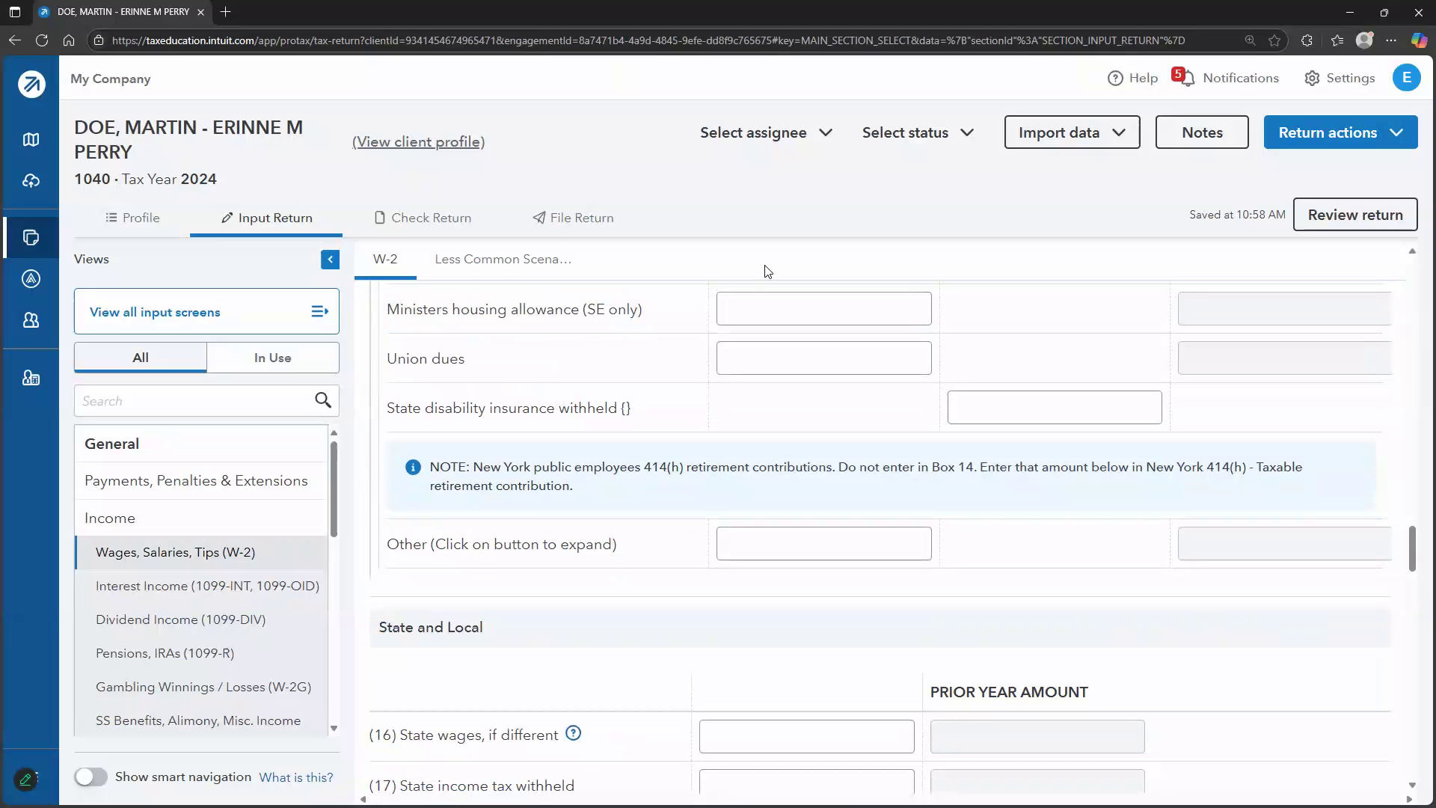
{"action": "scroll", "coordinate": [668, 444], "scroll_direction": "down", "scroll_amount": 6}
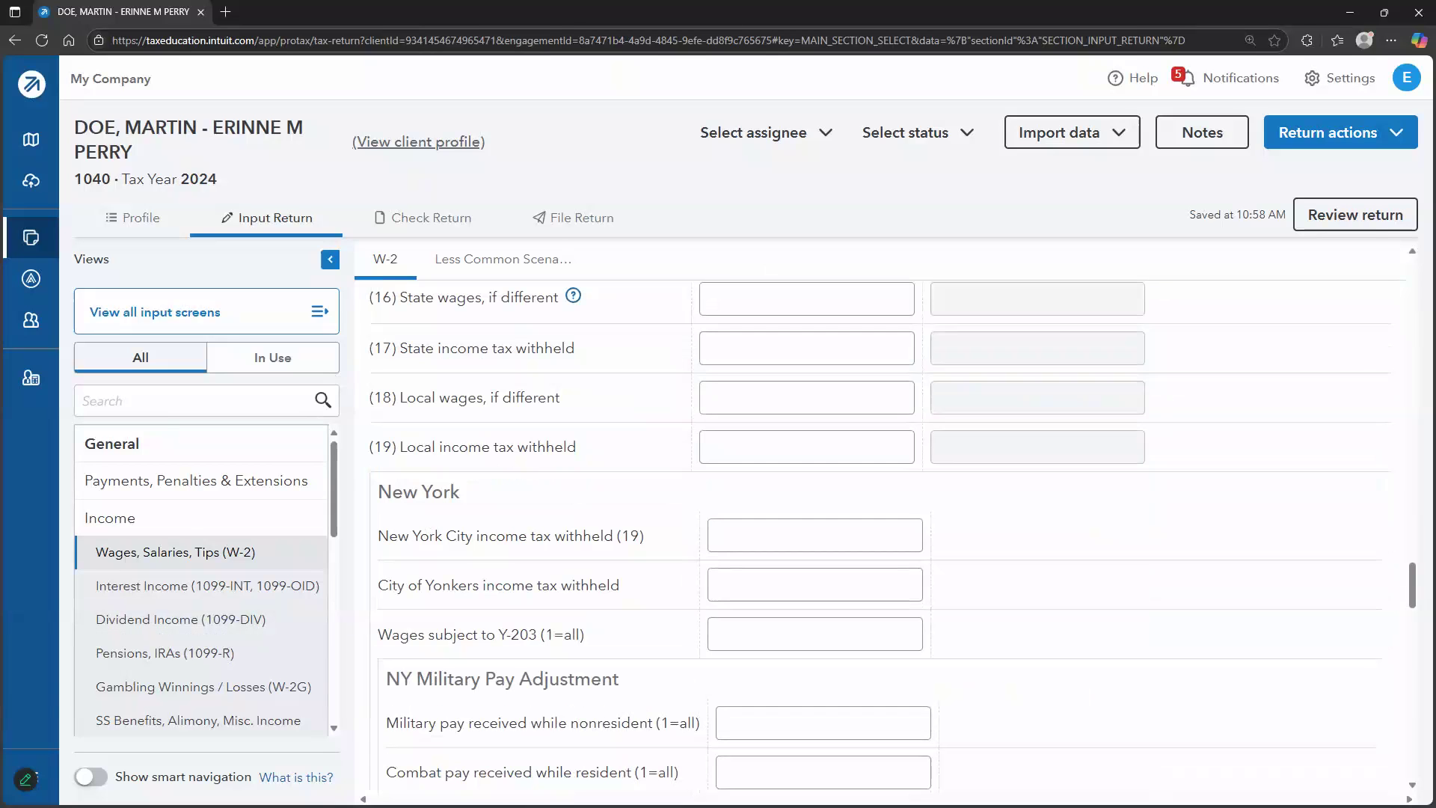
{"action": "scroll", "coordinate": [658, 458], "scroll_direction": "down", "scroll_amount": 8}
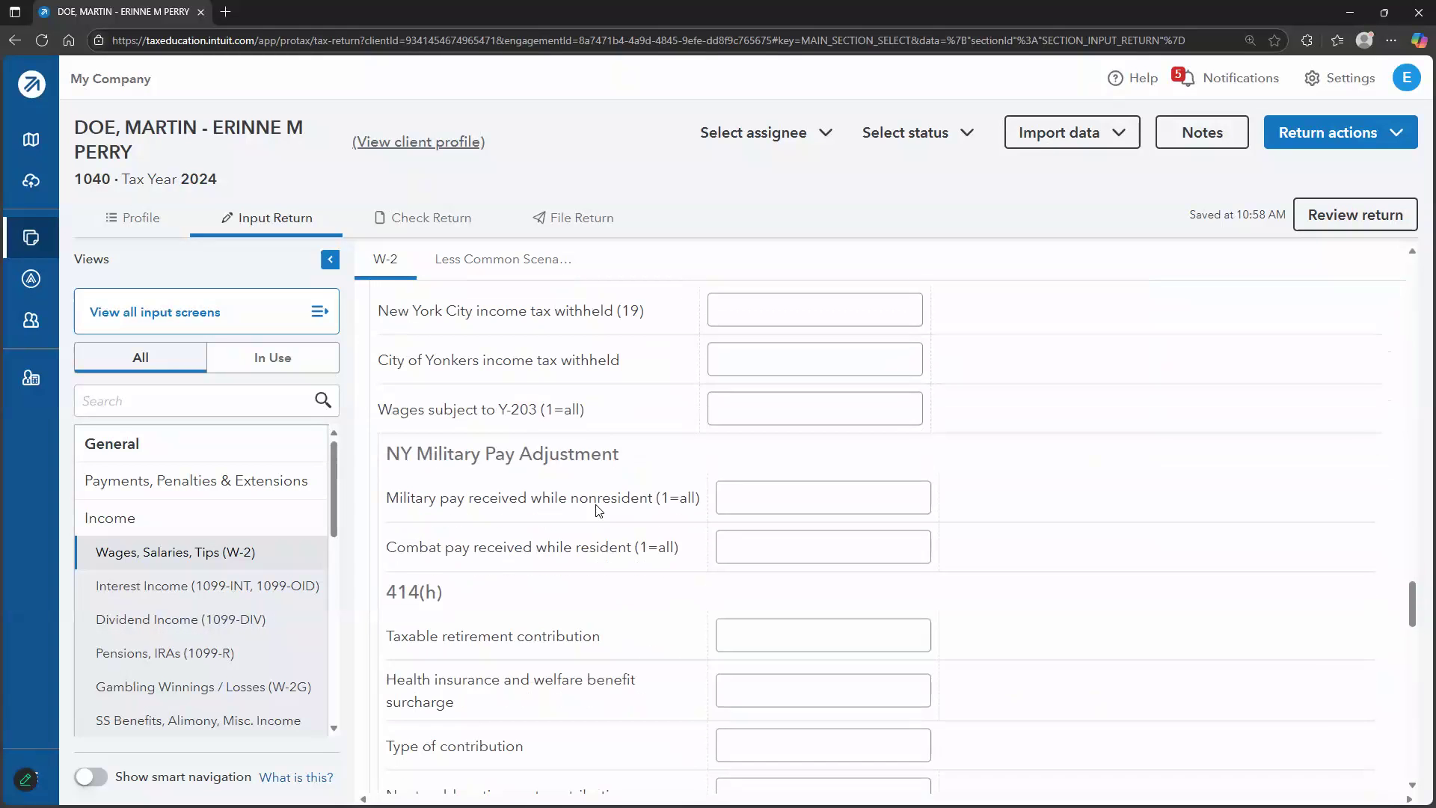
{"action": "scroll", "coordinate": [598, 475], "scroll_direction": "down", "scroll_amount": 7}
{"action": "scroll", "coordinate": [492, 434], "scroll_direction": "up", "scroll_amount": 2}
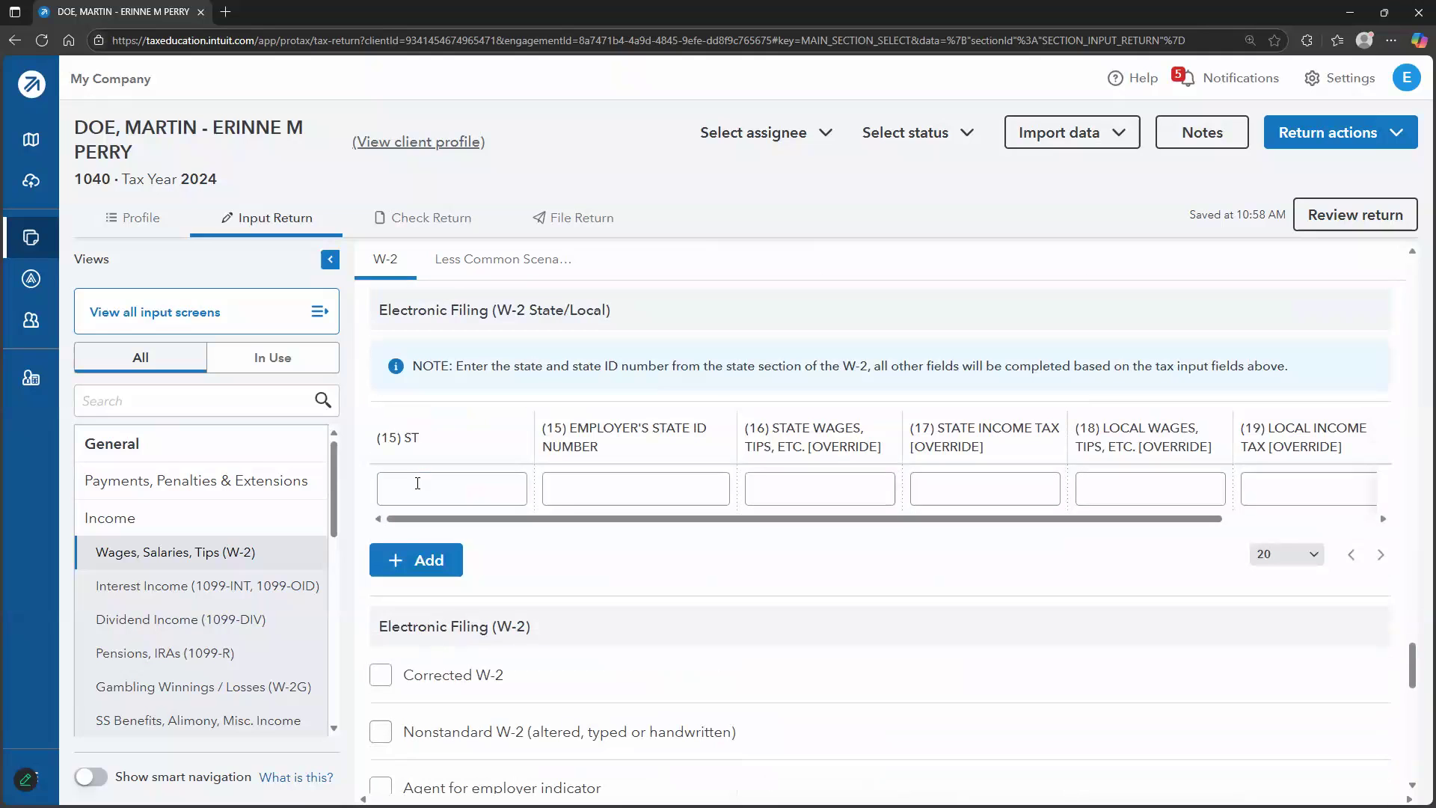
{"action": "scroll", "coordinate": [885, 484], "scroll_direction": "down", "scroll_amount": 5}
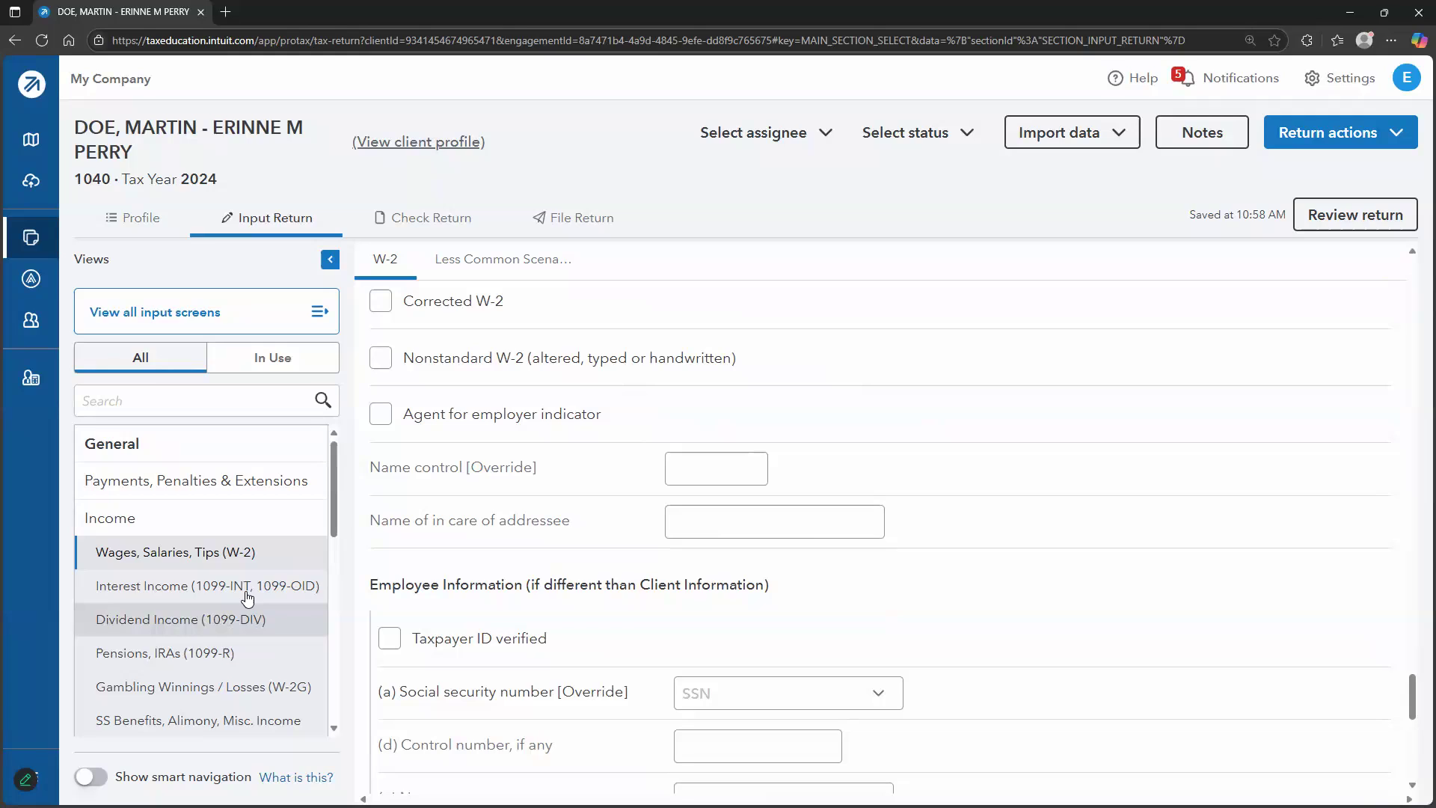
Visit row 1 of the Interest Income (1099-INT) quick-entry grid, then move to Dividend Income (1099-DIV)
{"action": "left_click", "coordinate": [185, 599]}
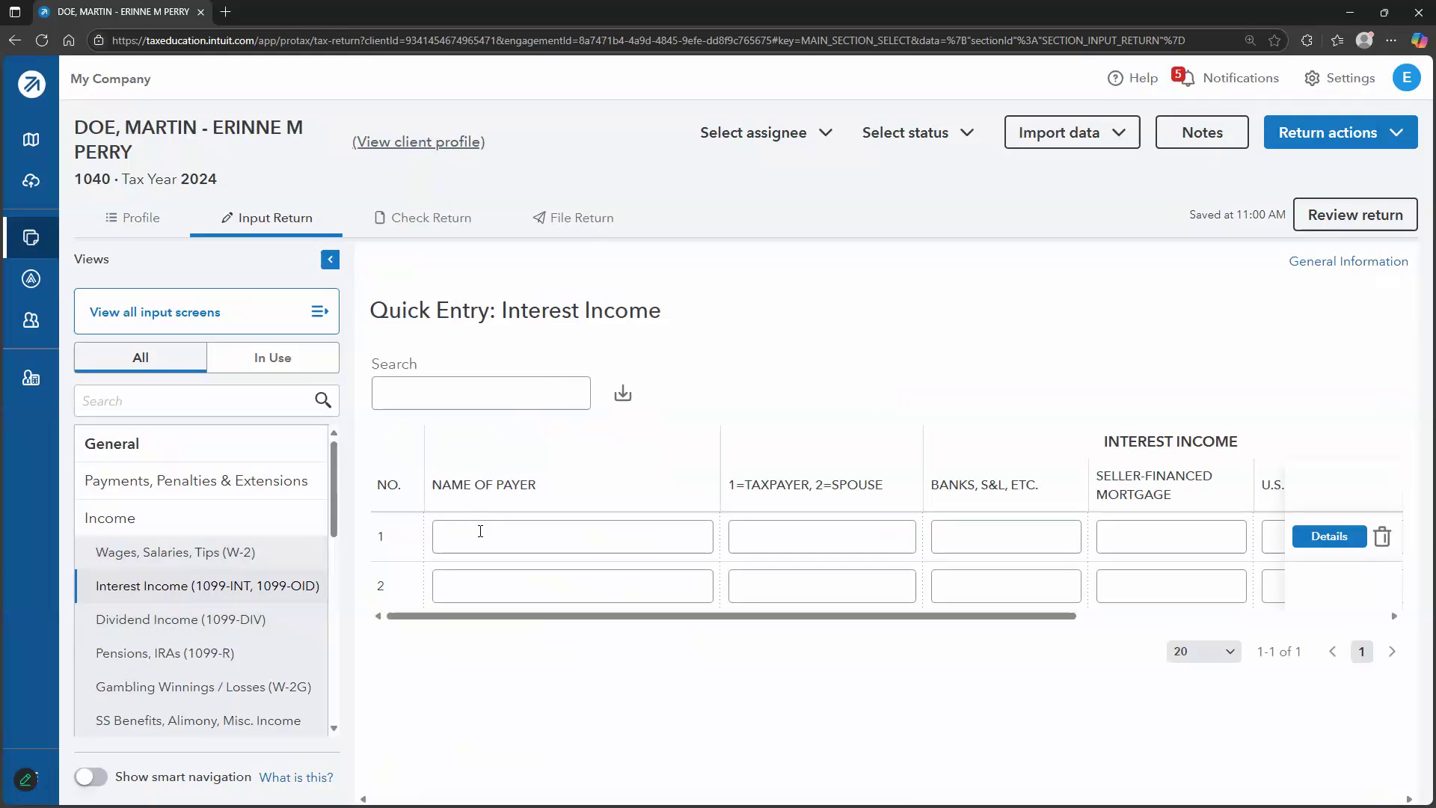
{"action": "left_click", "coordinate": [480, 532]}
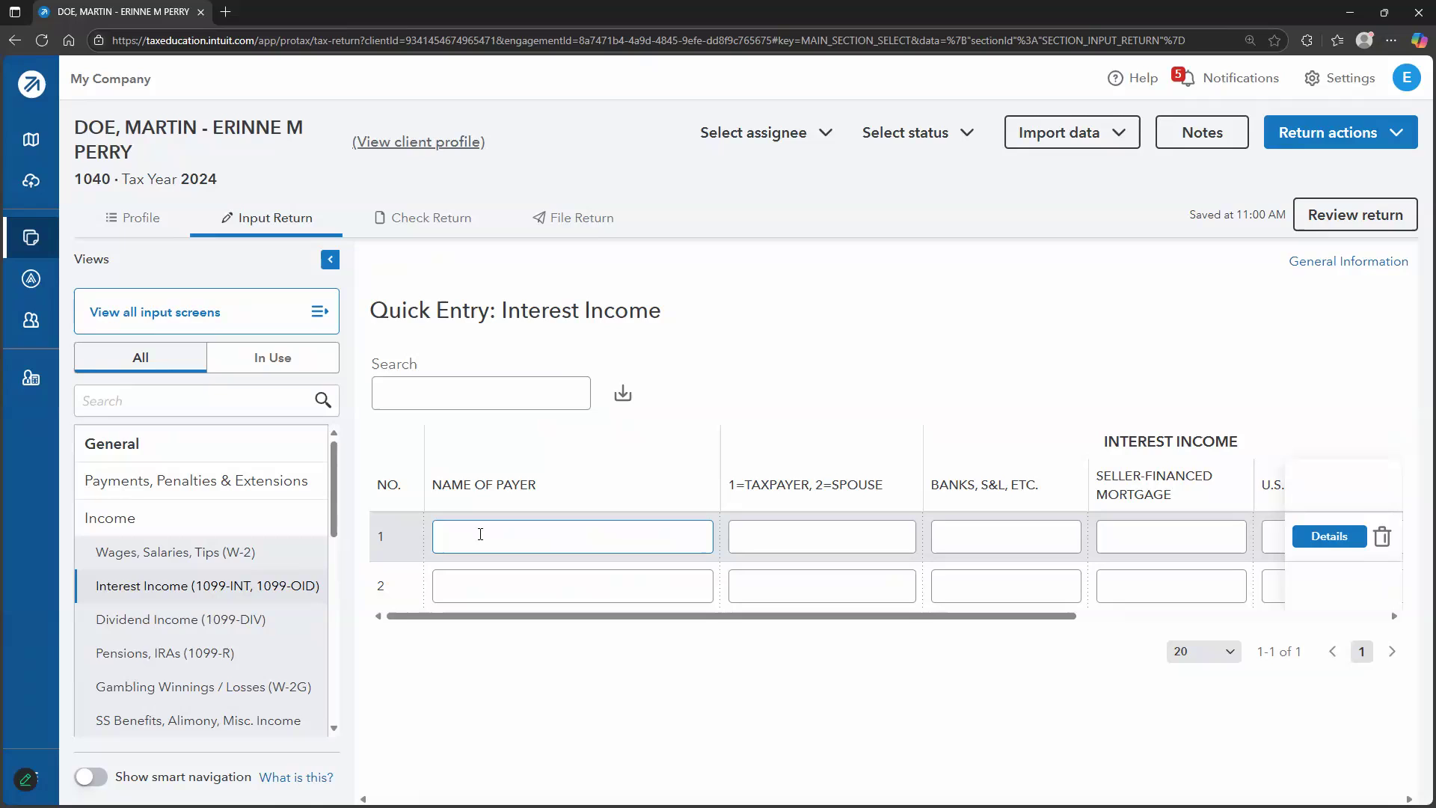
{"action": "left_click", "coordinate": [866, 529]}
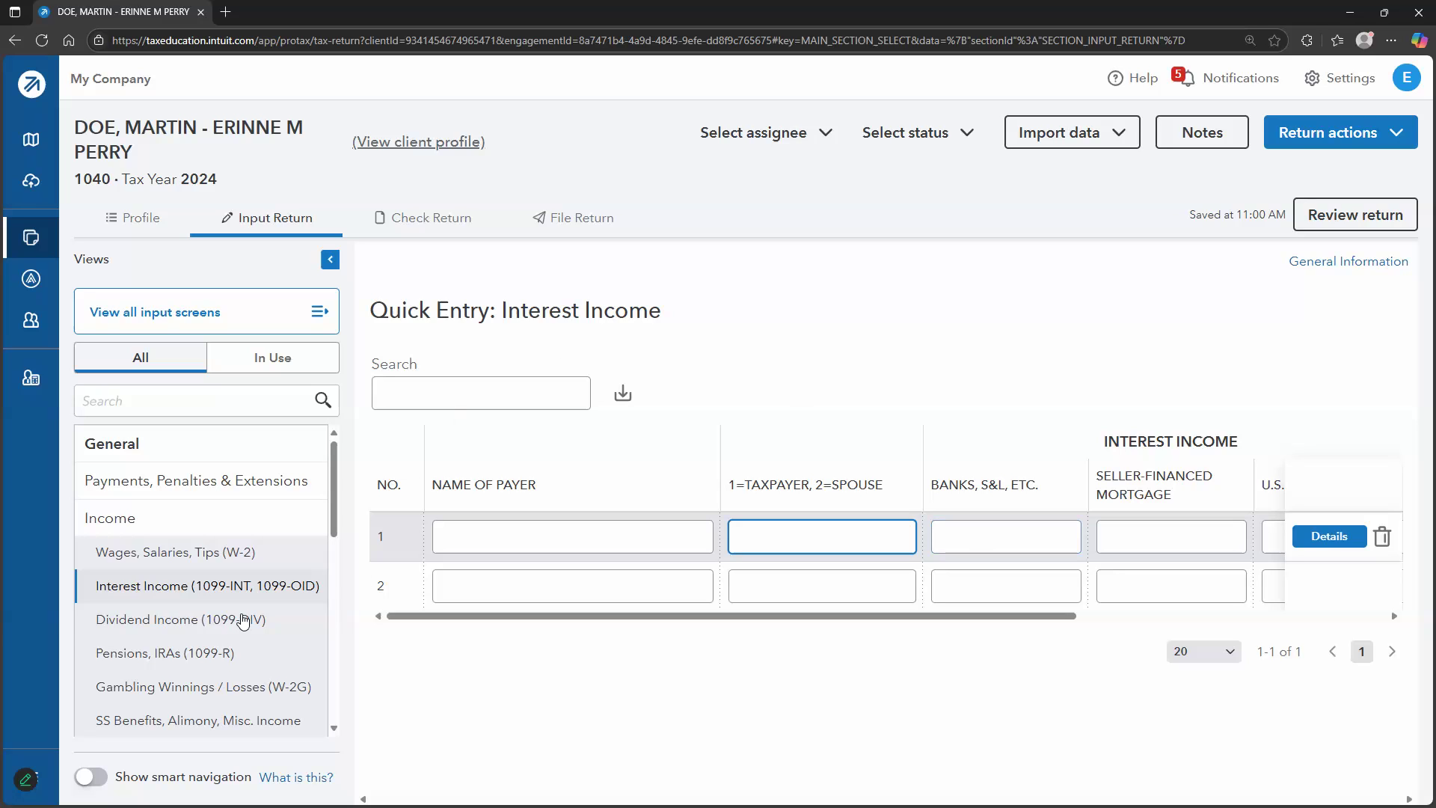
{"action": "left_click", "coordinate": [242, 619]}
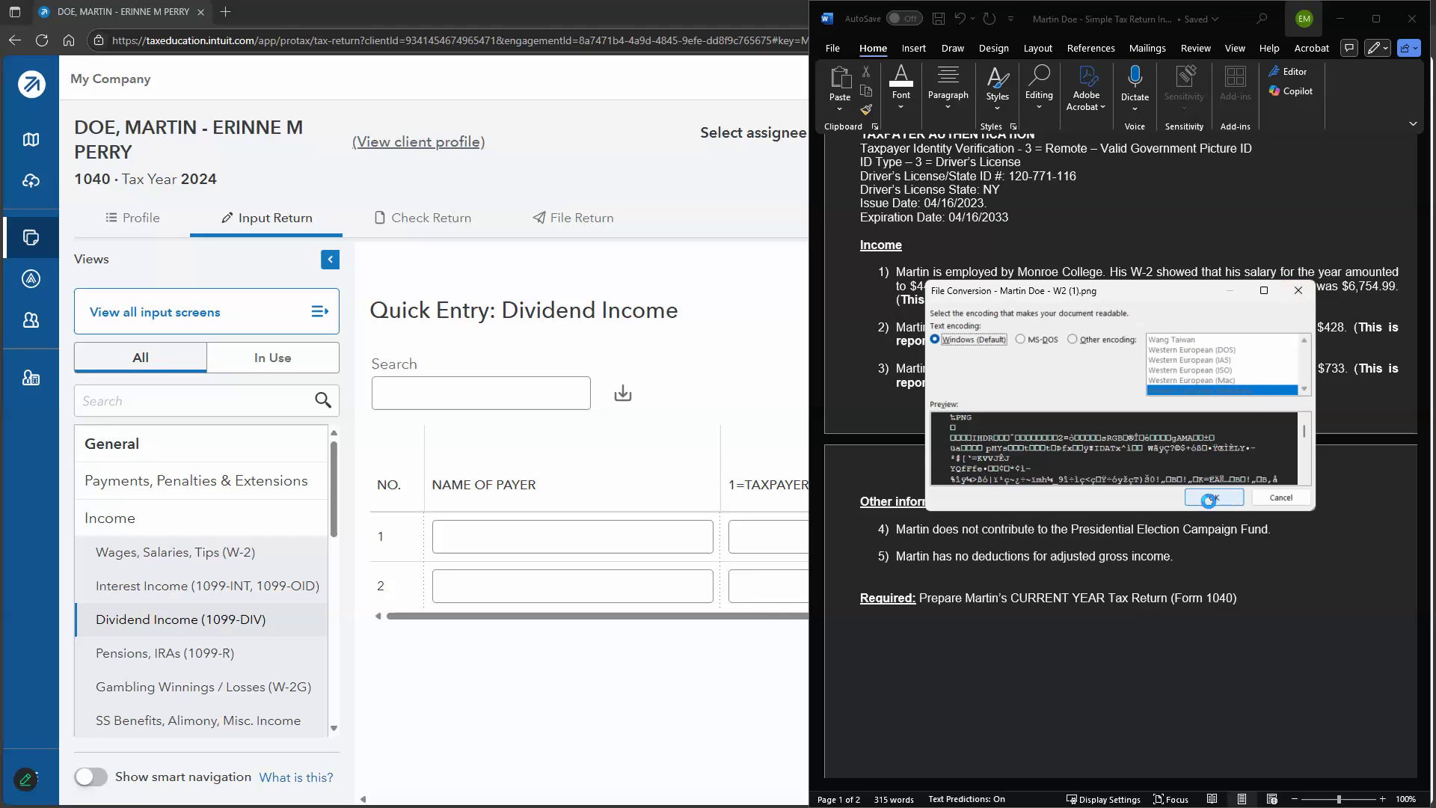
Cancel the W-2 image conversion, close the garbled Word window, and minimize the case document
{"action": "left_click", "coordinate": [1212, 498]}
{"action": "left_click", "coordinate": [610, 16]}
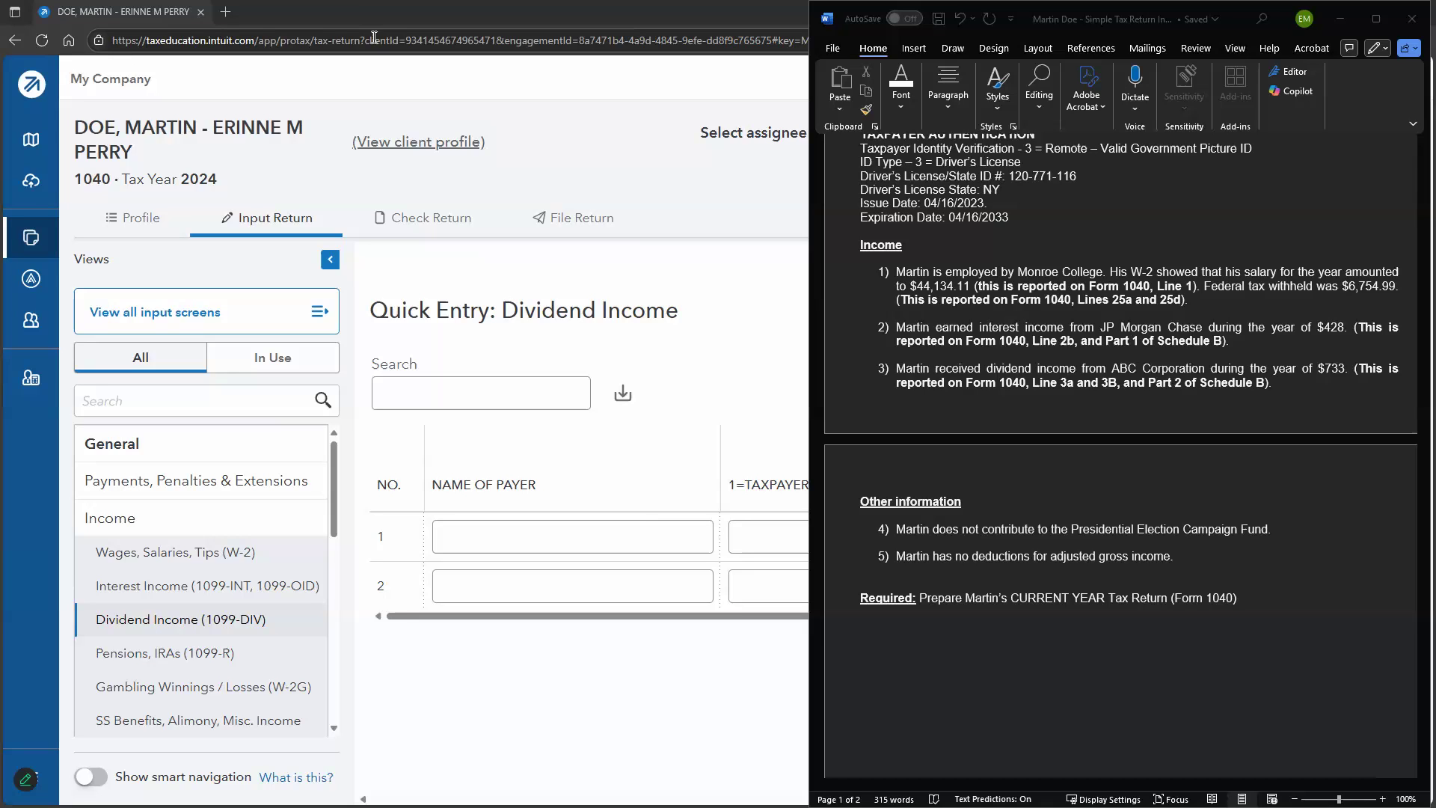
{"action": "left_click", "coordinate": [1340, 19]}
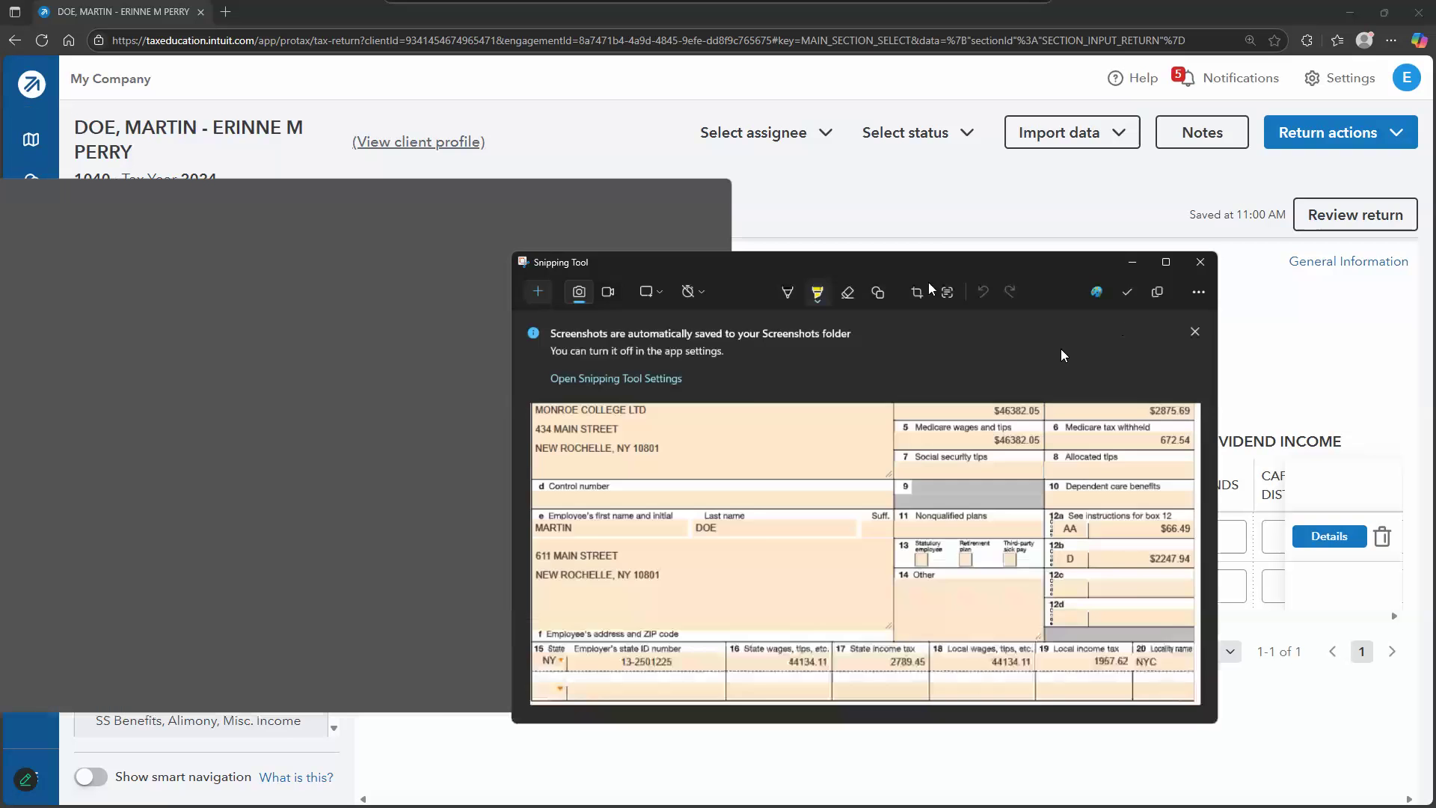
Place the whole W-2 image on the right beside the browser's W-2 Details screen, input list hidden
{"action": "left_click_drag", "start_coordinate": [1101, 323], "coordinate": [807, 55]}
{"action": "left_click", "coordinate": [149, 550]}
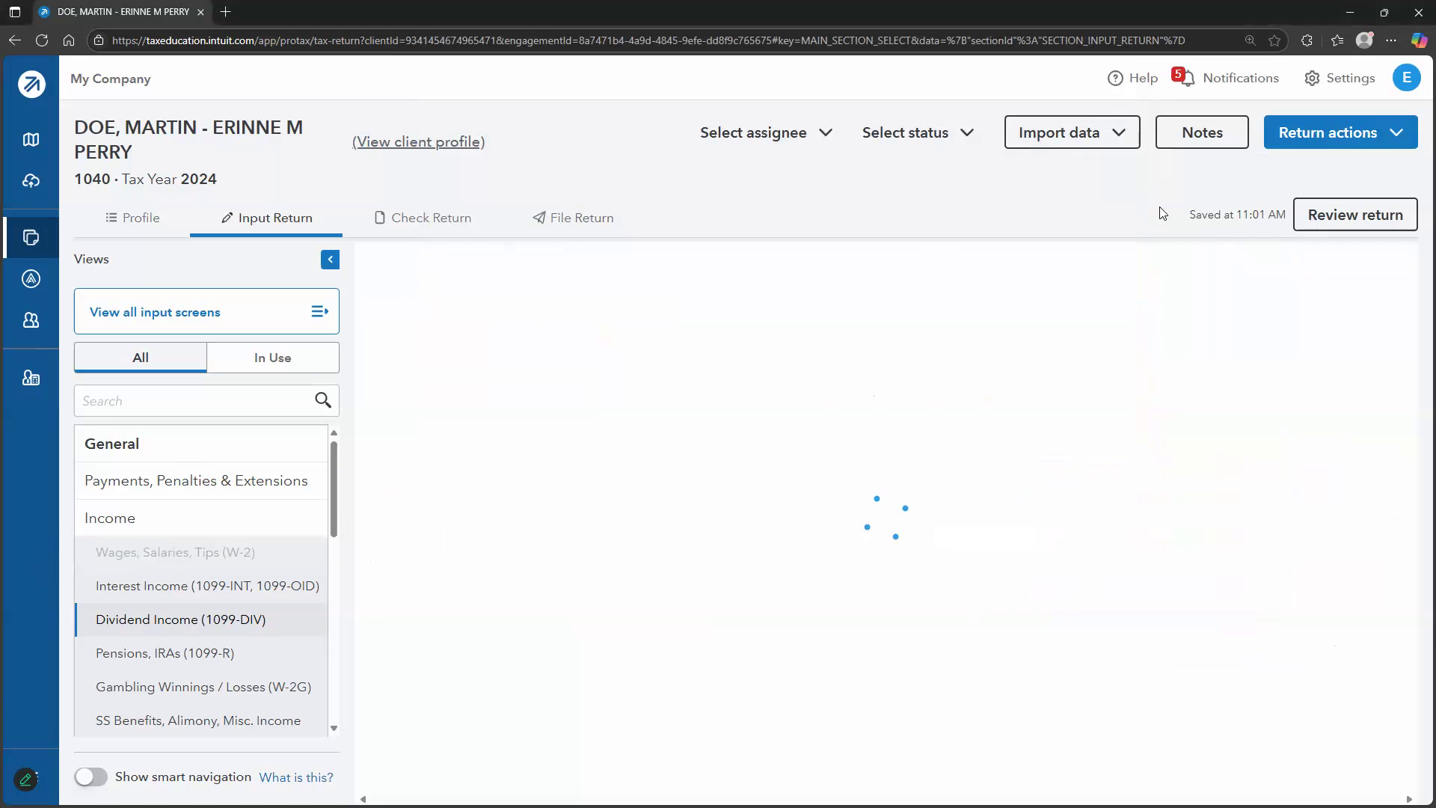
{"action": "double_click", "coordinate": [1144, 3]}
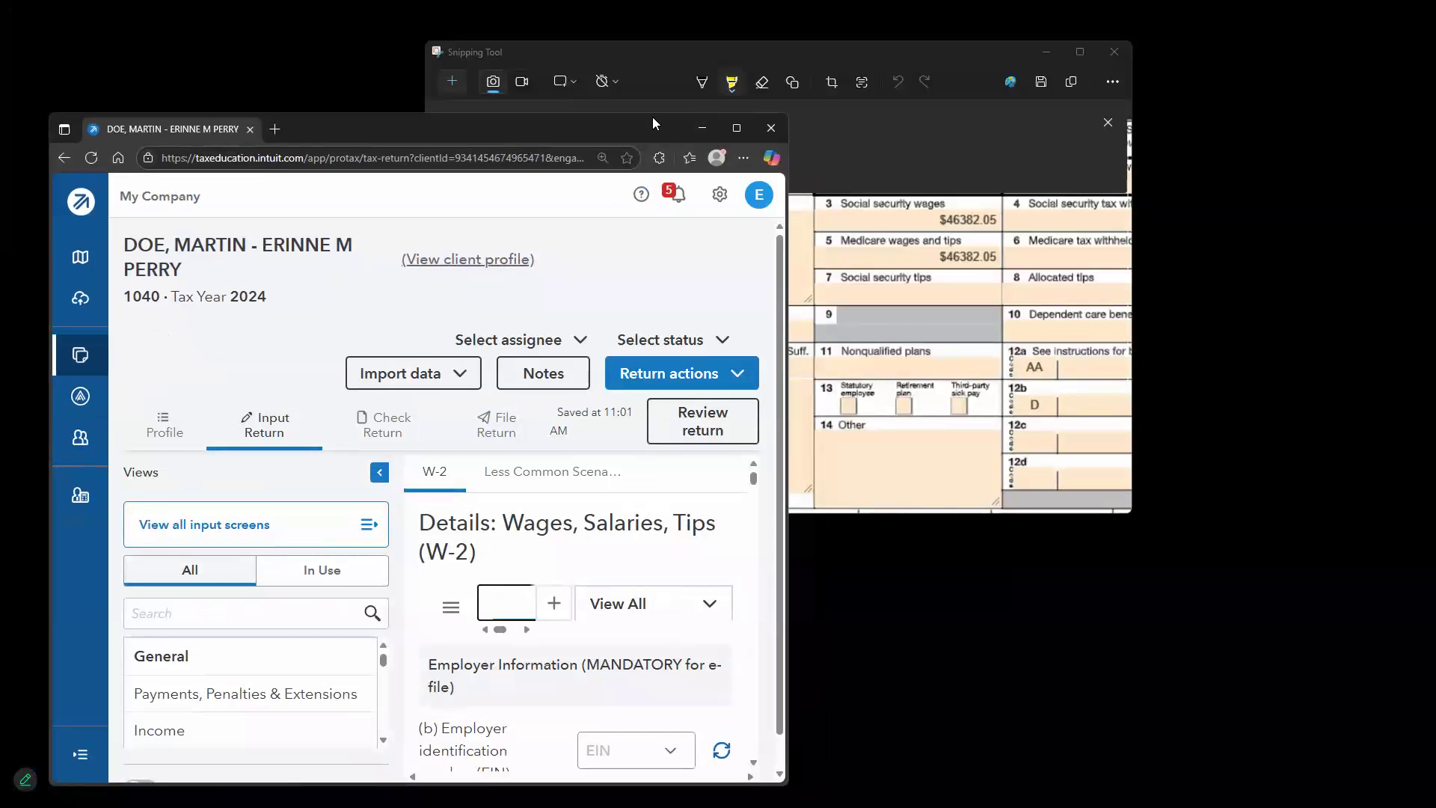
{"action": "left_click_drag", "start_coordinate": [605, 128], "coordinate": [597, 71]}
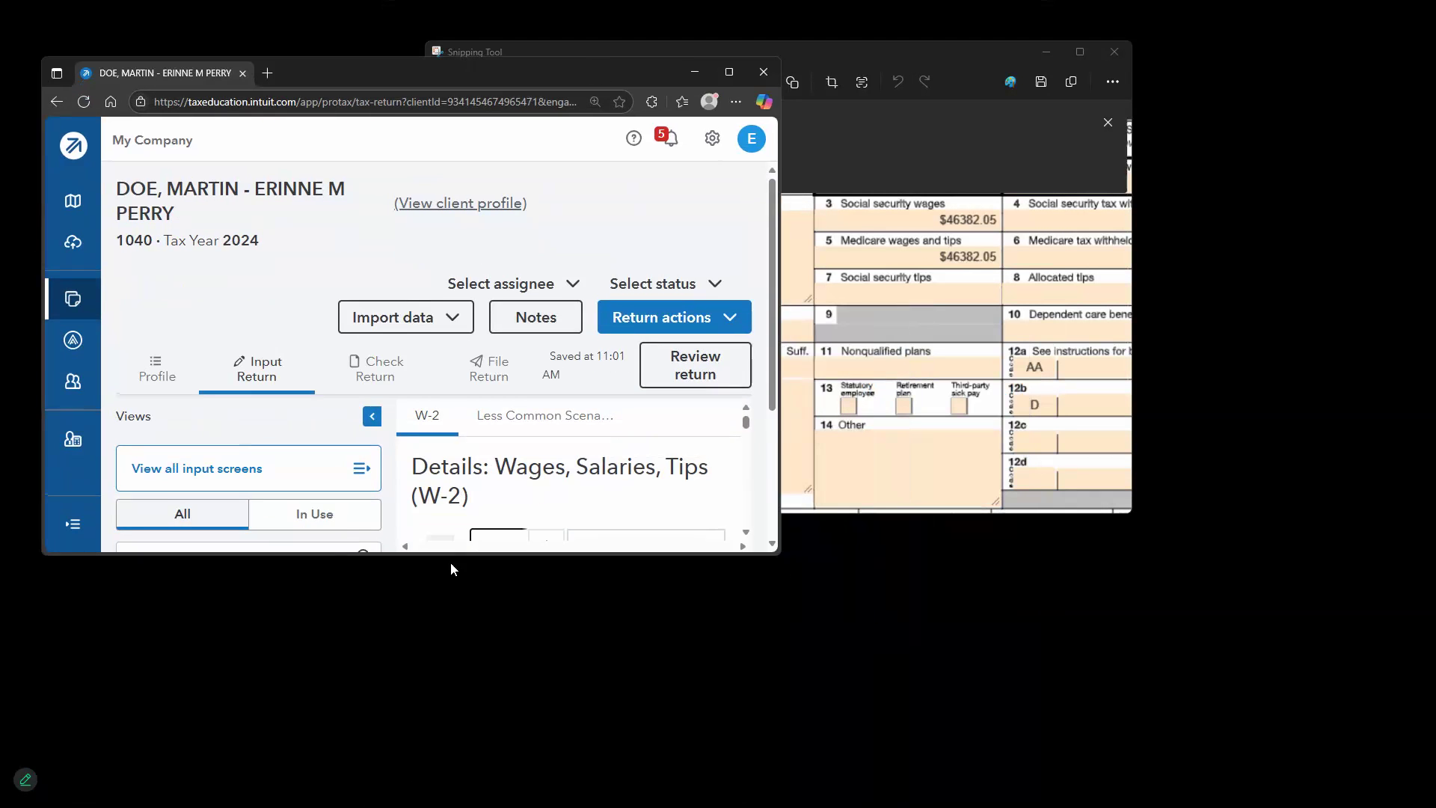
{"action": "left_click_drag", "start_coordinate": [448, 582], "coordinate": [448, 805]}
{"action": "left_click_drag", "start_coordinate": [784, 56], "coordinate": [1063, 154]}
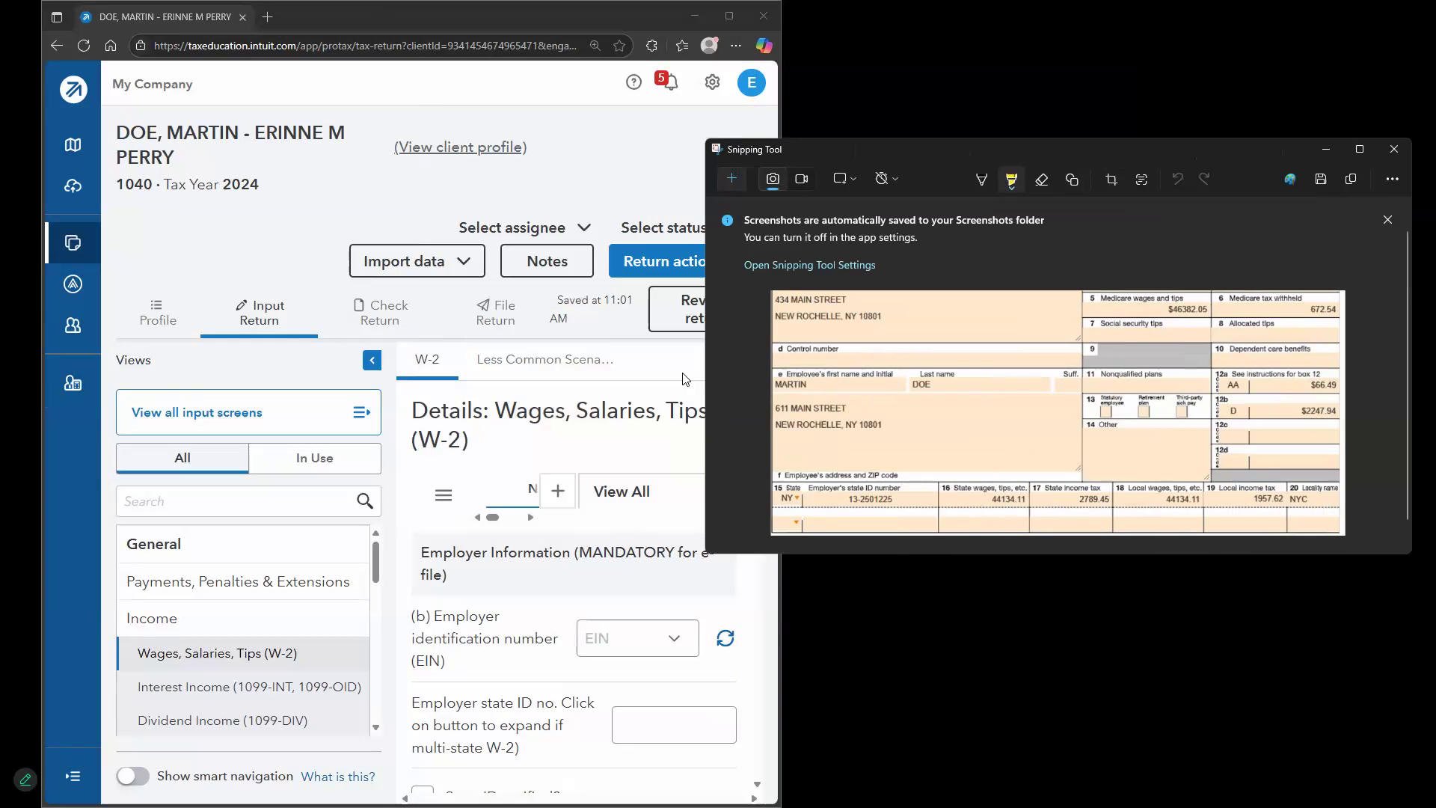
{"action": "scroll", "coordinate": [847, 410], "scroll_direction": "up", "scroll_amount": 1}
{"action": "left_click_drag", "start_coordinate": [702, 387], "coordinate": [778, 395]}
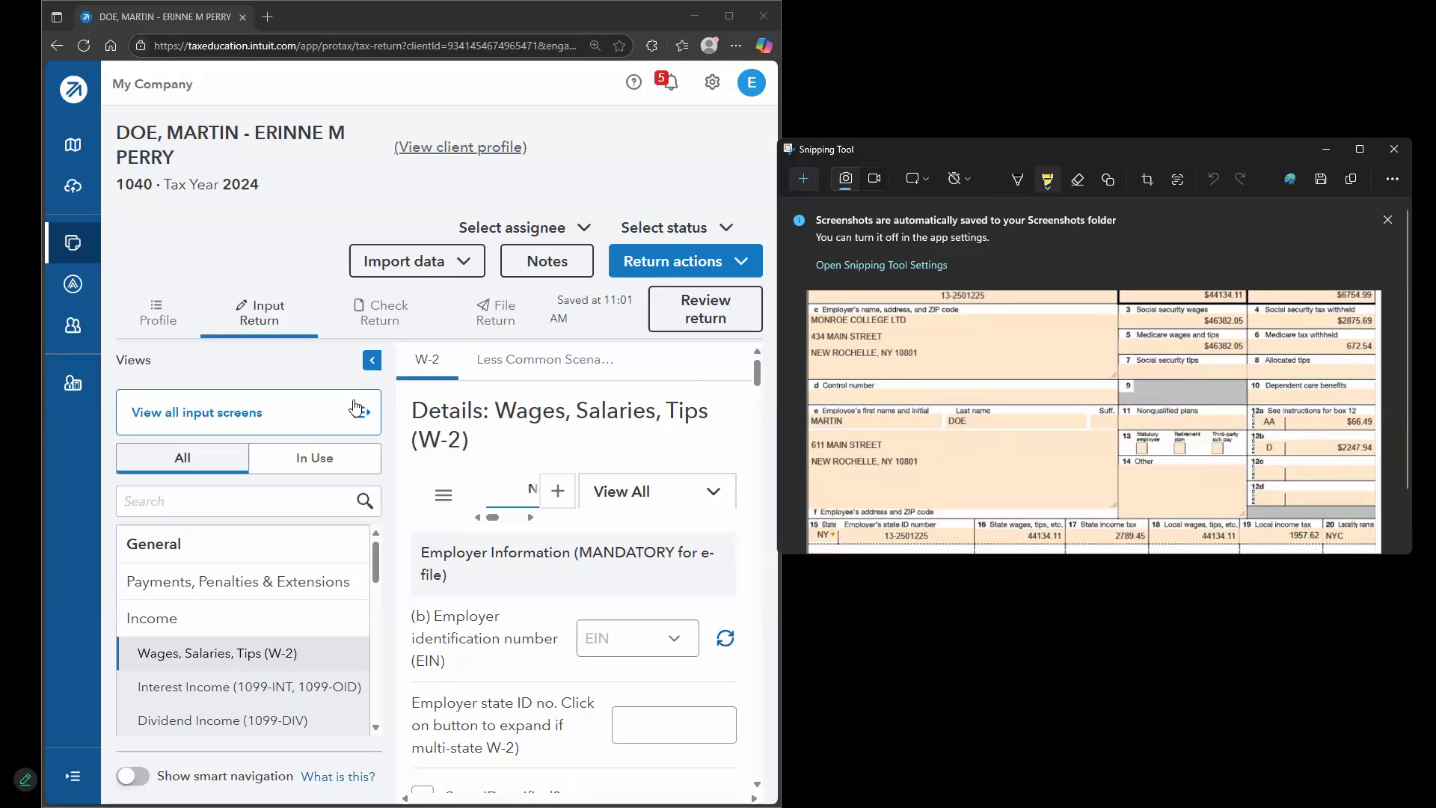
{"action": "left_click", "coordinate": [371, 360]}
{"action": "scroll", "coordinate": [477, 560], "scroll_direction": "down", "scroll_amount": 1}
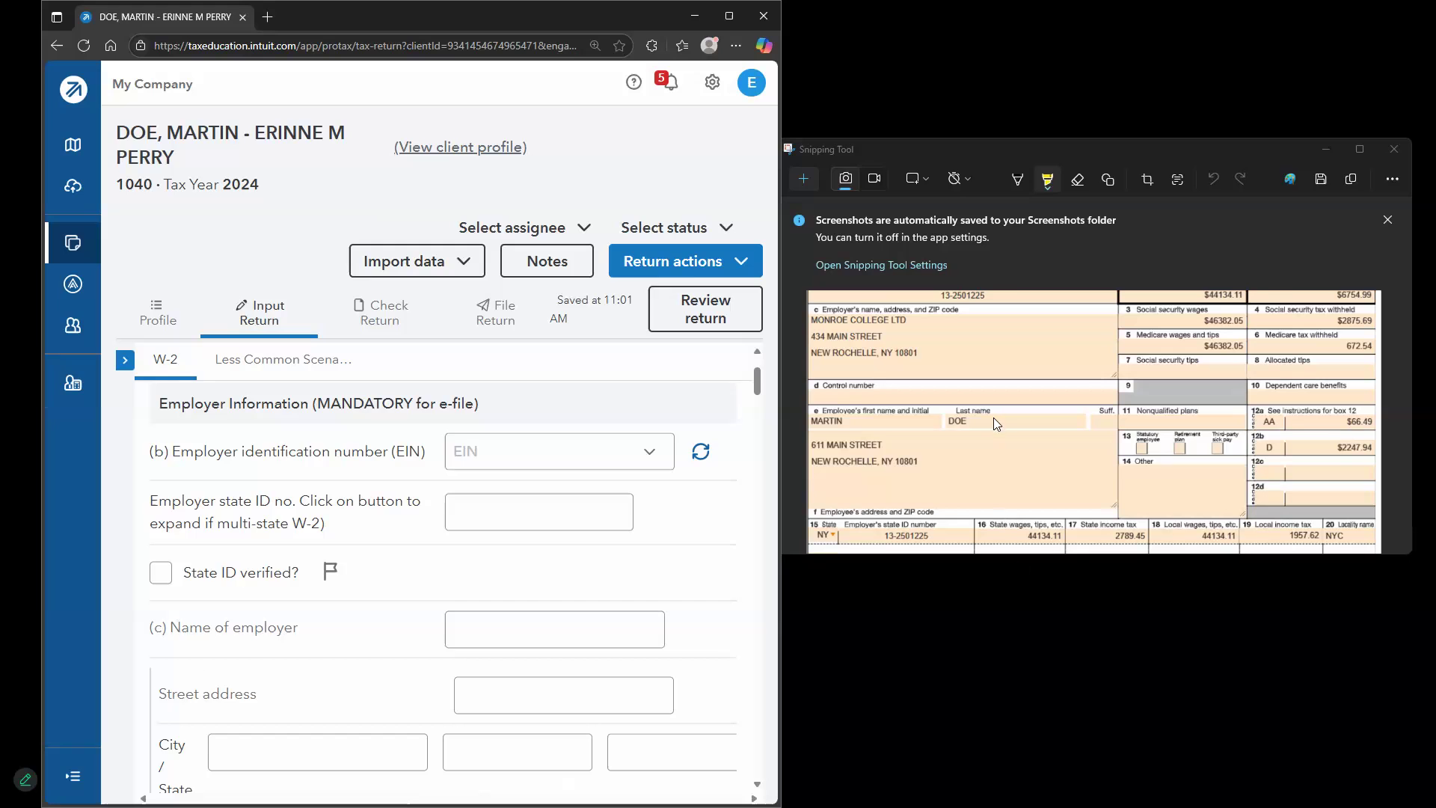
{"action": "scroll", "coordinate": [1150, 470], "scroll_direction": "up", "scroll_amount": 1}
{"action": "left_click_drag", "start_coordinate": [1063, 630], "coordinate": [1065, 760]}
{"action": "left_click", "coordinate": [205, 428]}
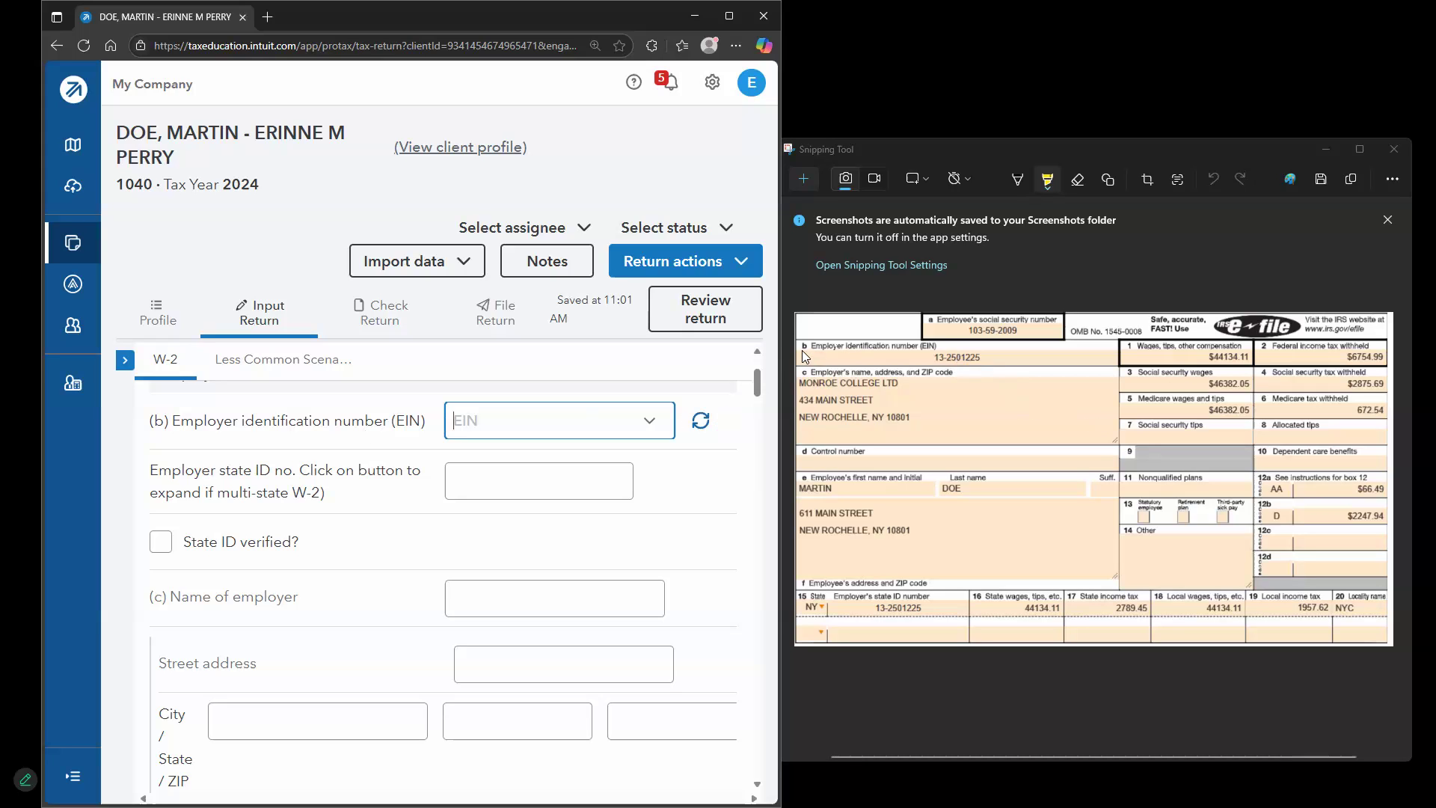
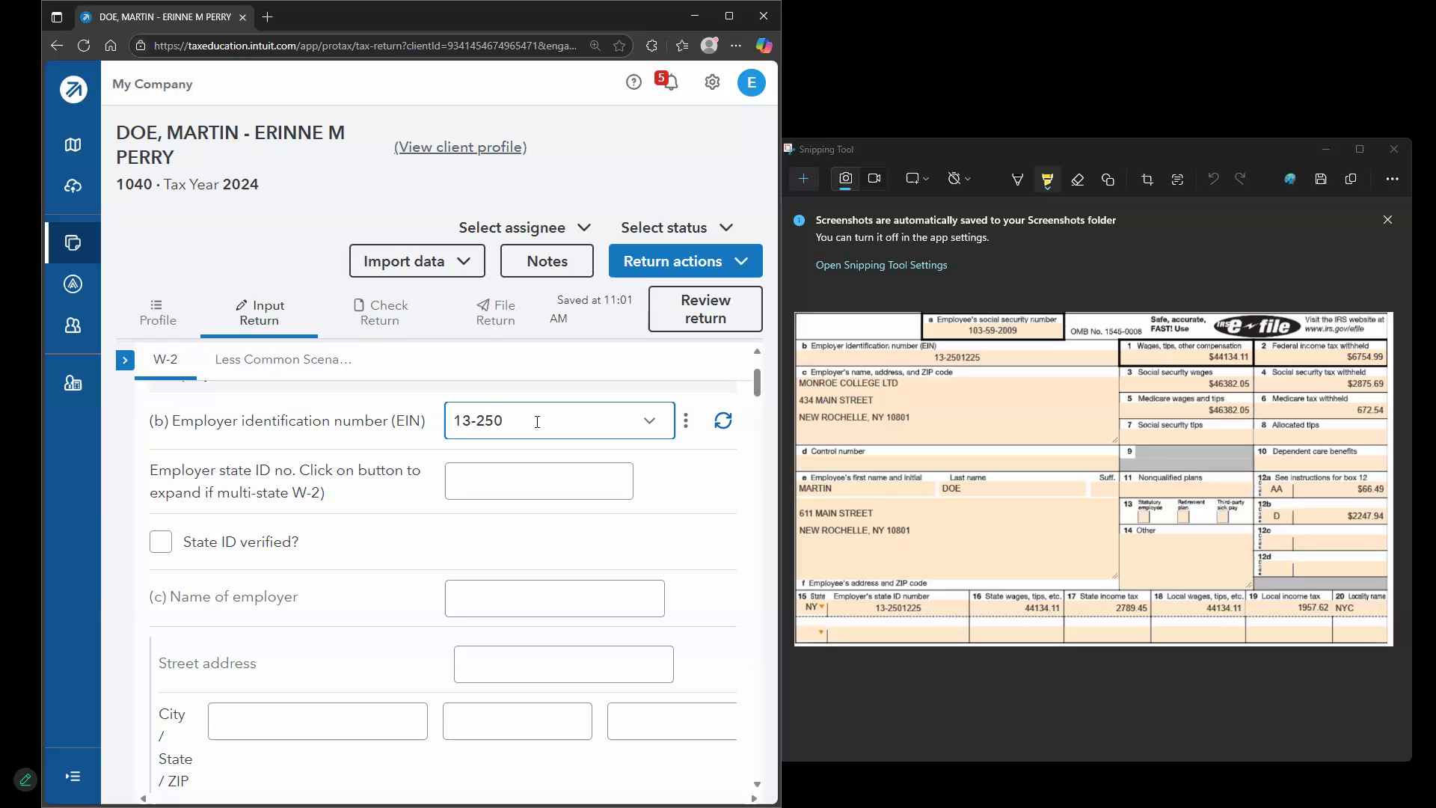
{"action": "left_click", "coordinate": [478, 481]}
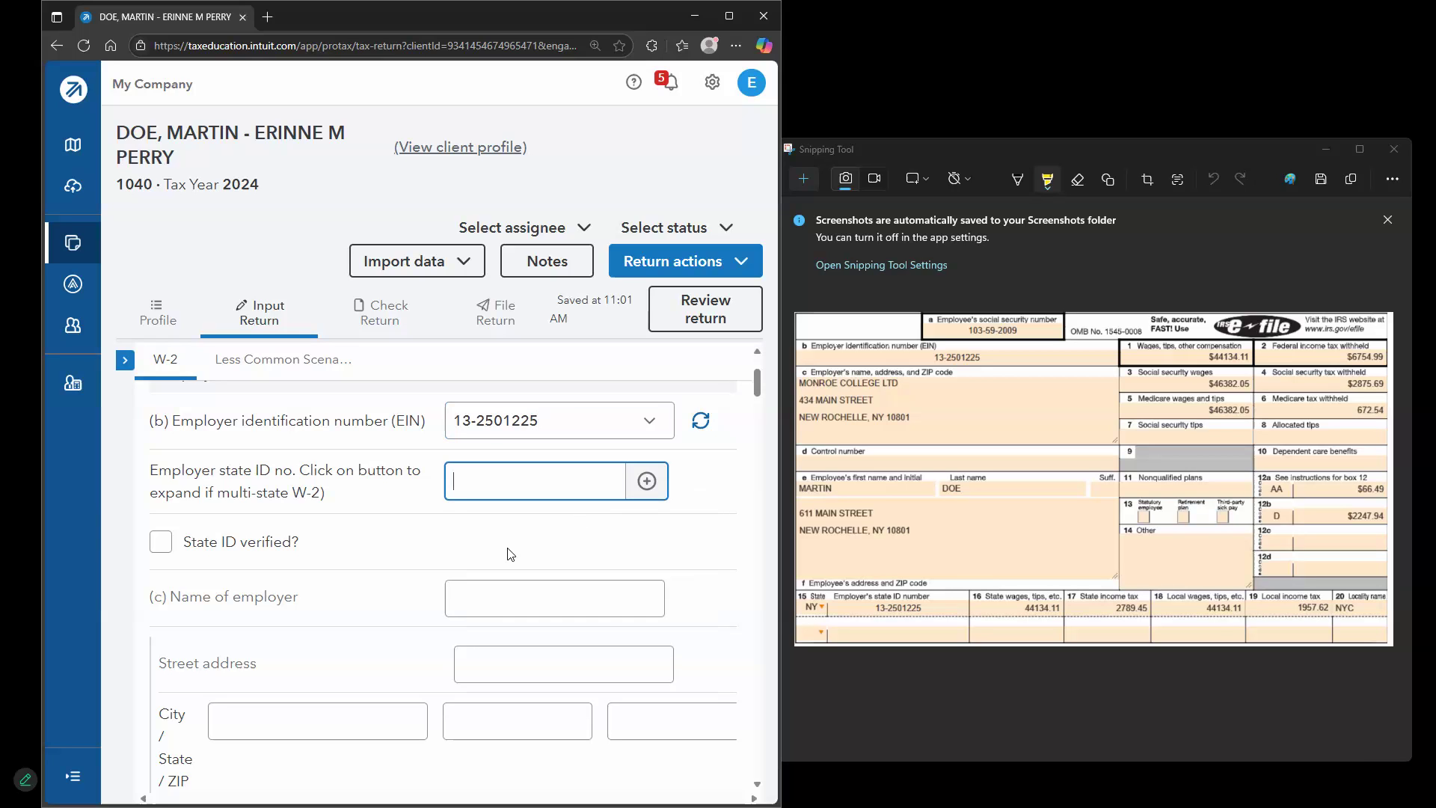
{"action": "scroll", "coordinate": [679, 553], "scroll_direction": "up", "scroll_amount": 2}
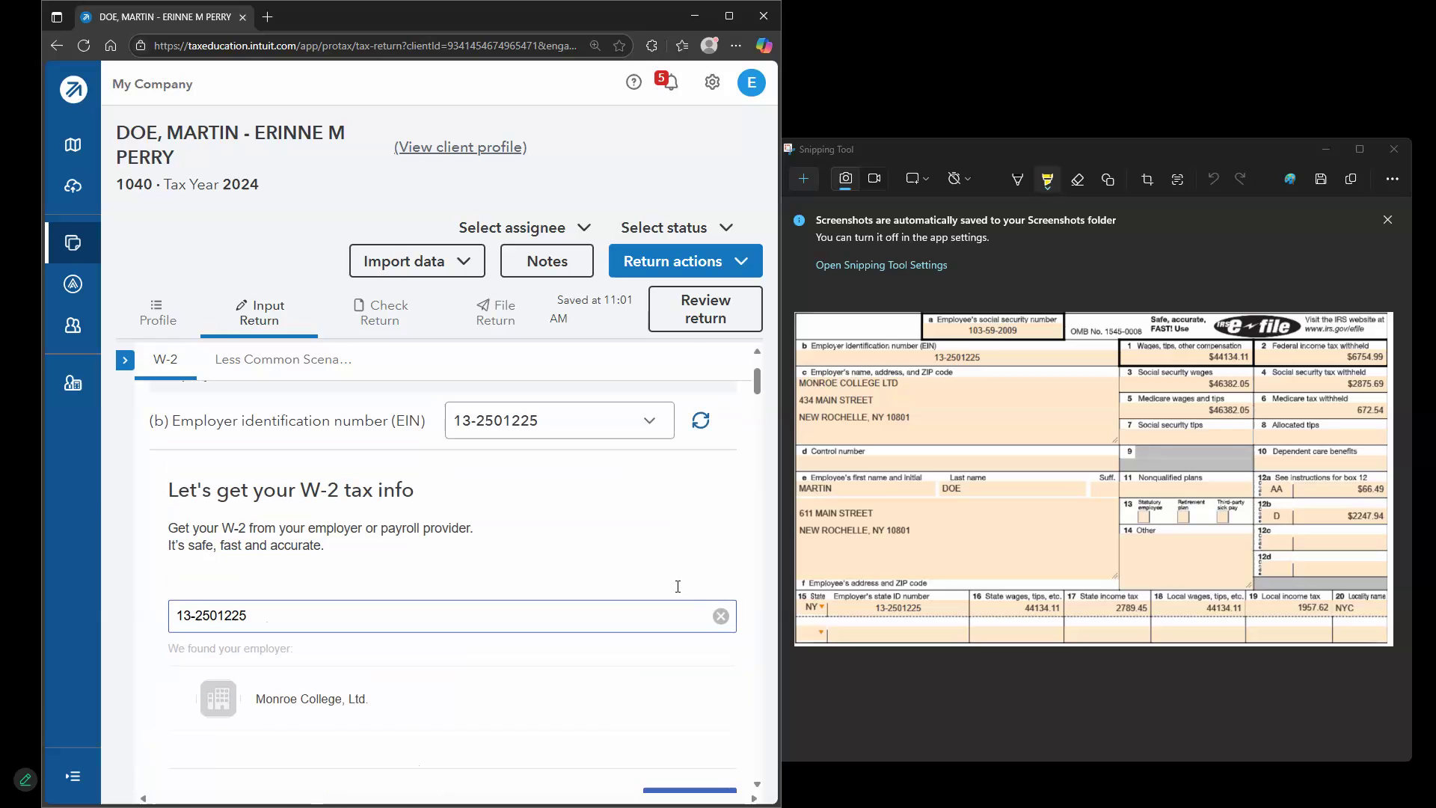
{"action": "scroll", "coordinate": [674, 594], "scroll_direction": "down", "scroll_amount": 1}
{"action": "scroll", "coordinate": [502, 555], "scroll_direction": "up", "scroll_amount": 3}
{"action": "scroll", "coordinate": [626, 590], "scroll_direction": "down", "scroll_amount": 7}
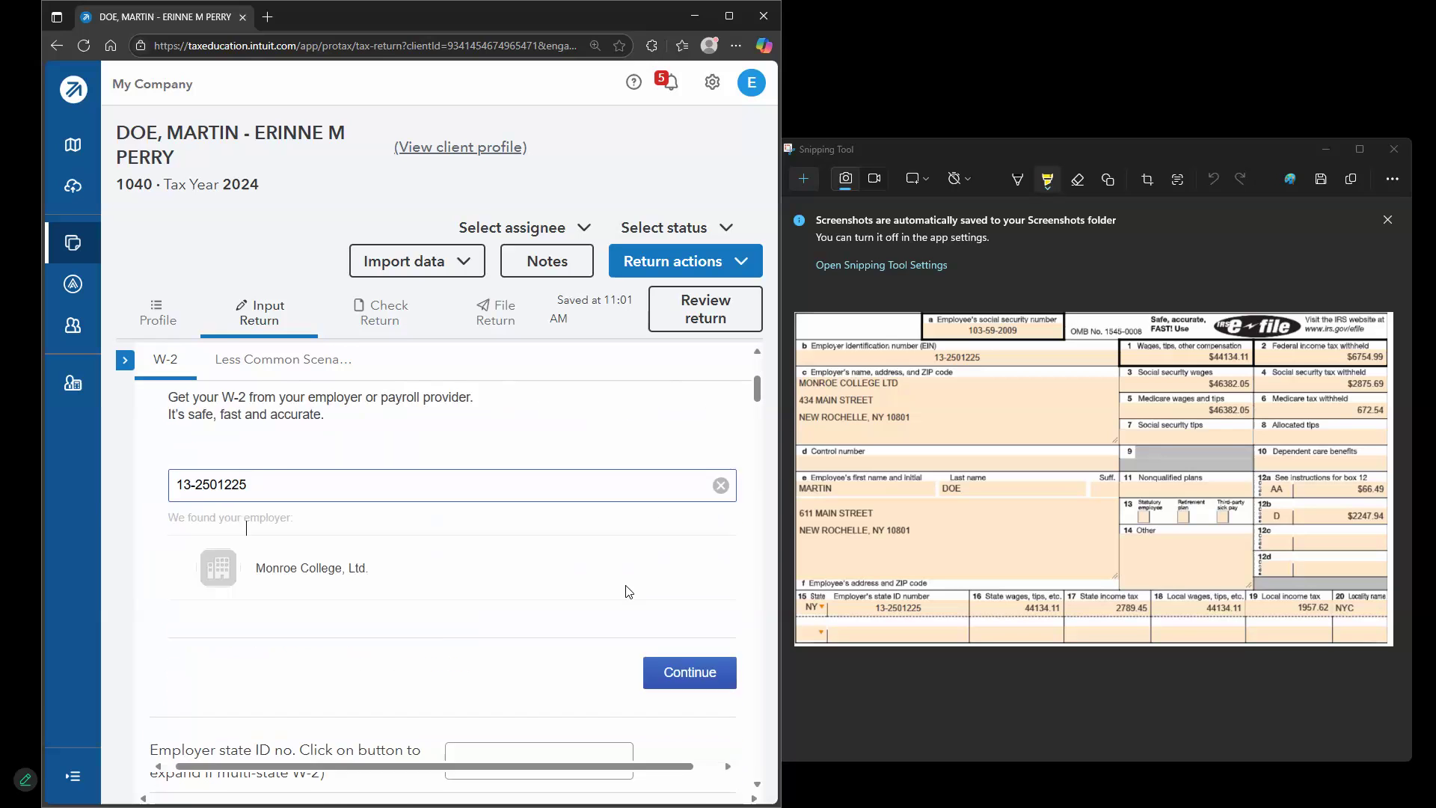
{"action": "scroll", "coordinate": [724, 629], "scroll_direction": "up", "scroll_amount": 4}
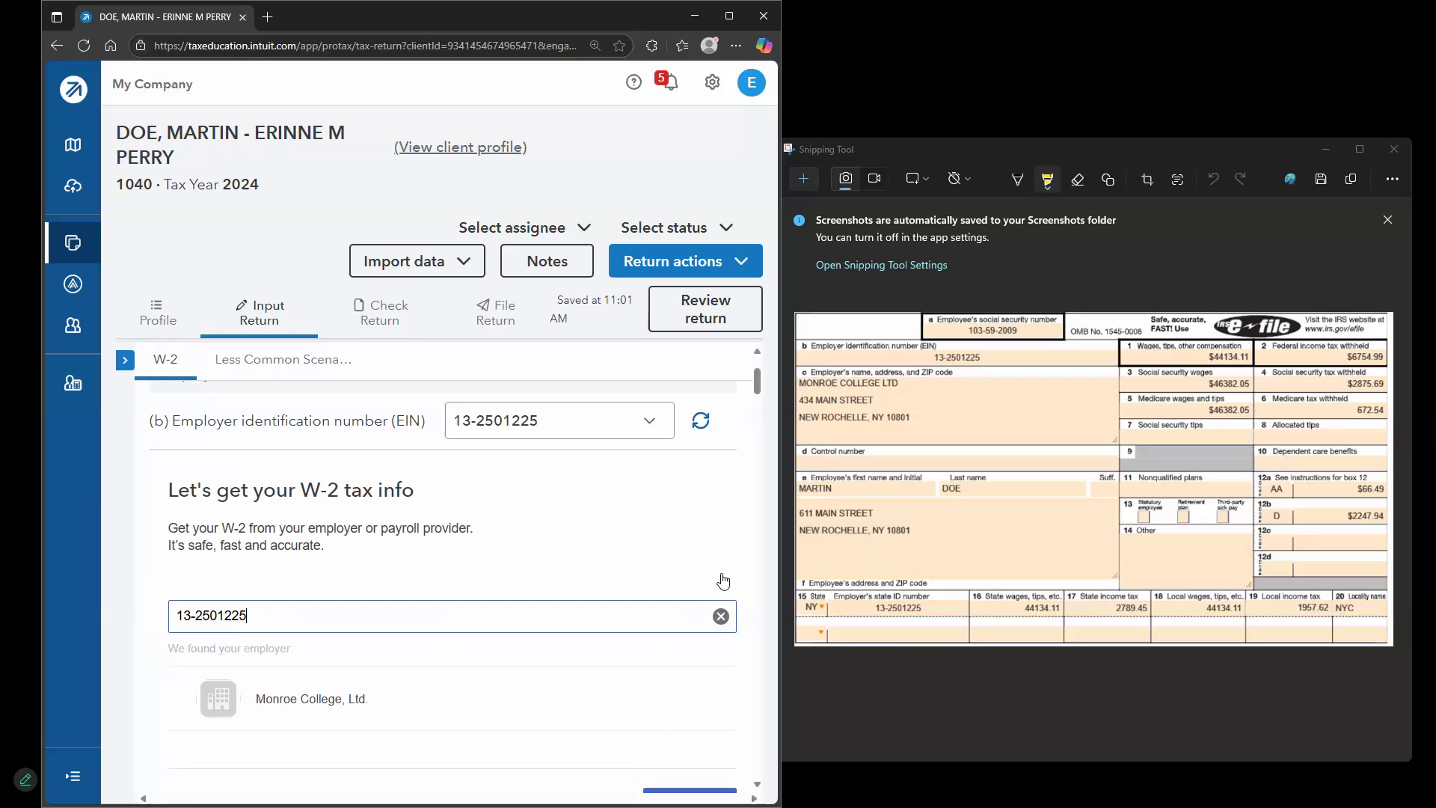
{"action": "scroll", "coordinate": [717, 643], "scroll_direction": "down", "scroll_amount": 3}
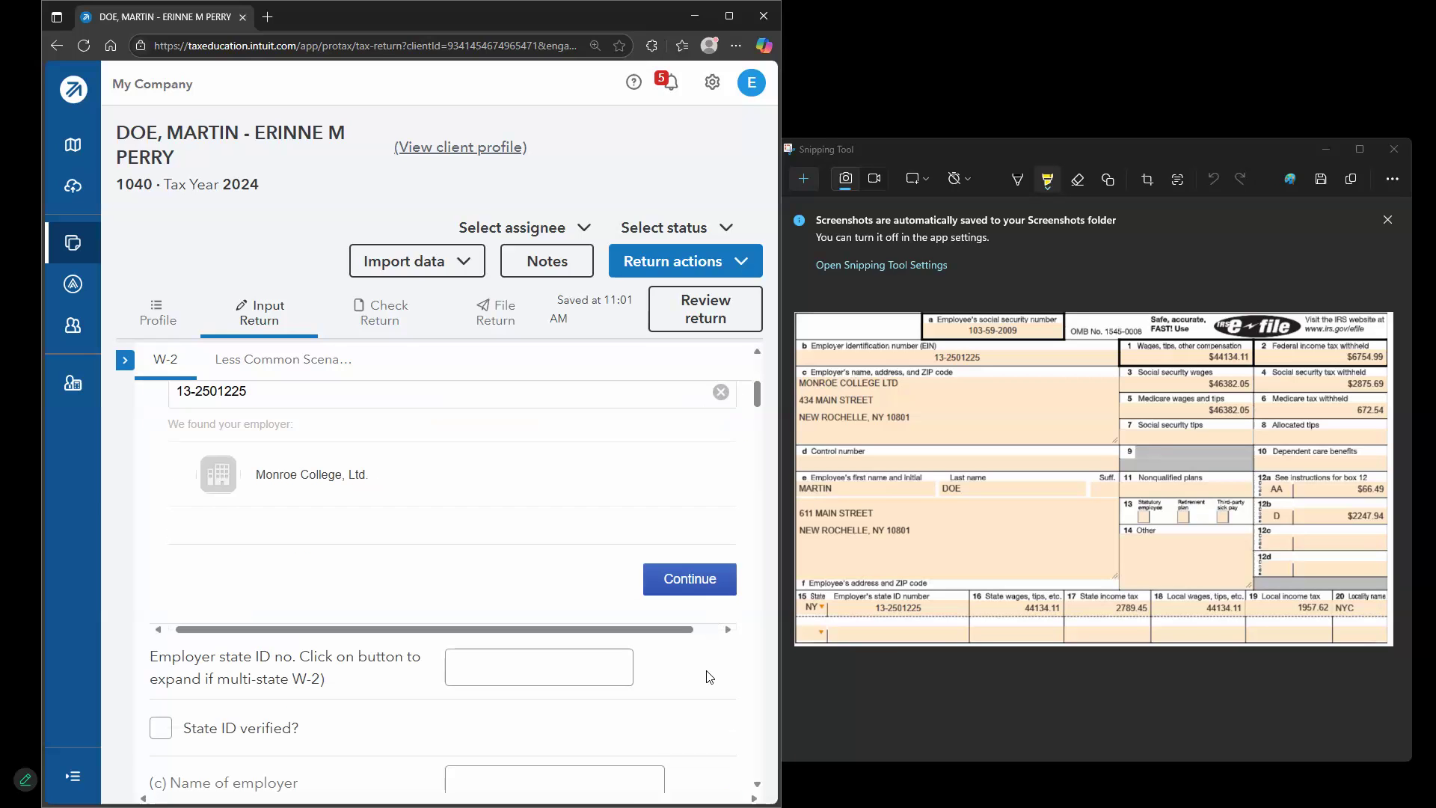
{"action": "scroll", "coordinate": [641, 593], "scroll_direction": "down", "scroll_amount": 2}
{"action": "scroll", "coordinate": [594, 538], "scroll_direction": "down", "scroll_amount": 2}
{"action": "left_click", "coordinate": [531, 550]}
{"action": "left_click", "coordinate": [705, 585]}
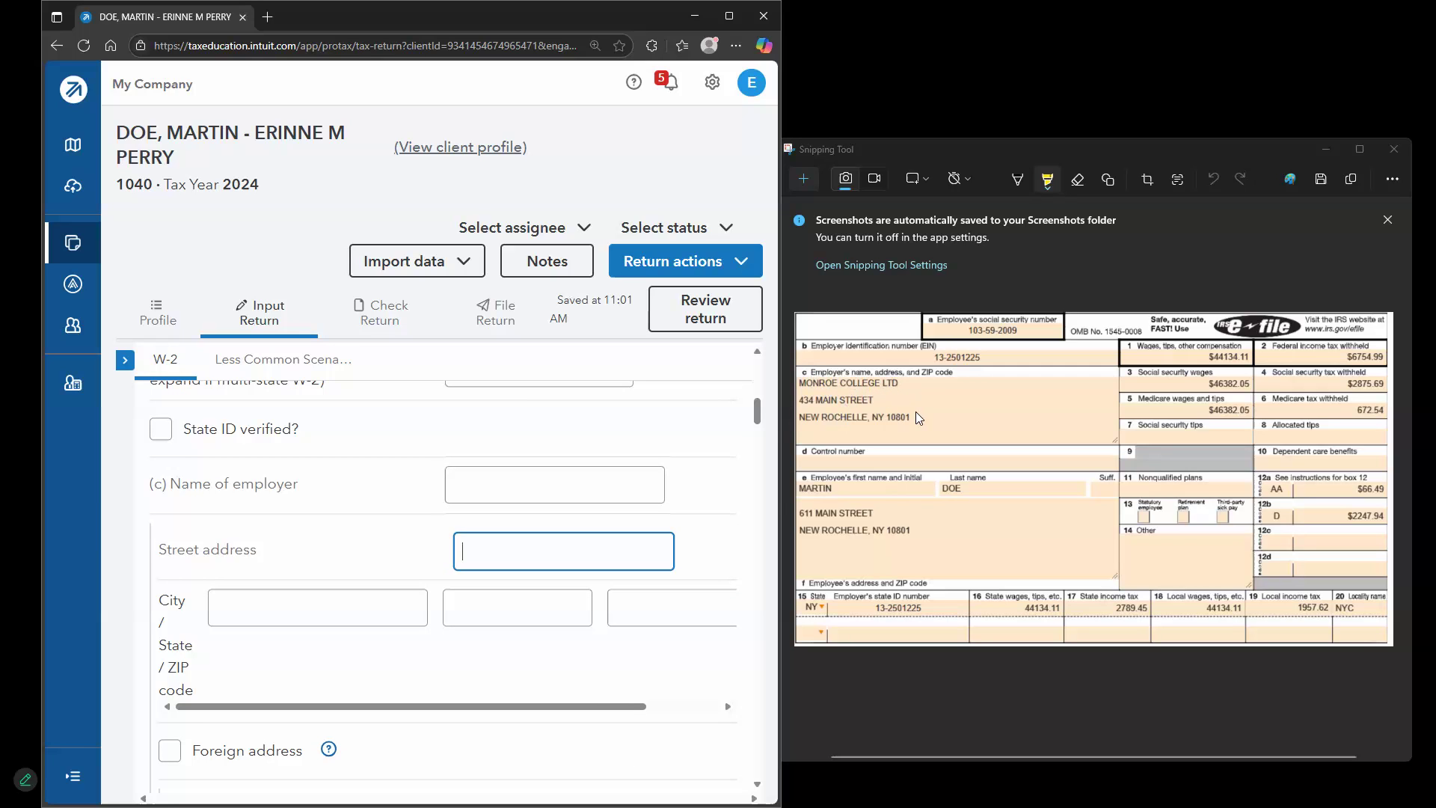
{"action": "scroll", "coordinate": [673, 591], "scroll_direction": "down", "scroll_amount": 2}
{"action": "scroll", "coordinate": [419, 478], "scroll_direction": "down", "scroll_amount": 2}
{"action": "scroll", "coordinate": [329, 465], "scroll_direction": "up", "scroll_amount": 1}
{"action": "left_click", "coordinate": [320, 464]}
{"action": "left_click", "coordinate": [712, 452]}
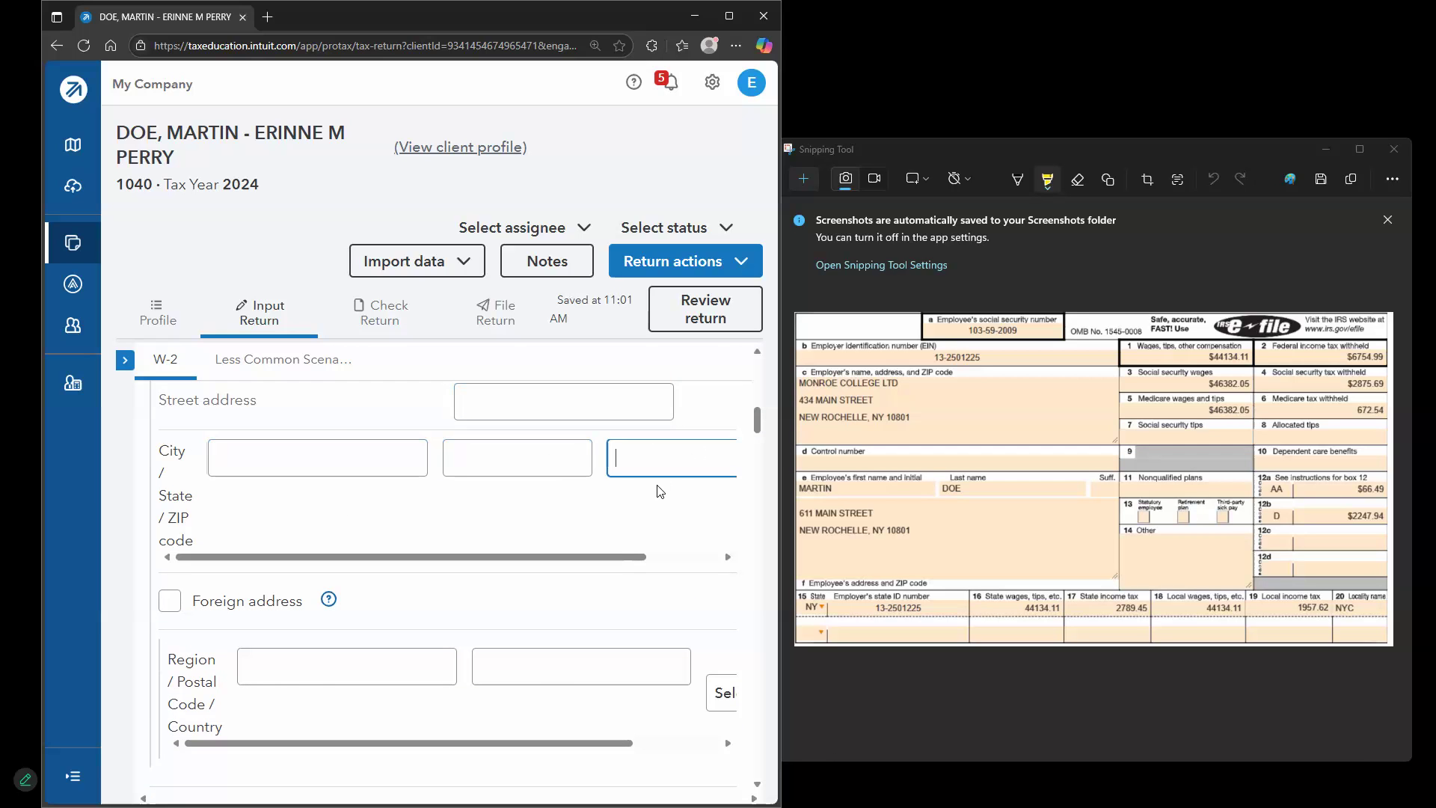
{"action": "scroll", "coordinate": [684, 516], "scroll_direction": "down", "scroll_amount": 8}
Enter W-2 wages 44134.11, federal withholding 6754.99, and social security wages 46382
{"action": "left_click", "coordinate": [592, 520]}
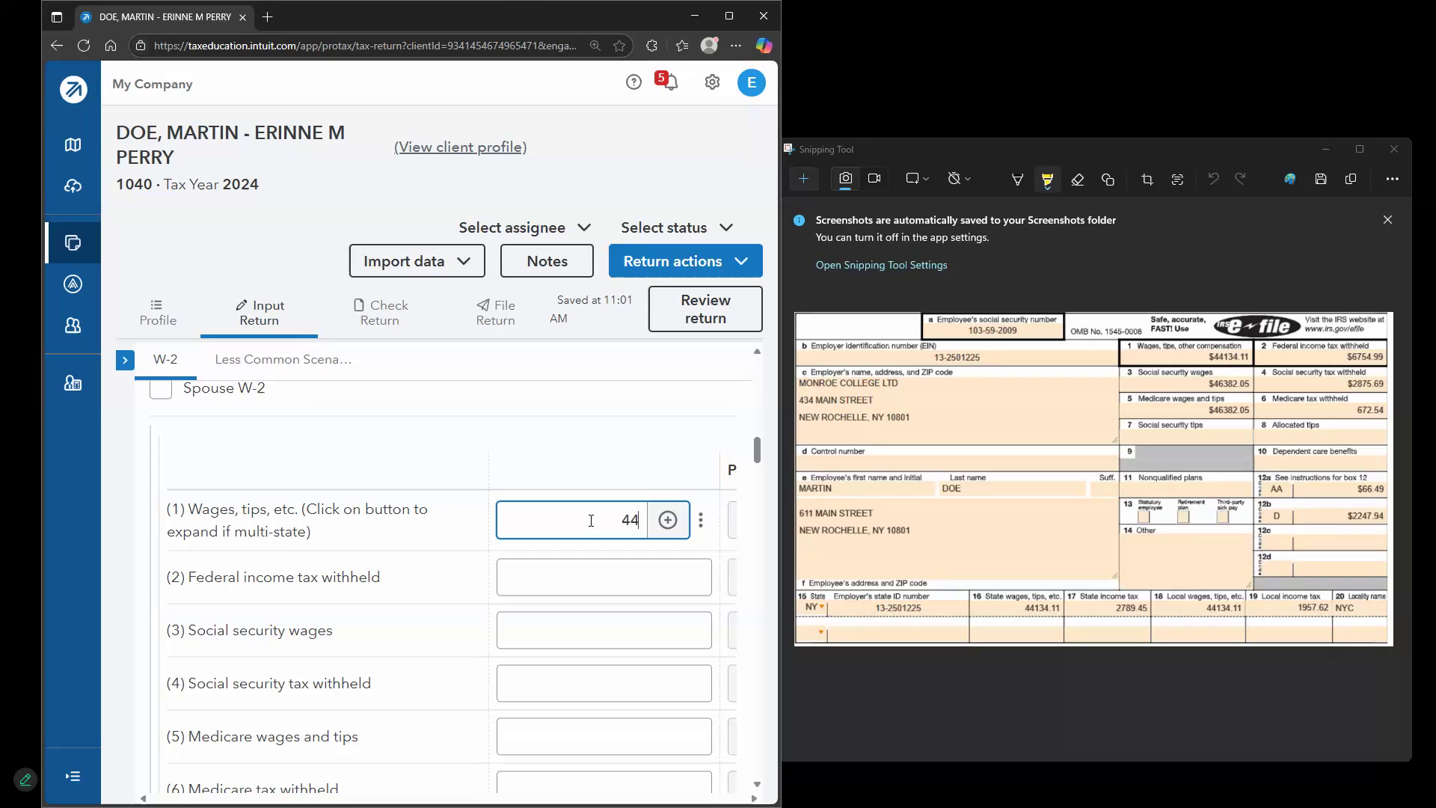
{"action": "type", "text": "44134.11"}
{"action": "key", "text": "Tab"}
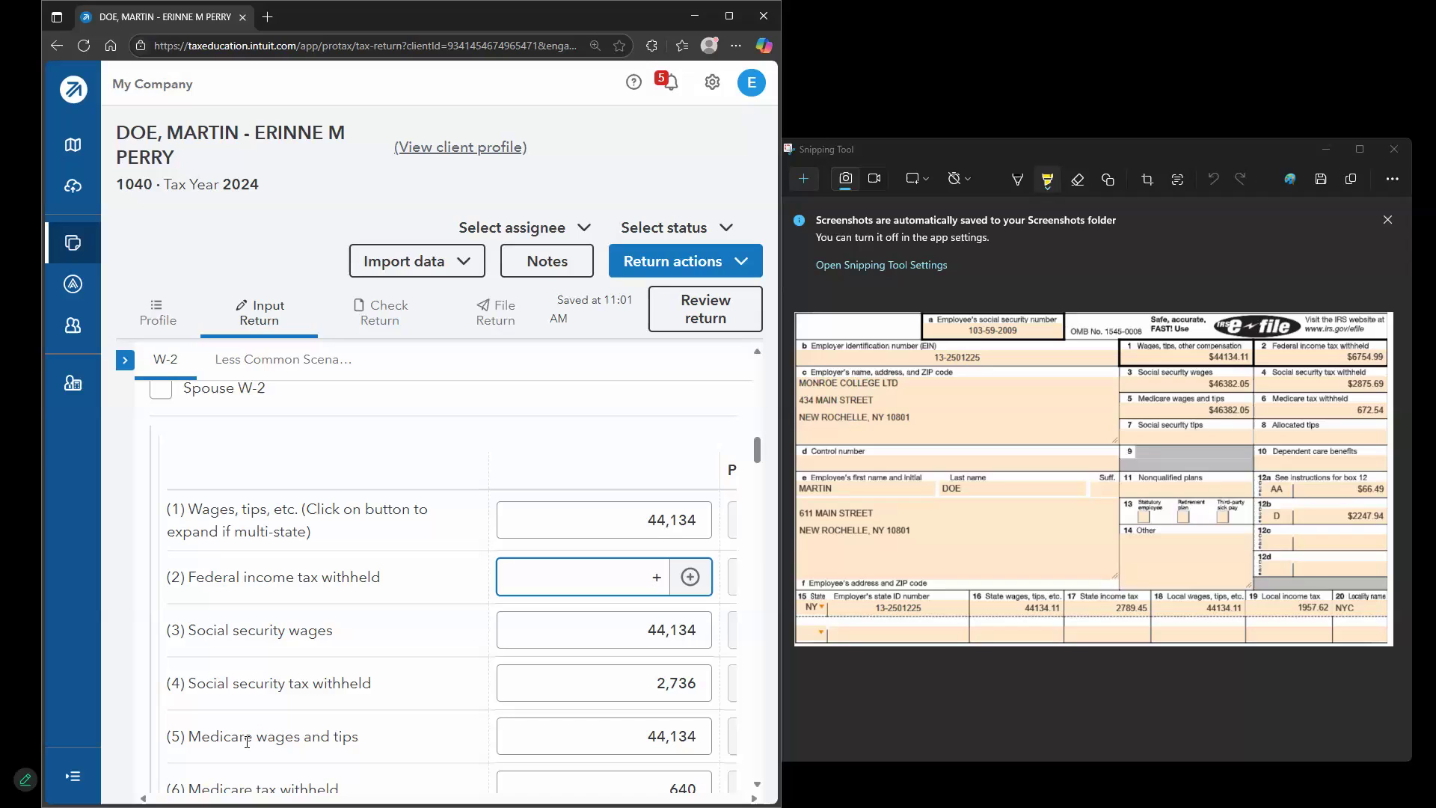
{"action": "type", "text": "6+754"}
{"action": "key", "text": "BackSpace"}
{"action": "key", "text": "BackSpace"}
{"action": "key", "text": "BackSpace"}
{"action": "key", "text": "BackSpace"}
{"action": "type", "text": "754.99"}
{"action": "key", "text": "Tab"}
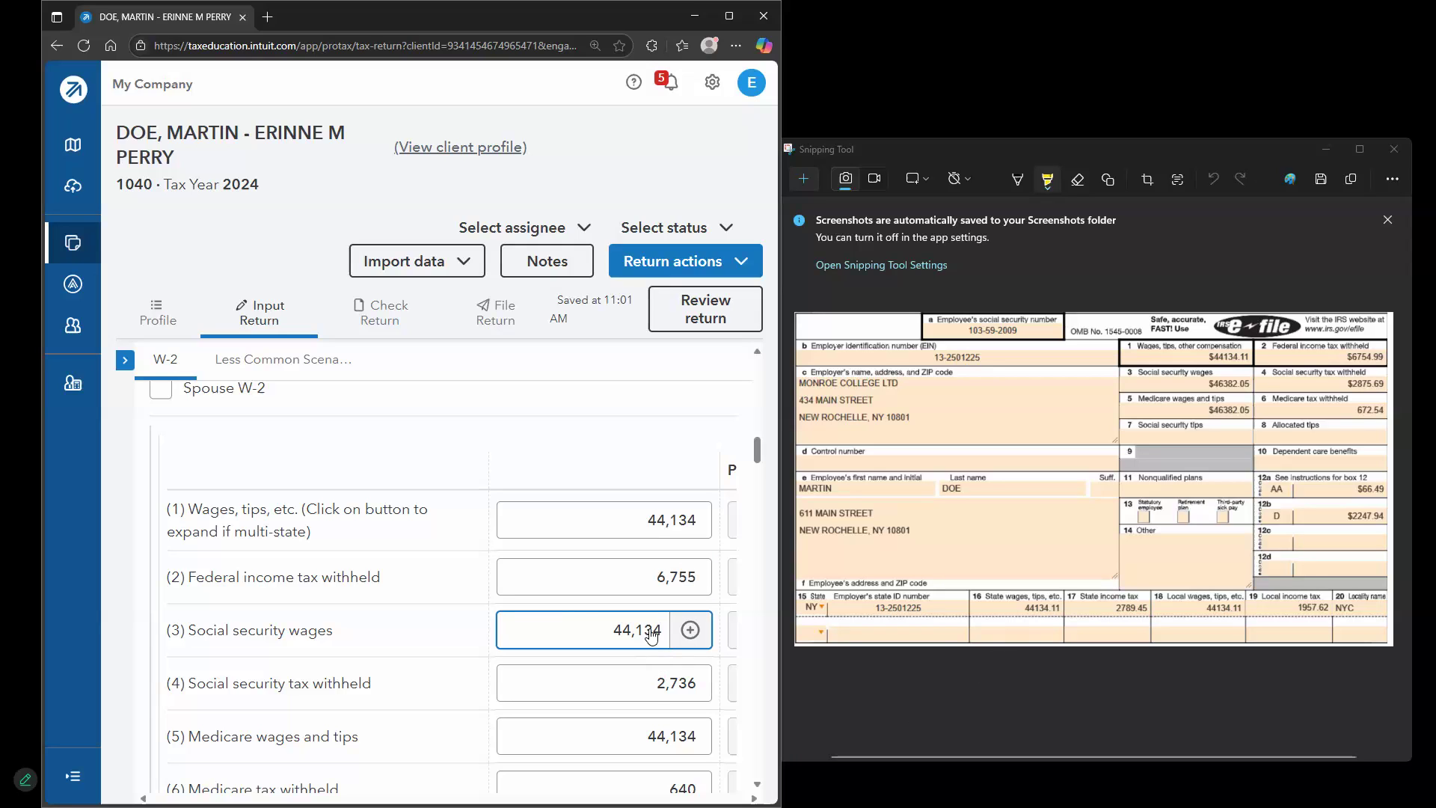
{"action": "left_click", "coordinate": [584, 634]}
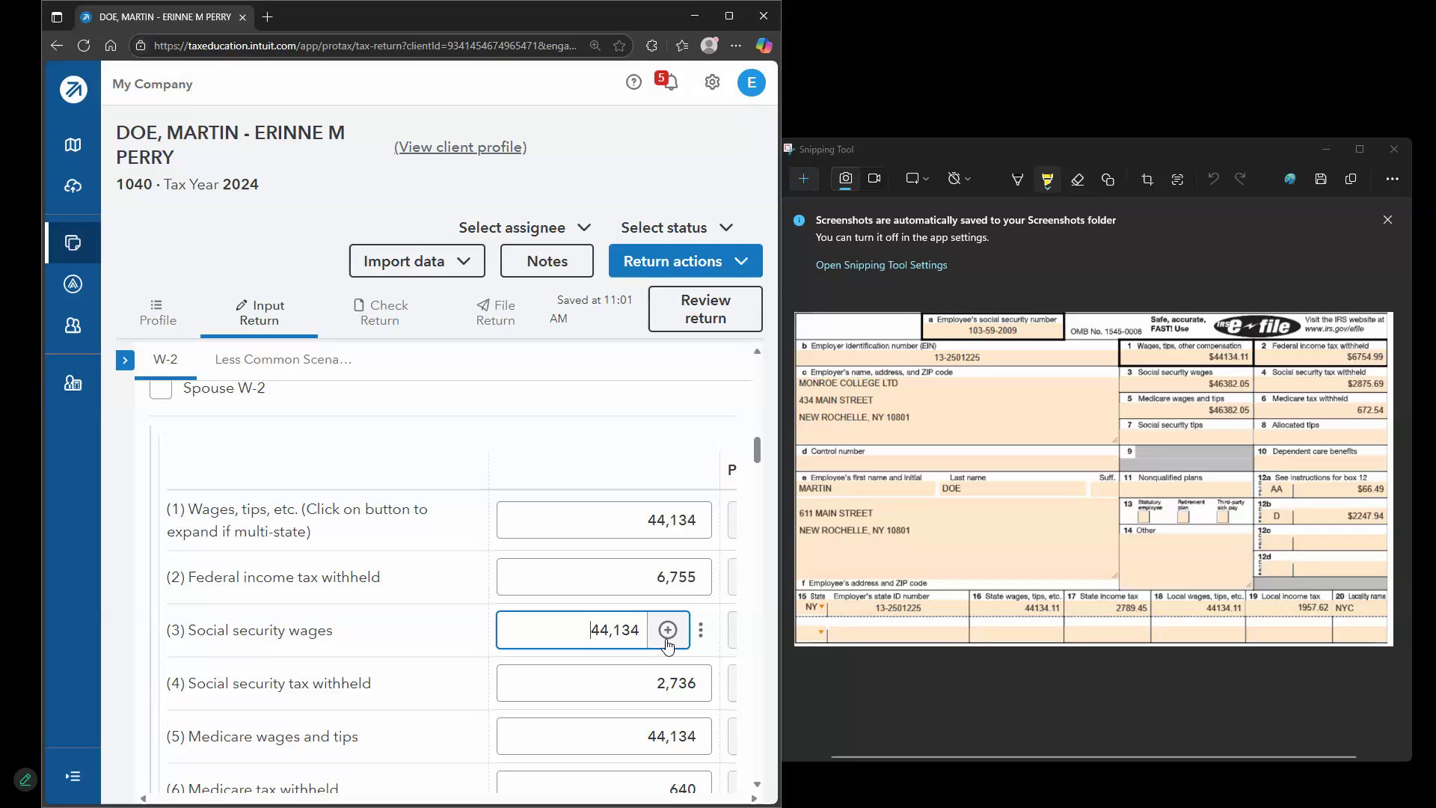
{"action": "key", "text": "ctrl+a"}
{"action": "type", "text": "46382"}
{"action": "left_click", "coordinate": [635, 694]}
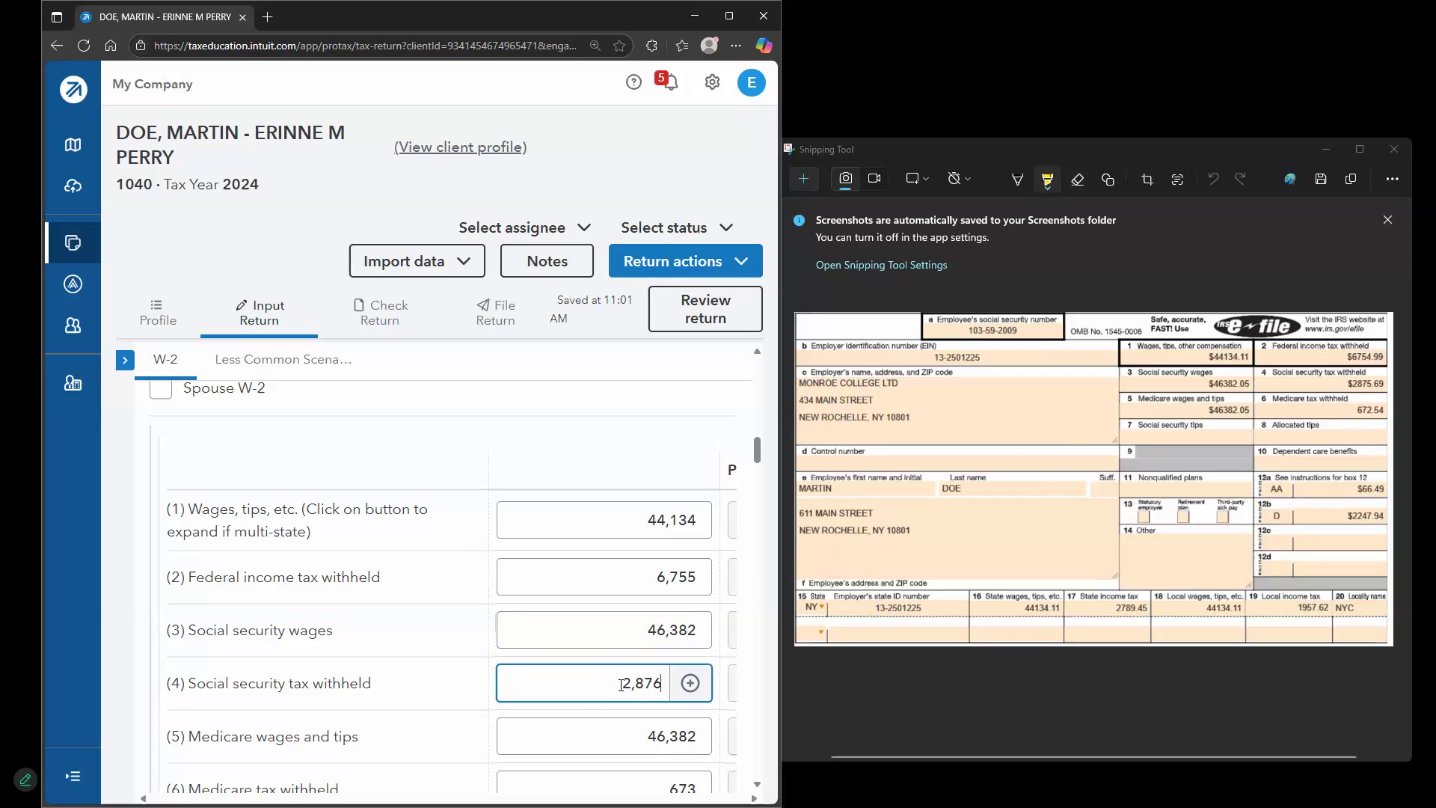
Set Box 12a to code AA with amount 66.49
{"action": "scroll", "coordinate": [643, 684], "scroll_direction": "down", "scroll_amount": 1}
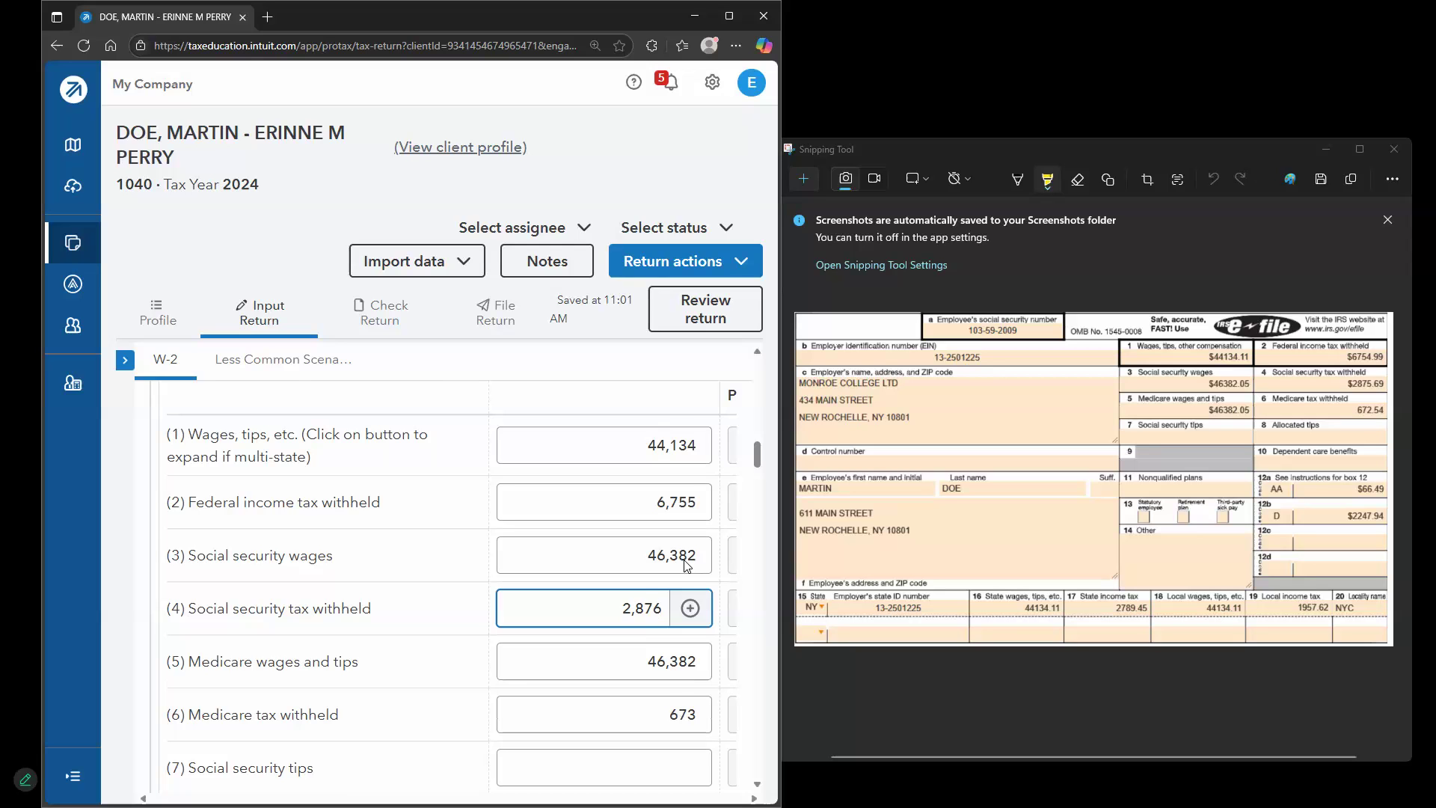
{"action": "scroll", "coordinate": [682, 564], "scroll_direction": "down", "scroll_amount": 8}
{"action": "scroll", "coordinate": [456, 585], "scroll_direction": "down", "scroll_amount": 1}
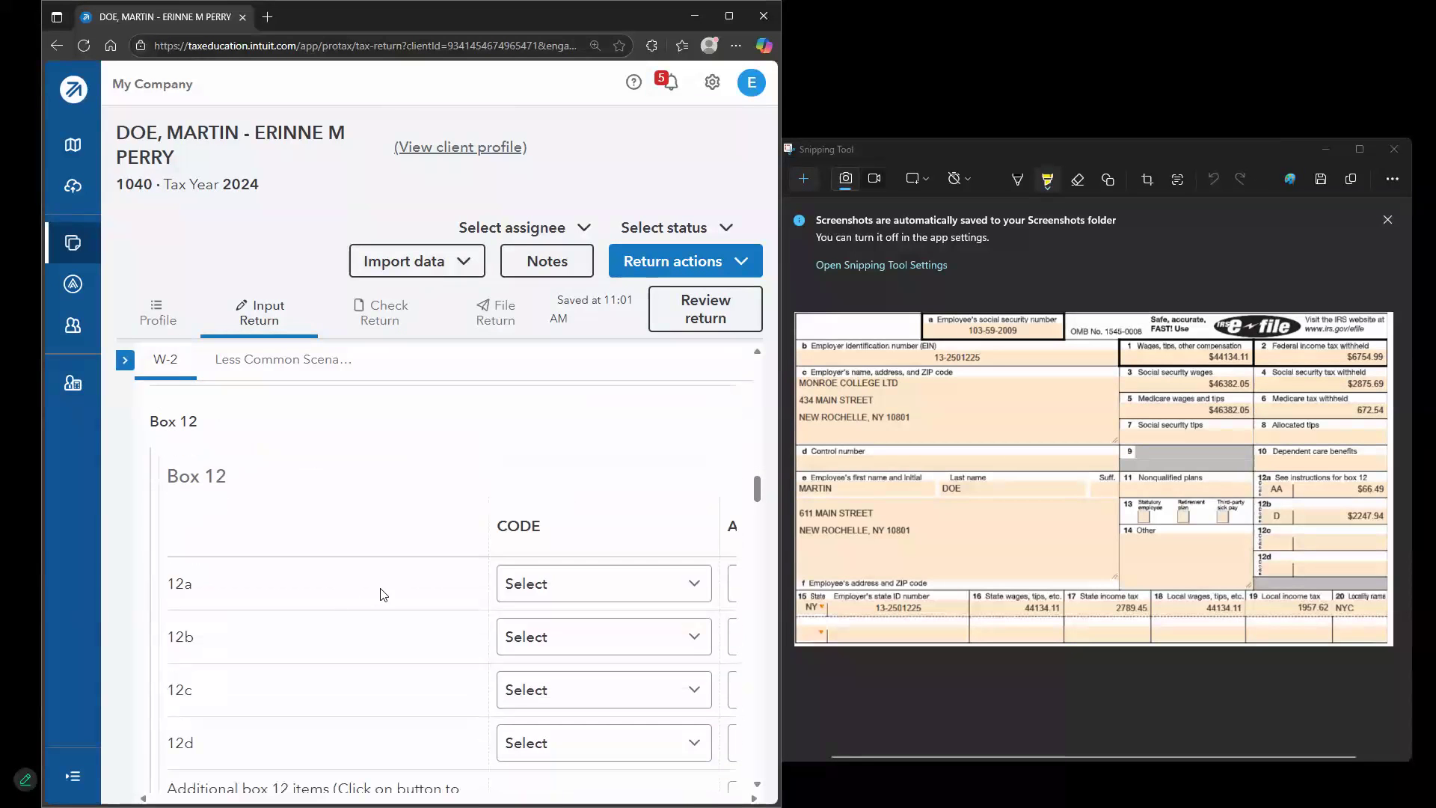
{"action": "left_click", "coordinate": [653, 593]}
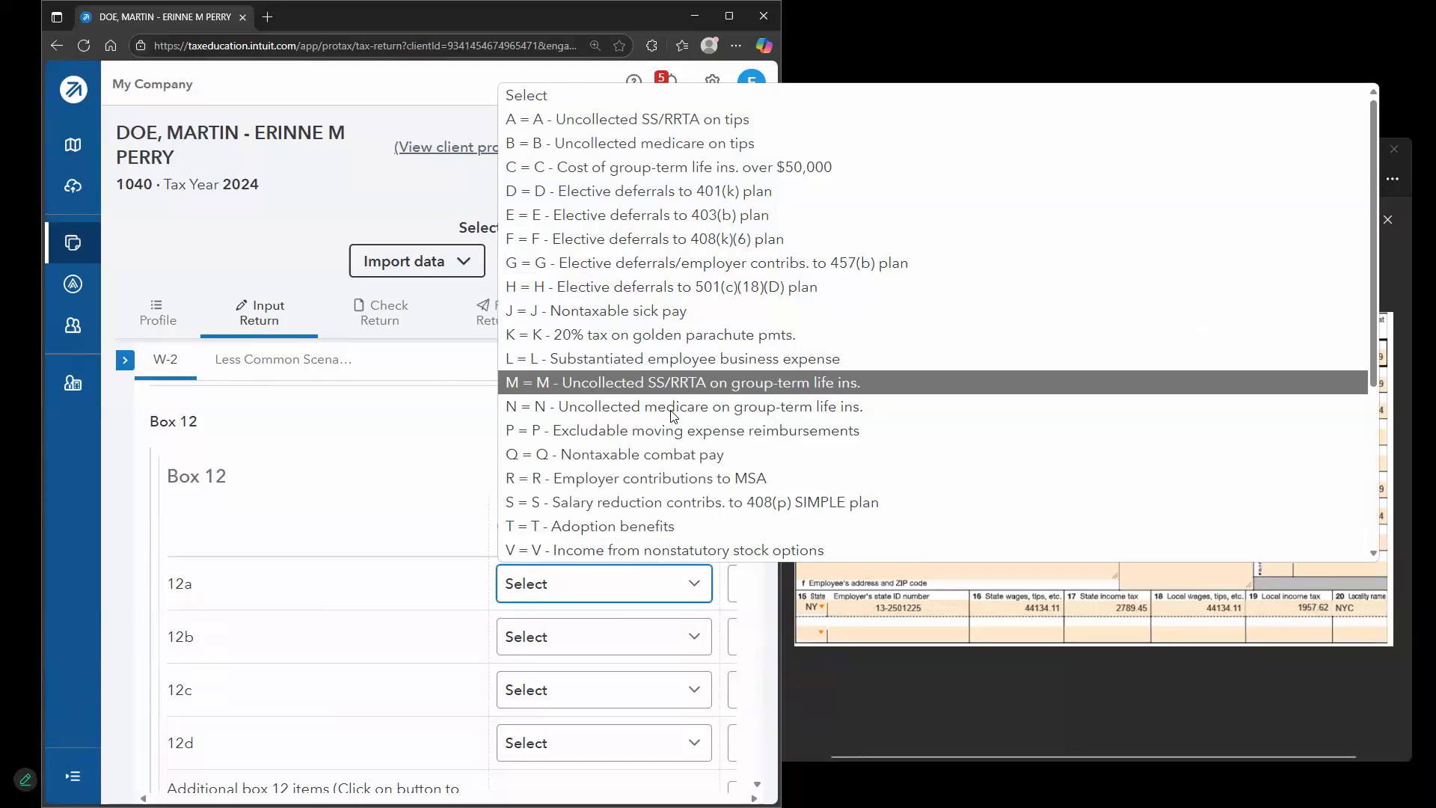
{"action": "scroll", "coordinate": [677, 419], "scroll_direction": "down", "scroll_amount": 2}
{"action": "left_click", "coordinate": [647, 503]}
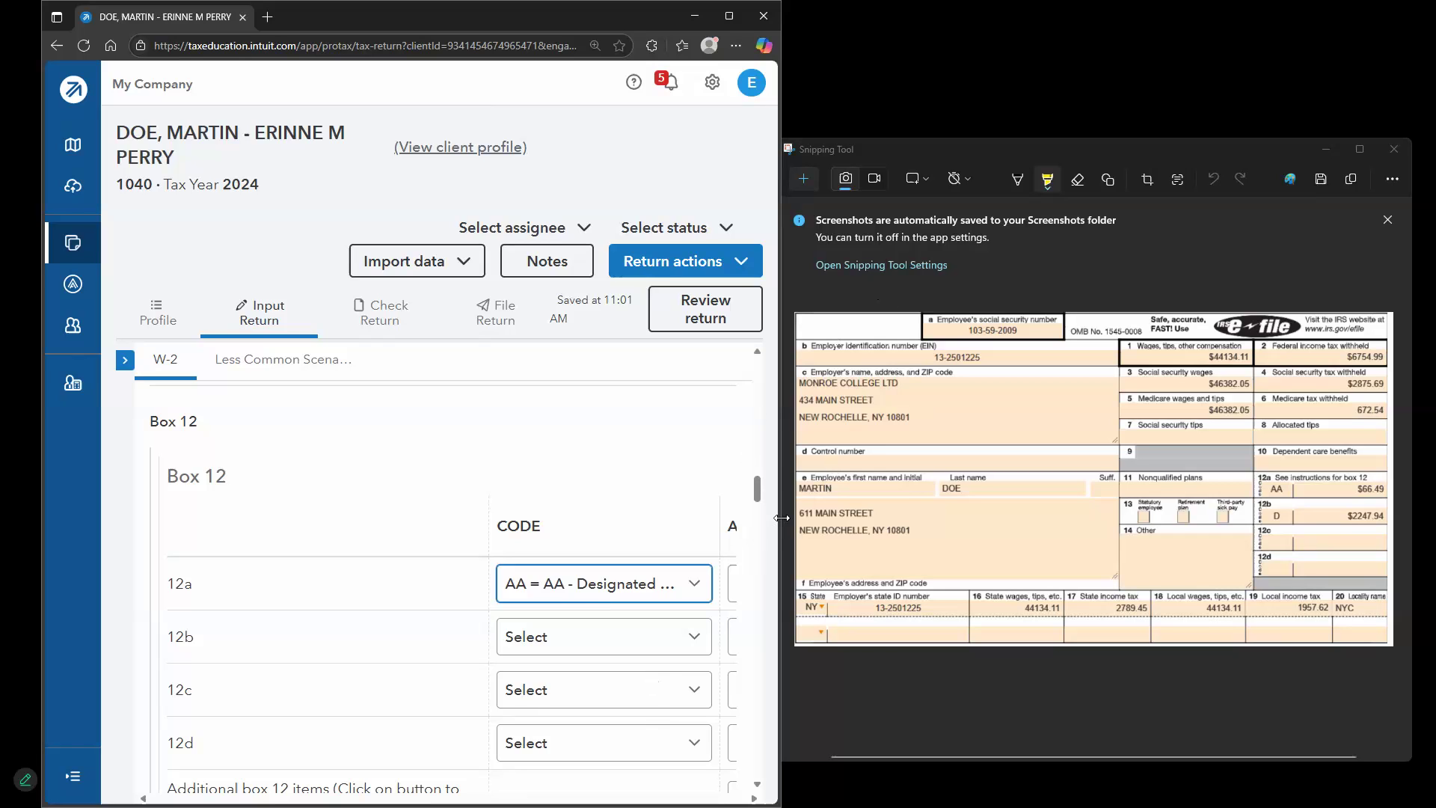
{"action": "left_click_drag", "start_coordinate": [780, 530], "coordinate": [824, 531]}
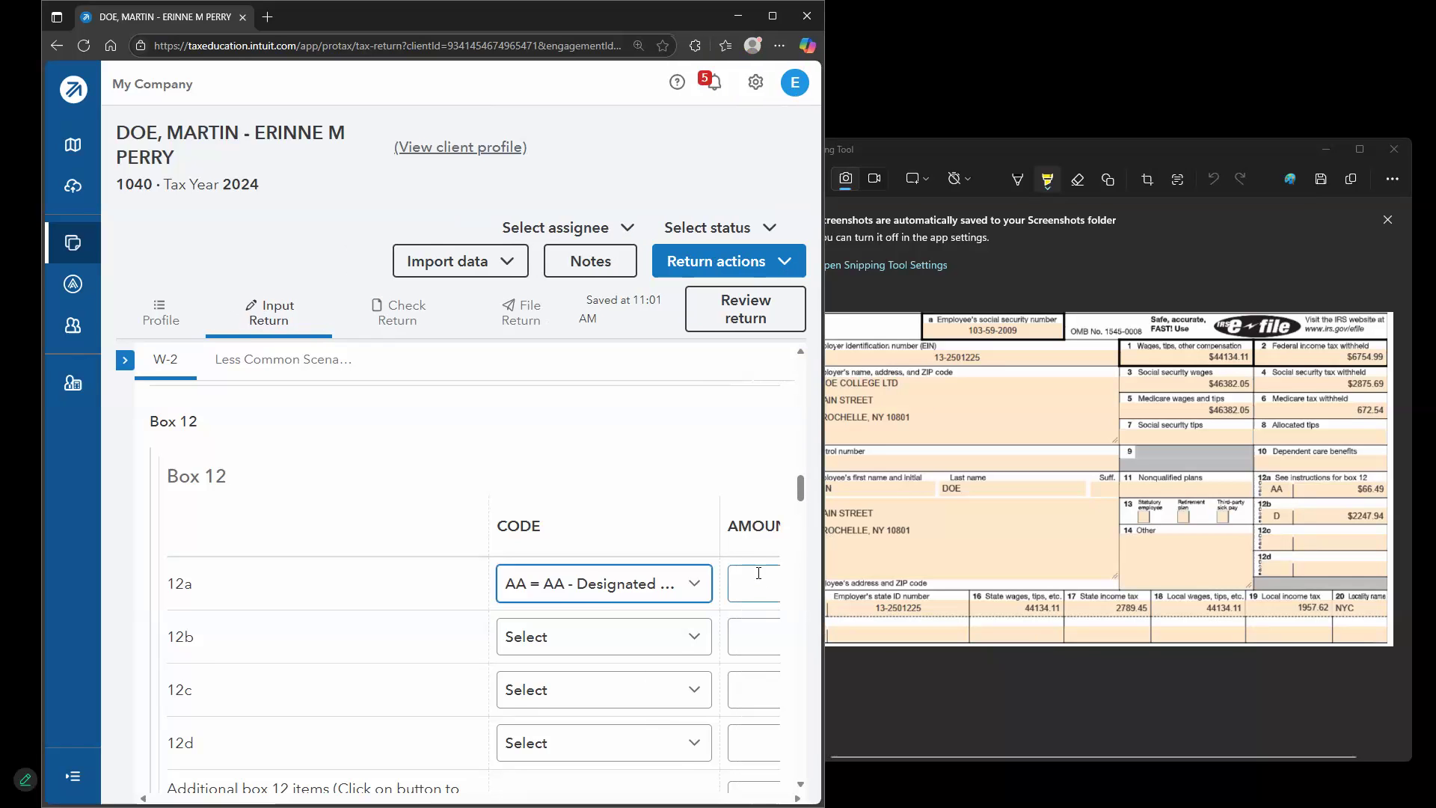
{"action": "left_click", "coordinate": [759, 573]}
{"action": "type", "text": "66.49"}
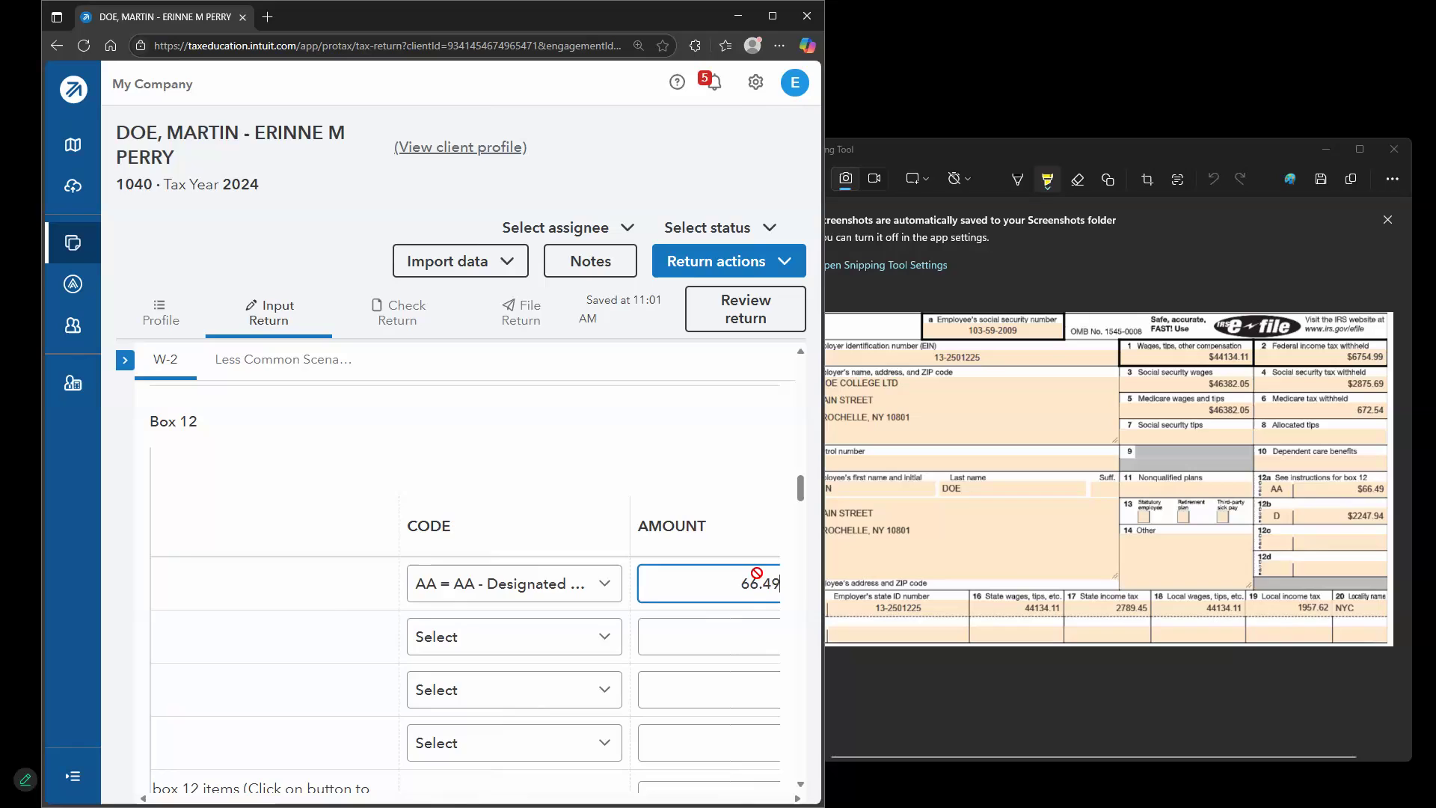
{"action": "key", "text": "Tab"}
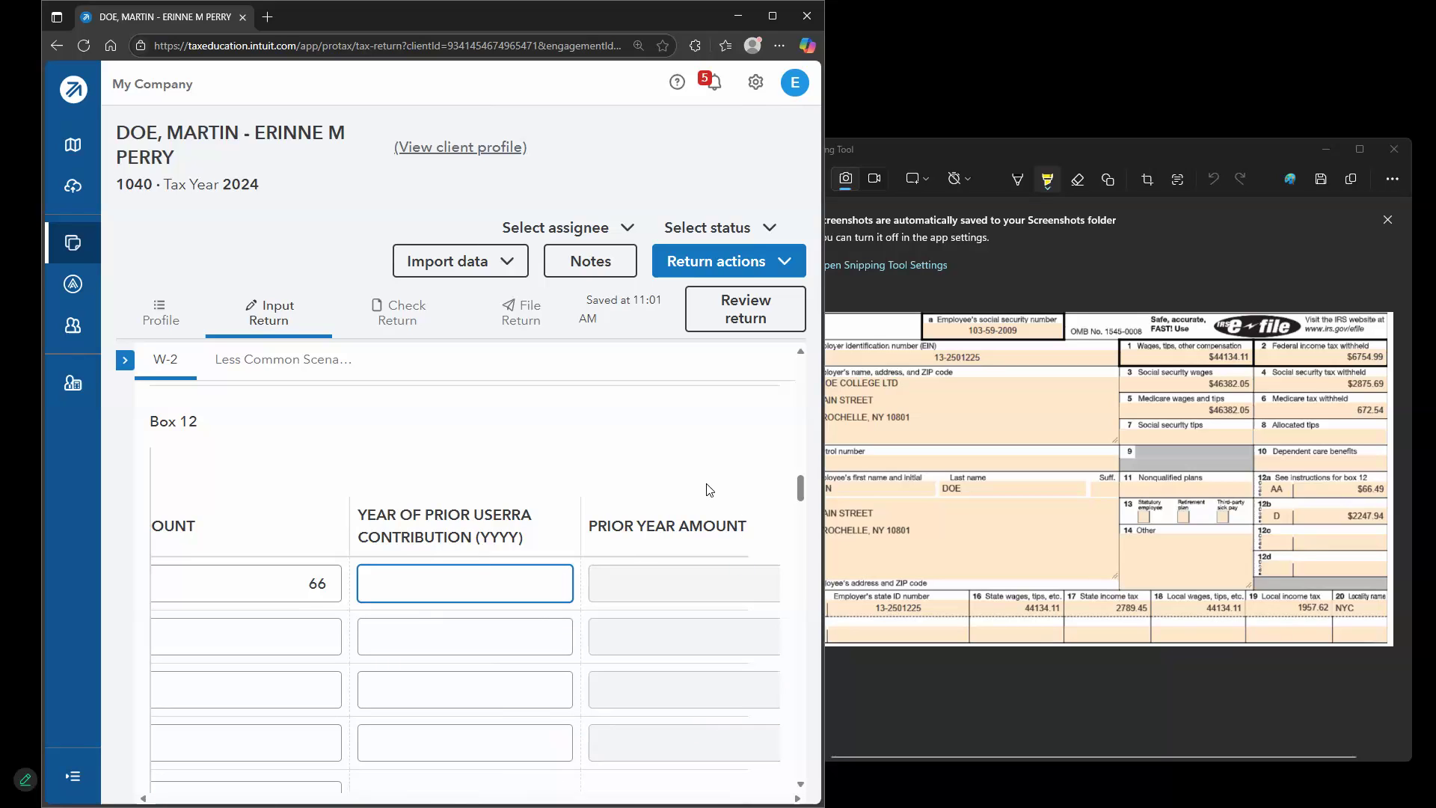
Set Box 12b to code D with amount 2247.94
{"action": "left_click_drag", "start_coordinate": [590, 525], "coordinate": [624, 525]}
{"action": "left_click_drag", "start_coordinate": [1075, 558], "coordinate": [1341, 508]}
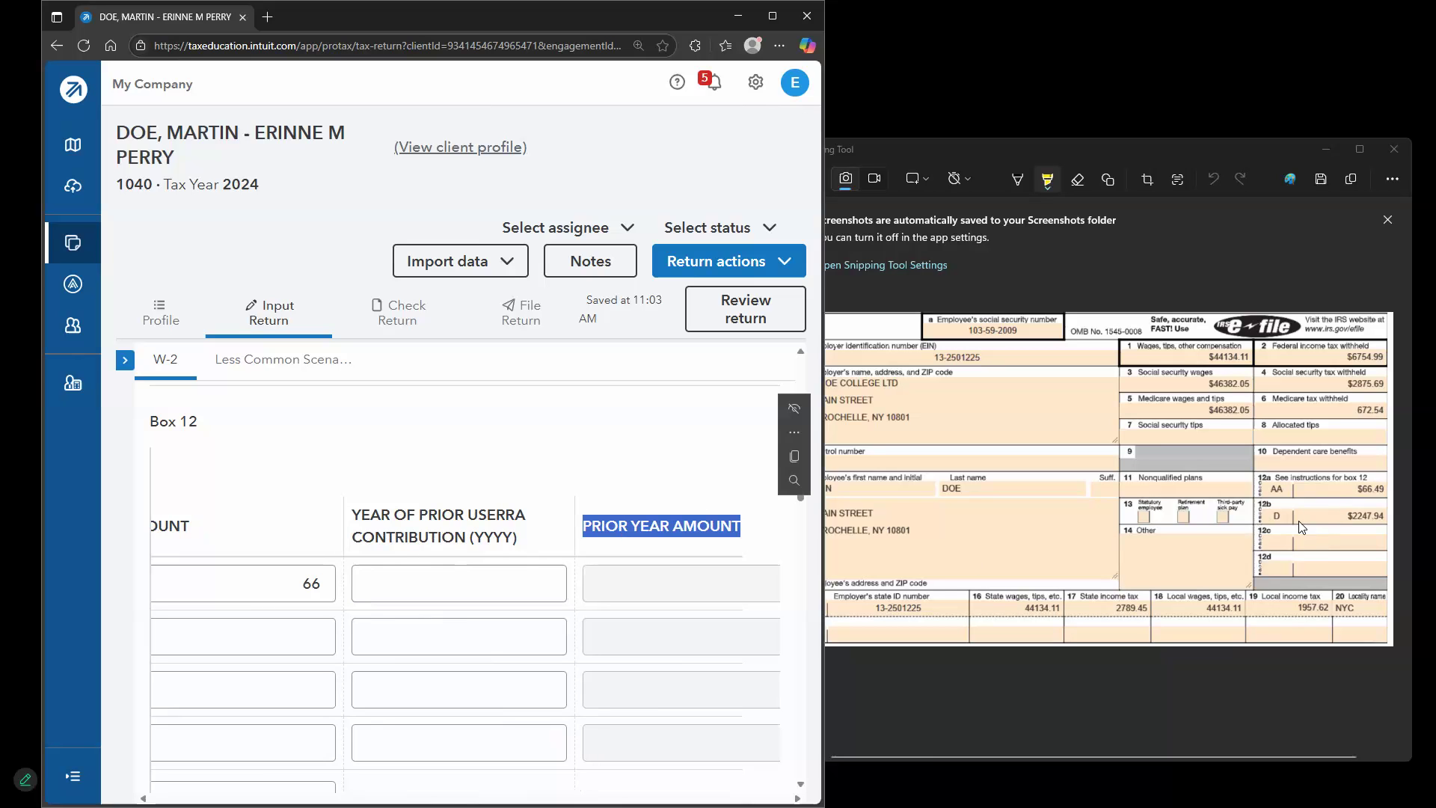
{"action": "left_click", "coordinate": [772, 16]}
{"action": "left_click", "coordinate": [572, 490]}
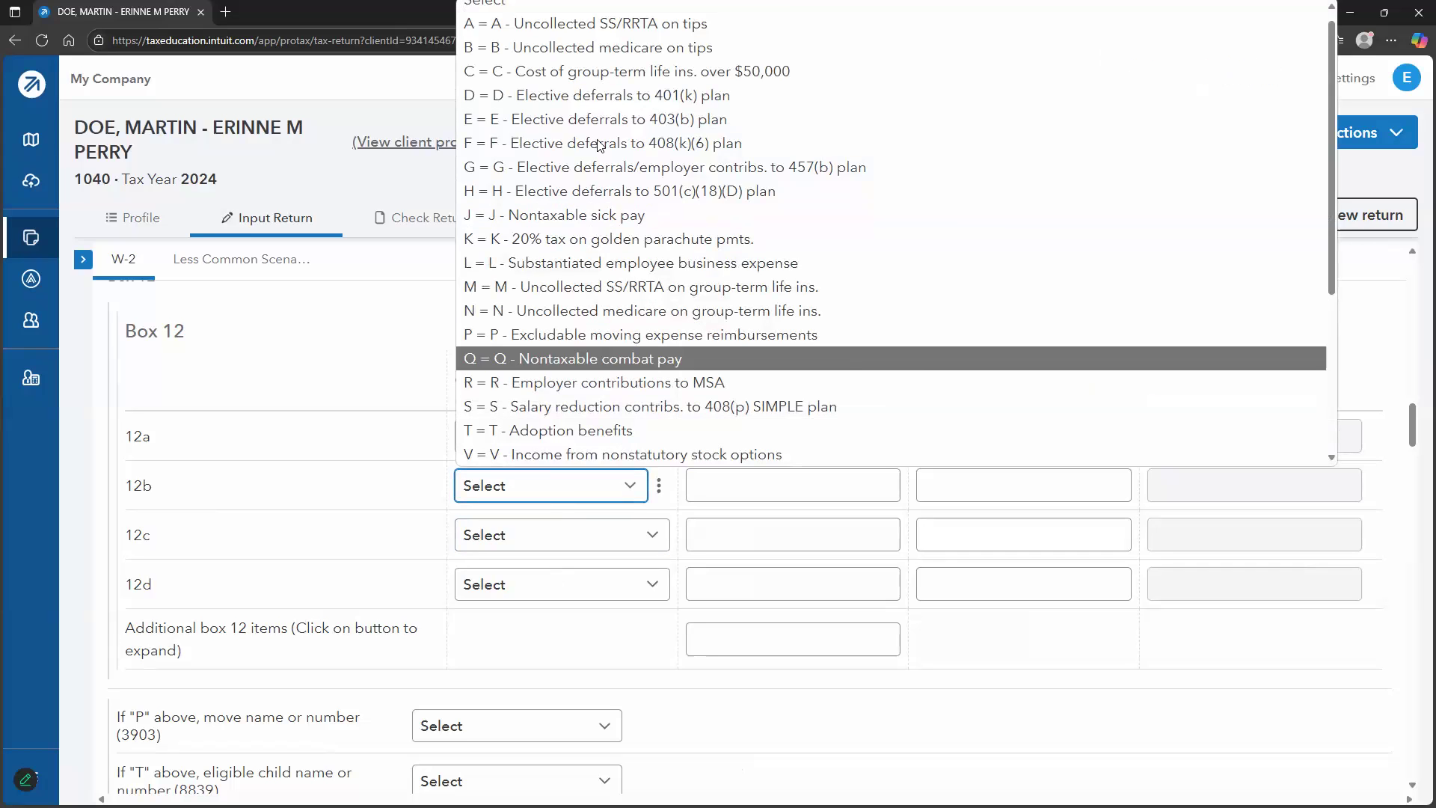
{"action": "left_click", "coordinate": [602, 95]}
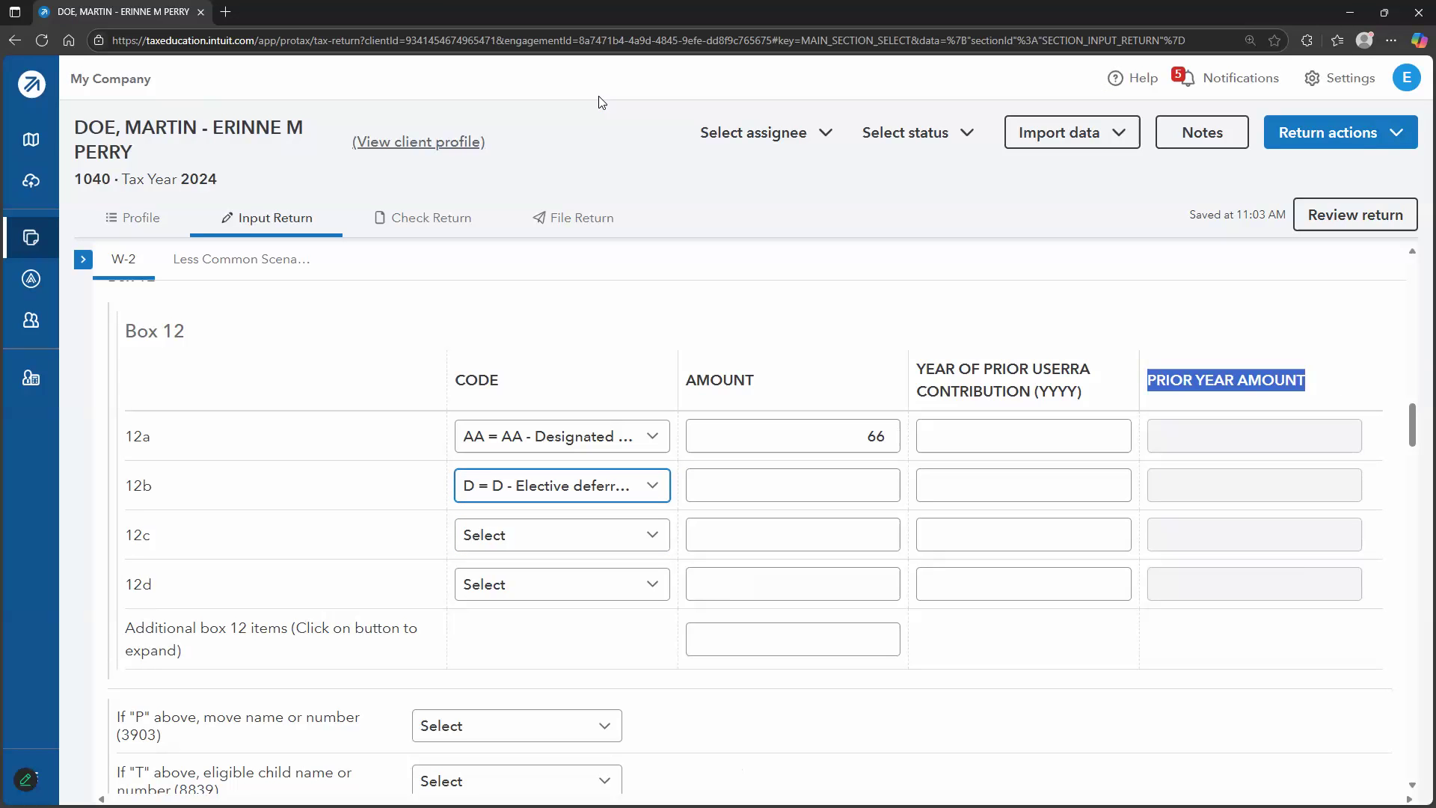
{"action": "left_click", "coordinate": [1384, 12]}
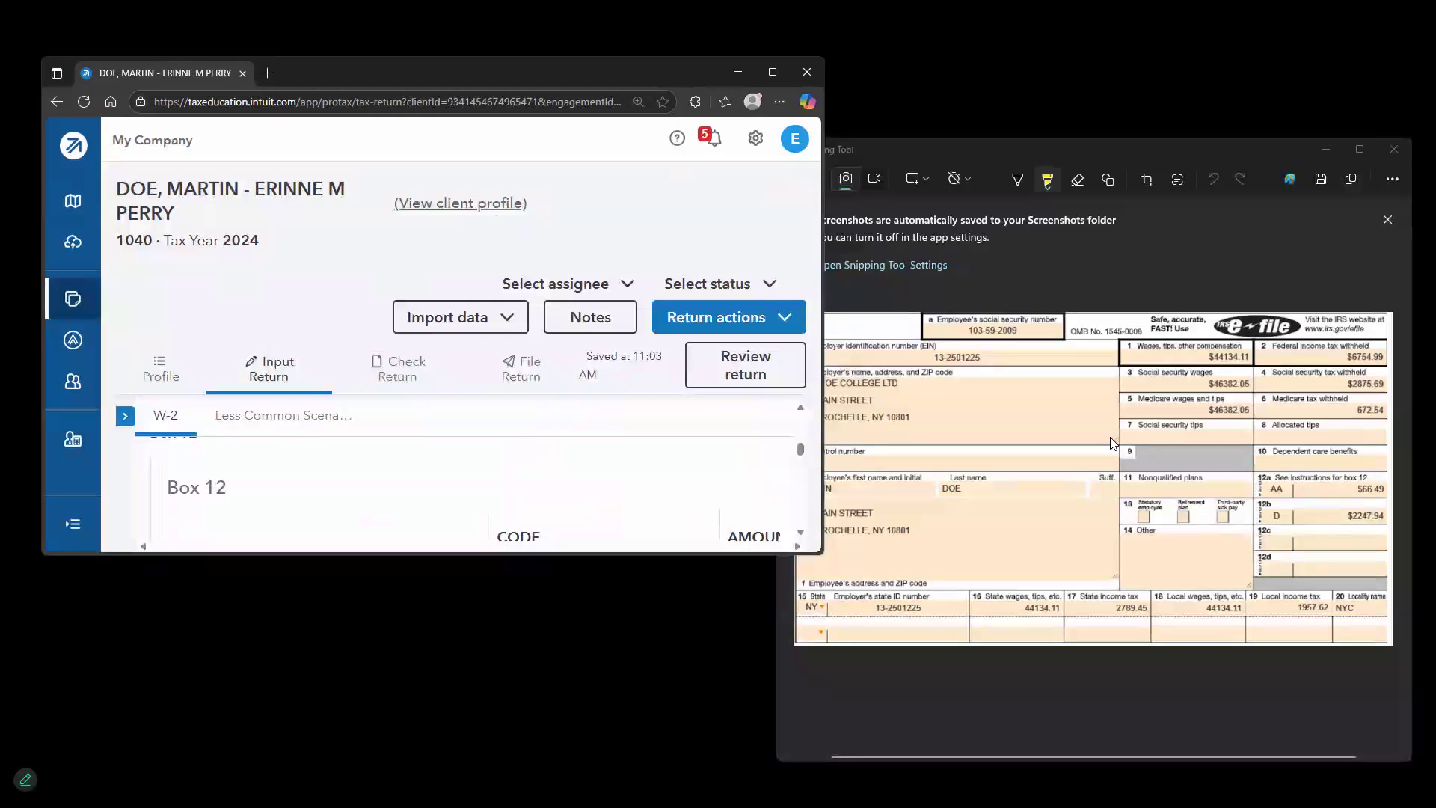
{"action": "scroll", "coordinate": [718, 460], "scroll_direction": "down", "scroll_amount": 3}
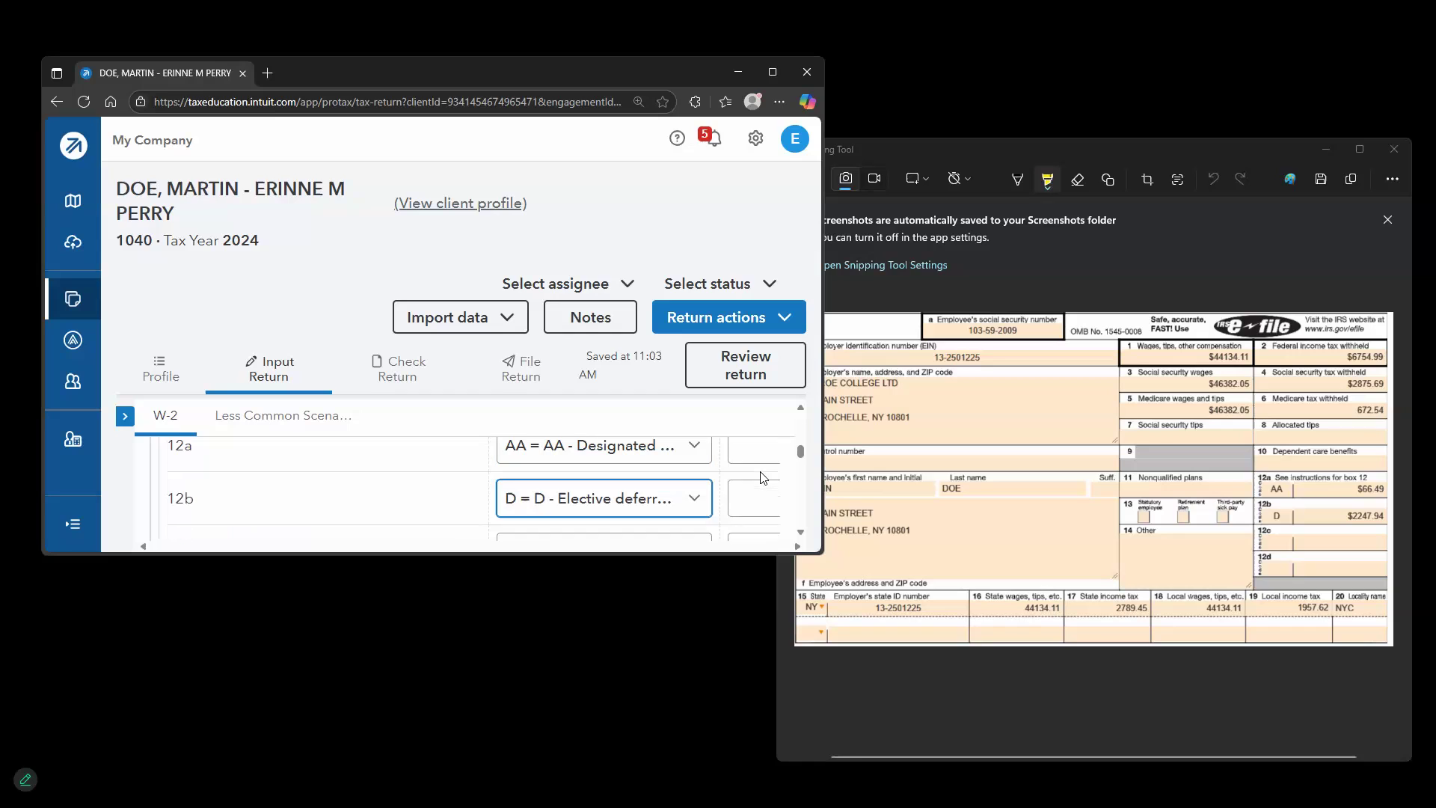
{"action": "left_click", "coordinate": [758, 492]}
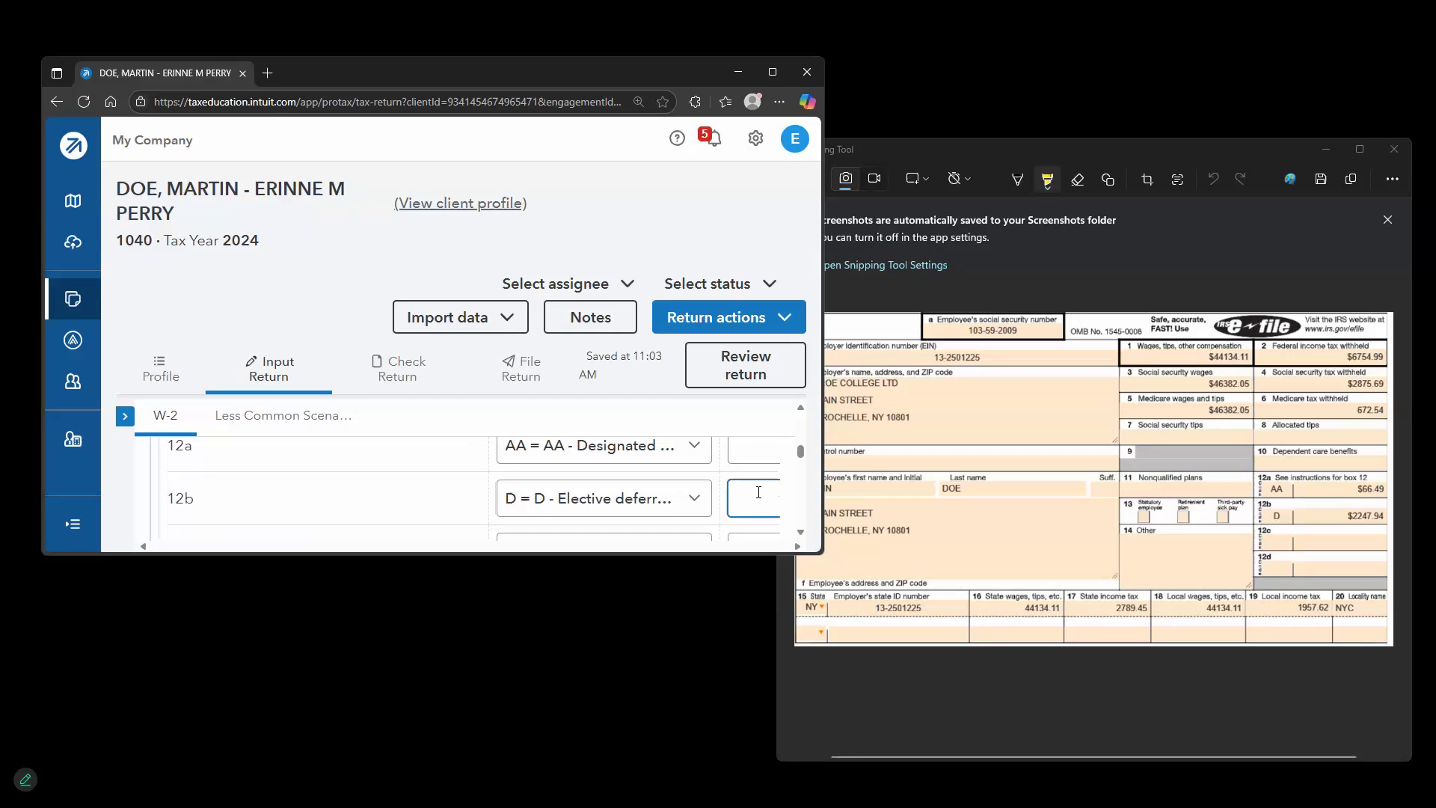
{"action": "type", "text": "2247.94"}
{"action": "key", "text": "Tab"}
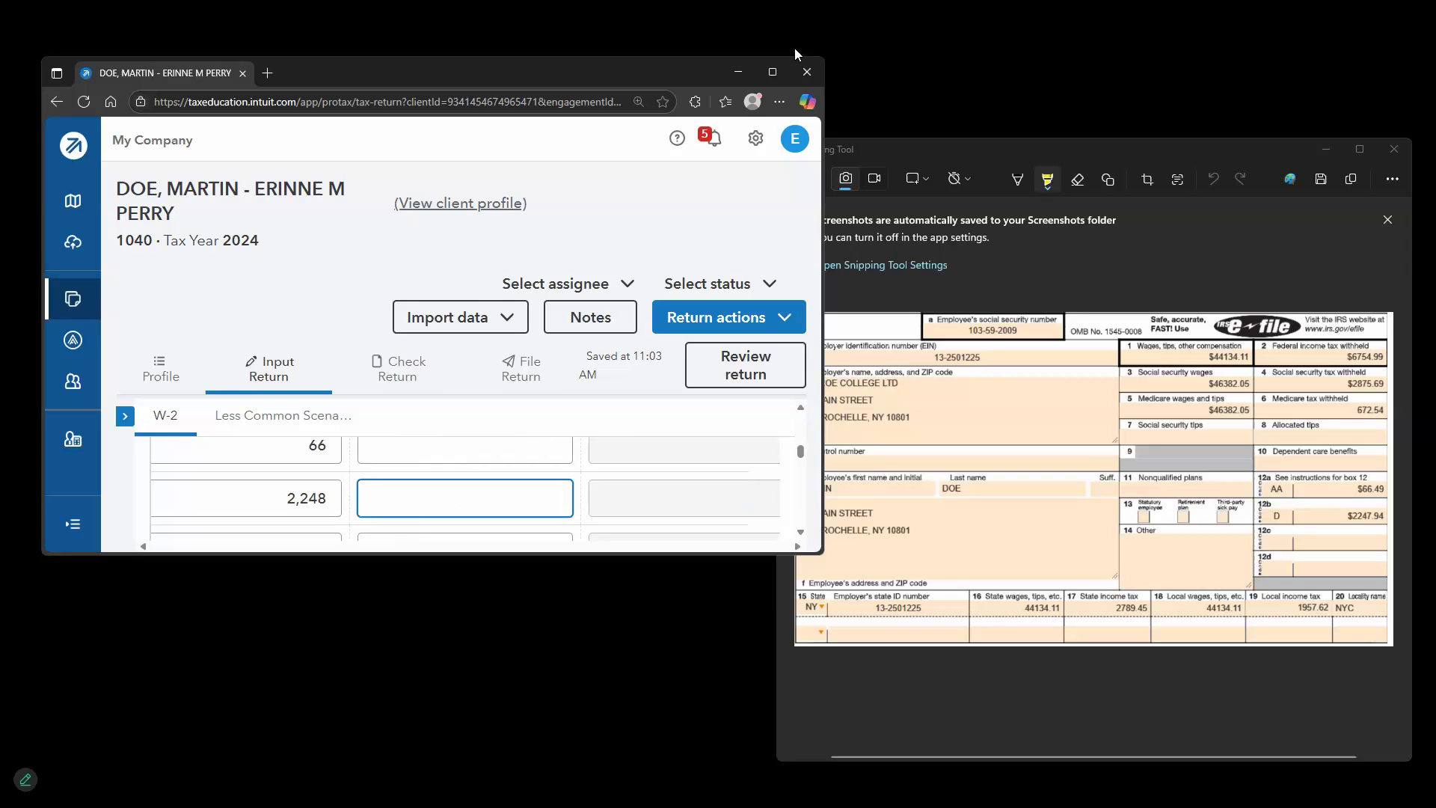
{"action": "left_click", "coordinate": [766, 72]}
{"action": "scroll", "coordinate": [642, 528], "scroll_direction": "up", "scroll_amount": 5}
{"action": "scroll", "coordinate": [747, 528], "scroll_direction": "up", "scroll_amount": 5}
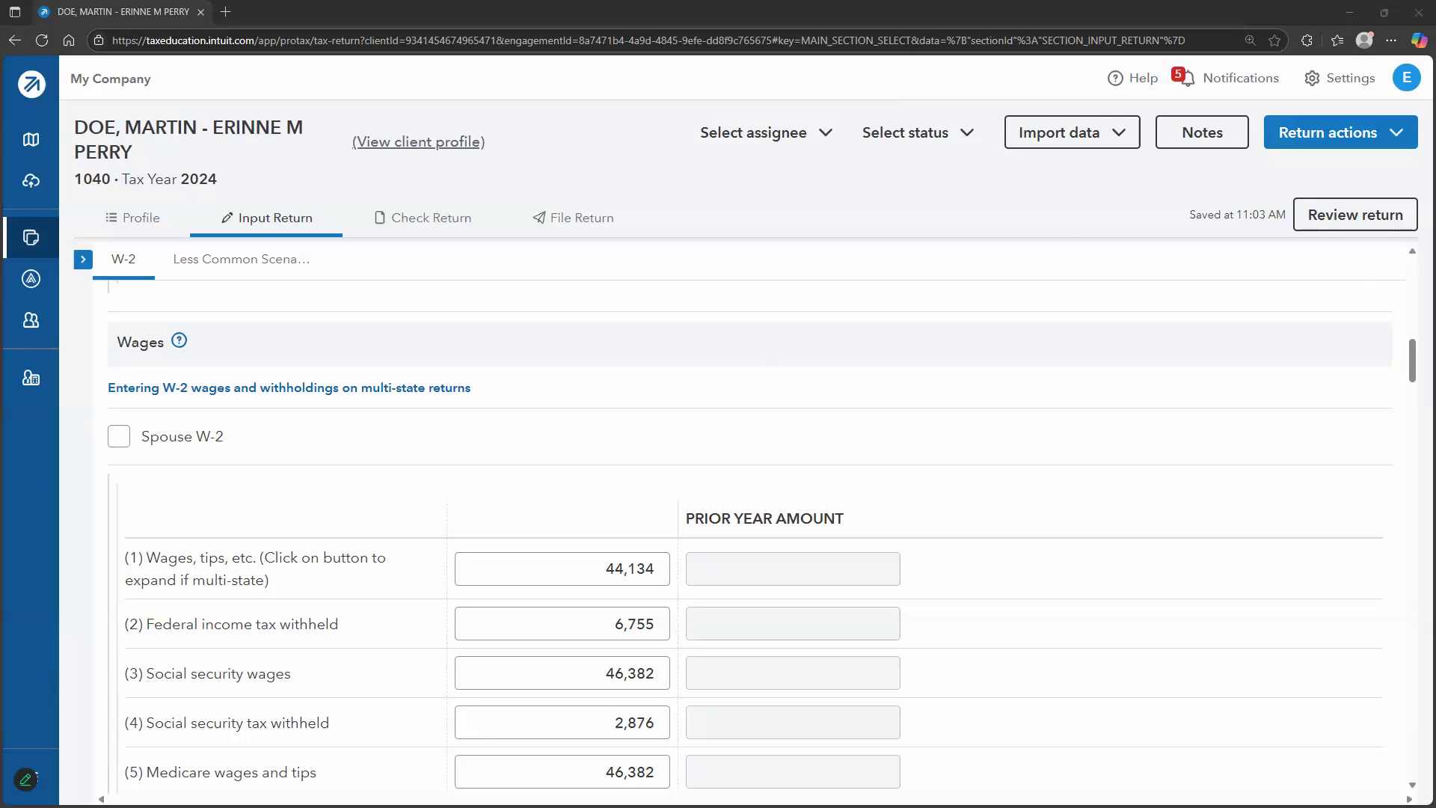
Compute 46382 − 44134 = 2,248 in Calculator to verify the Box 12b amount
{"action": "left_click_drag", "start_coordinate": [1, 330], "coordinate": [1192, 386]}
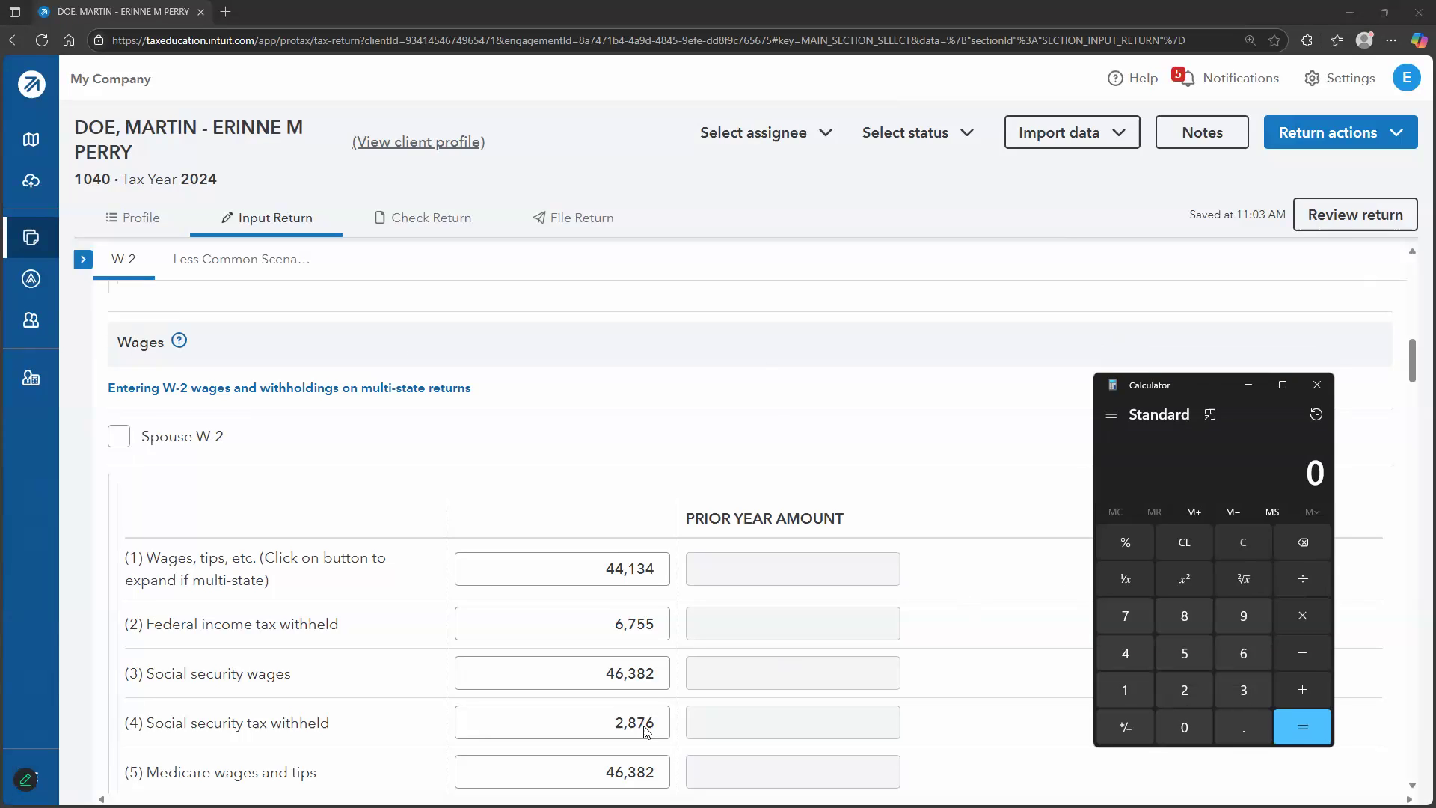
{"action": "type", "text": "46382"}
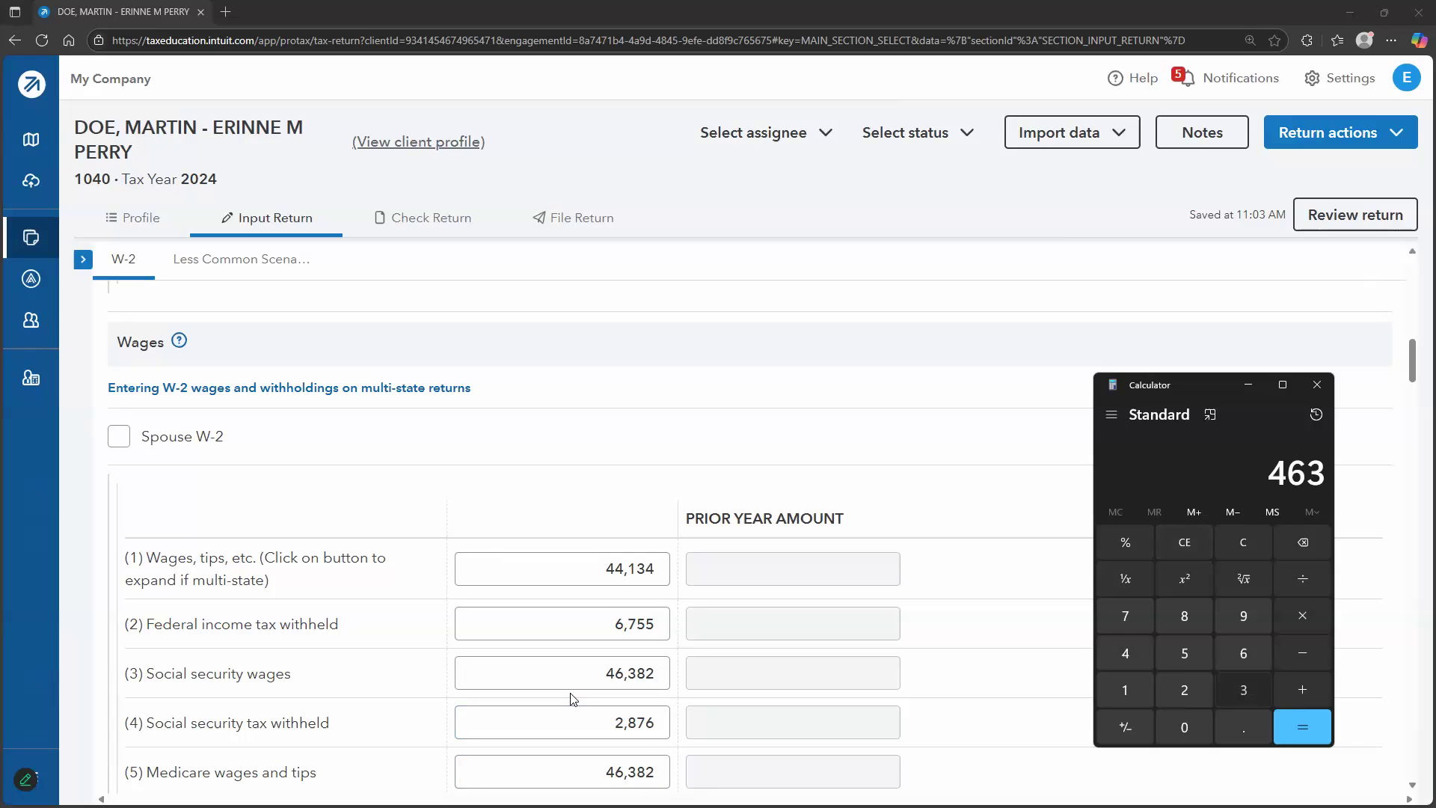
{"action": "key", "text": "minus"}
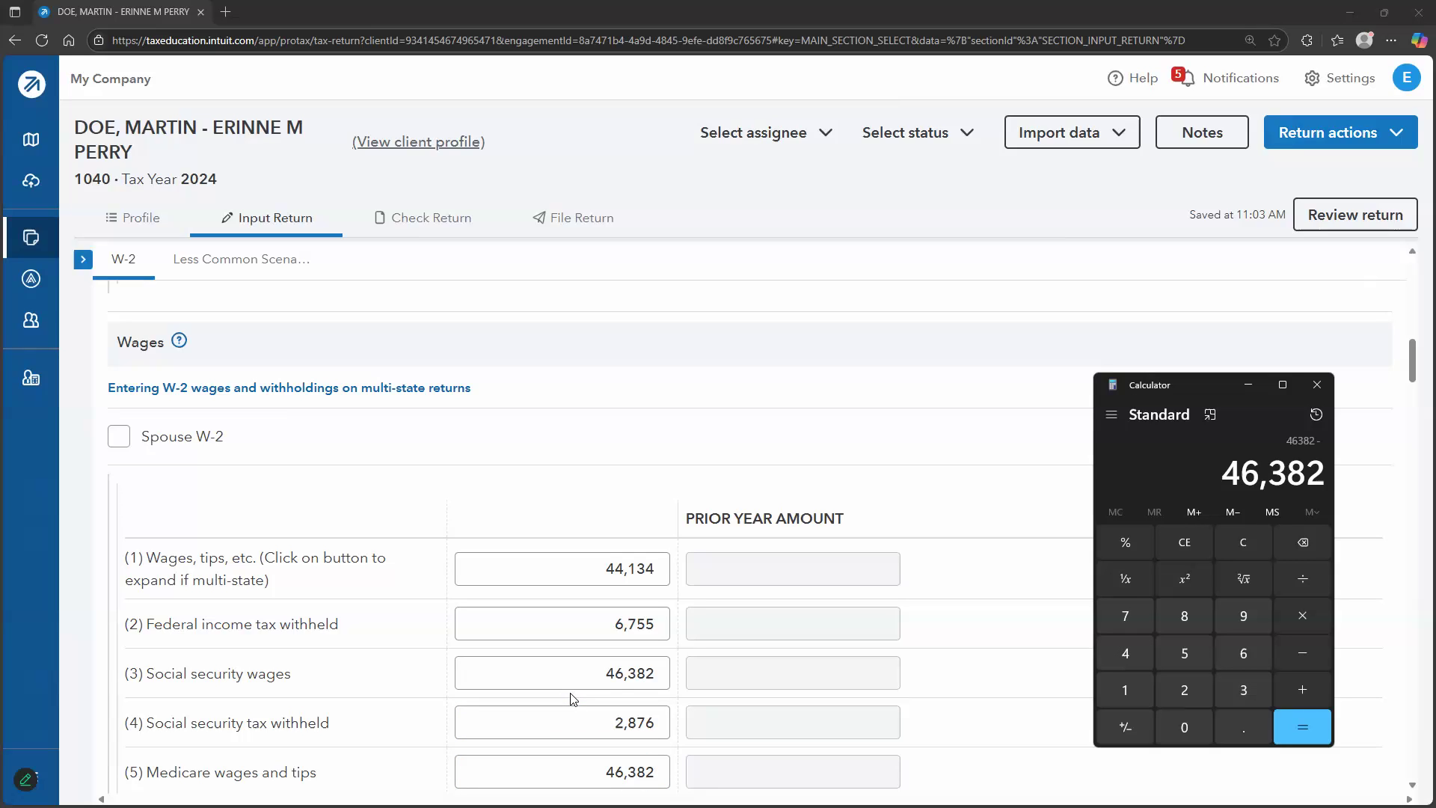
{"action": "type", "text": "44"}
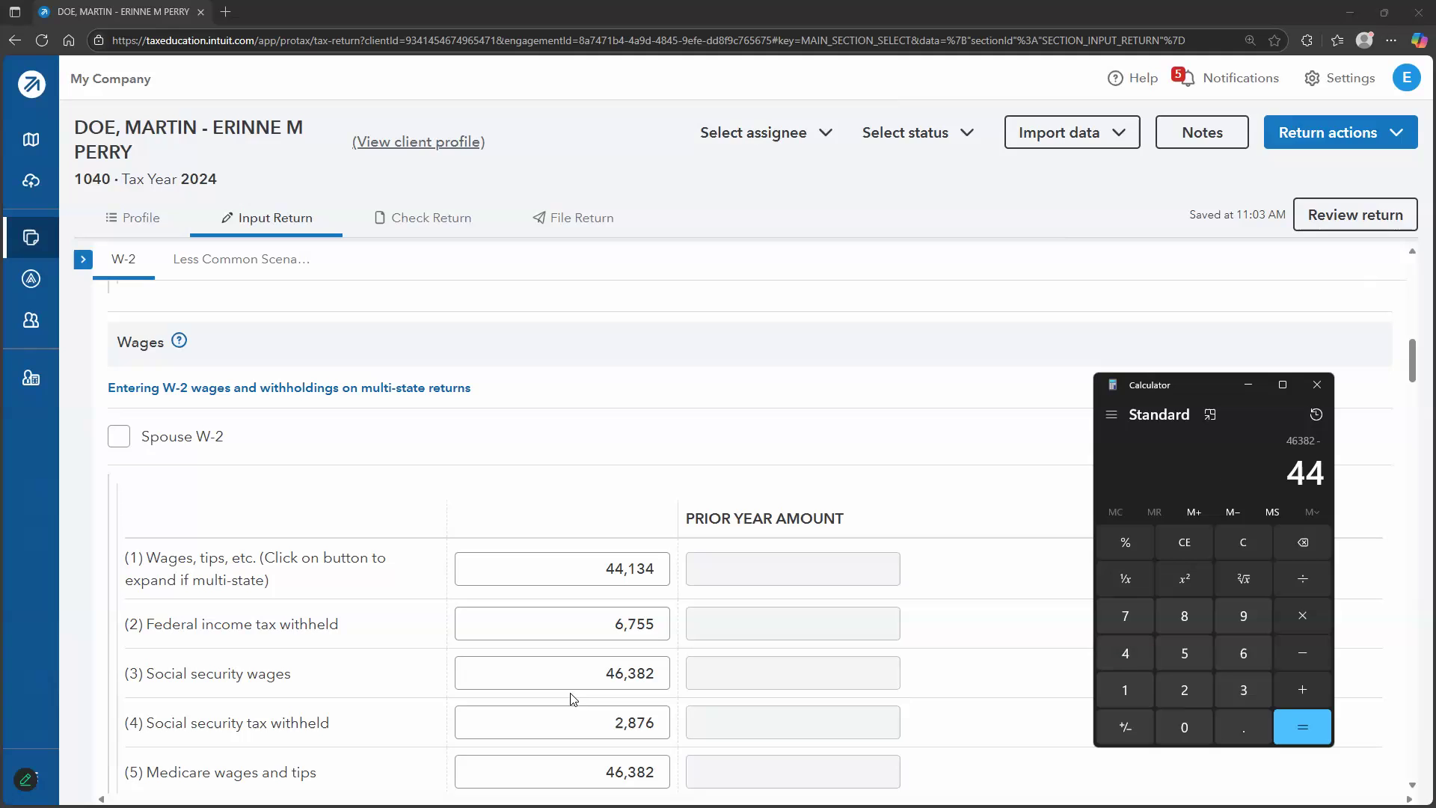
{"action": "type", "text": ",134"}
{"action": "key", "text": "Return"}
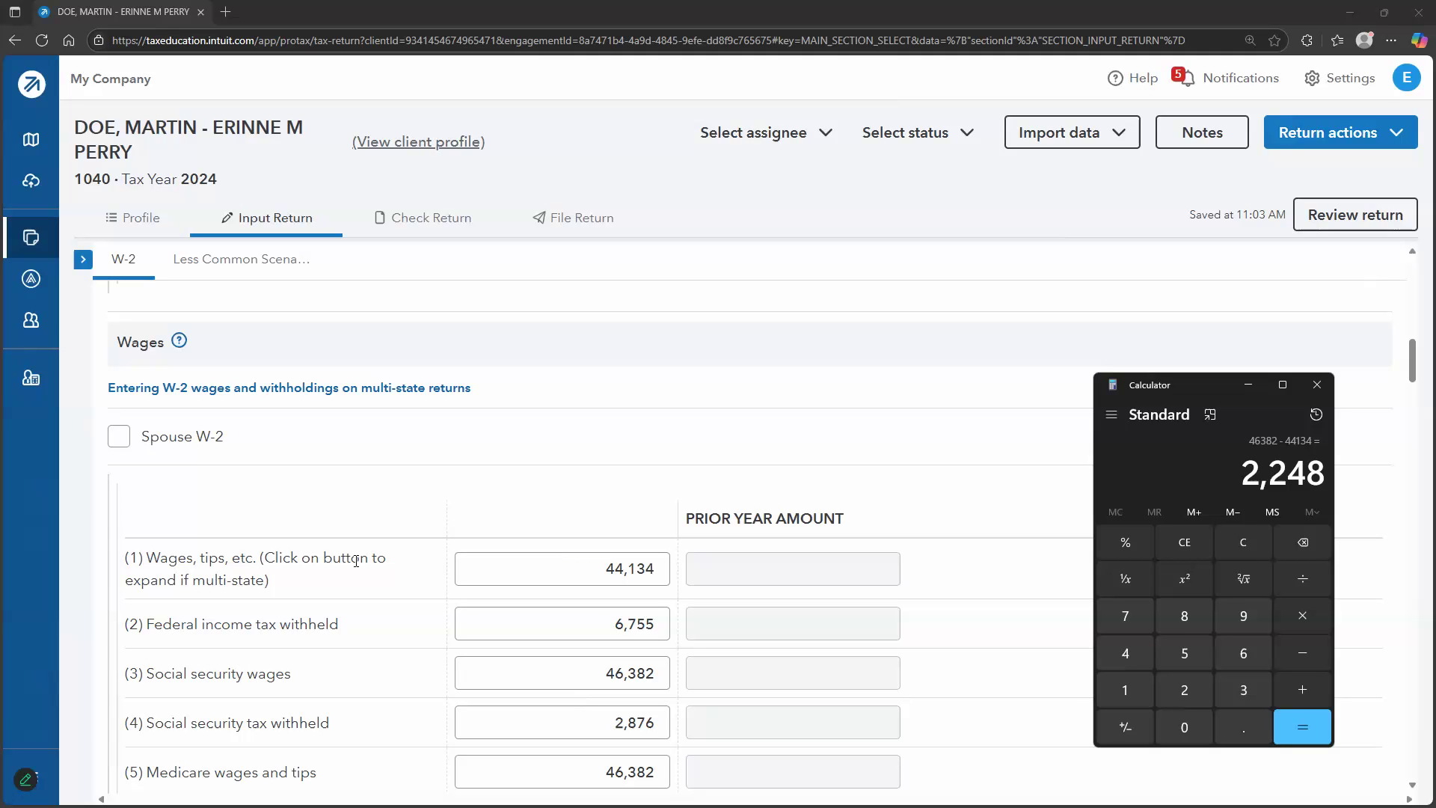
{"action": "scroll", "coordinate": [621, 578], "scroll_direction": "down", "scroll_amount": 1}
{"action": "scroll", "coordinate": [760, 631], "scroll_direction": "down", "scroll_amount": 8}
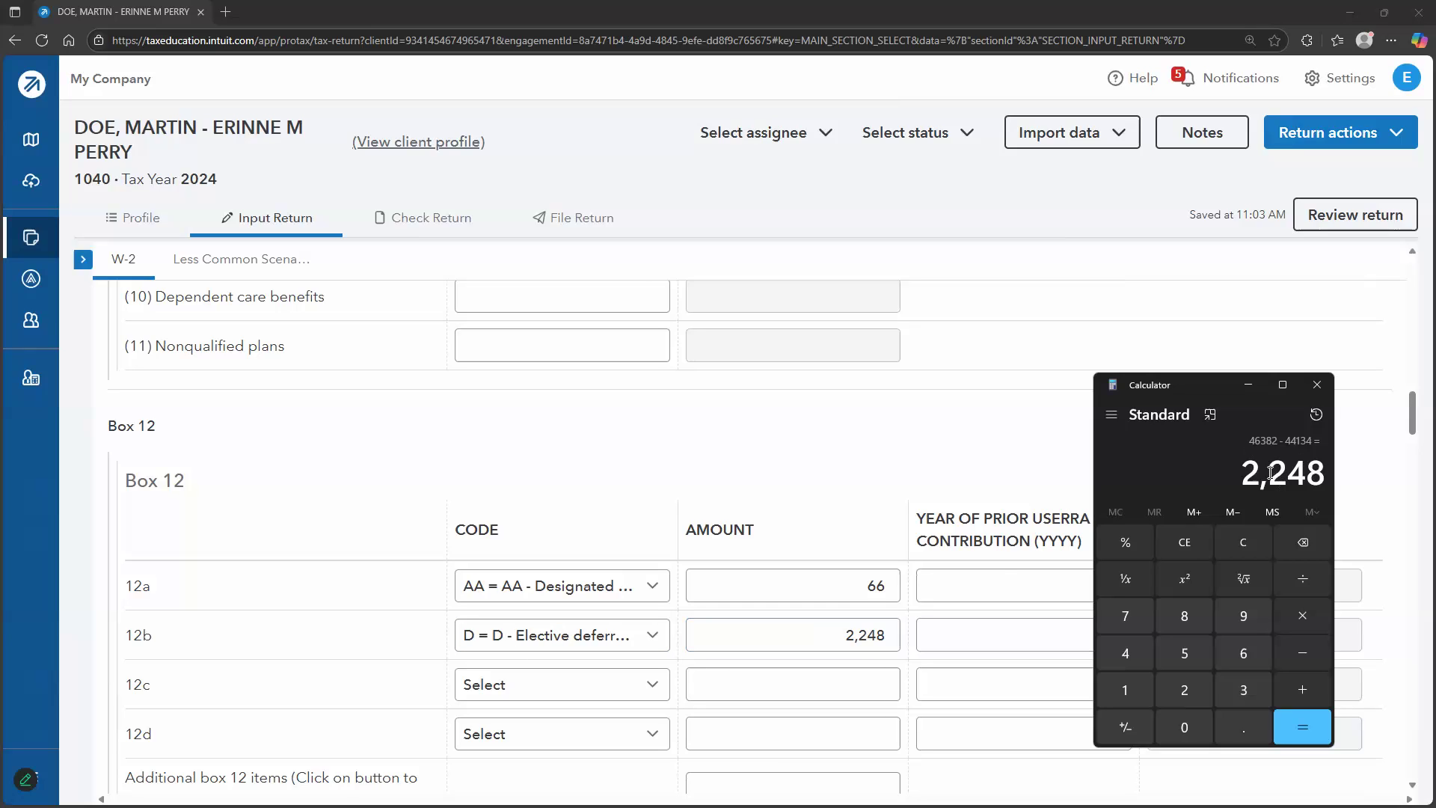
Check the W-2 entry fields around the empty box 12c amount
{"action": "left_click", "coordinate": [865, 689]}
{"action": "scroll", "coordinate": [451, 498], "scroll_direction": "up", "scroll_amount": 10}
{"action": "scroll", "coordinate": [524, 632], "scroll_direction": "down", "scroll_amount": 2}
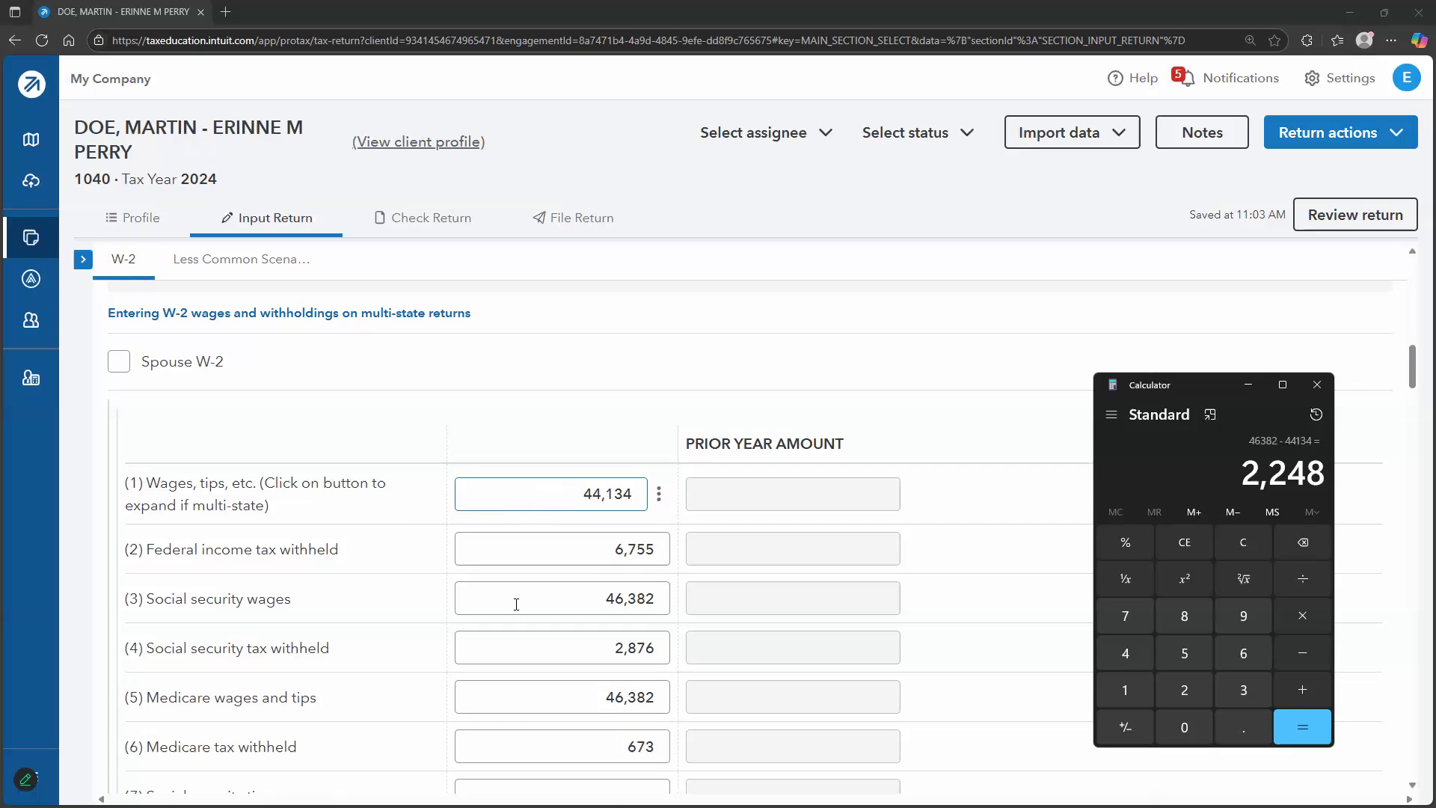
{"action": "scroll", "coordinate": [883, 546], "scroll_direction": "down", "scroll_amount": 10}
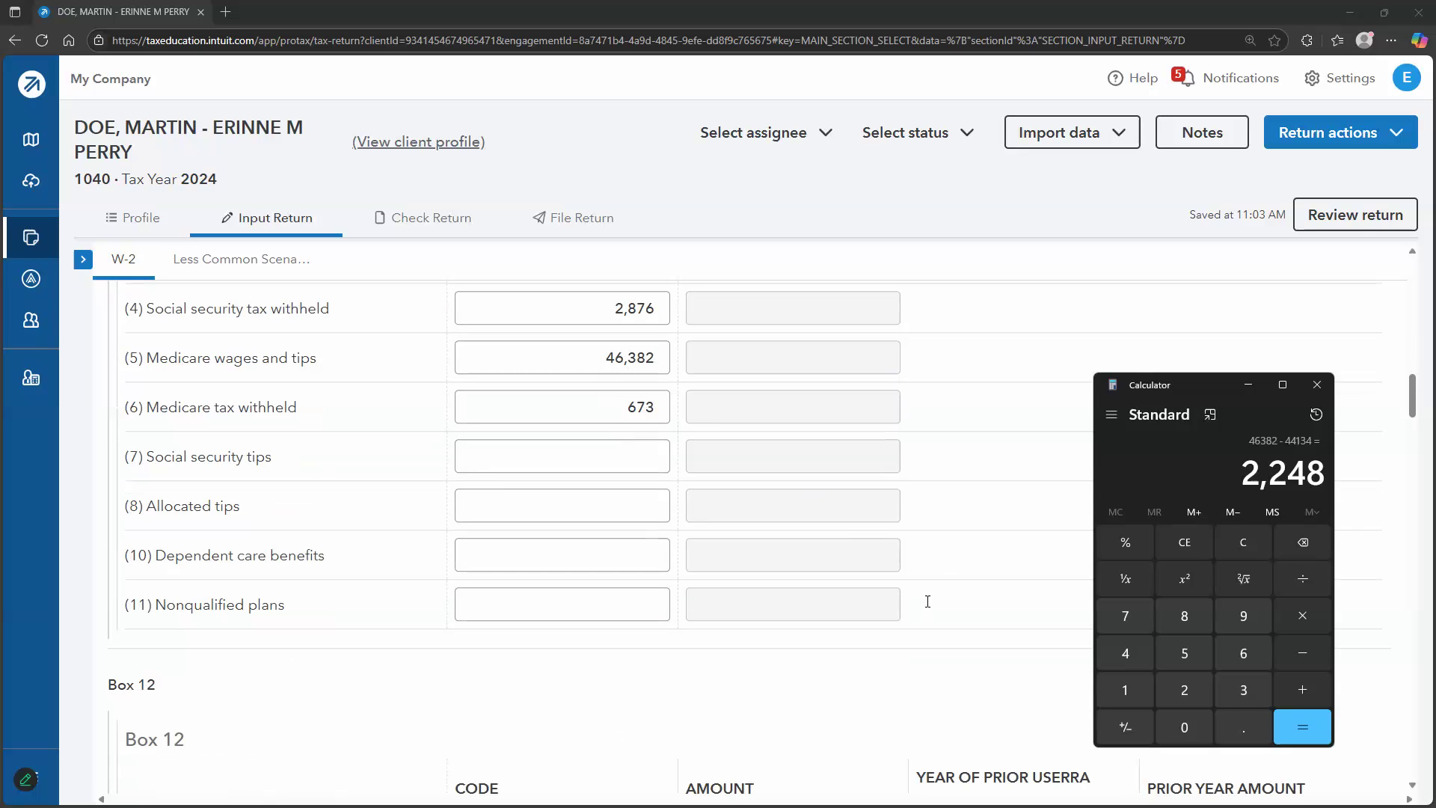
{"action": "scroll", "coordinate": [831, 574], "scroll_direction": "down", "scroll_amount": 7}
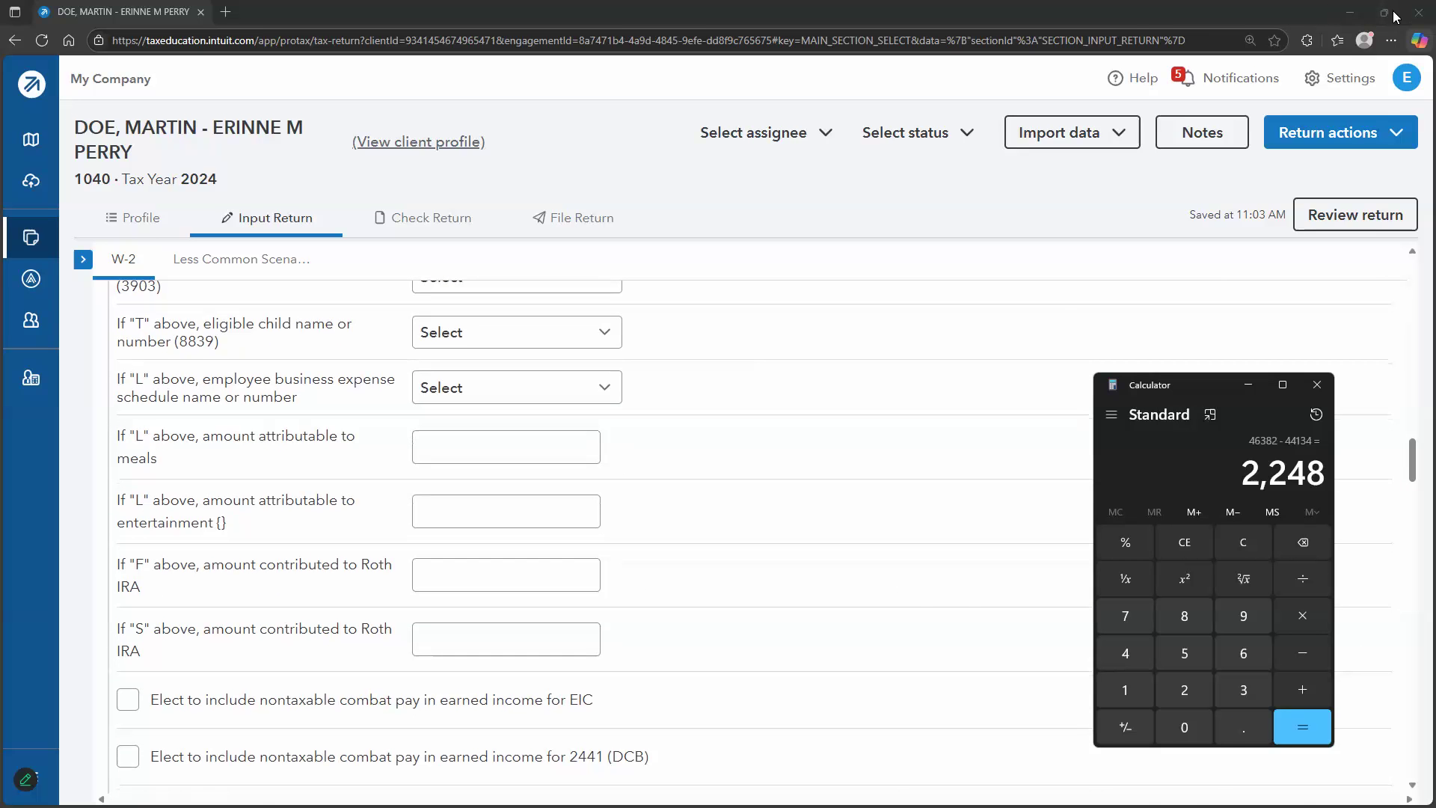
Shrink the browser window, close the calculator and begin a new screen capture
{"action": "left_click", "coordinate": [1384, 12]}
{"action": "left_click", "coordinate": [1317, 384]}
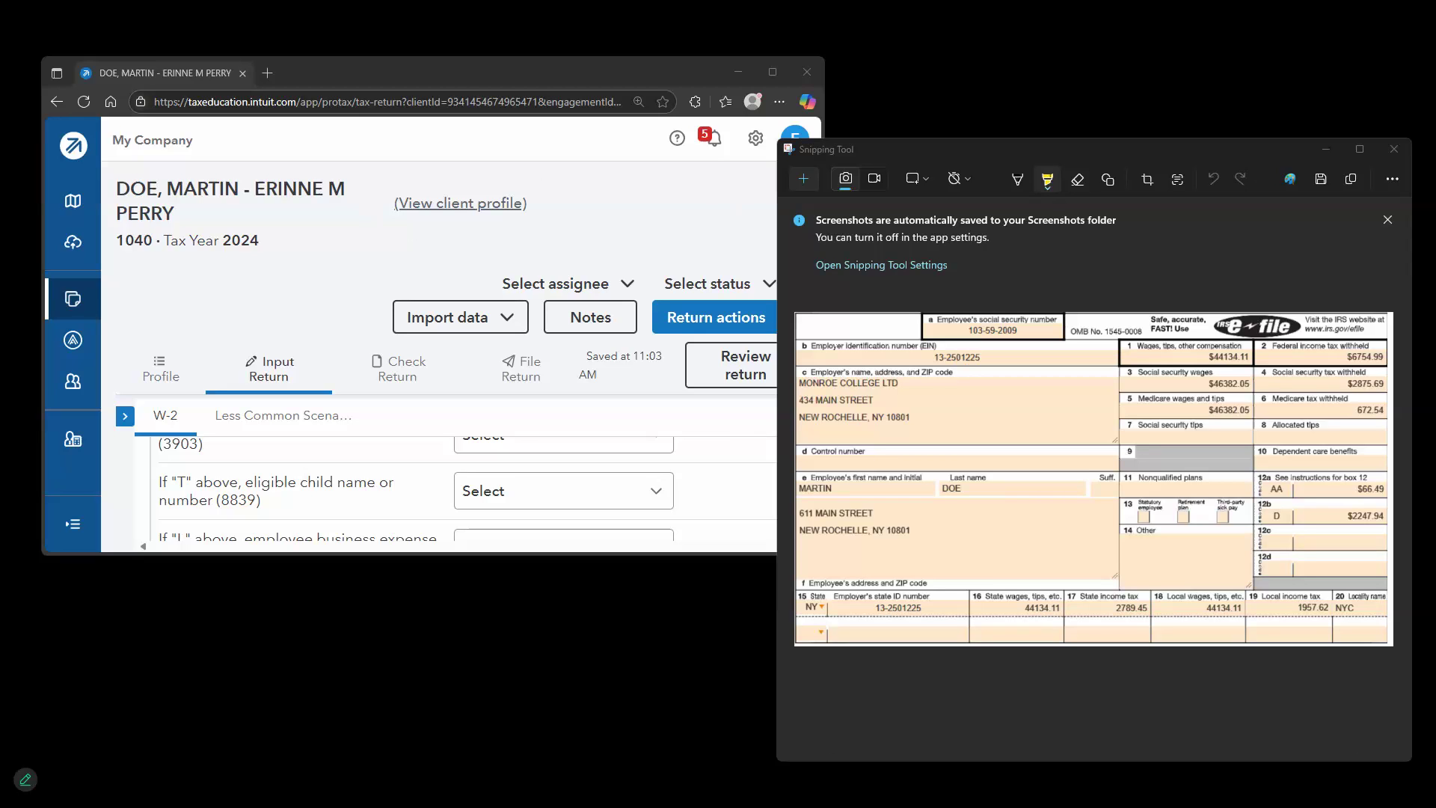
{"action": "left_click", "coordinate": [806, 178]}
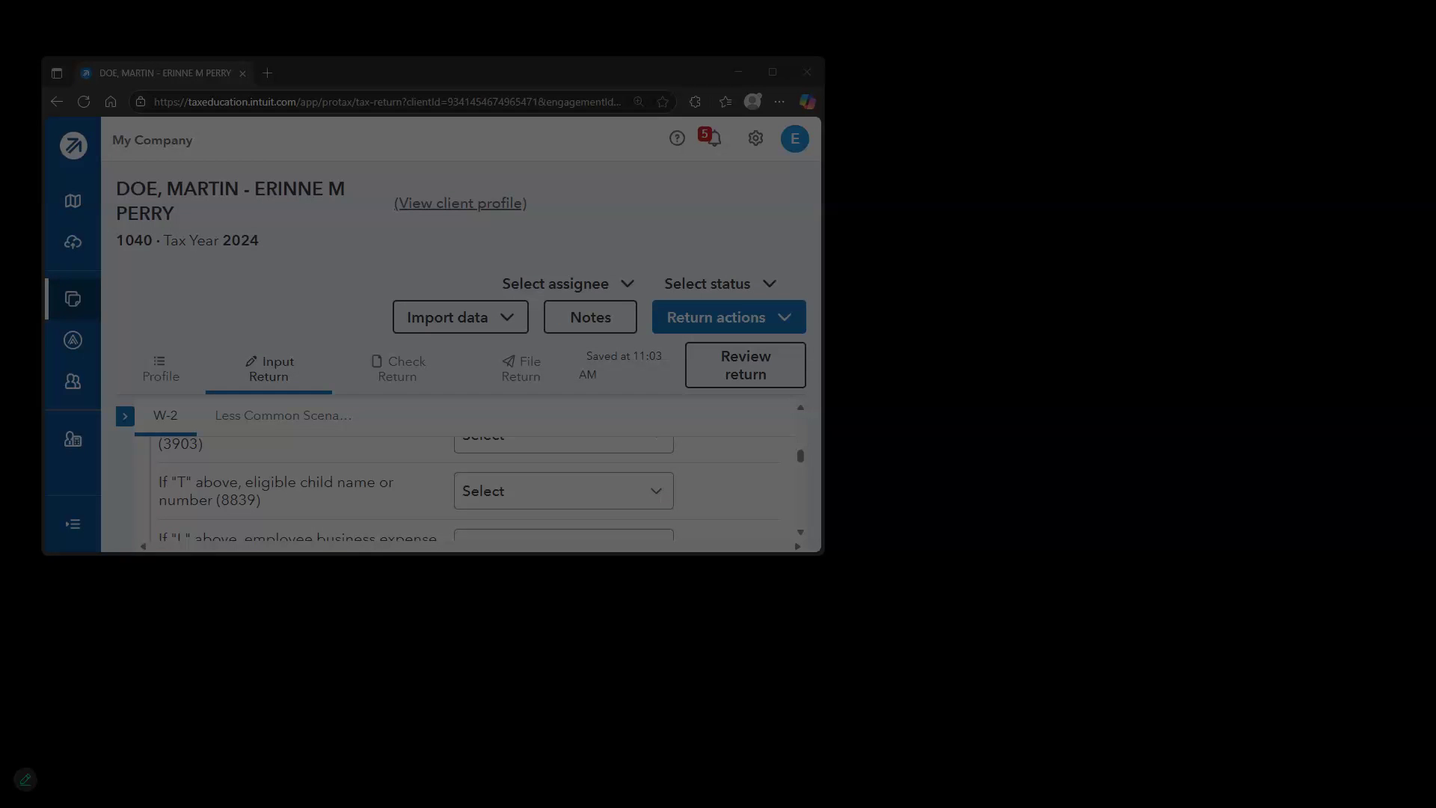
Open the Dividend Income (1099-DIV) quick entry and fit the browser beside the 1099-DIV image
{"action": "key", "text": "Escape"}
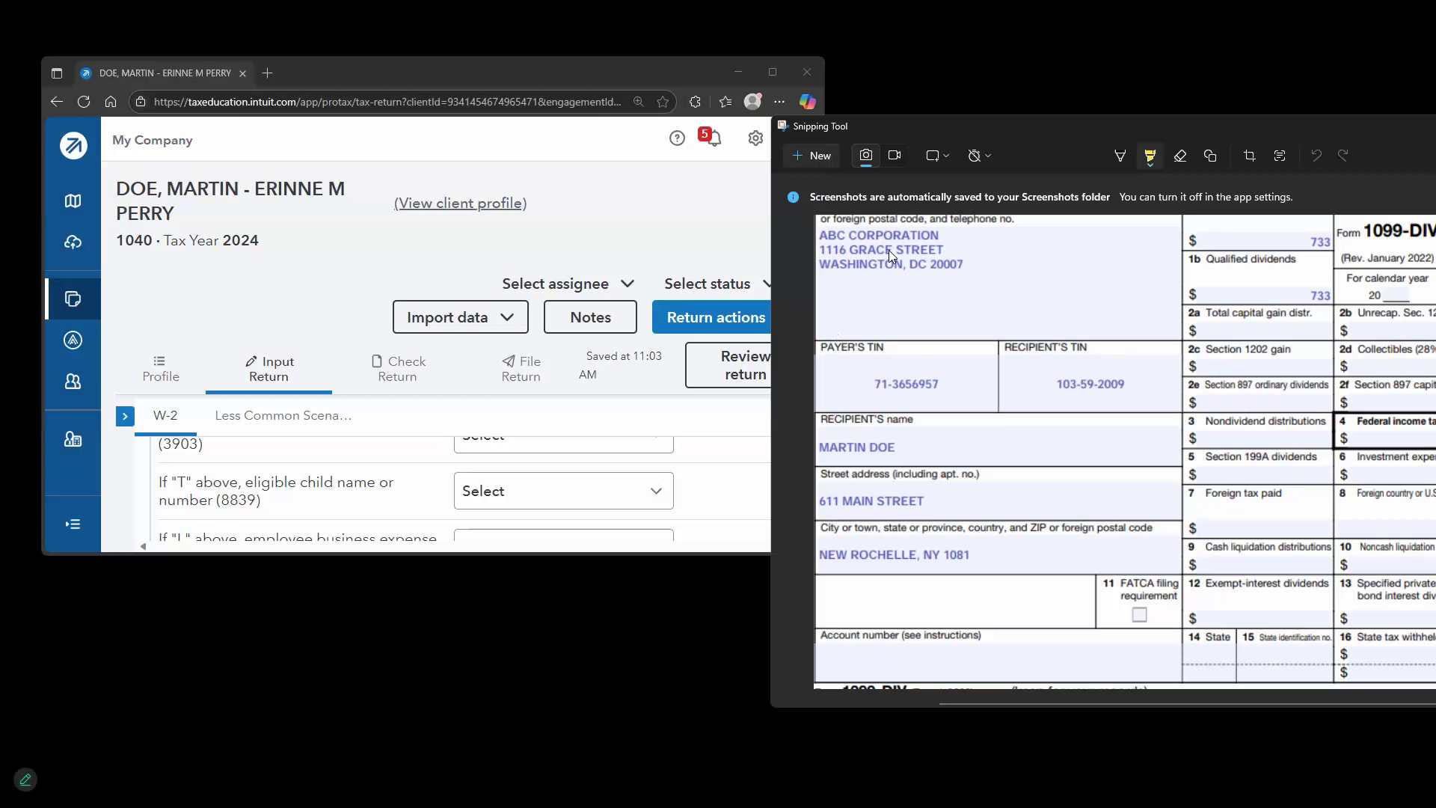
{"action": "left_click", "coordinate": [125, 416]}
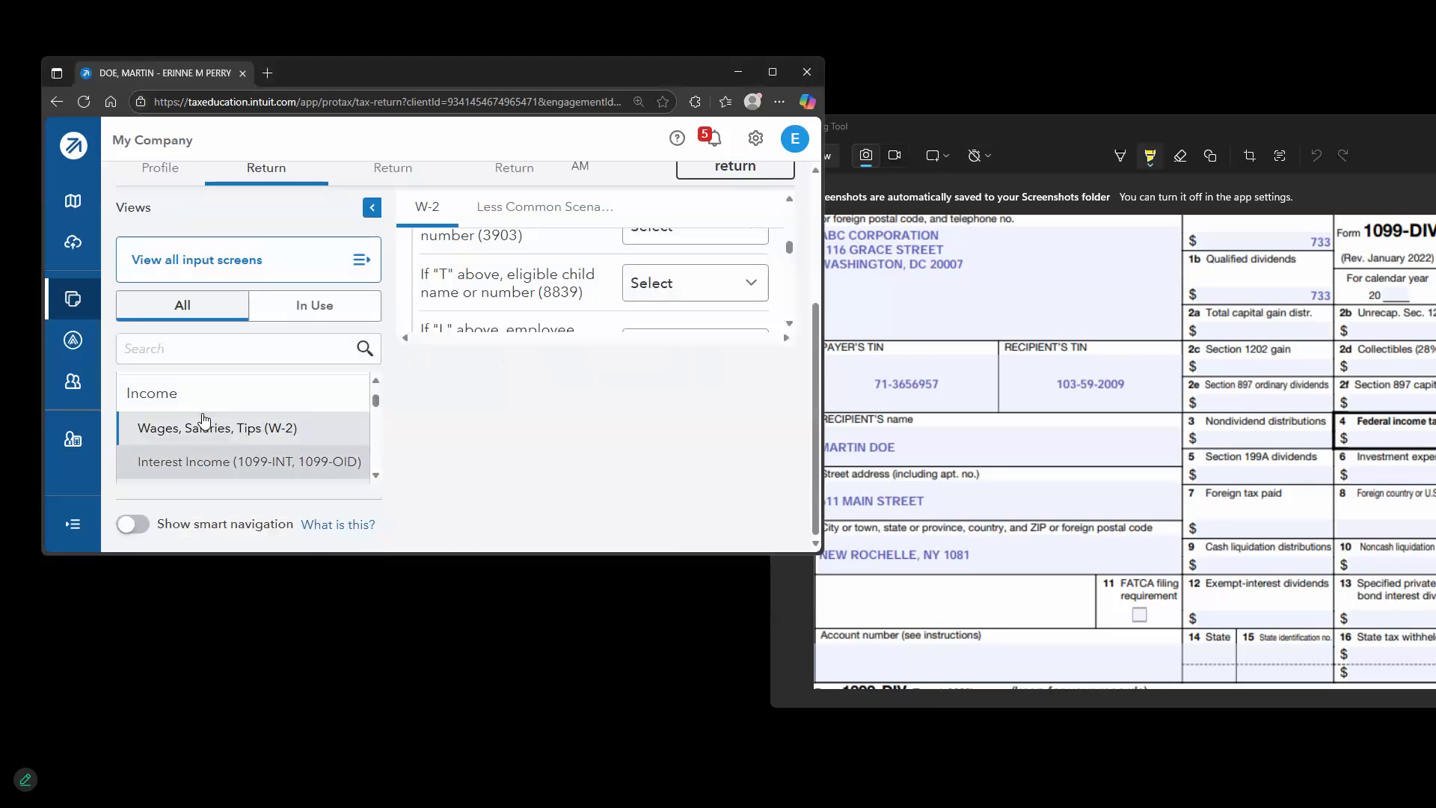
{"action": "left_click_drag", "start_coordinate": [337, 561], "coordinate": [362, 807]}
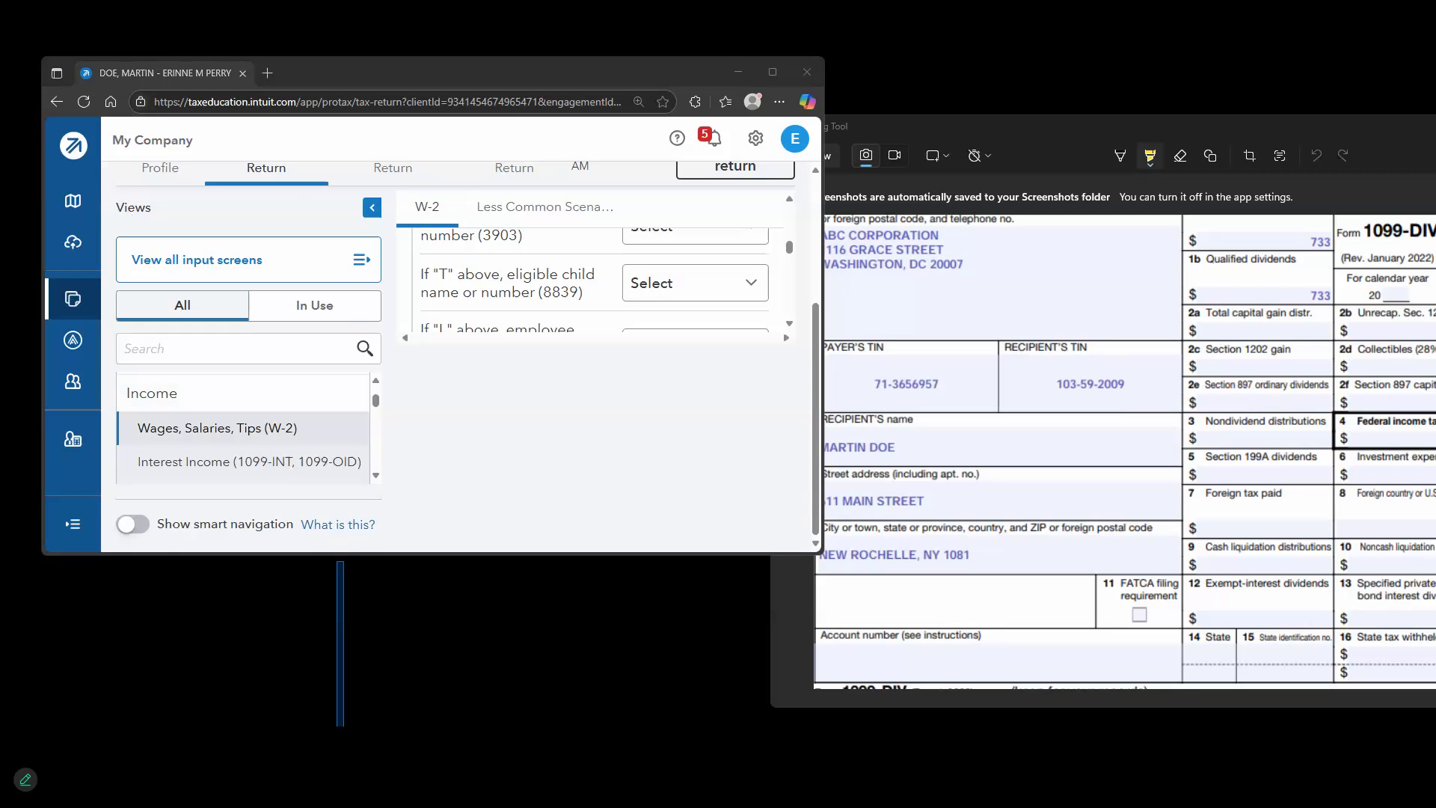
{"action": "left_click_drag", "start_coordinate": [458, 554], "coordinate": [418, 806]}
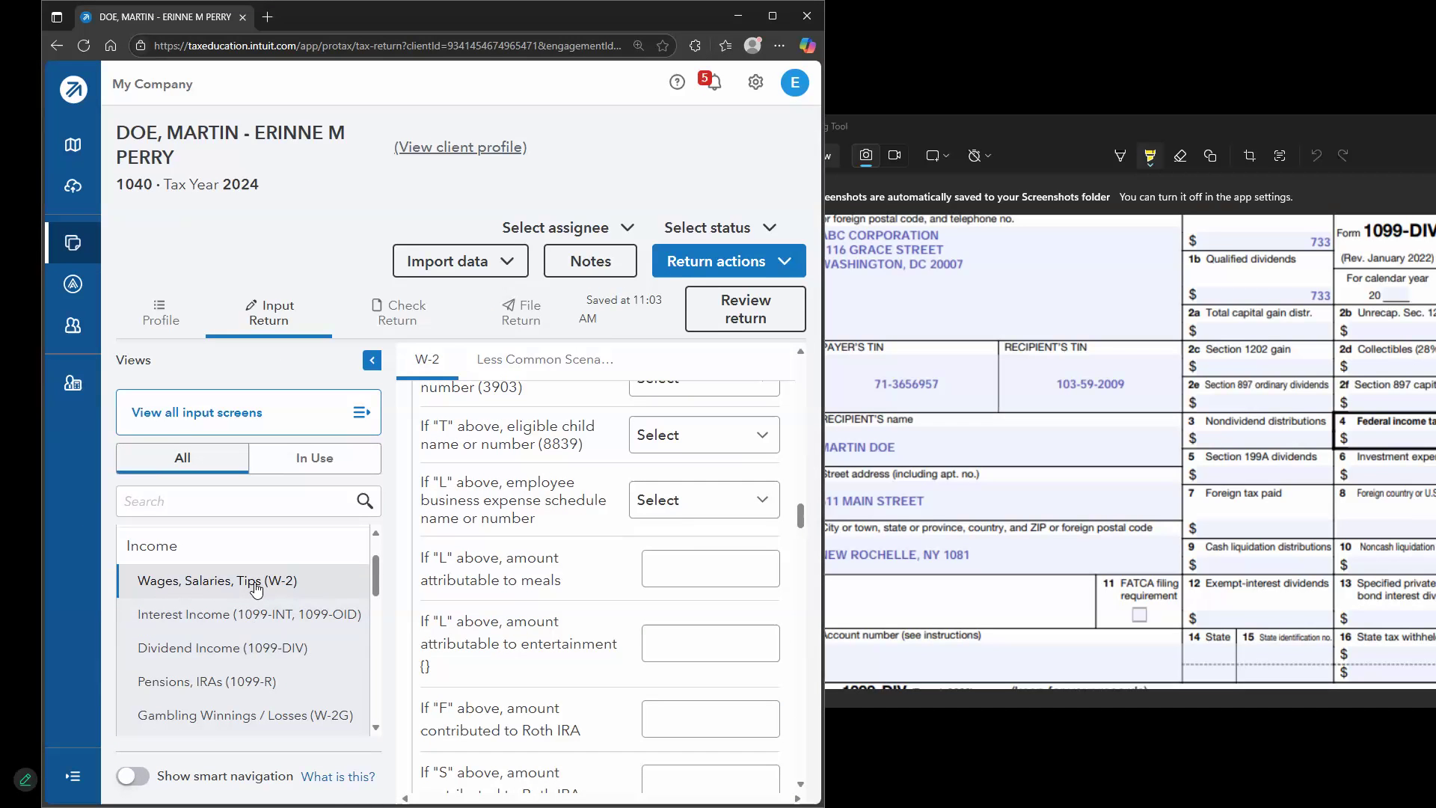
{"action": "left_click", "coordinate": [232, 648]}
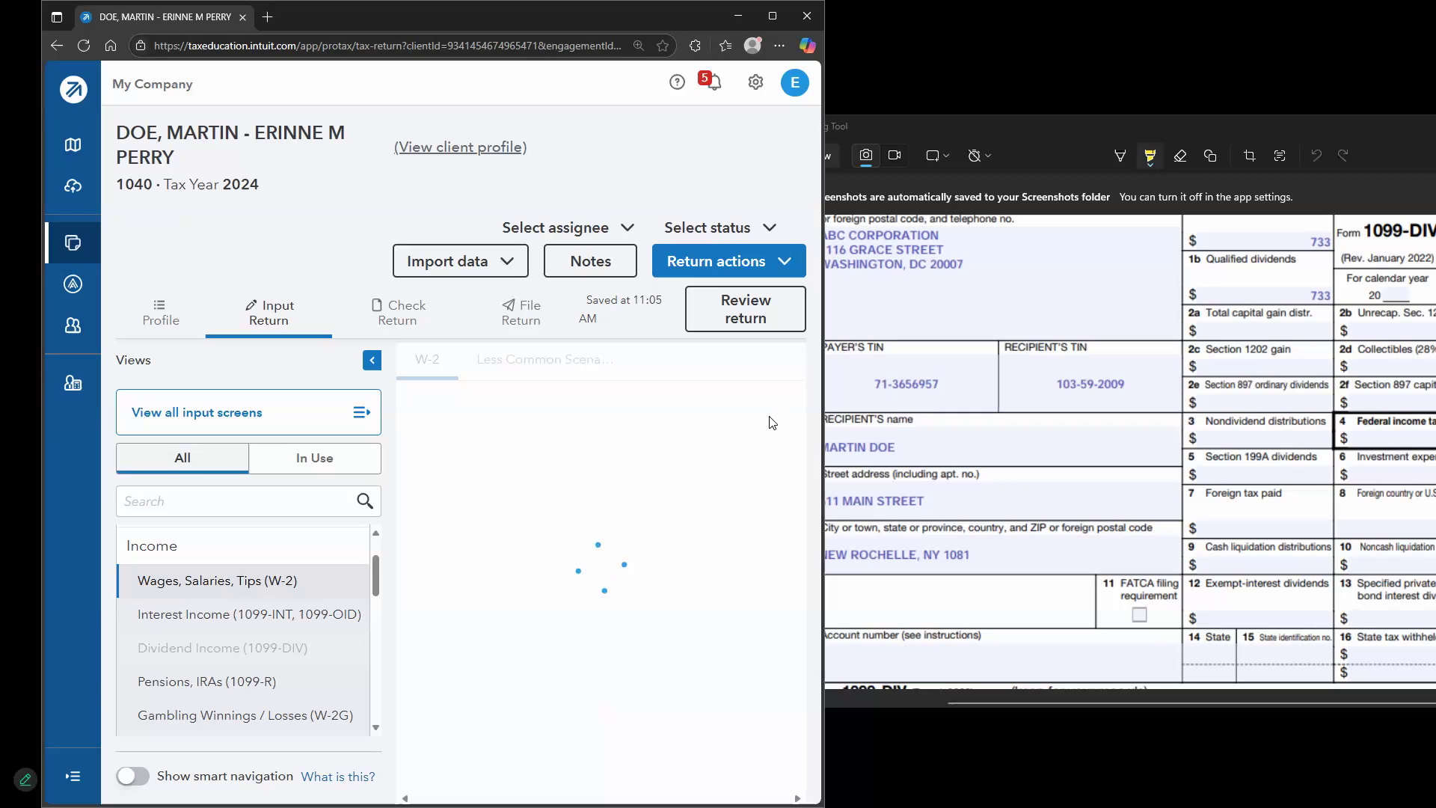
{"action": "left_click", "coordinate": [374, 360]}
{"action": "left_click", "coordinate": [257, 640]}
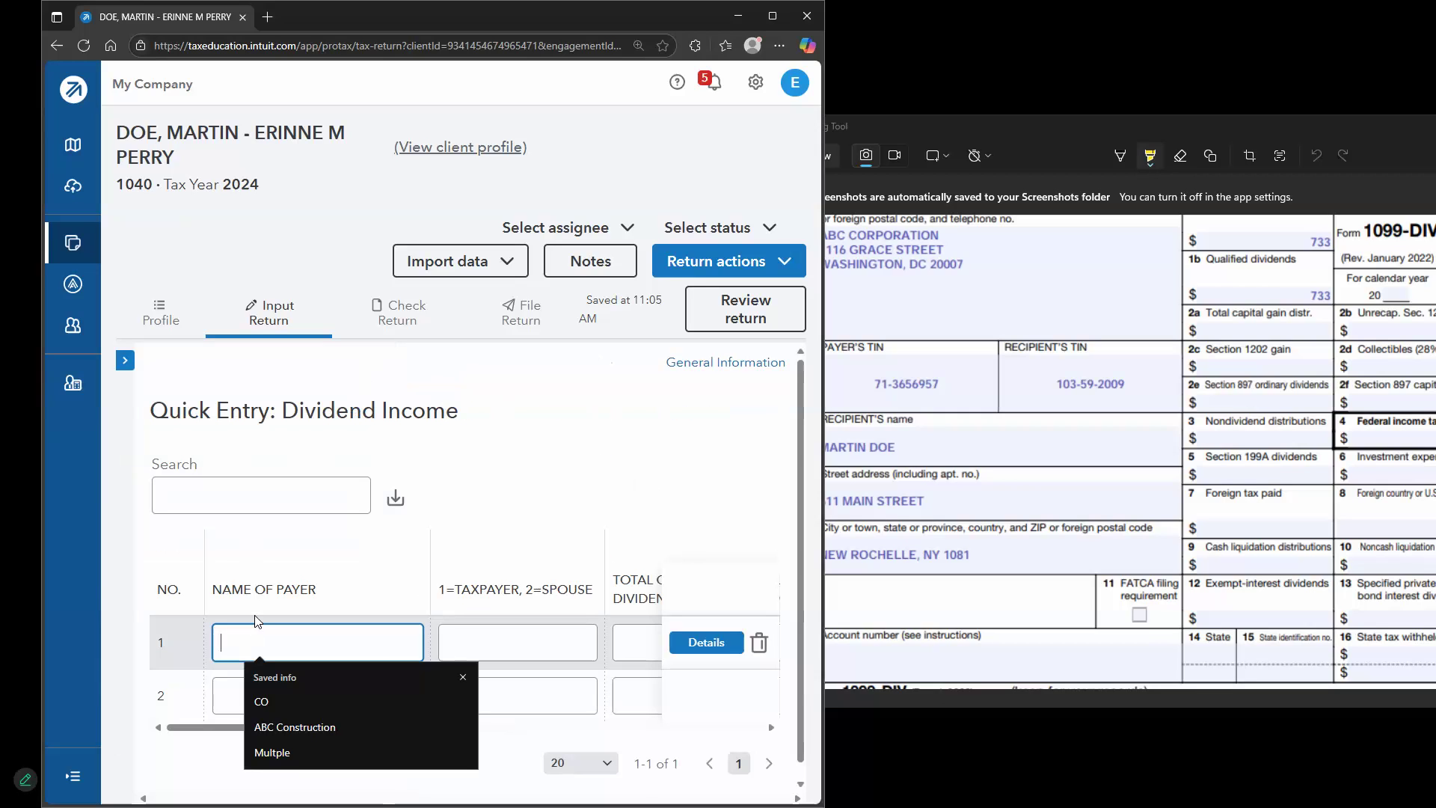
{"action": "scroll", "coordinate": [959, 407], "scroll_direction": "up", "scroll_amount": 2}
{"action": "left_click_drag", "start_coordinate": [770, 408], "coordinate": [830, 417]}
Enter payer ABC CORPOATION with 1 for taxpayer
{"action": "left_click", "coordinate": [261, 653]}
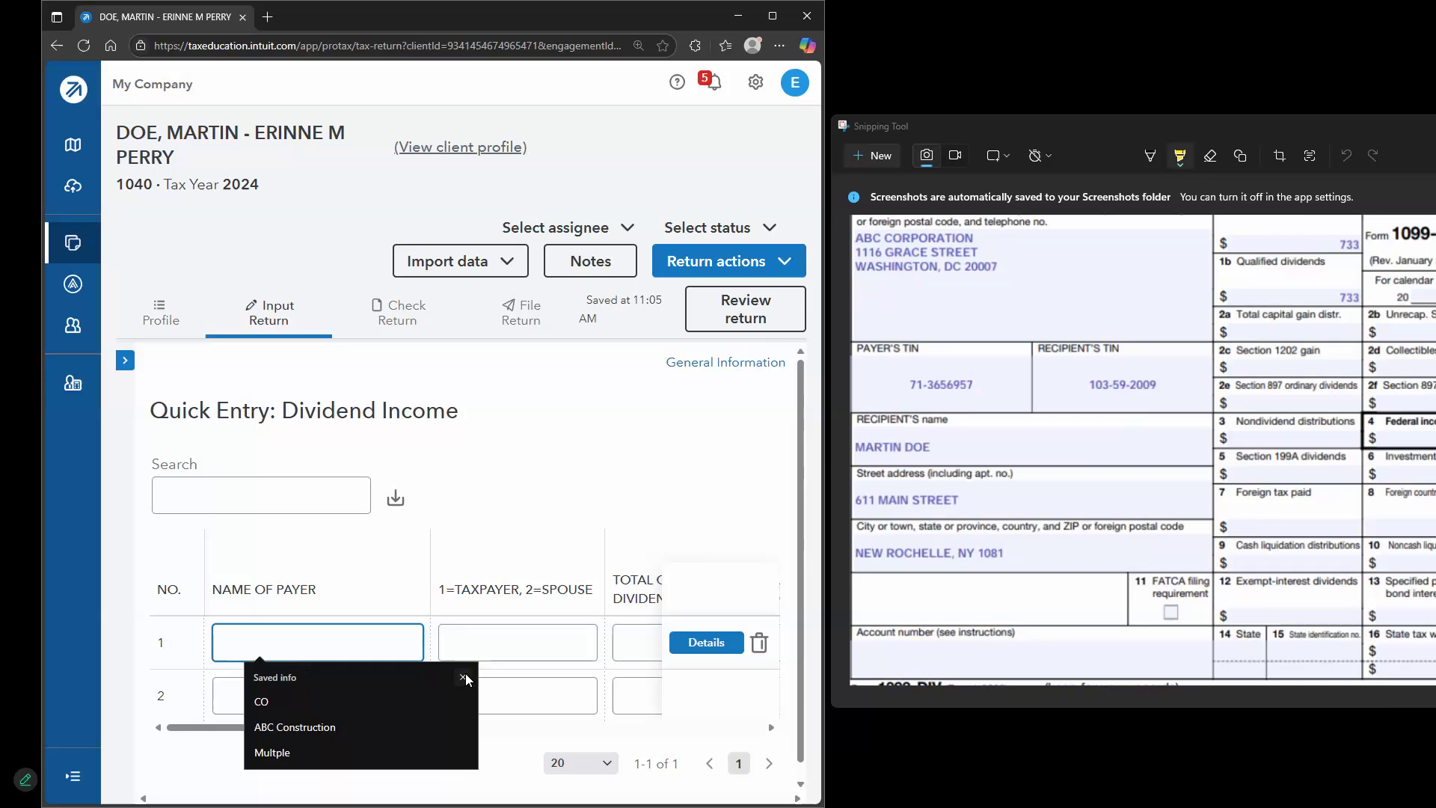
{"action": "left_click", "coordinate": [463, 676]}
{"action": "type", "text": "A"}
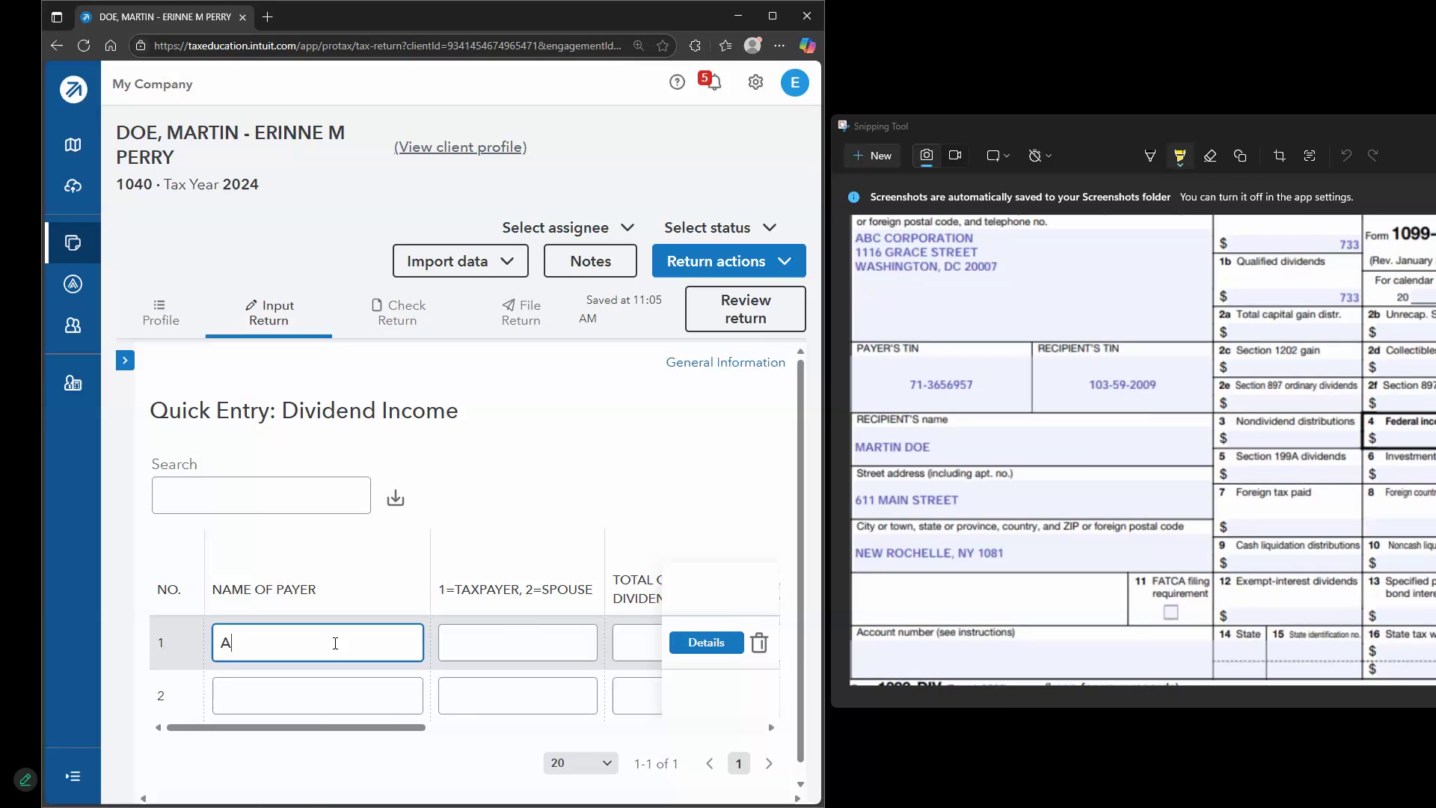
{"action": "type", "text": "BC CORPOATION"}
{"action": "key", "text": "Tab"}
{"action": "type", "text": "1"}
{"action": "key", "text": "Tab"}
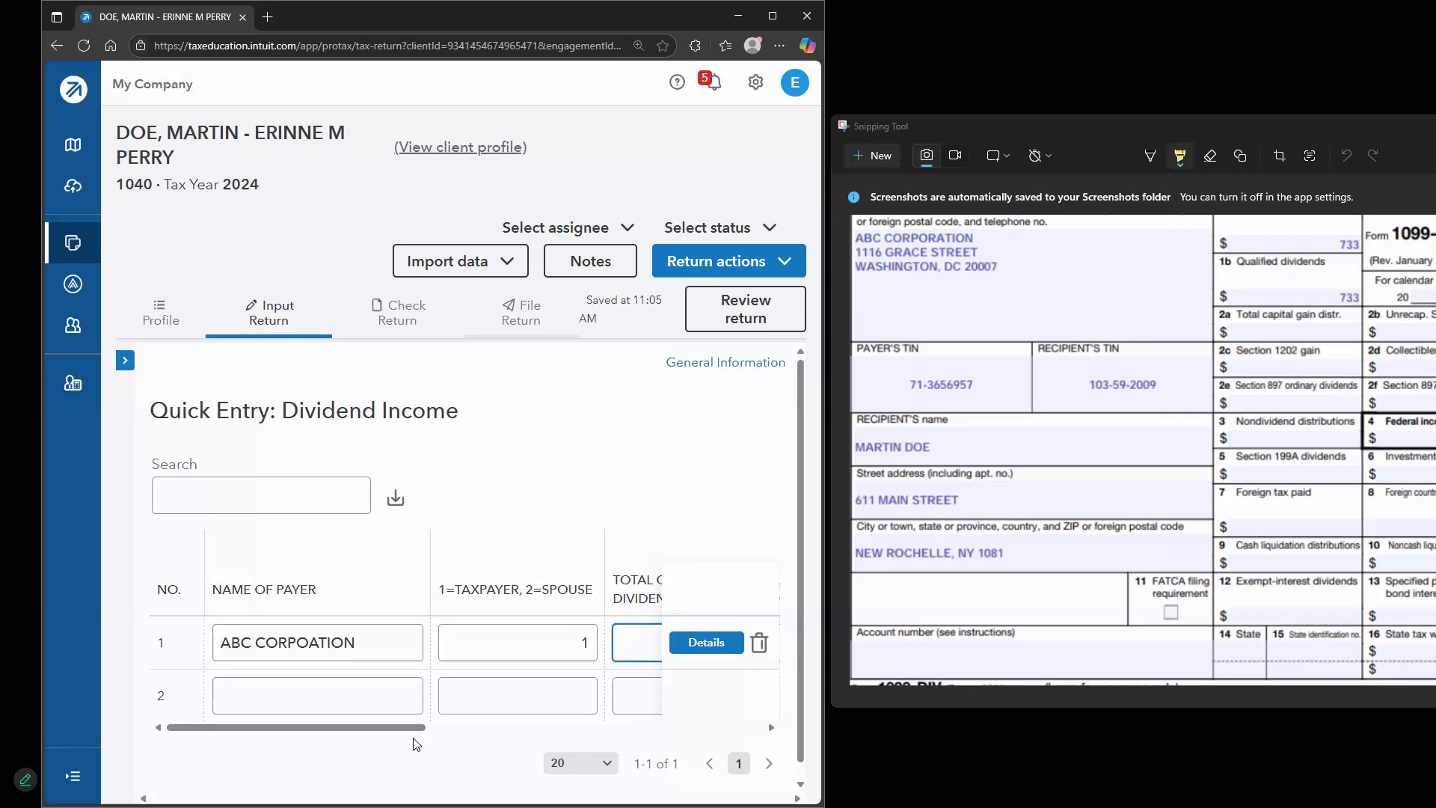
Enter 733 for both total ordinary dividends and qualified dividends
{"action": "left_click_drag", "start_coordinate": [359, 737], "coordinate": [501, 736]}
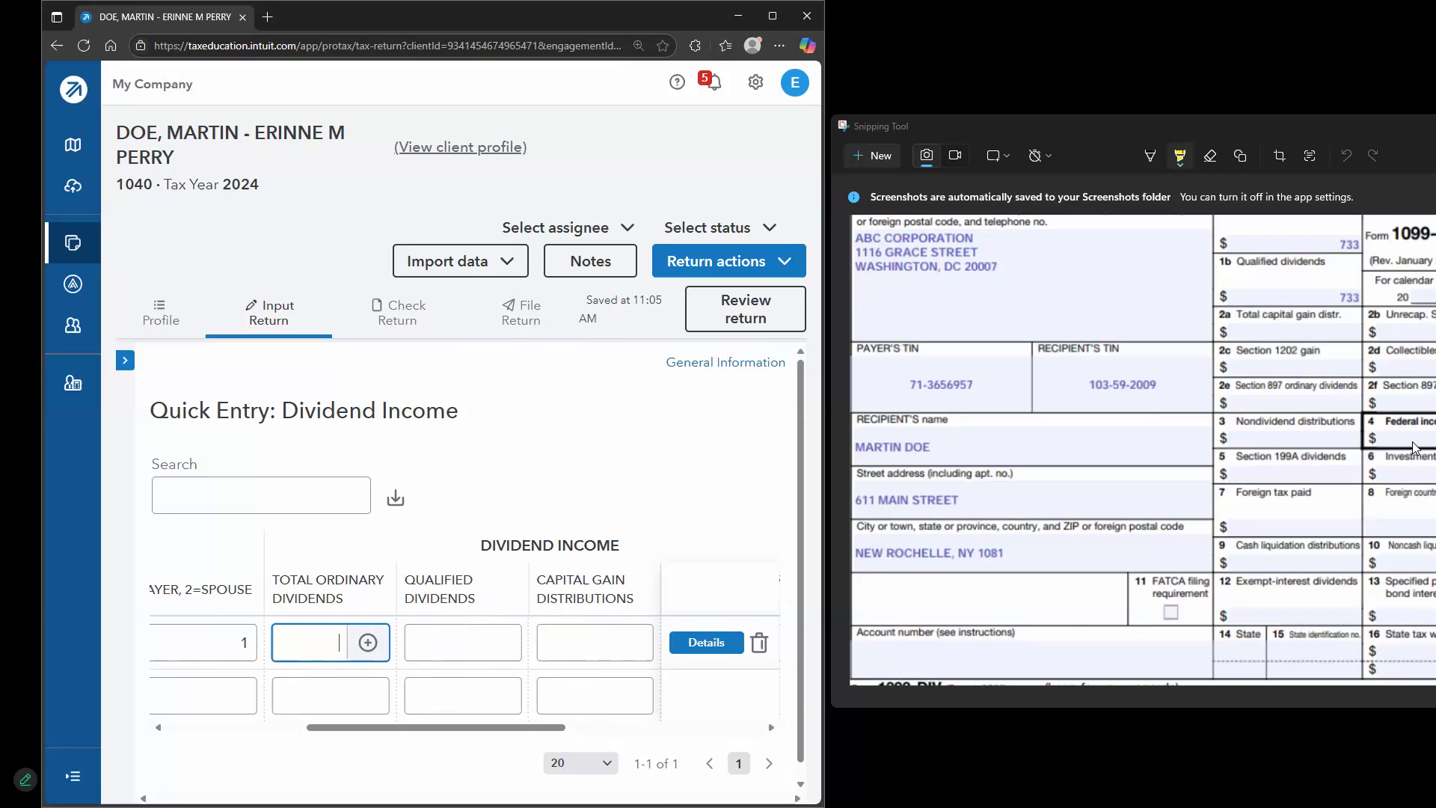
{"action": "scroll", "coordinate": [1320, 366], "scroll_direction": "up", "scroll_amount": 2}
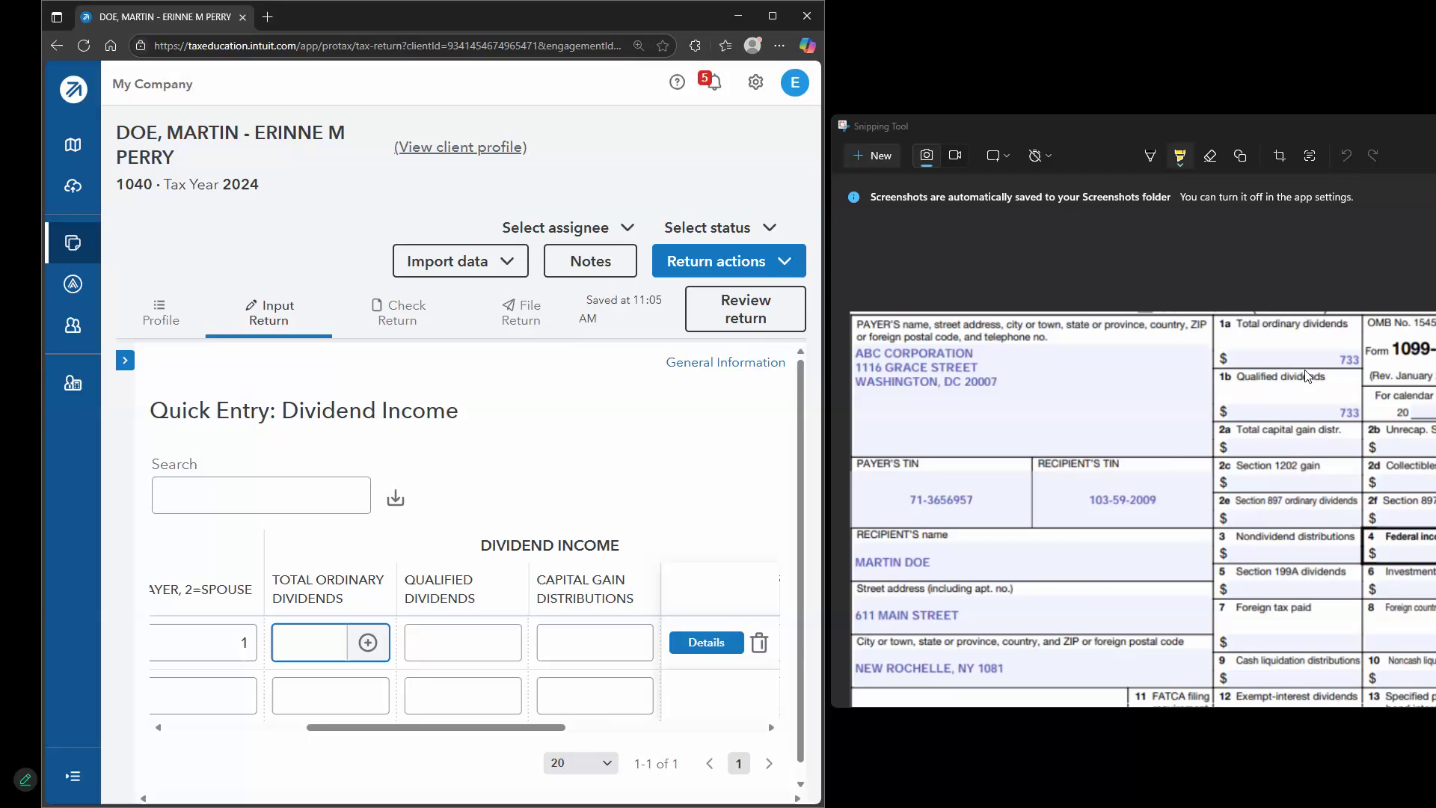
{"action": "type", "text": "733"}
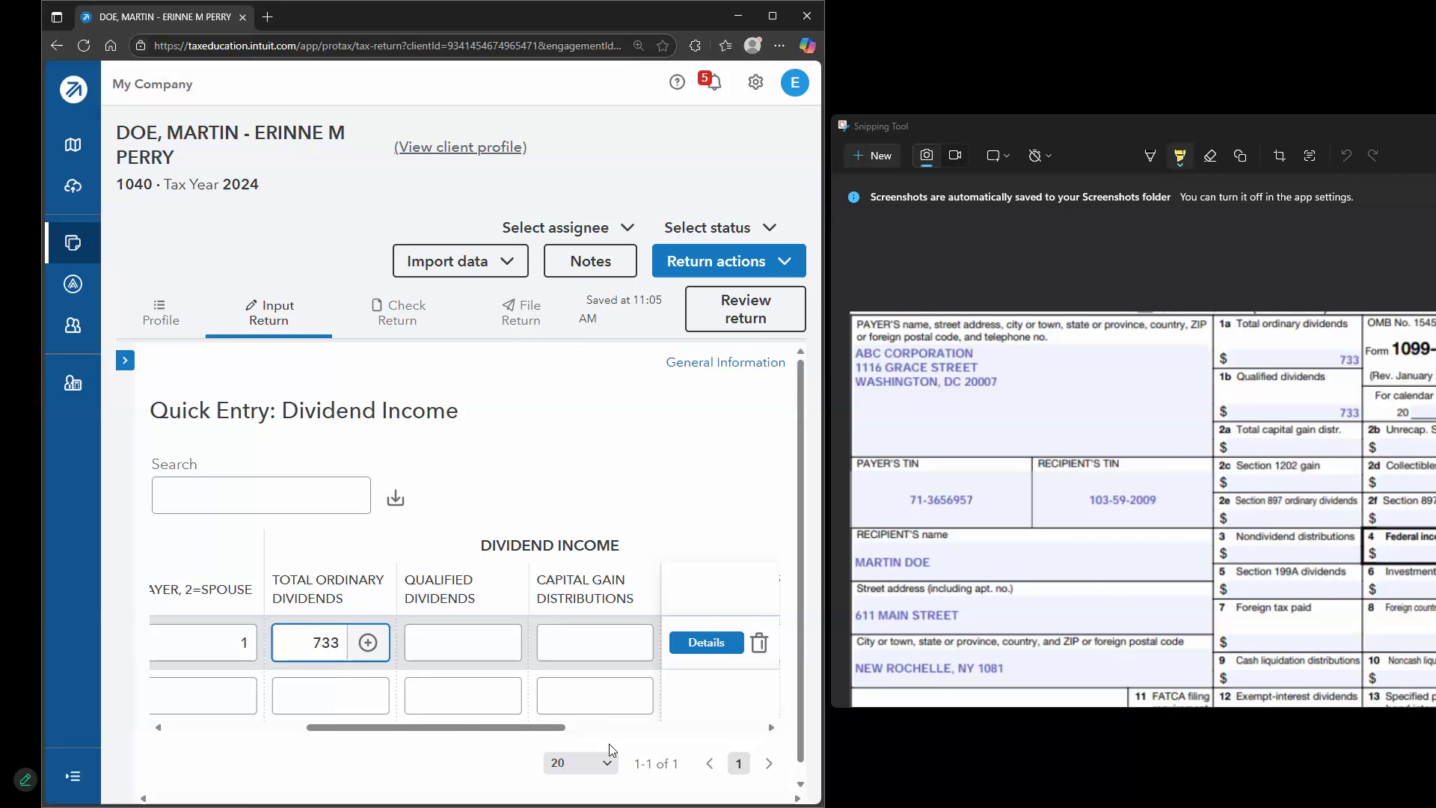
{"action": "left_click", "coordinate": [472, 645]}
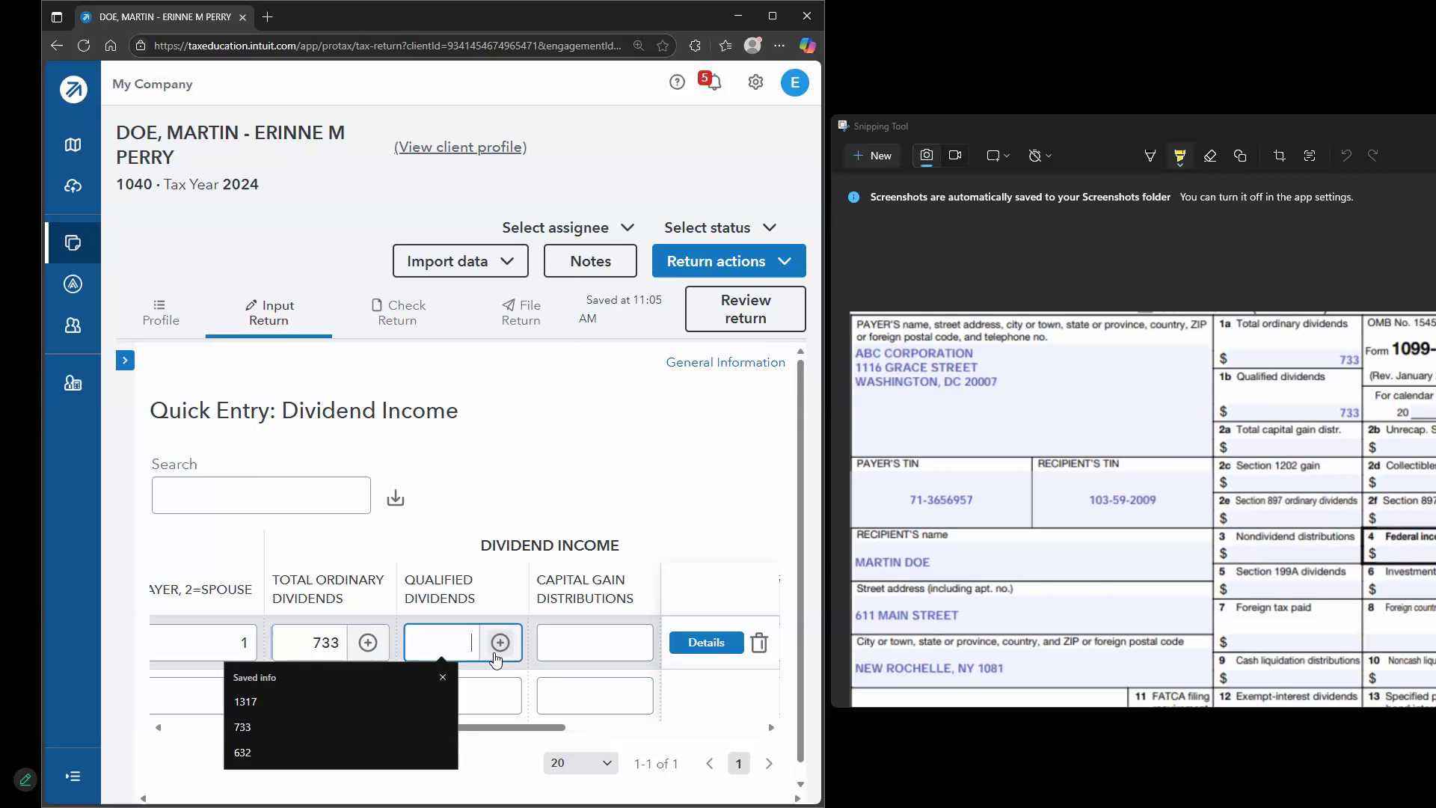
{"action": "left_click", "coordinate": [440, 676]}
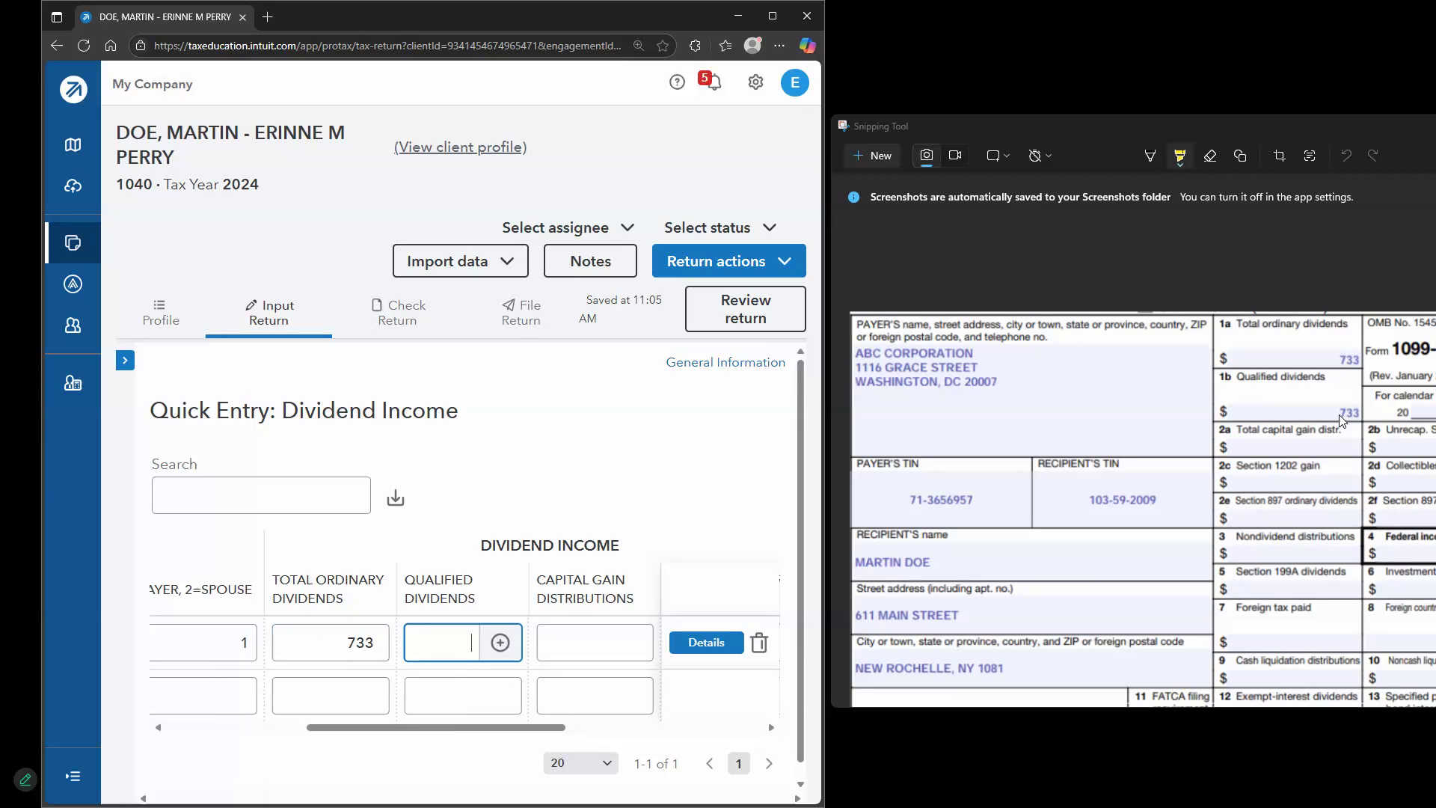
{"action": "type", "text": "733"}
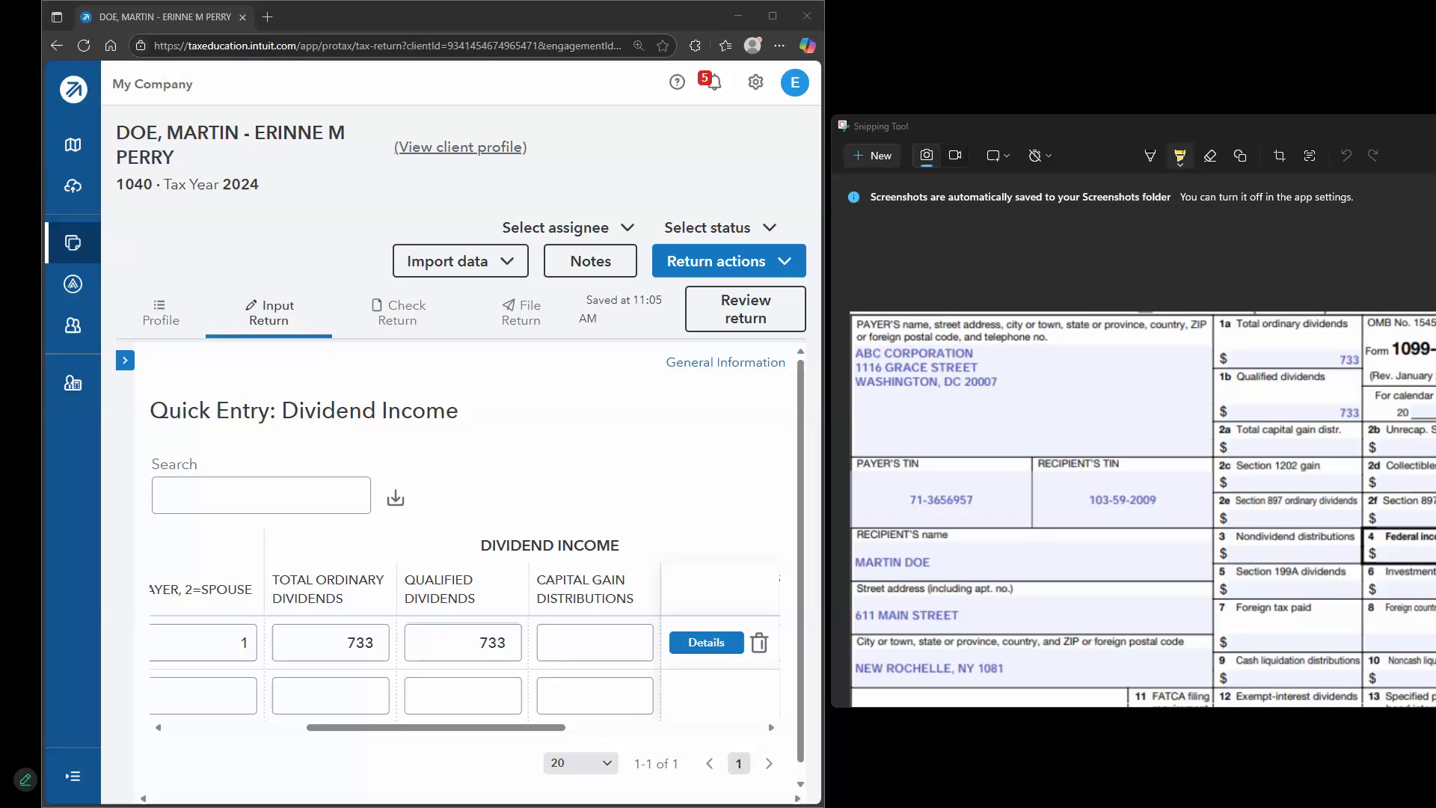
{"action": "left_click", "coordinate": [870, 156]}
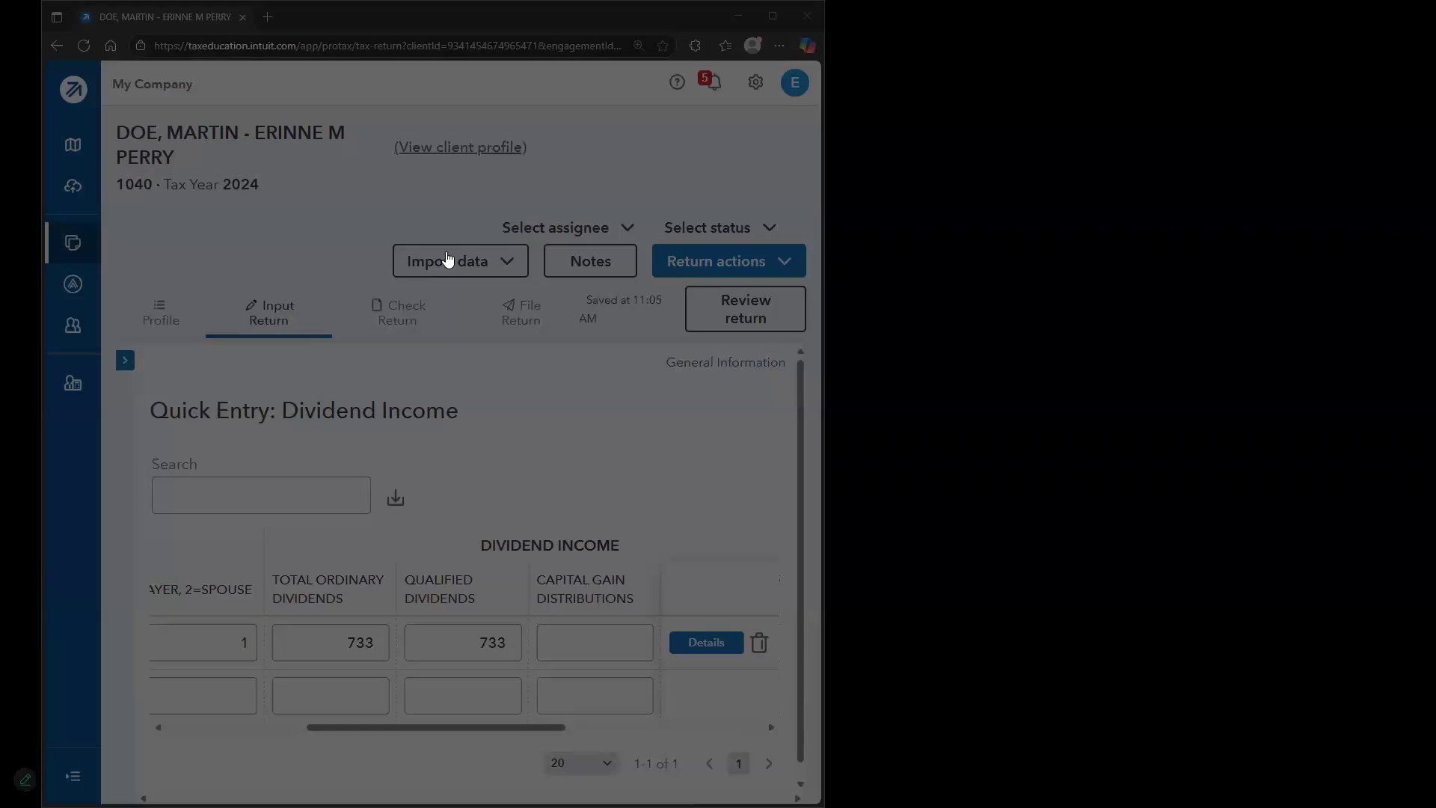
Open the Interest Income (1099-INT, 1099-OID) quick entry screen
{"action": "key", "text": "Escape"}
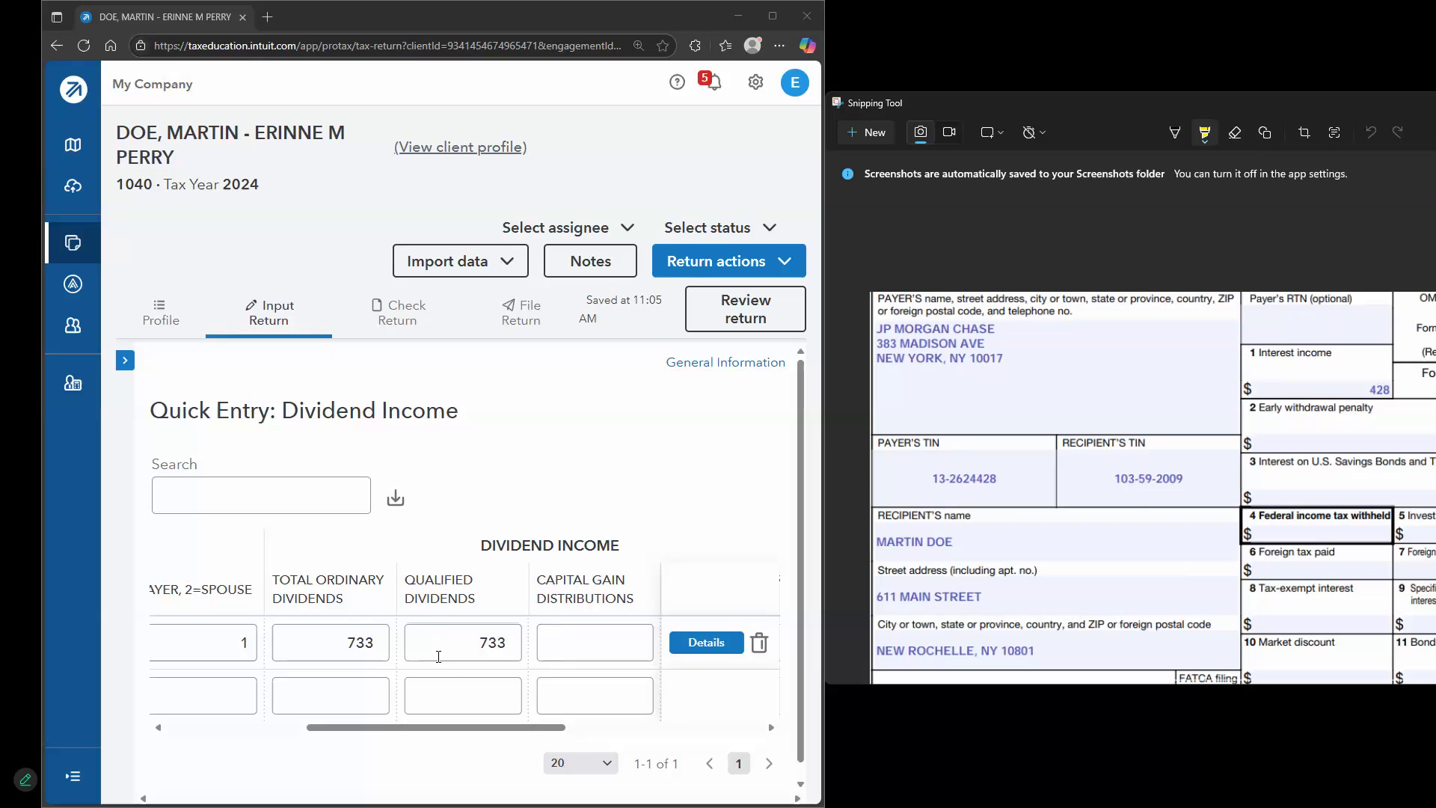
{"action": "left_click", "coordinate": [125, 360]}
{"action": "left_click", "coordinate": [289, 595]}
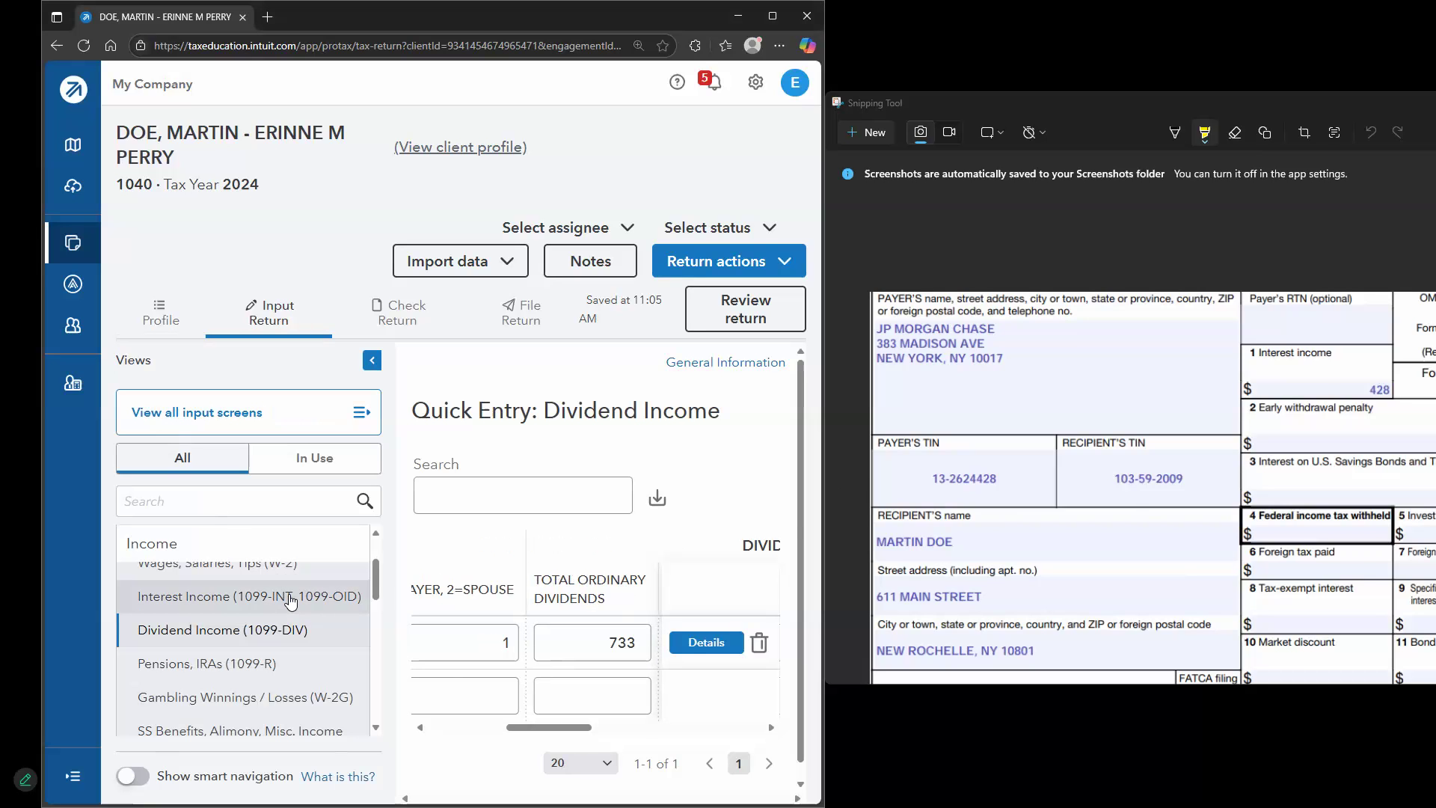
{"action": "left_click", "coordinate": [371, 362]}
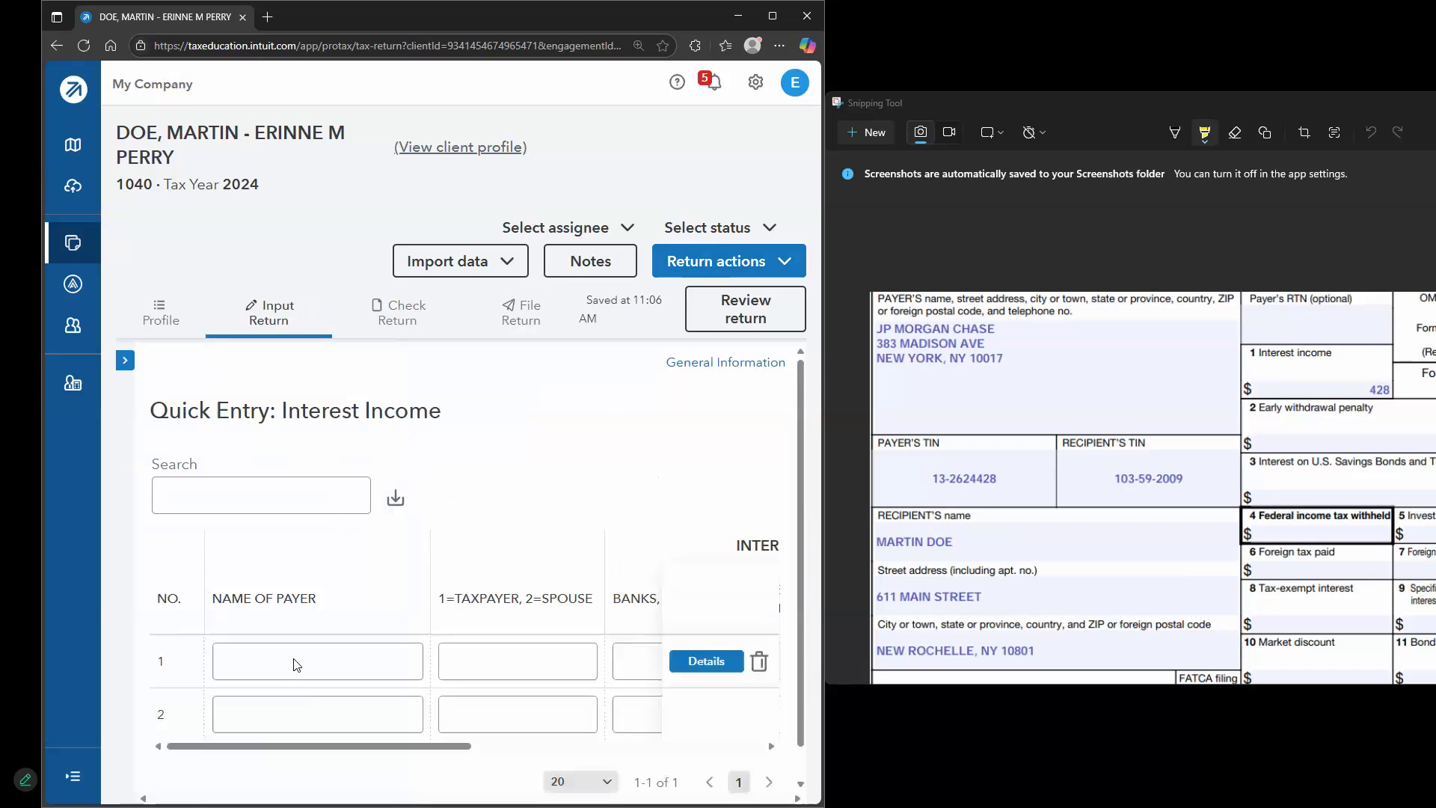
Enter payer JP MORGAN CHASE with 428 of bank interest
{"action": "left_click", "coordinate": [397, 668]}
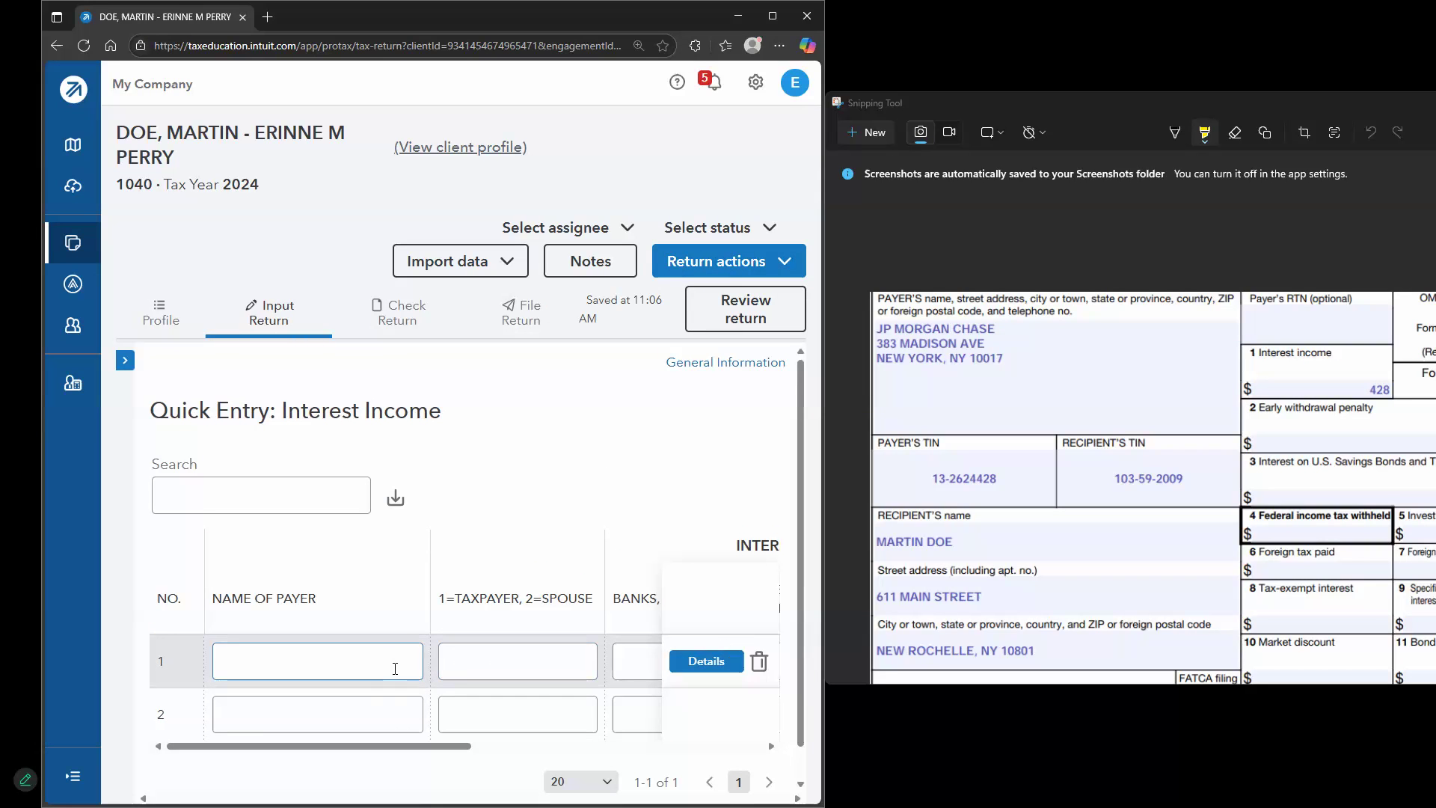
{"action": "type", "text": "JP MORGS"}
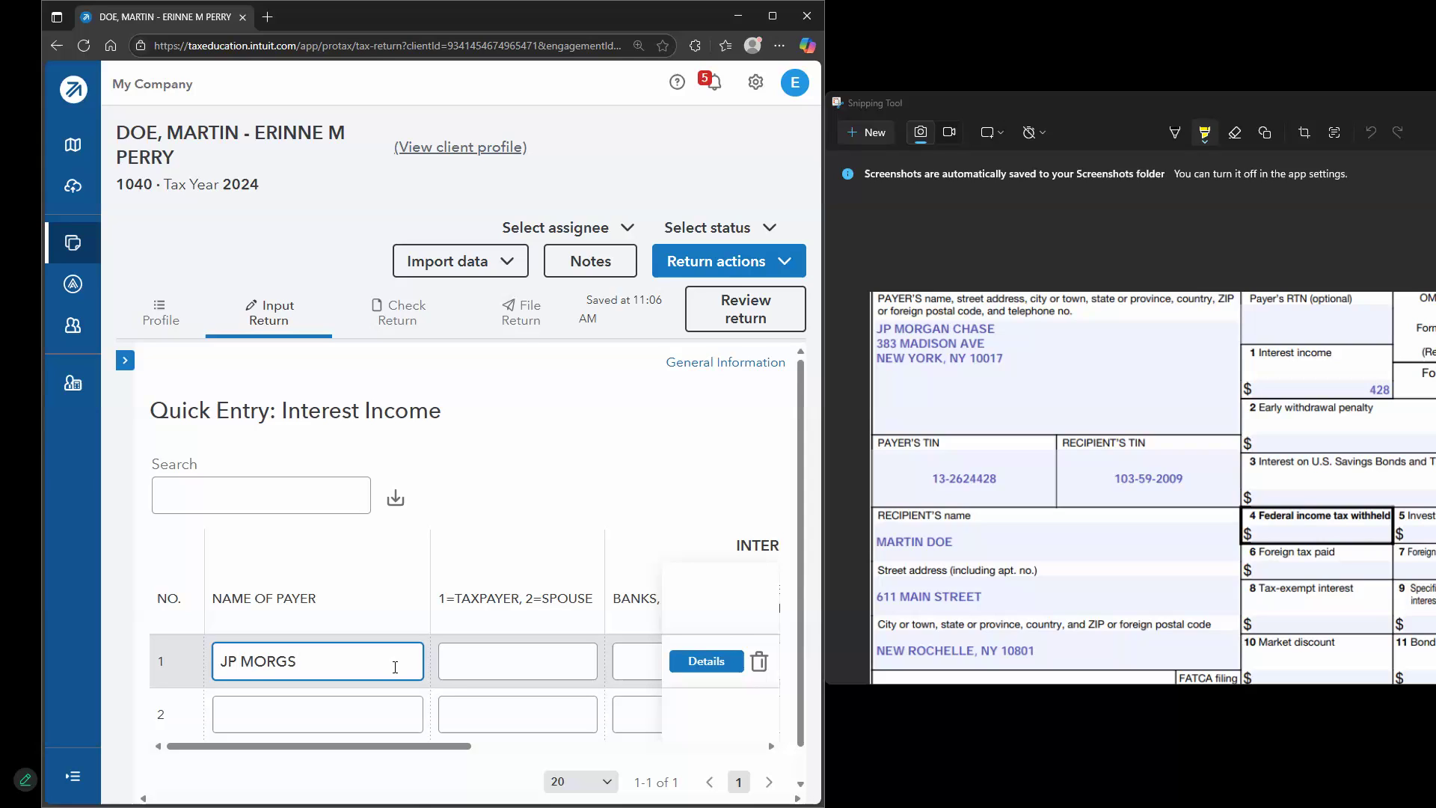
{"action": "key", "text": "BackSpace"}
{"action": "type", "text": "AN CHASE"}
{"action": "key", "text": "Tab"}
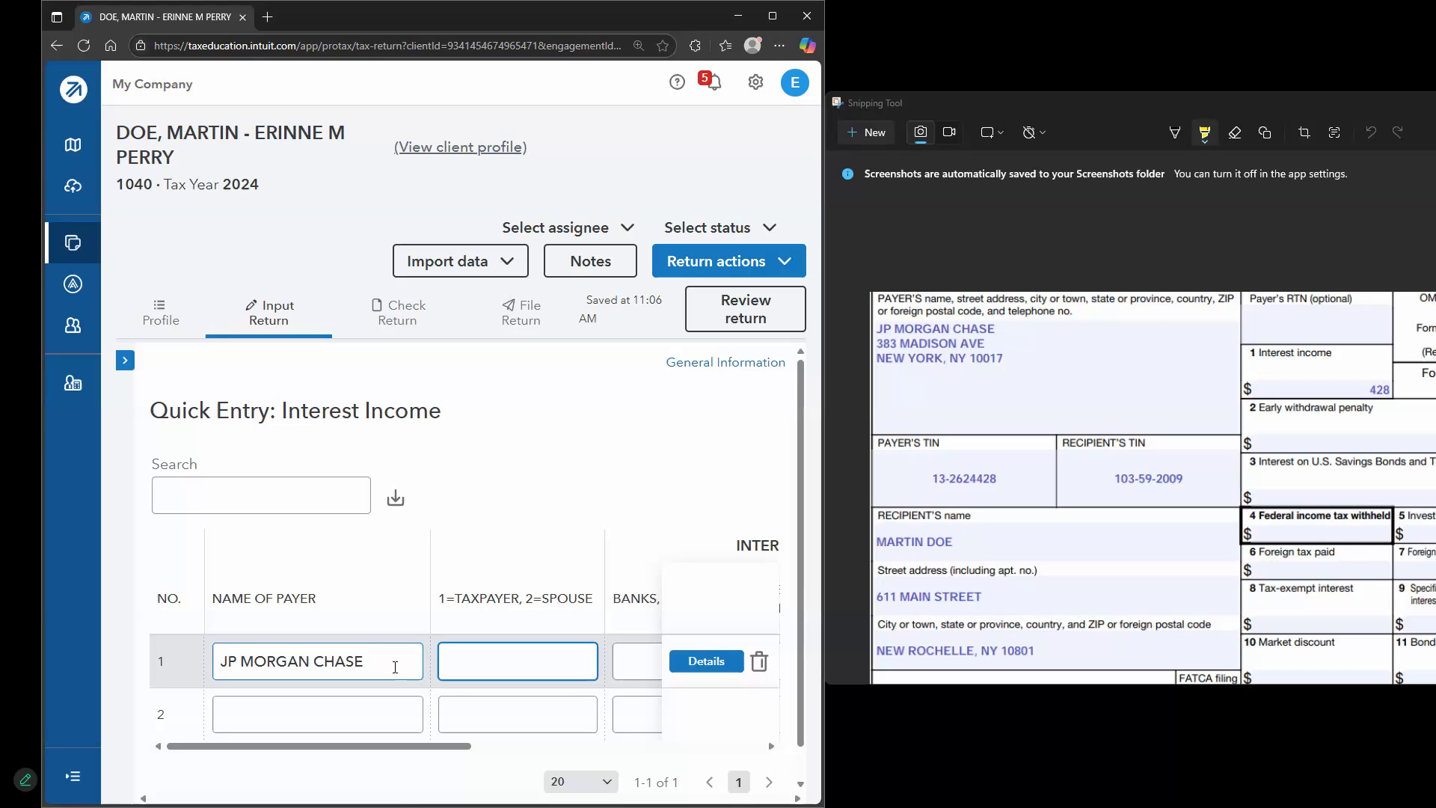
{"action": "key", "text": "Tab"}
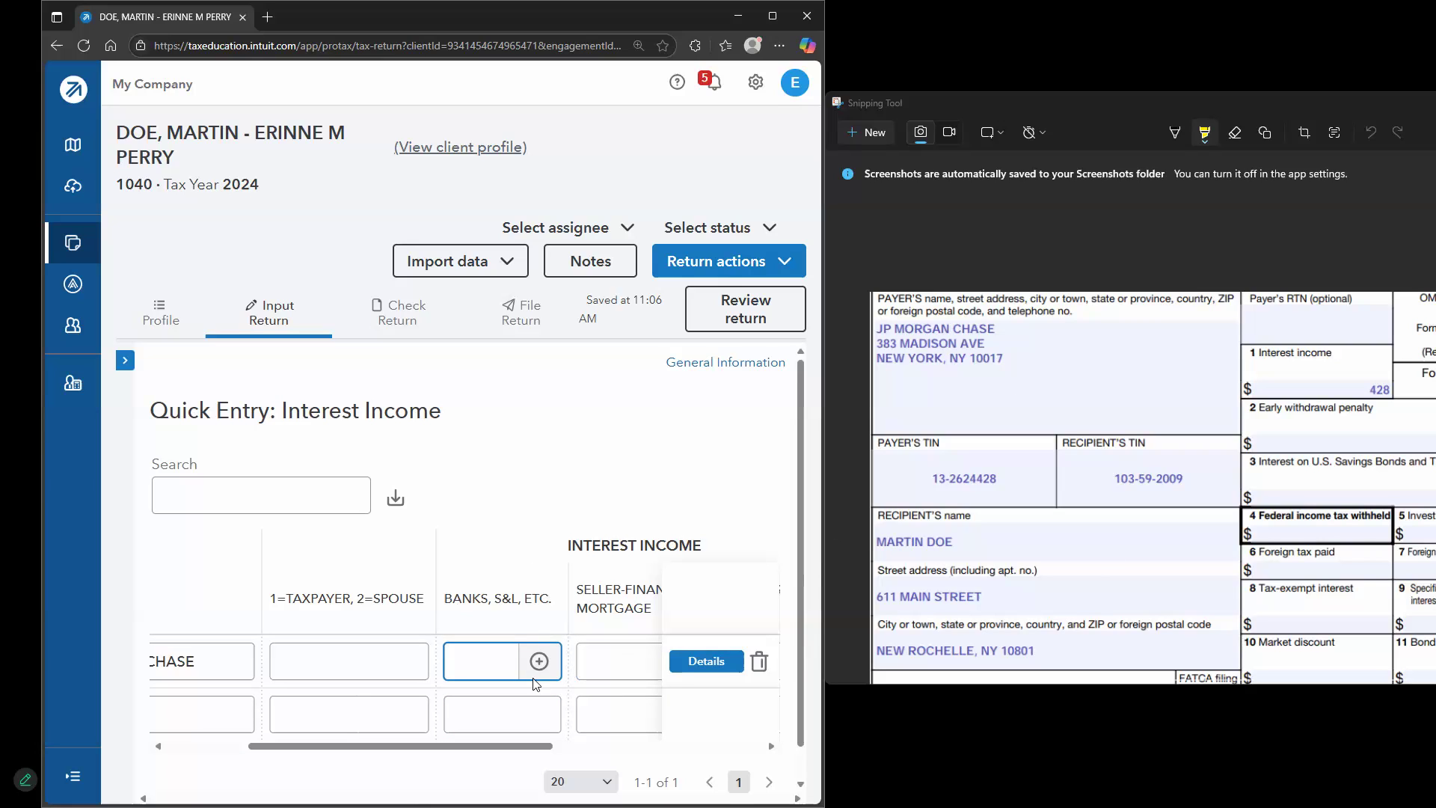
{"action": "left_click", "coordinate": [469, 675]}
{"action": "left_click", "coordinate": [468, 675]}
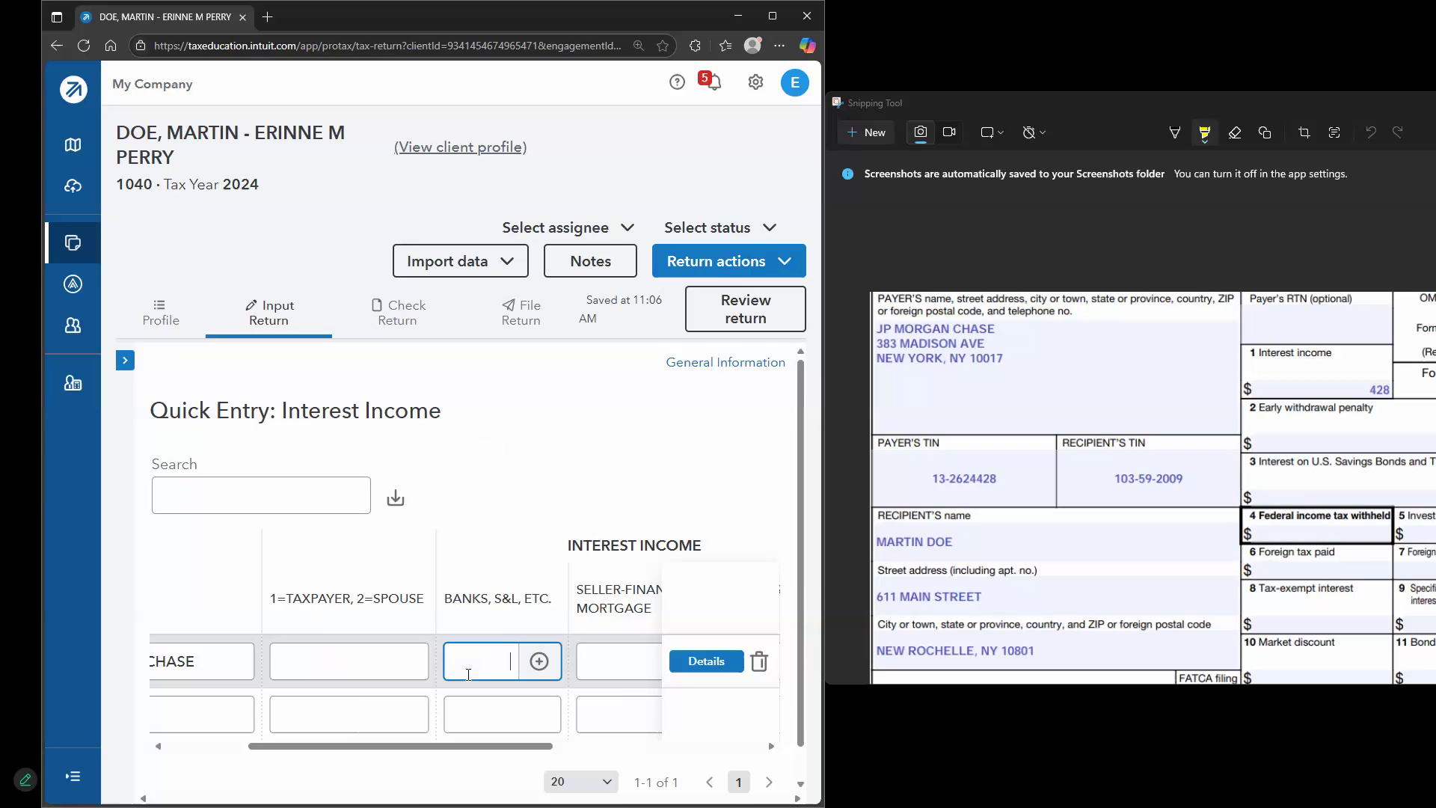
{"action": "type", "text": "428"}
{"action": "key", "text": "Tab"}
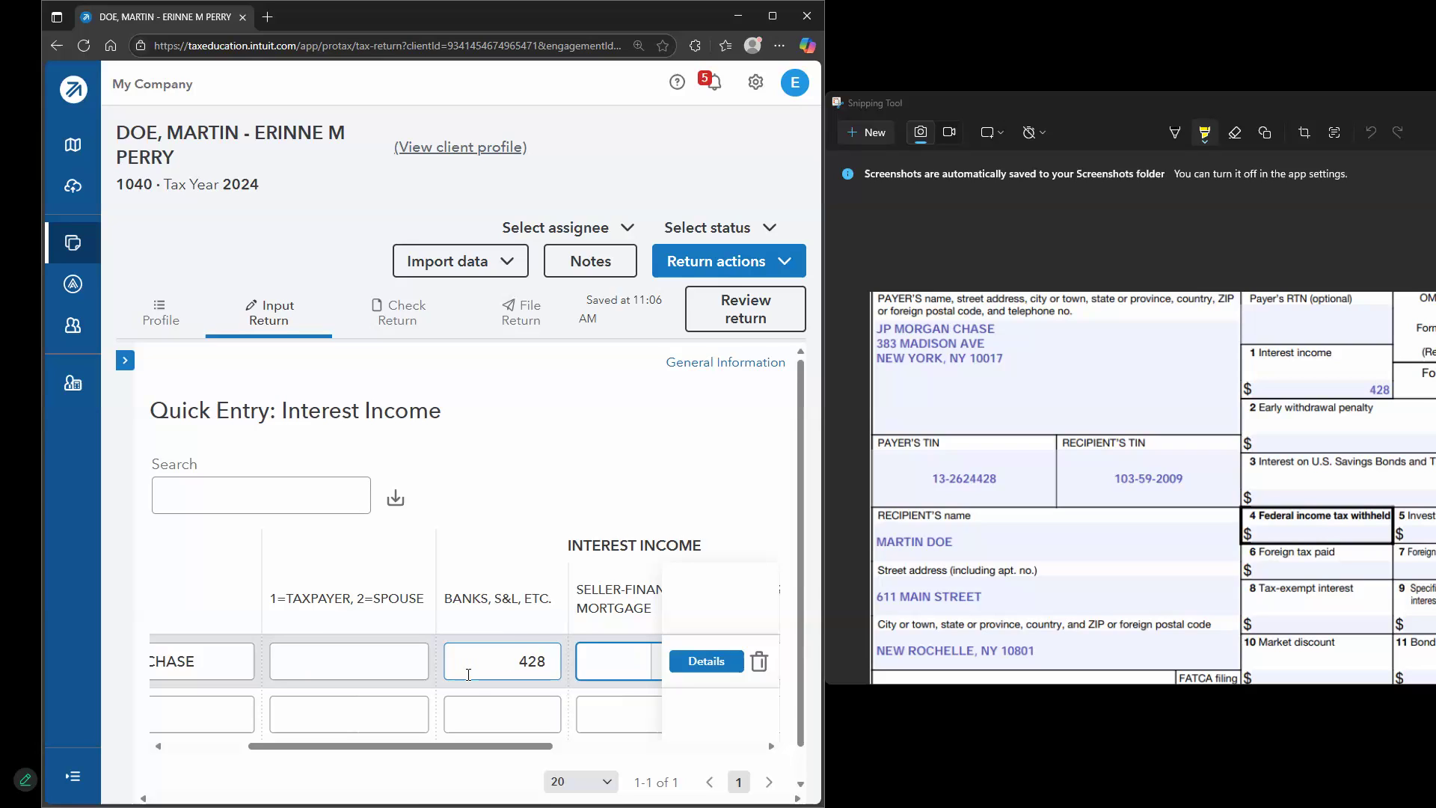
Close the 1099-INT image, maximize the browser and return to the W-2 screen
{"action": "left_click_drag", "start_coordinate": [1229, 98], "coordinate": [978, 113]}
{"action": "left_click", "coordinate": [1427, 117]}
{"action": "left_click", "coordinate": [772, 24]}
{"action": "left_click", "coordinate": [84, 261]}
{"action": "left_click", "coordinate": [120, 524]}
{"action": "left_click", "coordinate": [124, 516]}
{"action": "left_click", "coordinate": [166, 557]}
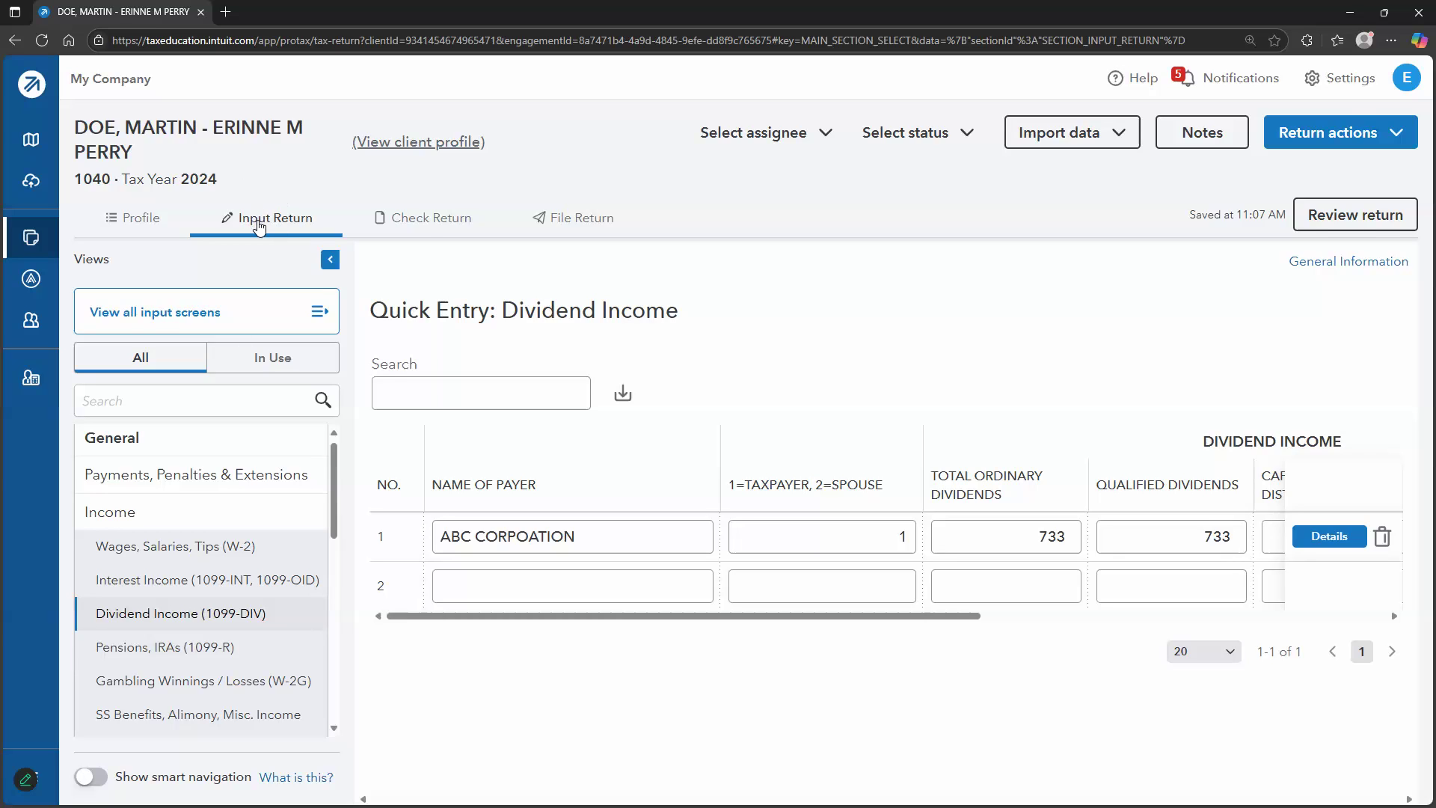
{"action": "left_click", "coordinate": [431, 223]}
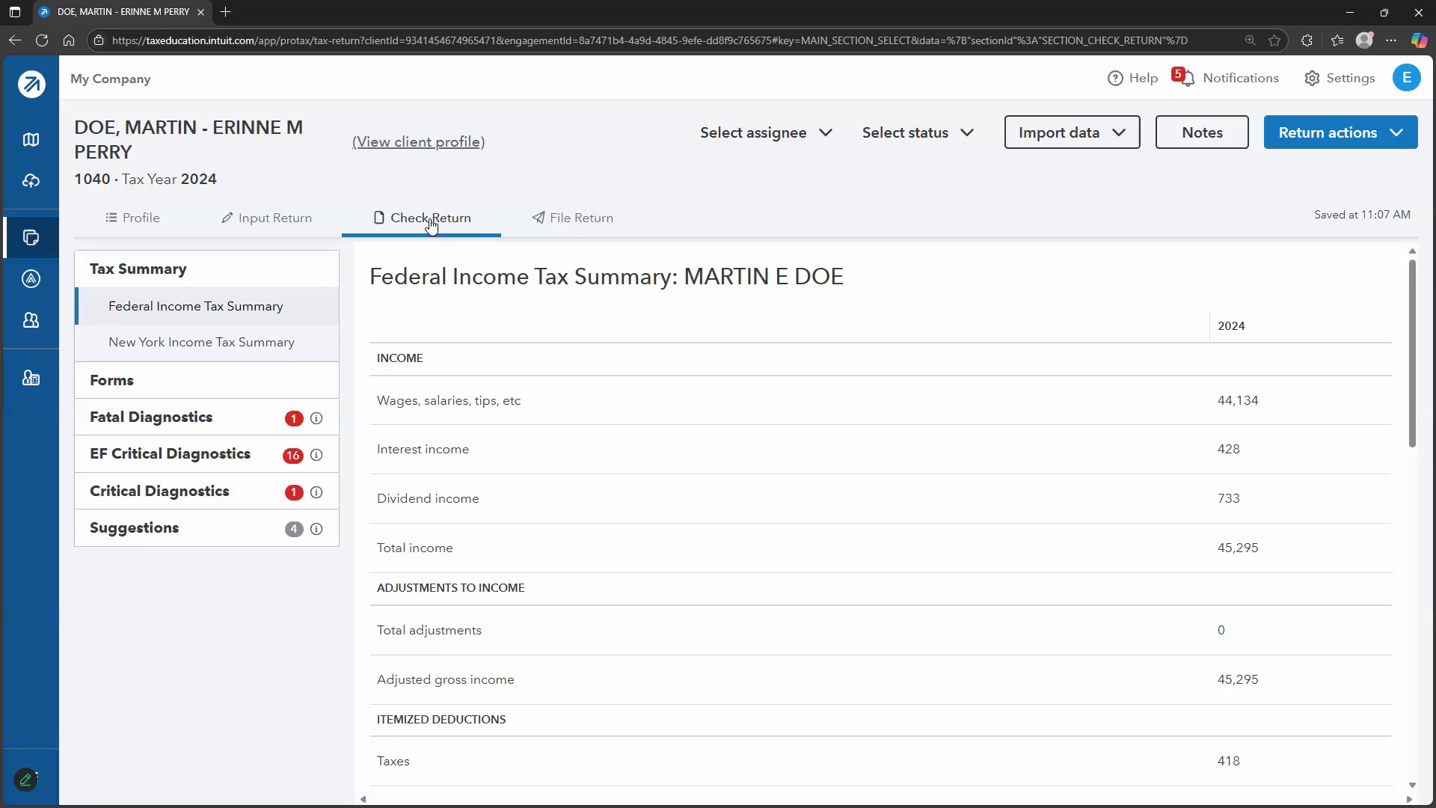
{"action": "left_click", "coordinate": [317, 422]}
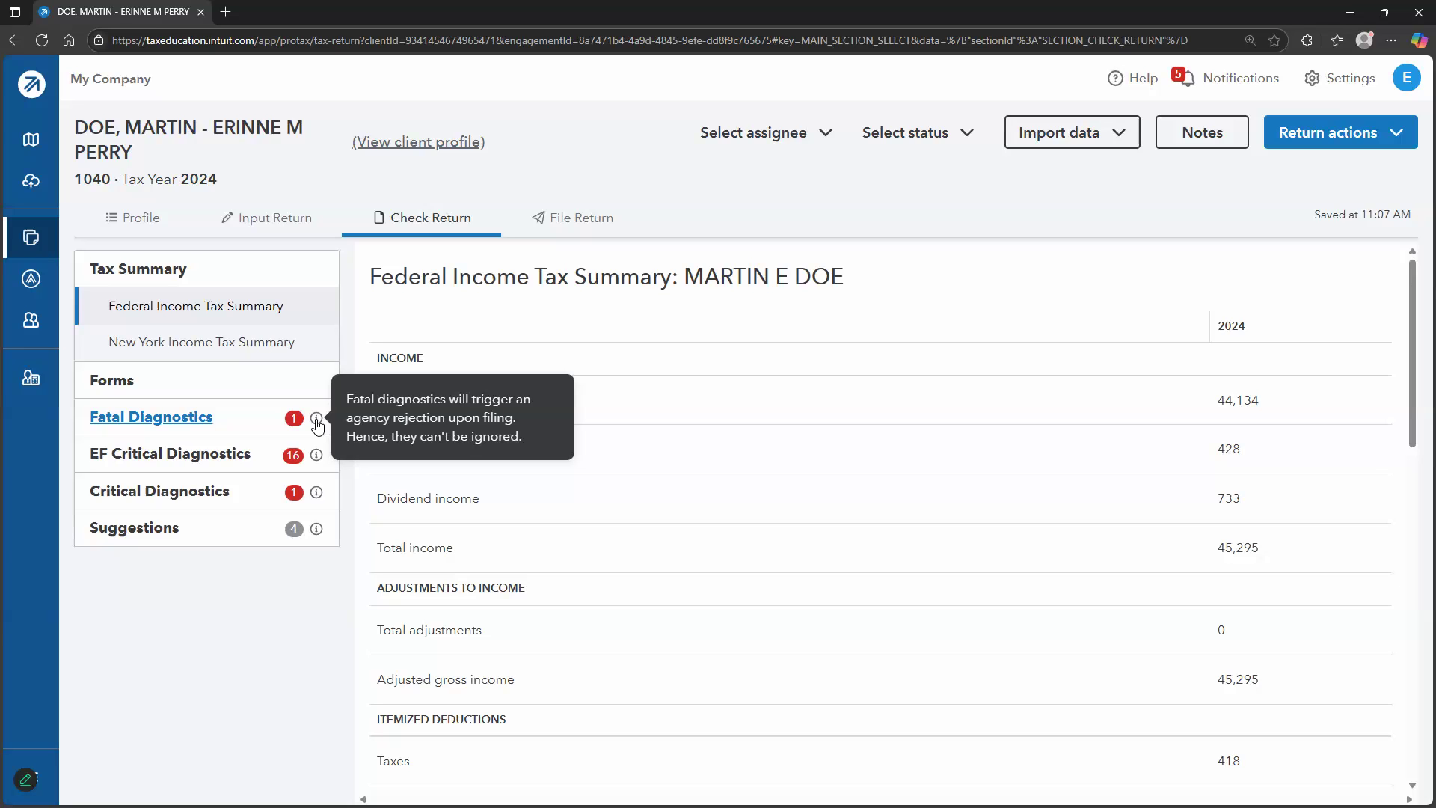
{"action": "mouse_move", "coordinate": [316, 458]}
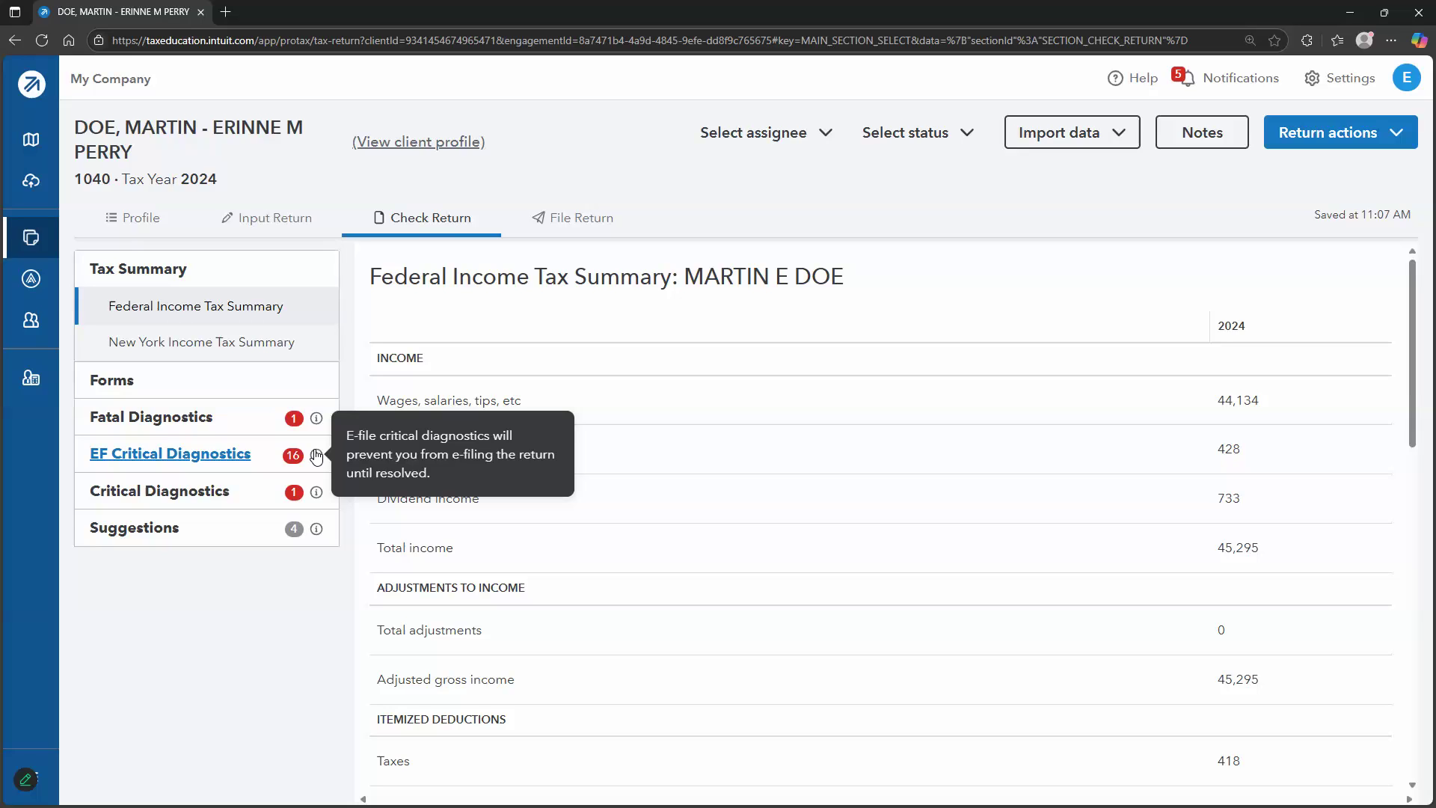
{"action": "mouse_move", "coordinate": [322, 499]}
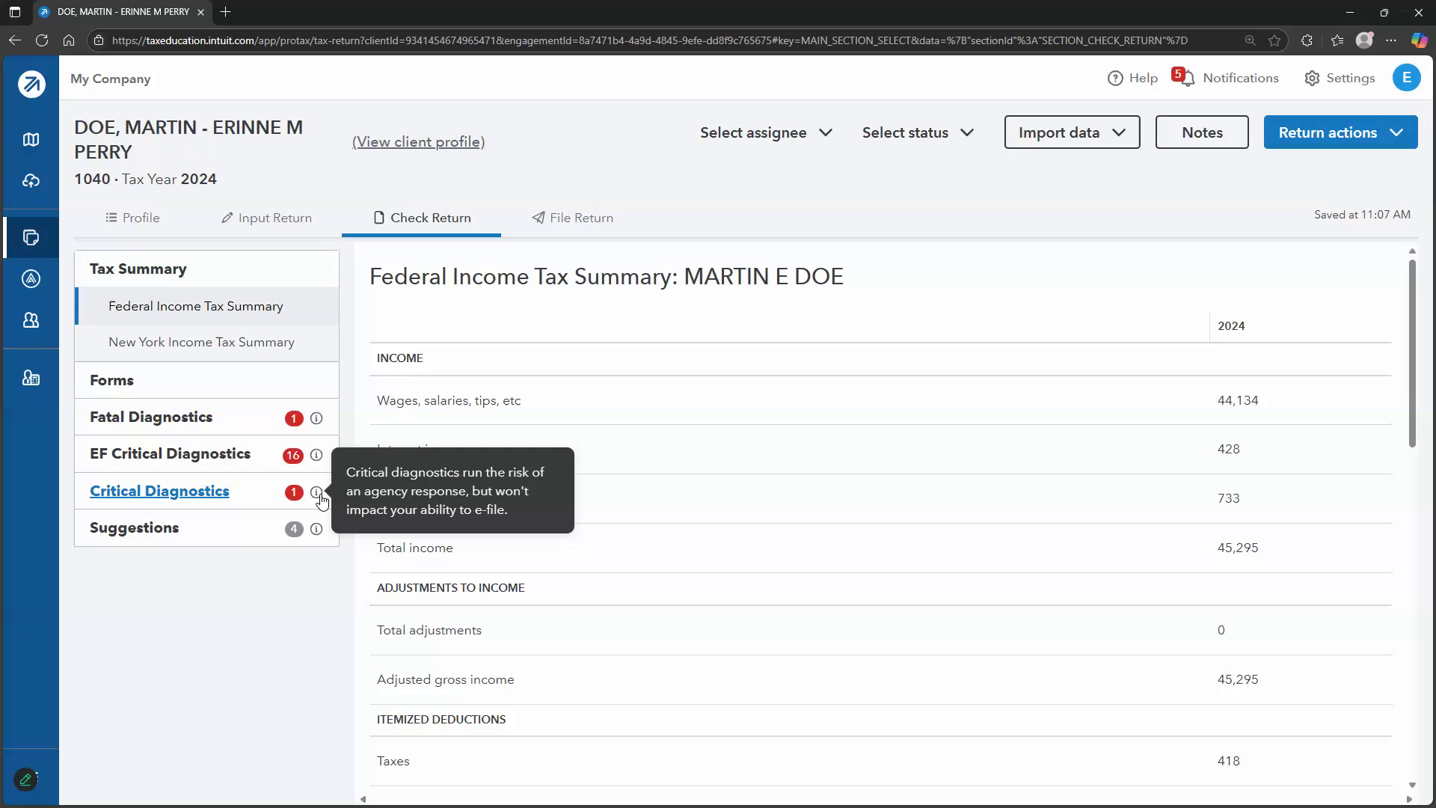
{"action": "mouse_move", "coordinate": [317, 535]}
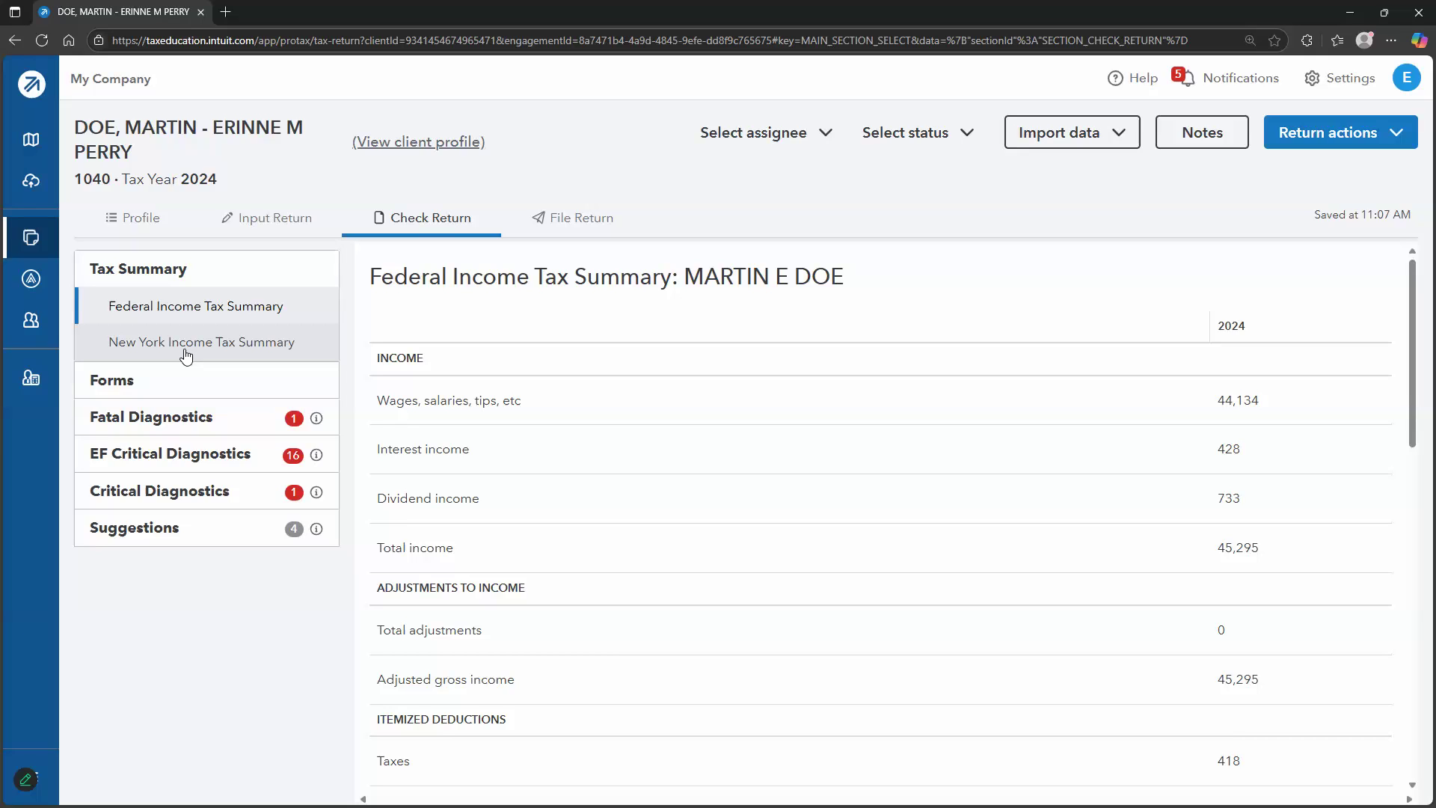
Review the fatal and 16 EF critical diagnostics, check the paid preparer item, then go to File Return
{"action": "left_click", "coordinate": [146, 419]}
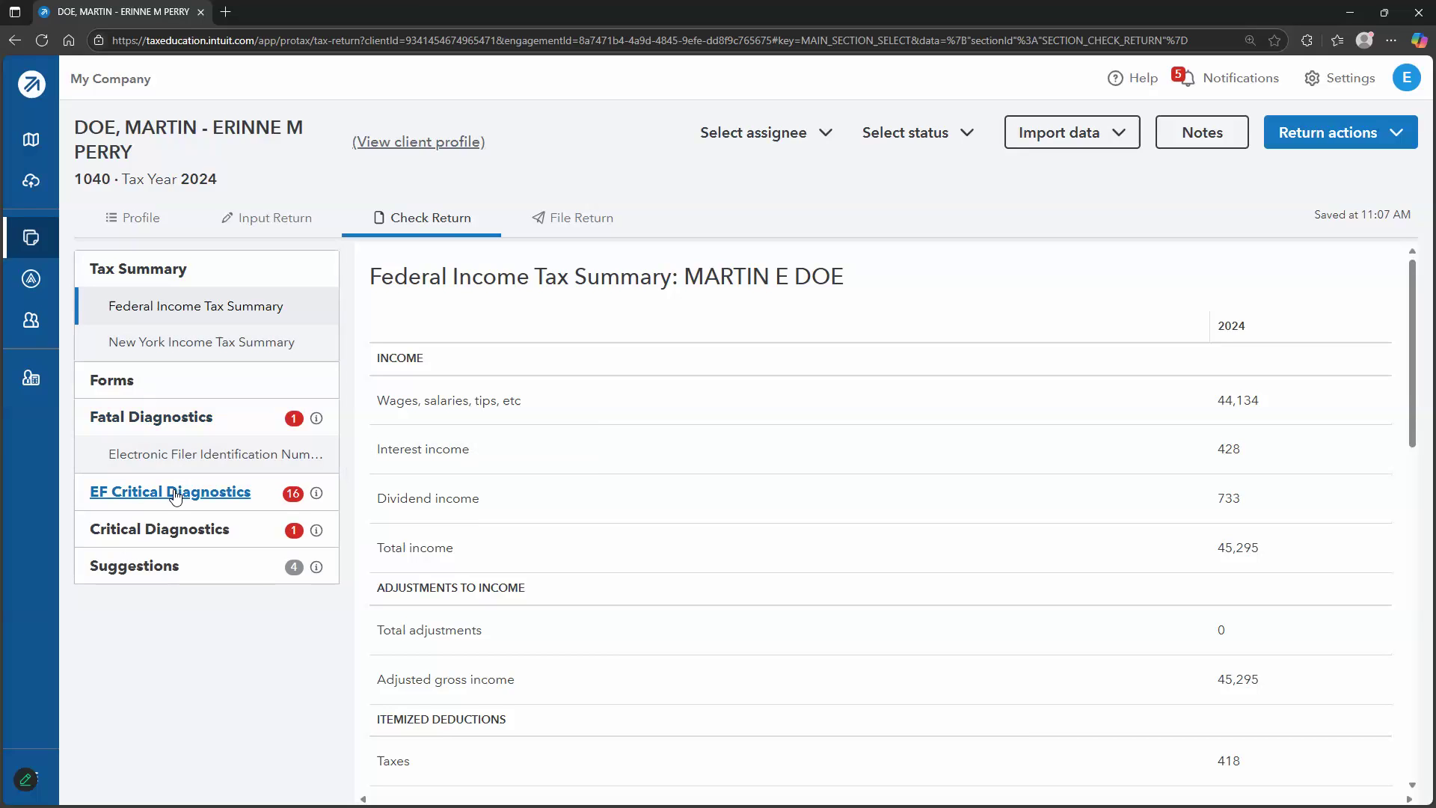
{"action": "mouse_move", "coordinate": [195, 458]}
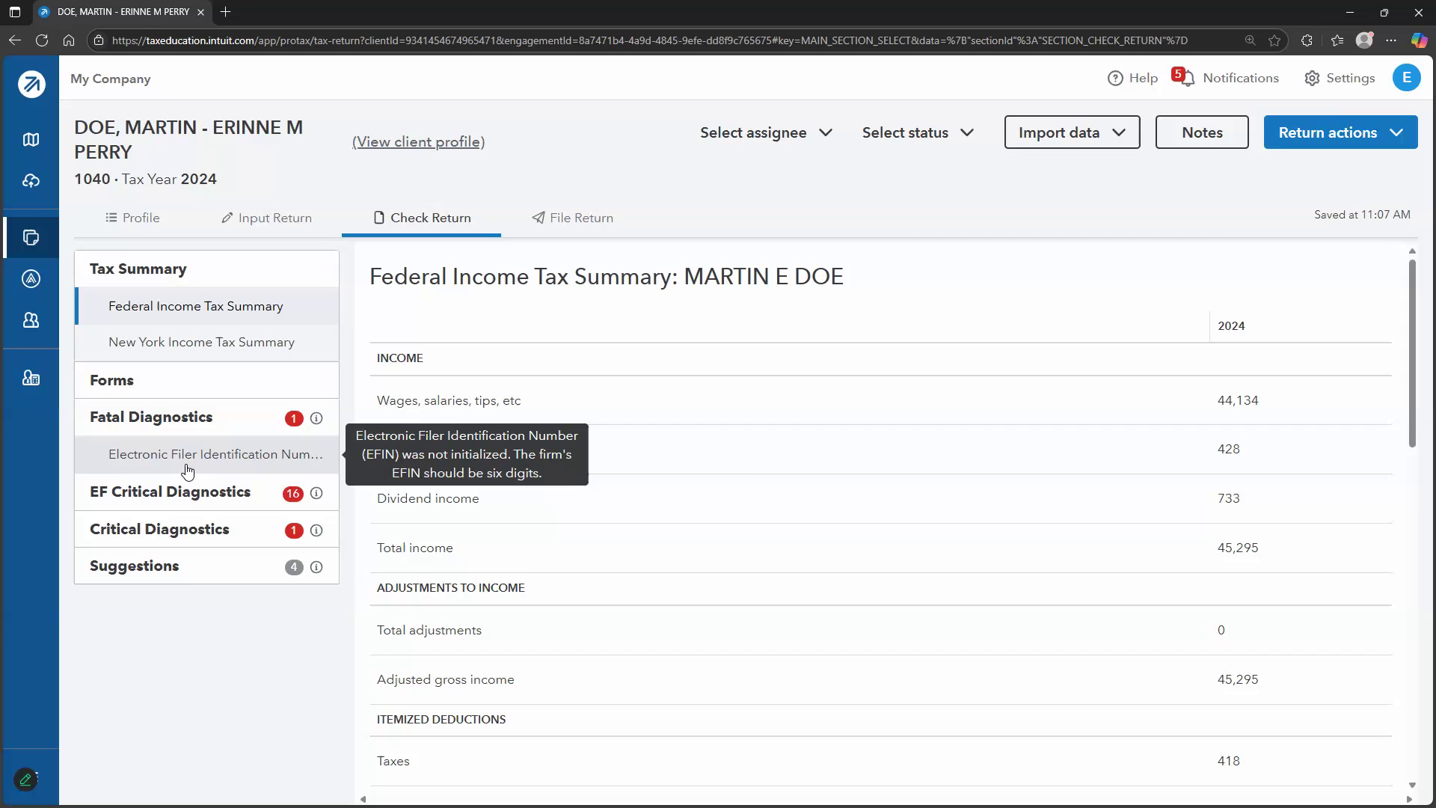
{"action": "left_click", "coordinate": [193, 506]}
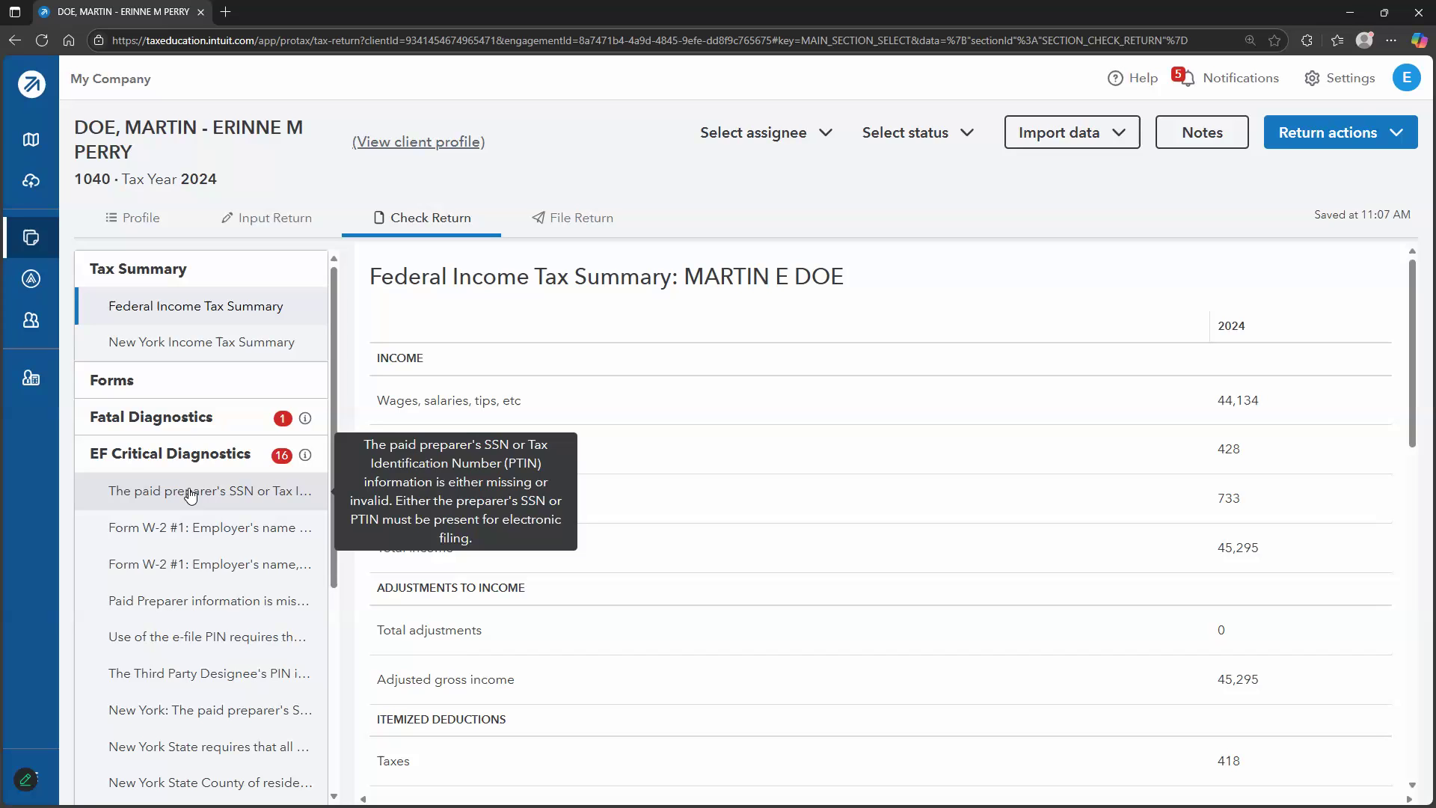
{"action": "left_click", "coordinate": [200, 527]}
{"action": "double_click", "coordinate": [221, 604]}
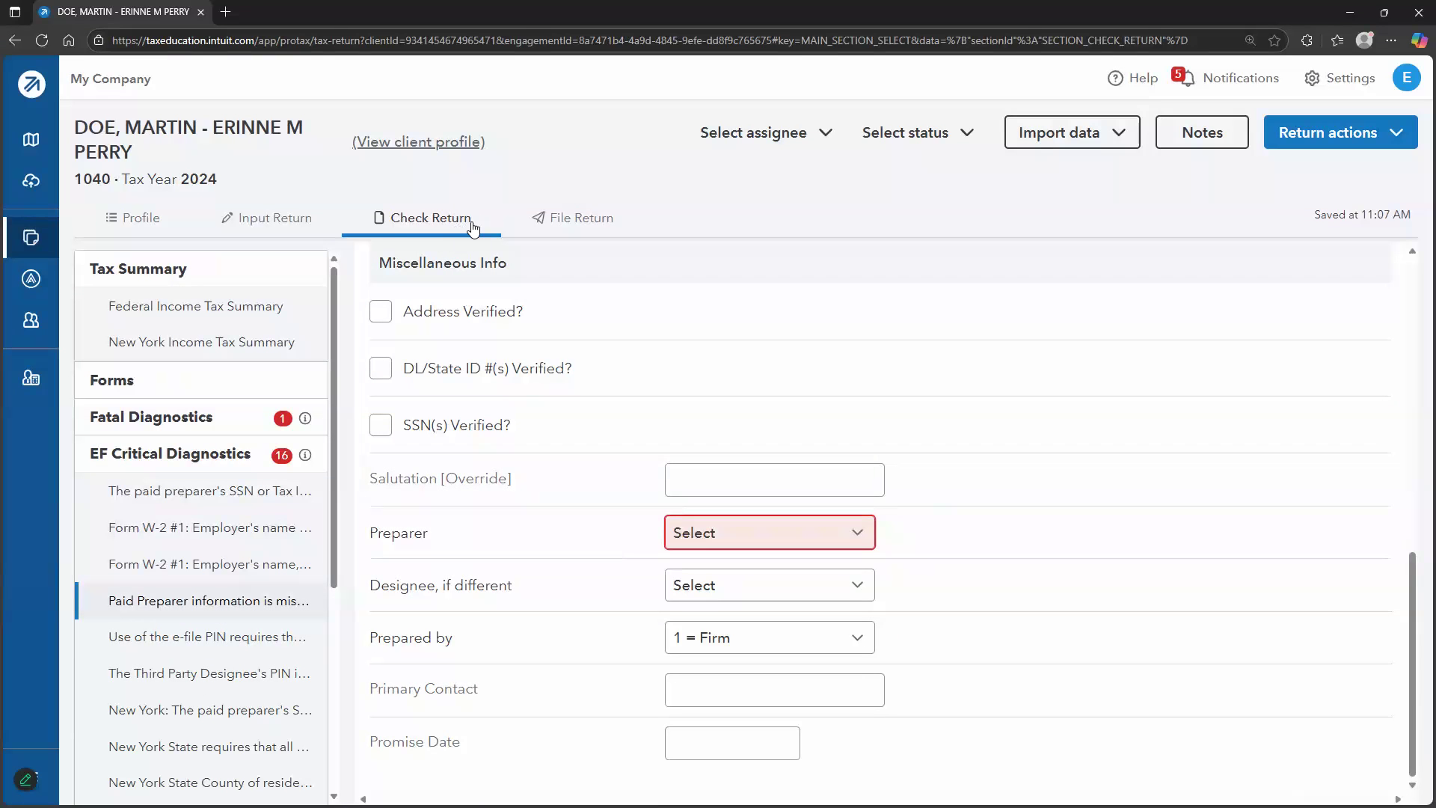
{"action": "left_click", "coordinate": [586, 228]}
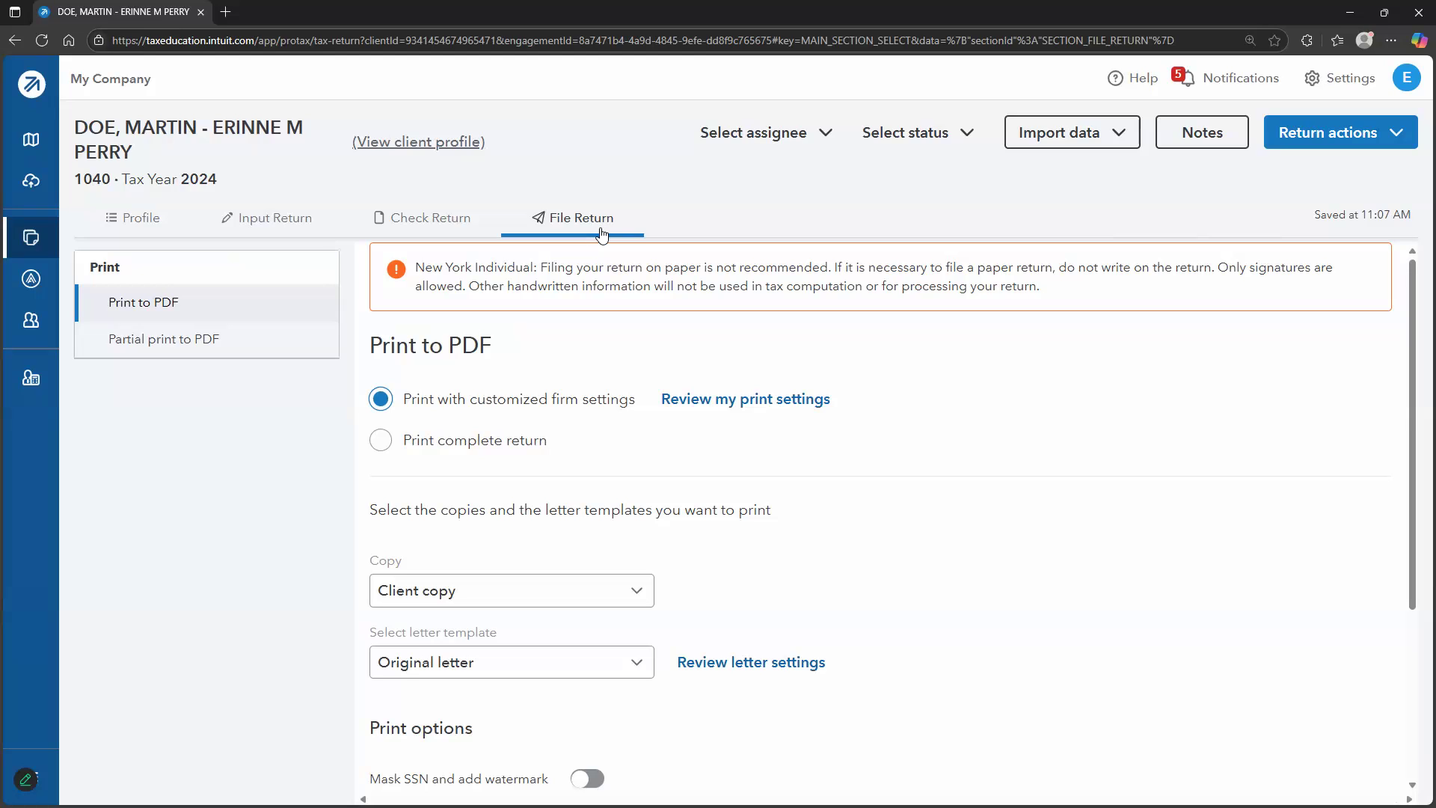
Create the return PDF and download it into a new browser tab
{"action": "scroll", "coordinate": [516, 432], "scroll_direction": "down", "scroll_amount": 3}
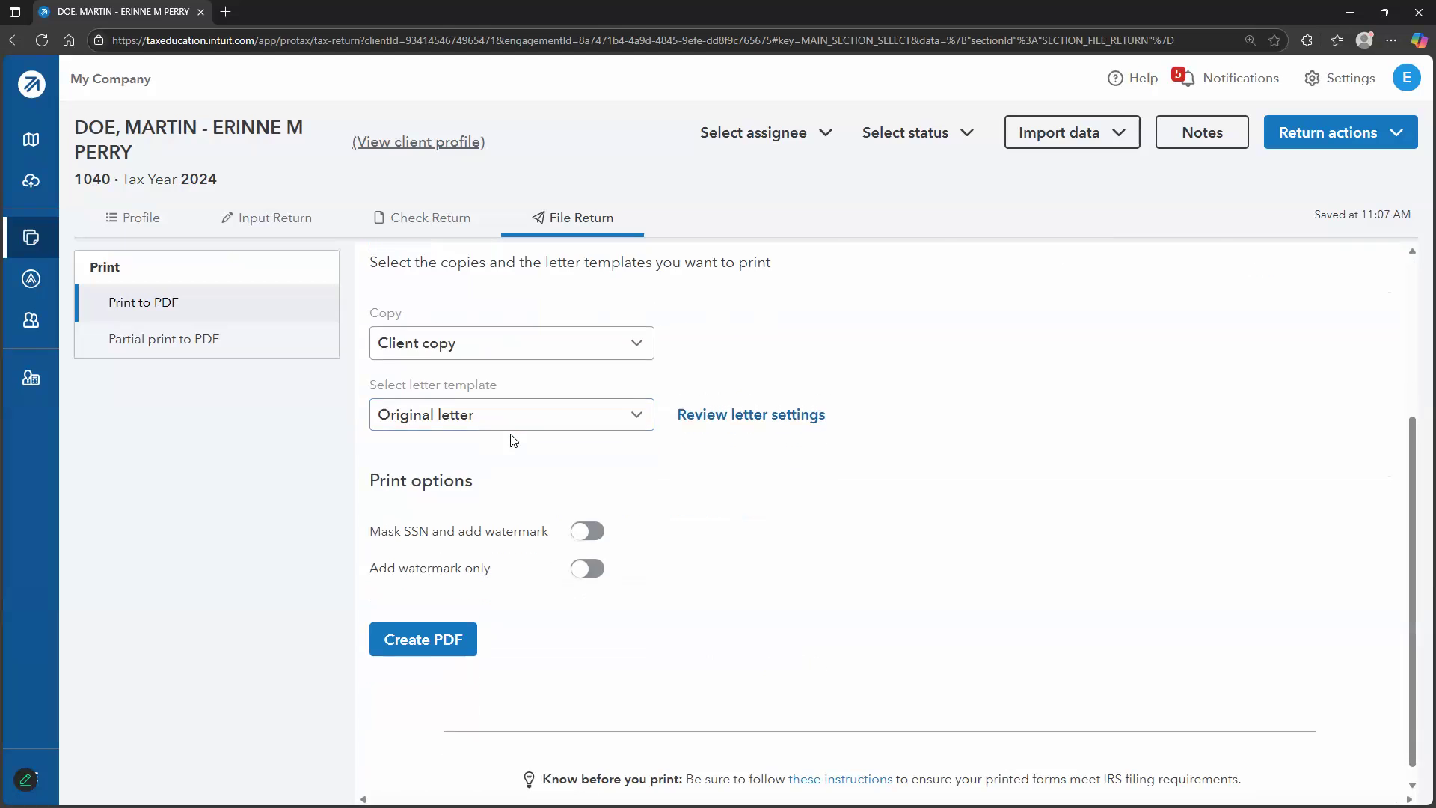
{"action": "scroll", "coordinate": [493, 441], "scroll_direction": "up", "scroll_amount": 3}
{"action": "scroll", "coordinate": [483, 507], "scroll_direction": "down", "scroll_amount": 3}
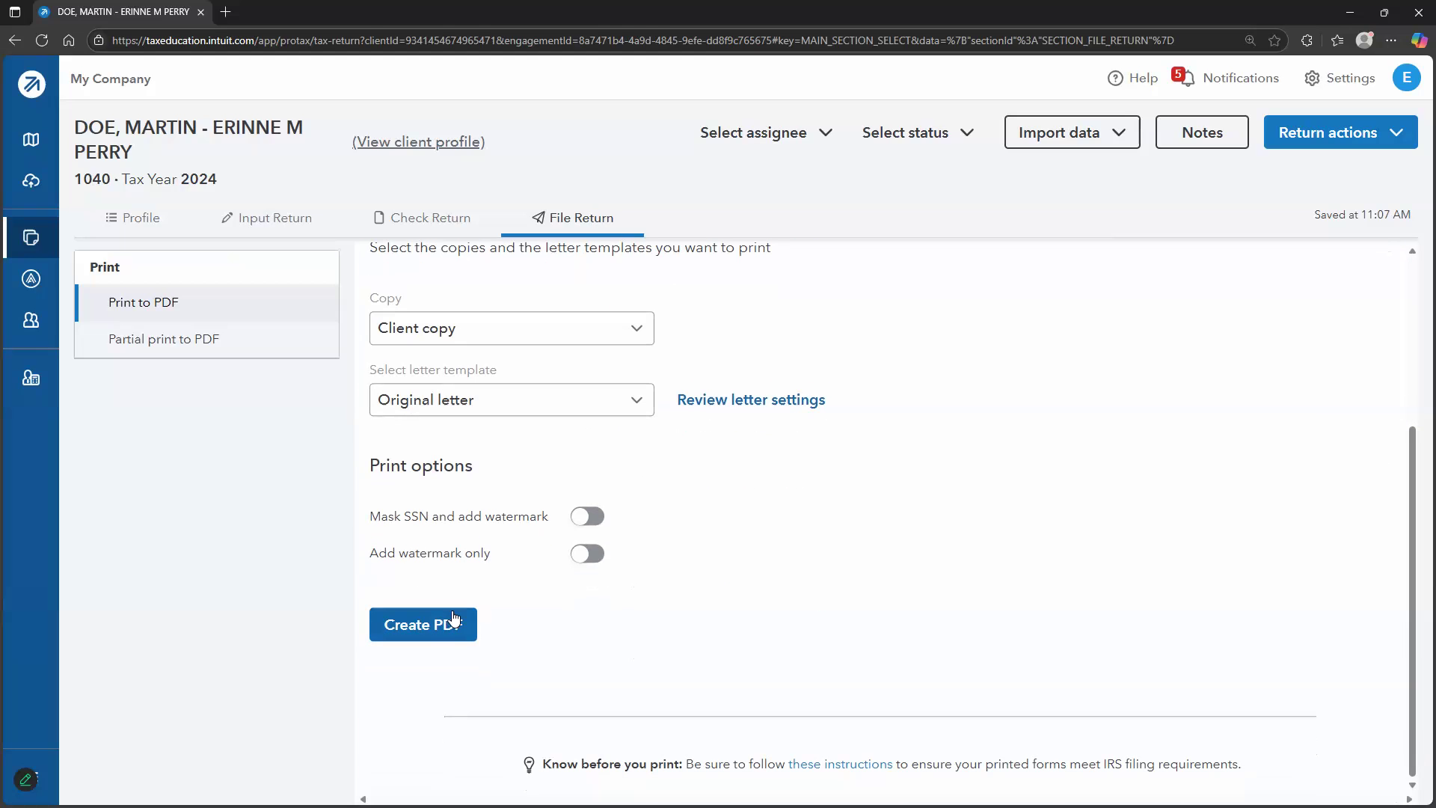
{"action": "left_click", "coordinate": [451, 622]}
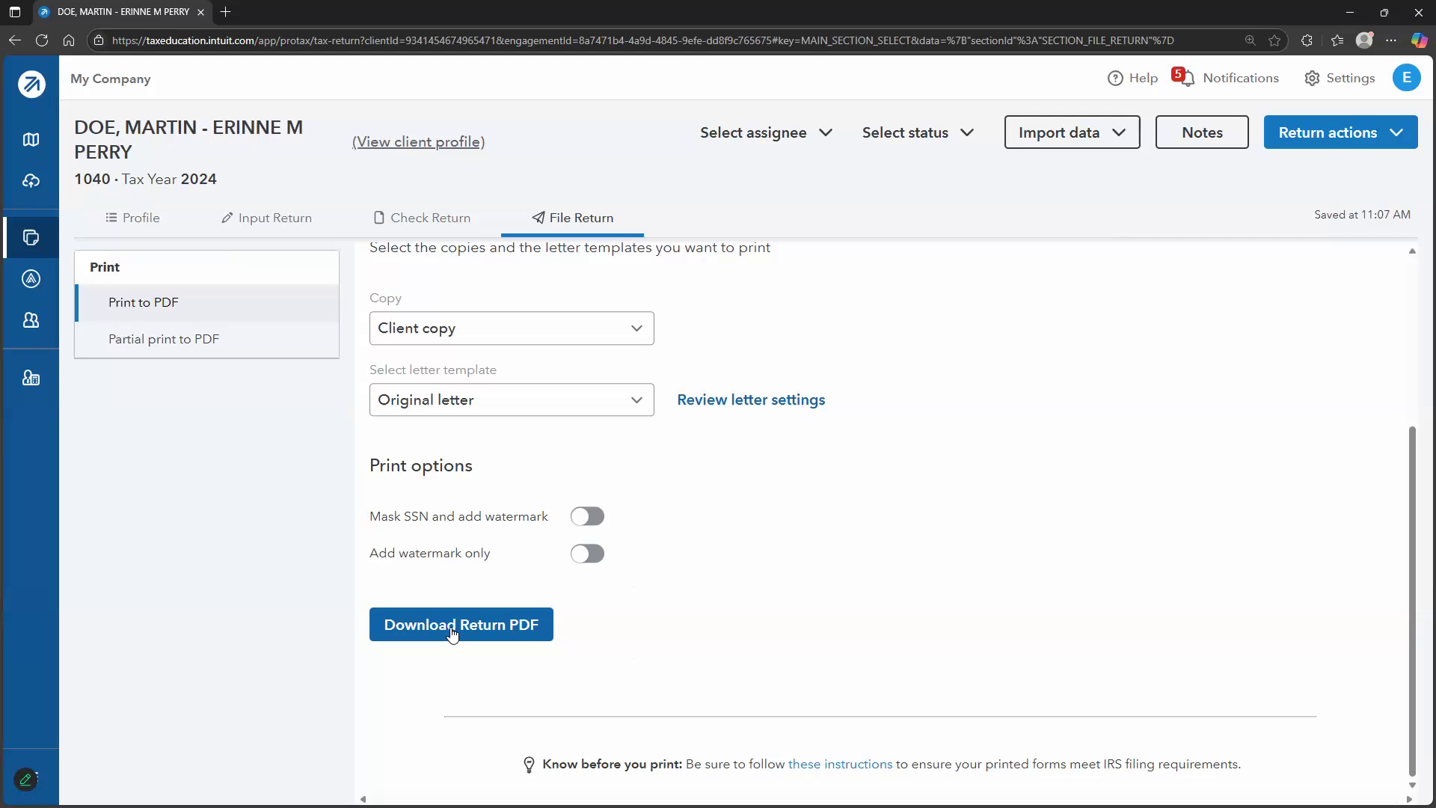
{"action": "left_click", "coordinate": [451, 628]}
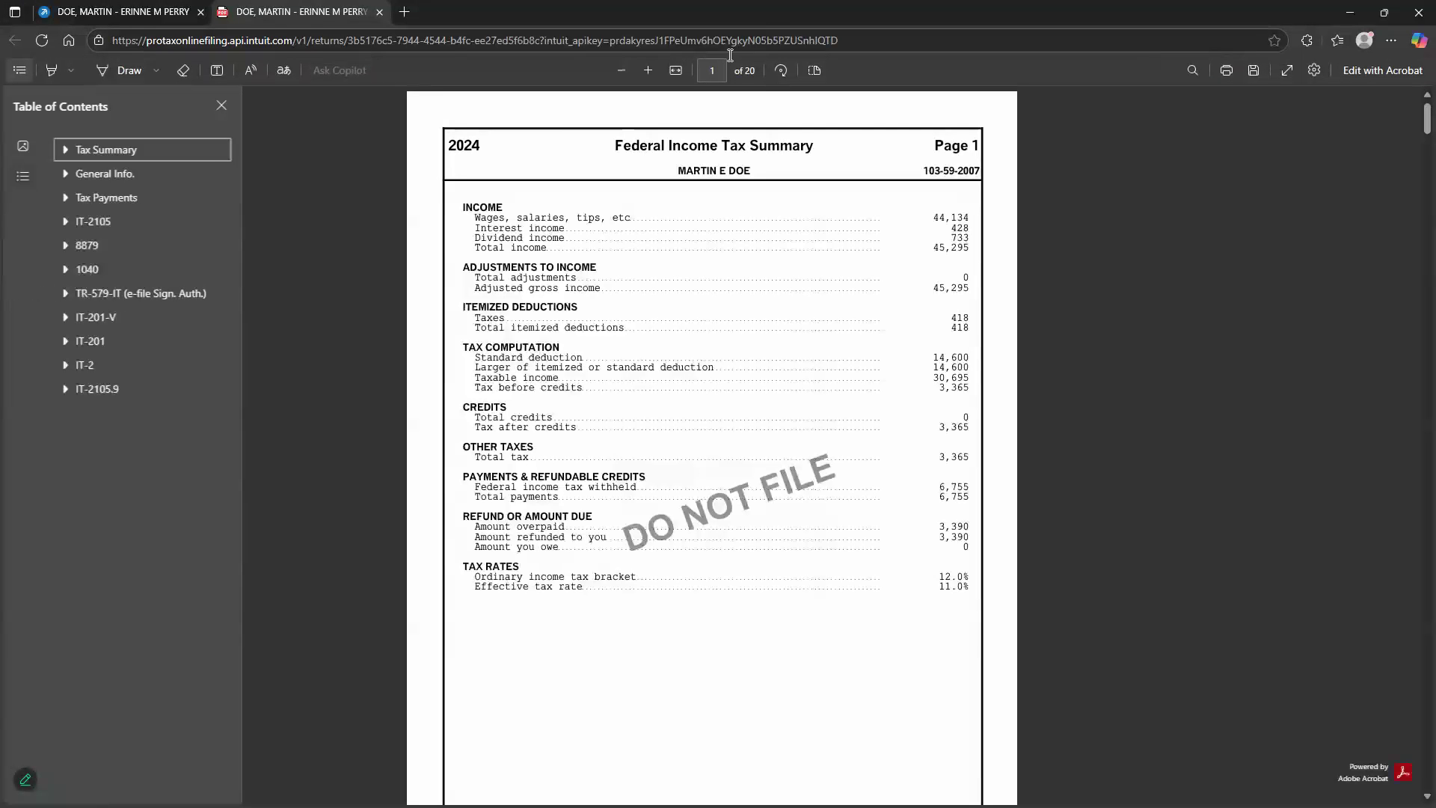
Check the PDF's New York Income Tax Summary page, then return to the return's input screens
{"action": "left_click", "coordinate": [223, 110]}
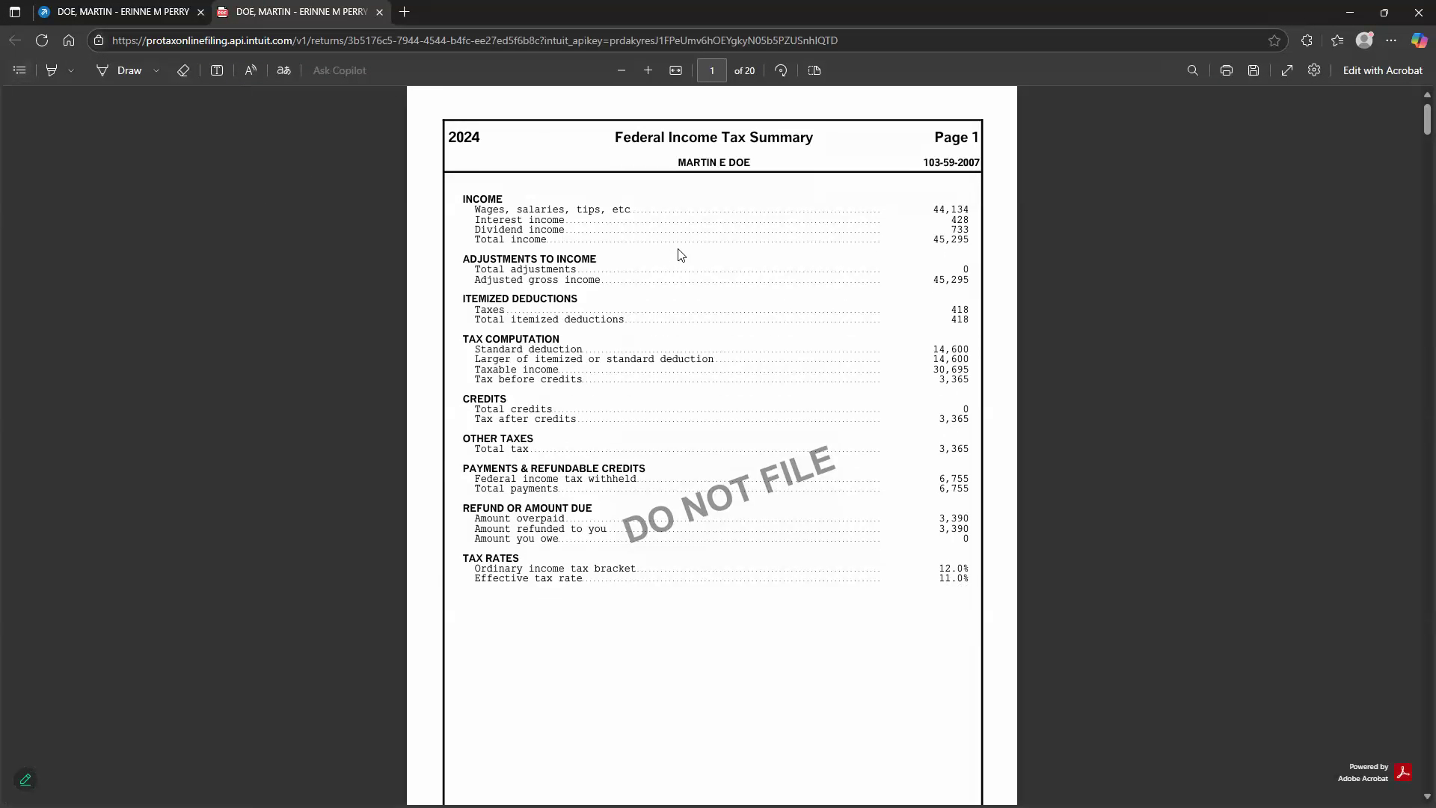
{"action": "left_click", "coordinate": [19, 70]}
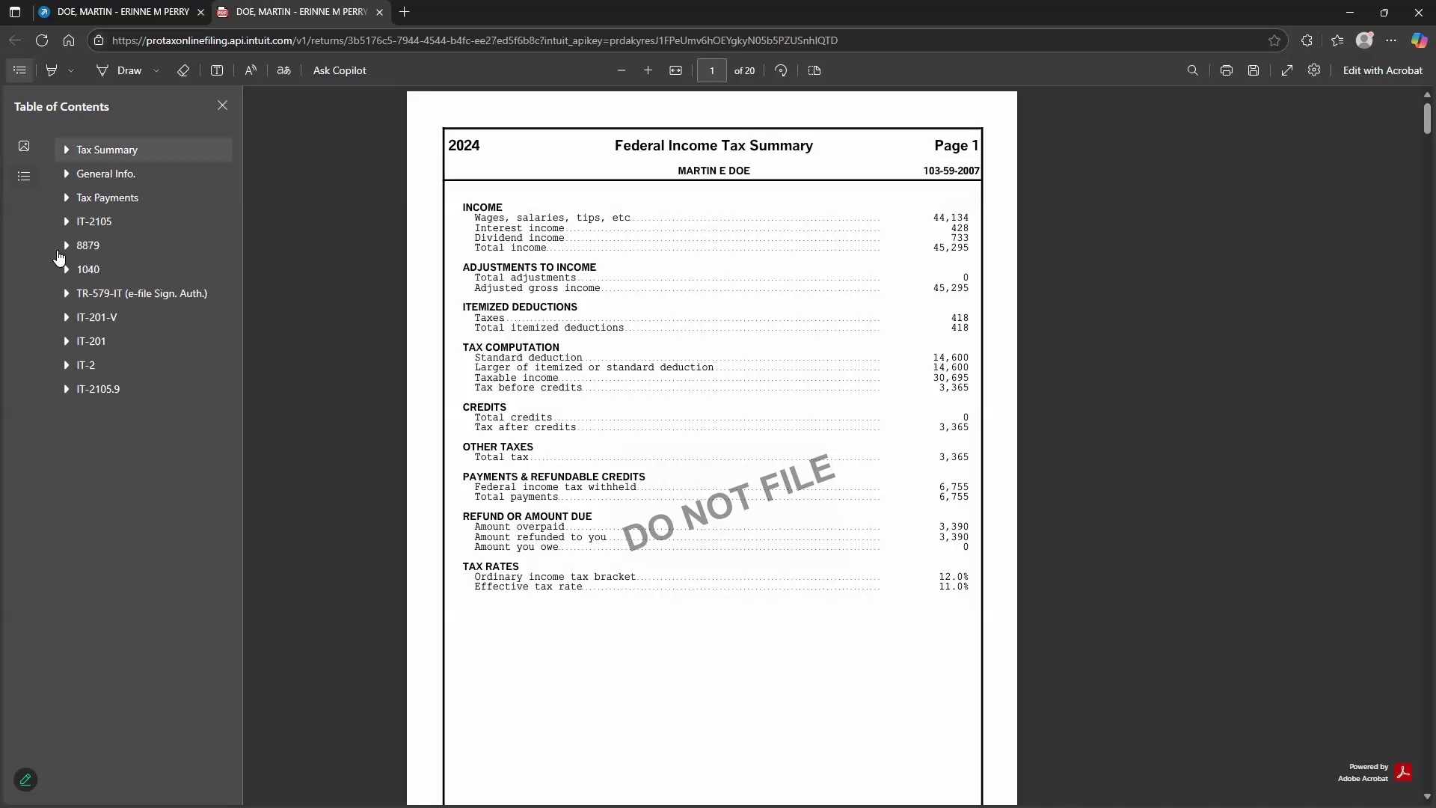
{"action": "left_click", "coordinate": [73, 154]}
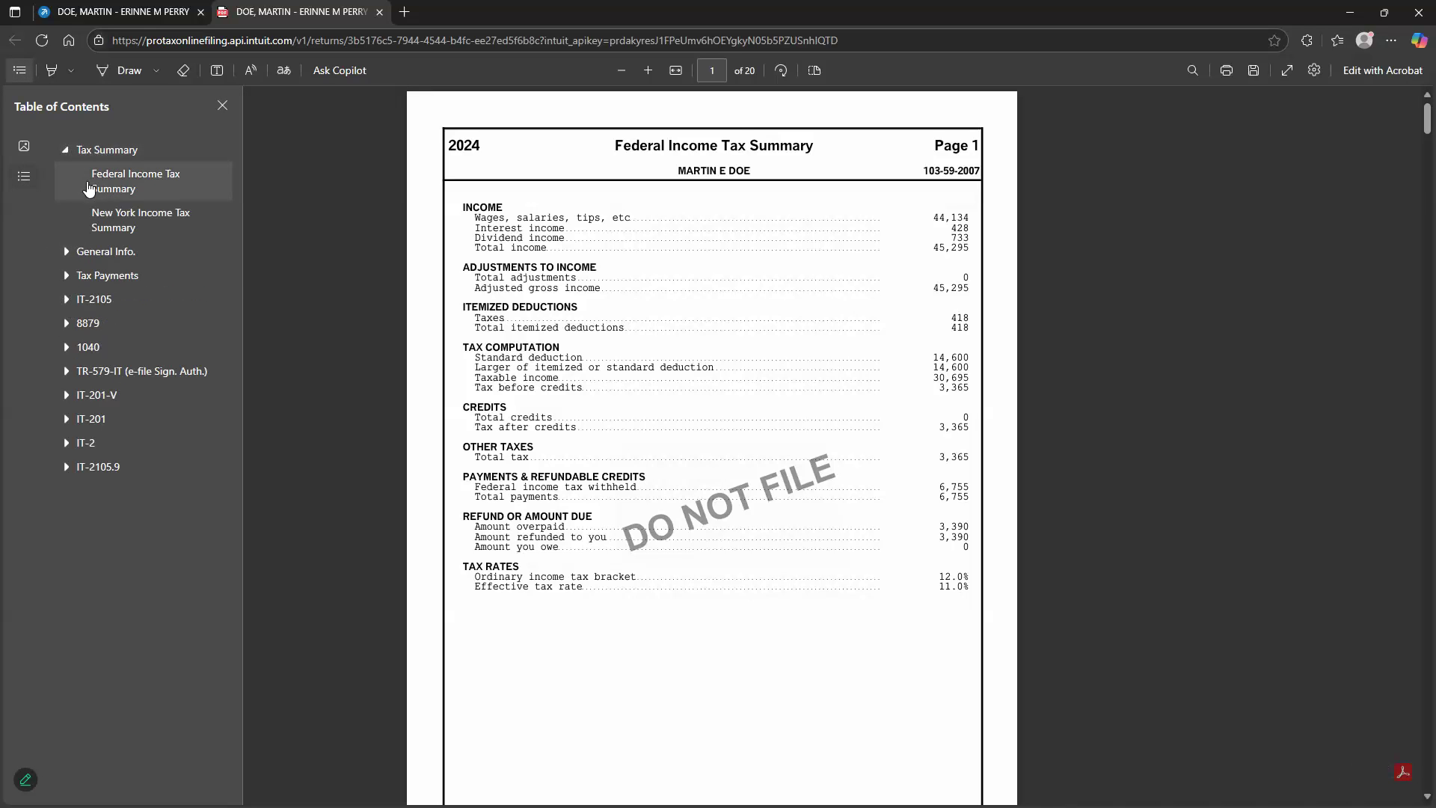
{"action": "left_click", "coordinate": [19, 70]}
{"action": "left_click", "coordinate": [20, 70]}
{"action": "left_click", "coordinate": [120, 211]}
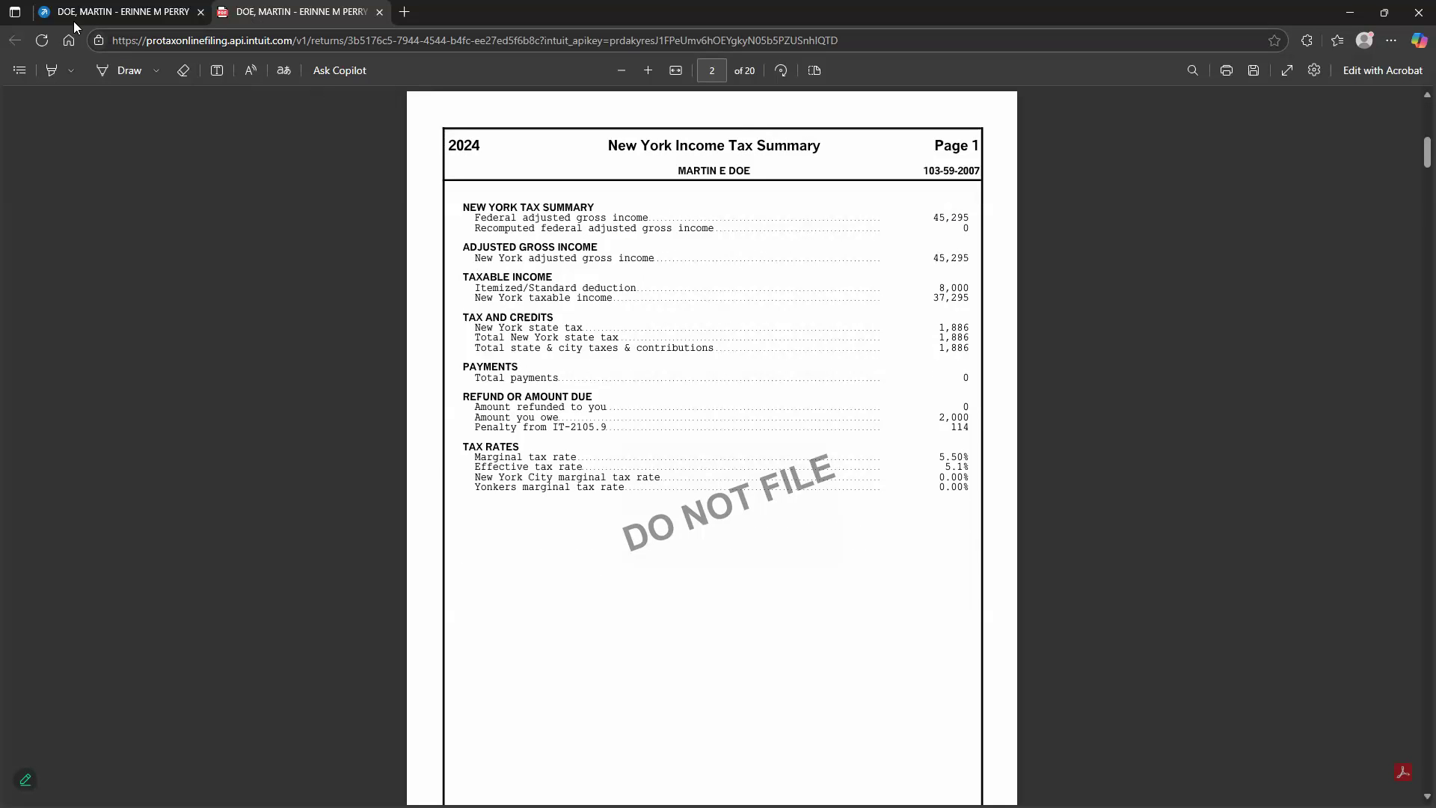
{"action": "left_click", "coordinate": [120, 12]}
{"action": "left_click", "coordinate": [260, 220]}
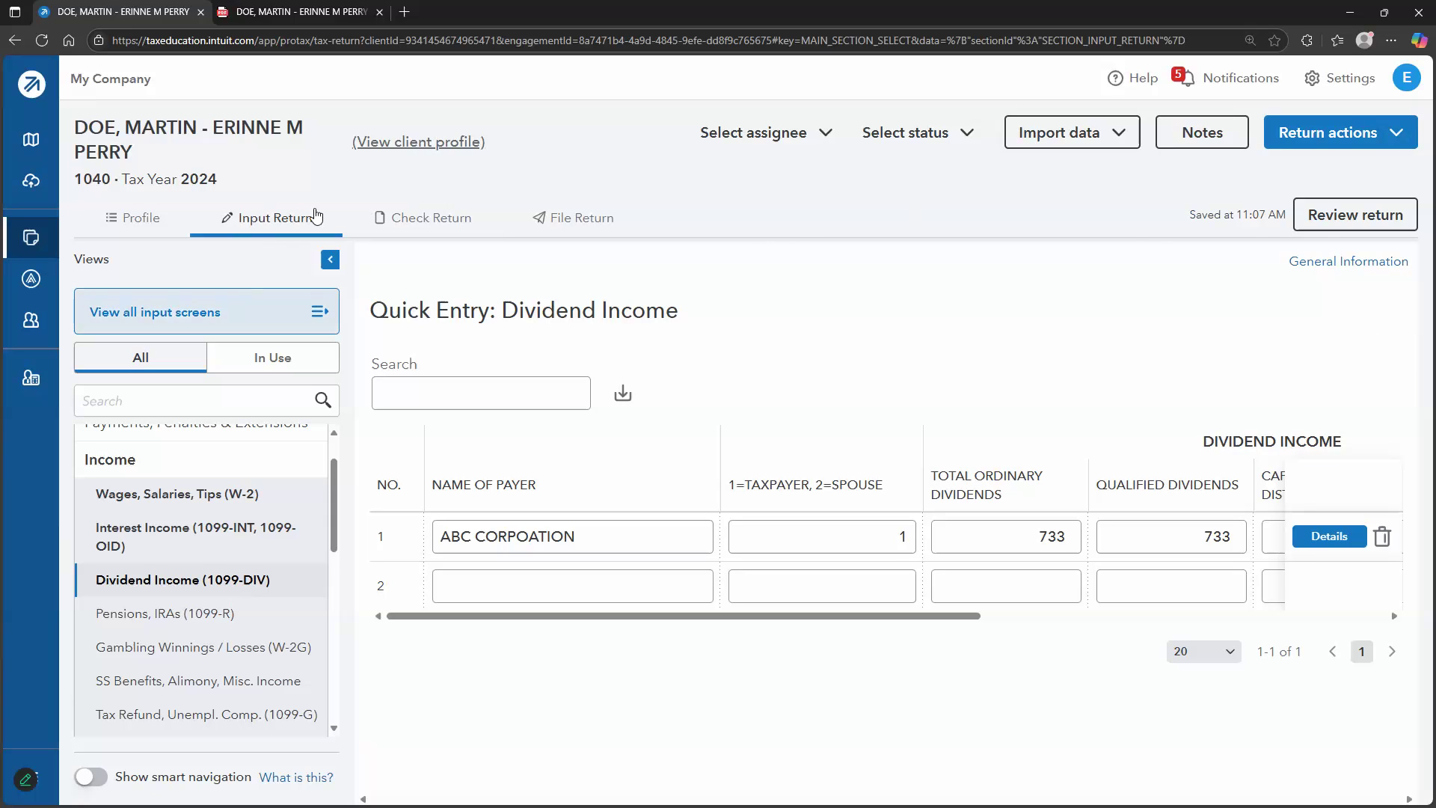
{"action": "left_click", "coordinate": [1337, 225]}
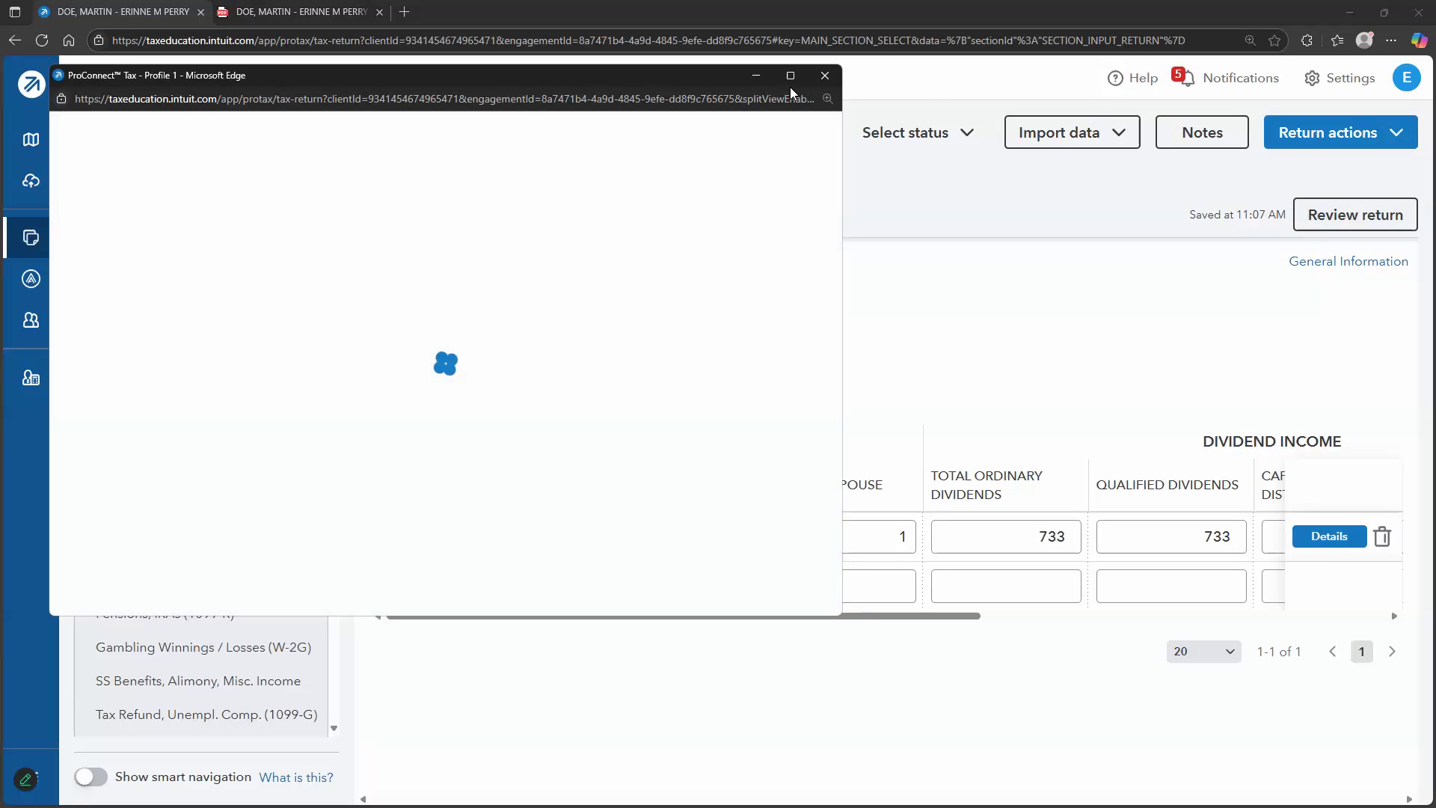
{"action": "left_click", "coordinate": [791, 76]}
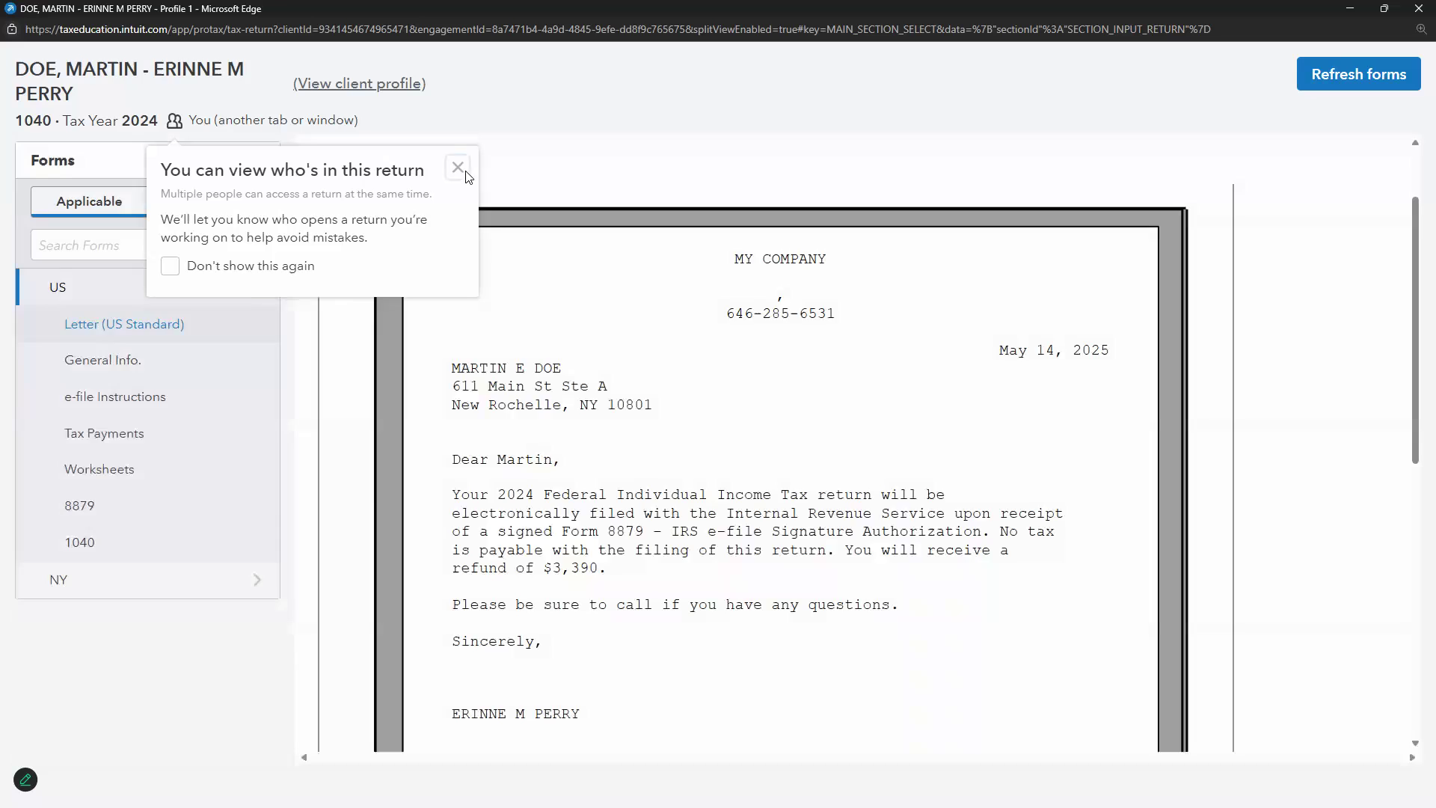
{"action": "left_click", "coordinate": [458, 168]}
{"action": "left_click", "coordinate": [81, 288]}
{"action": "left_click", "coordinate": [97, 333]}
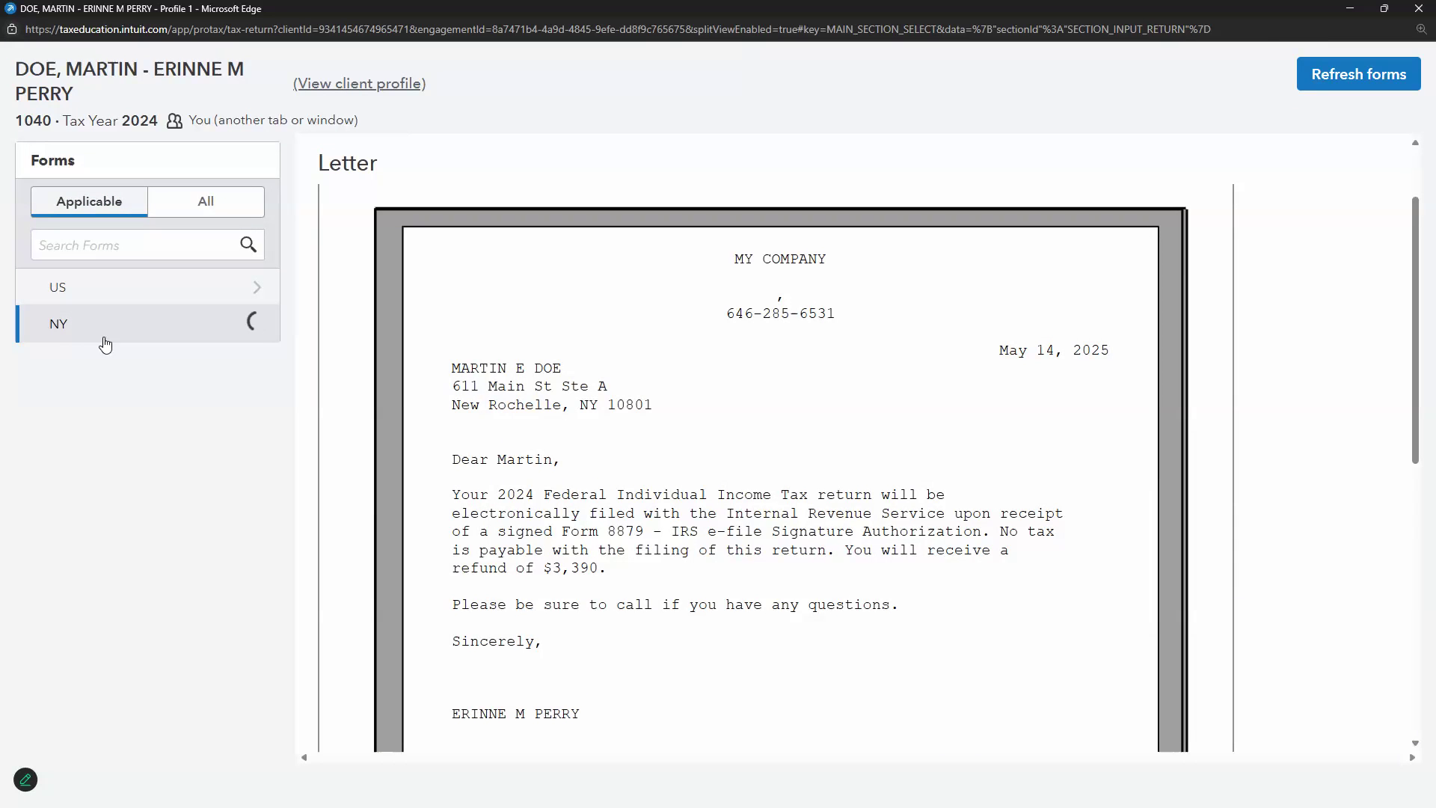
{"action": "left_click", "coordinate": [232, 303]}
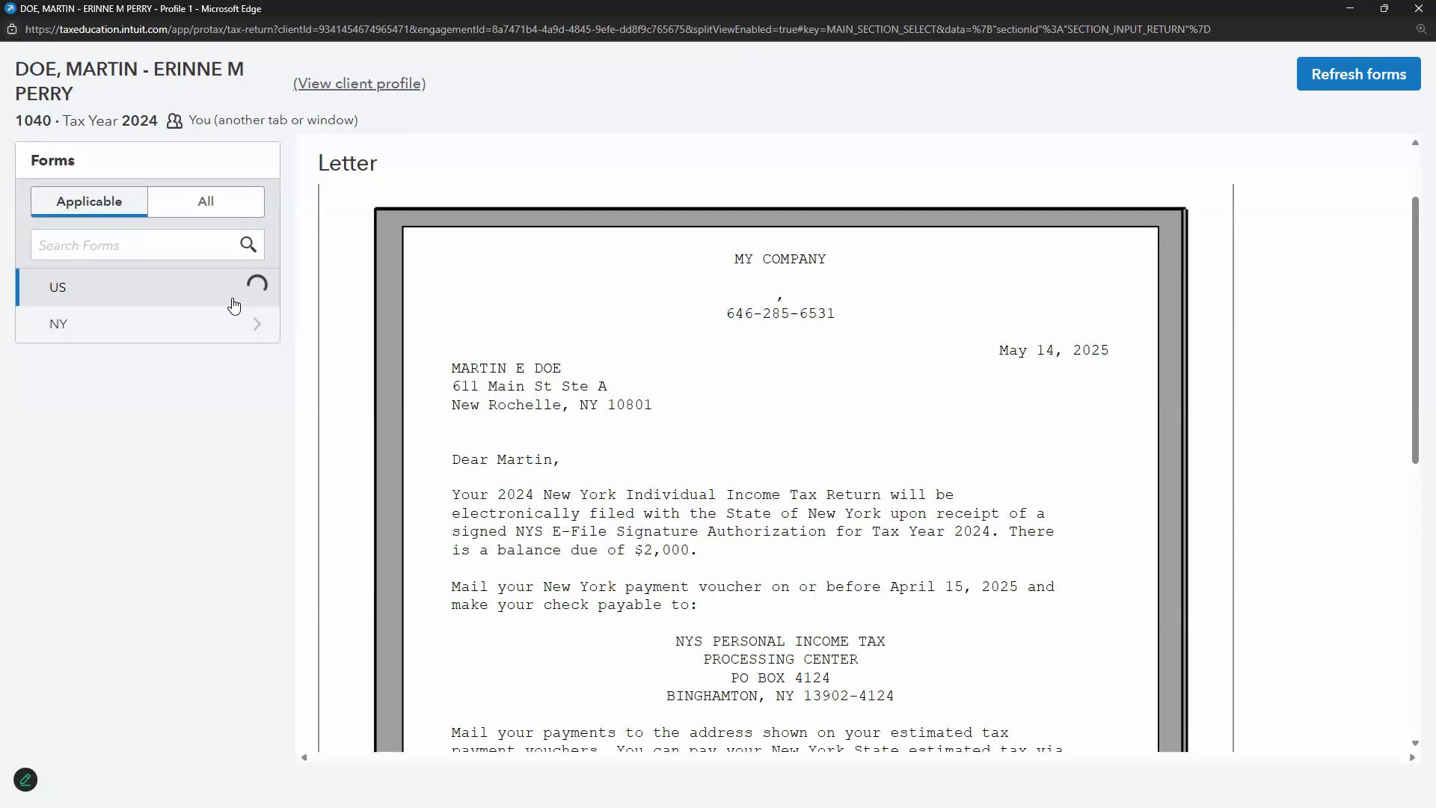
{"action": "left_click", "coordinate": [166, 336]}
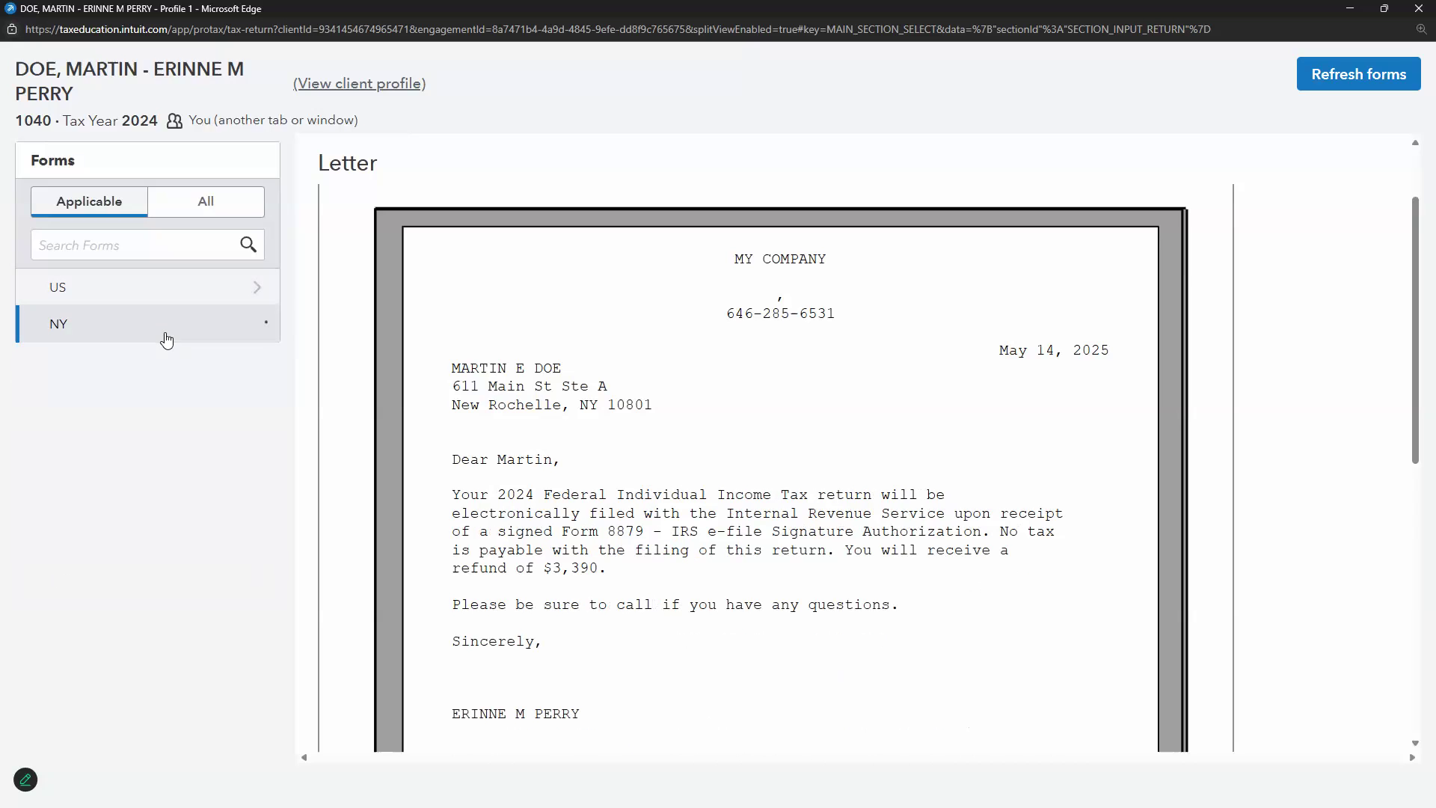
{"action": "left_click", "coordinate": [178, 300]}
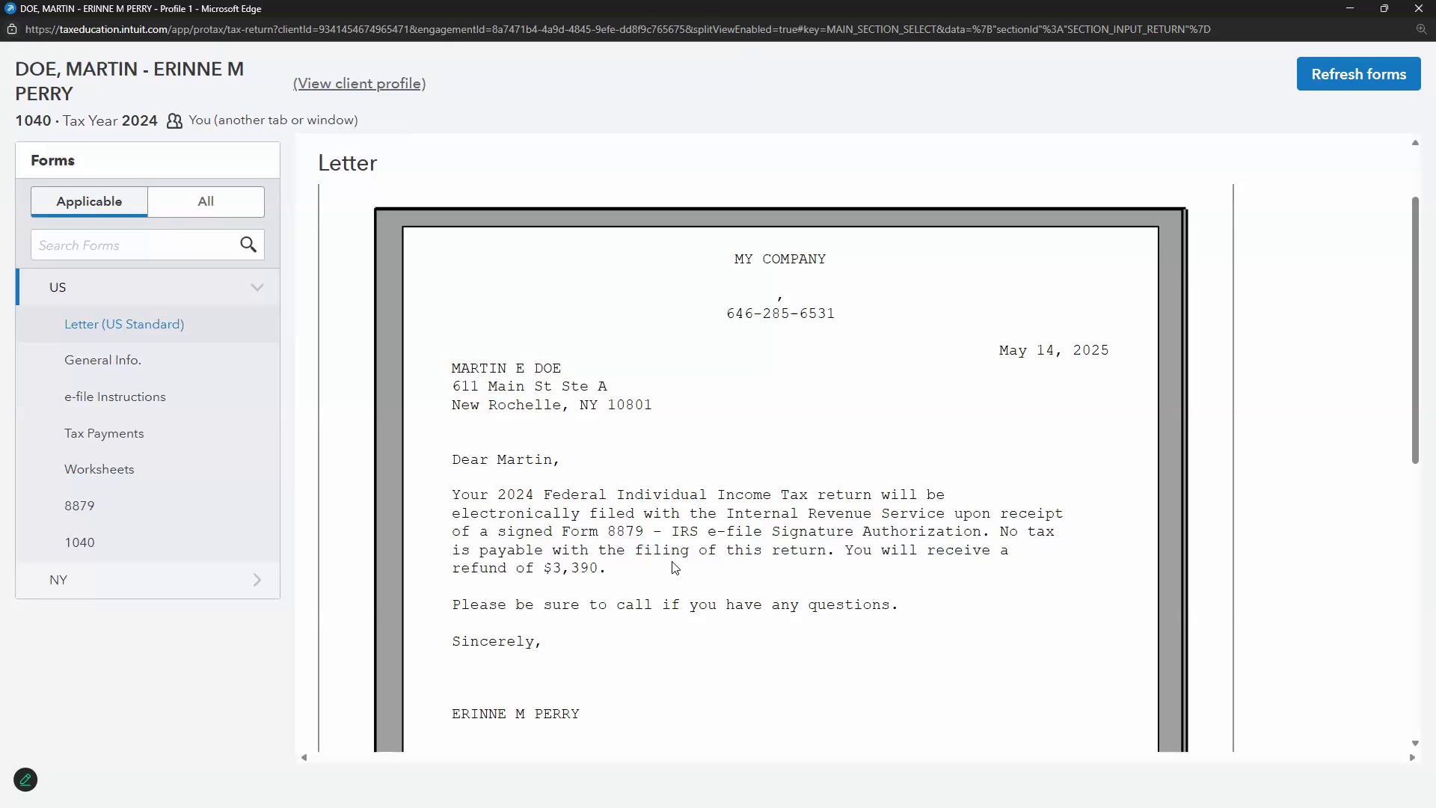
{"action": "left_click", "coordinate": [144, 366]}
{"action": "left_click", "coordinate": [150, 398]}
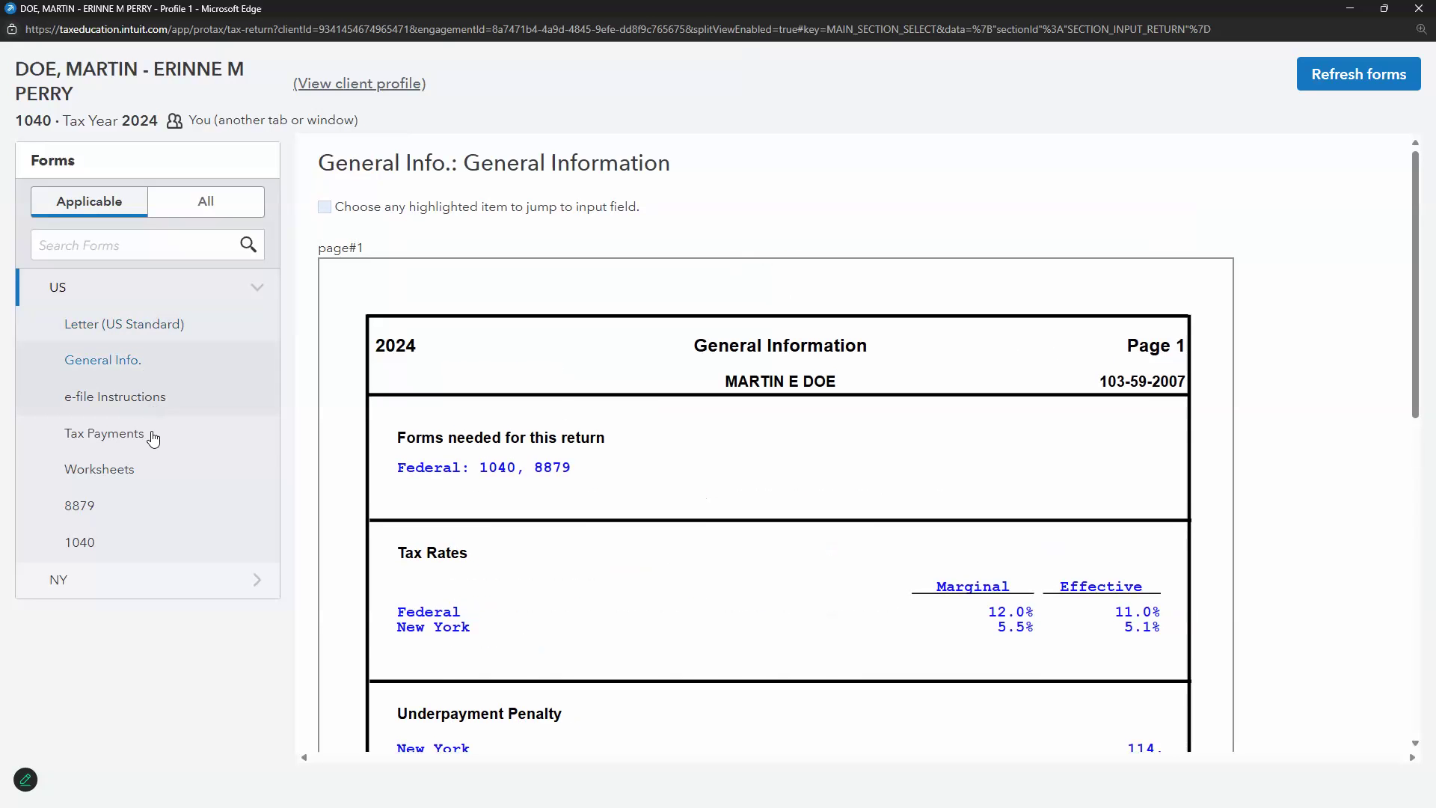
{"action": "left_click", "coordinate": [150, 435]}
{"action": "left_click", "coordinate": [148, 469]}
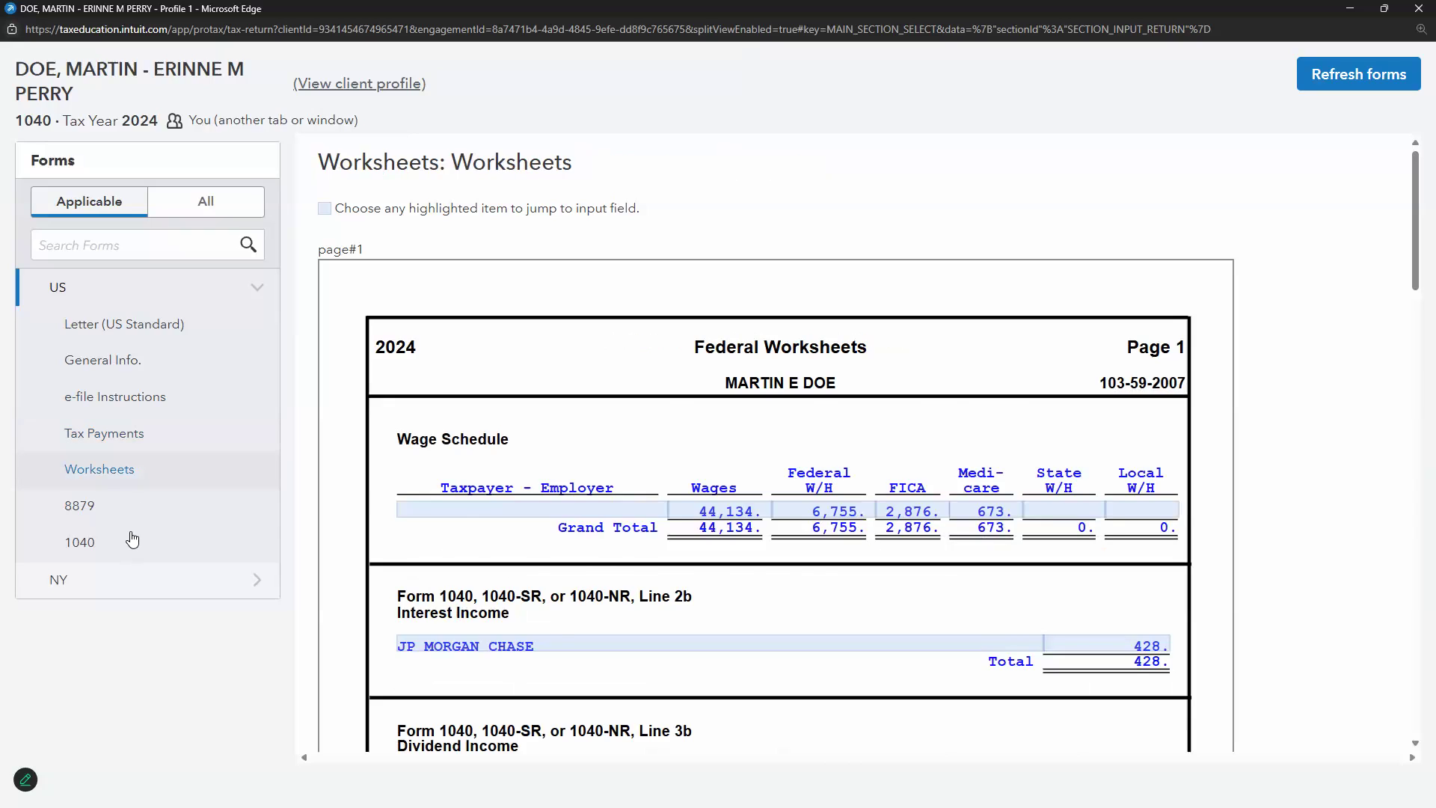
{"action": "left_click", "coordinate": [131, 540]}
{"action": "scroll", "coordinate": [544, 421], "scroll_direction": "down", "scroll_amount": 6}
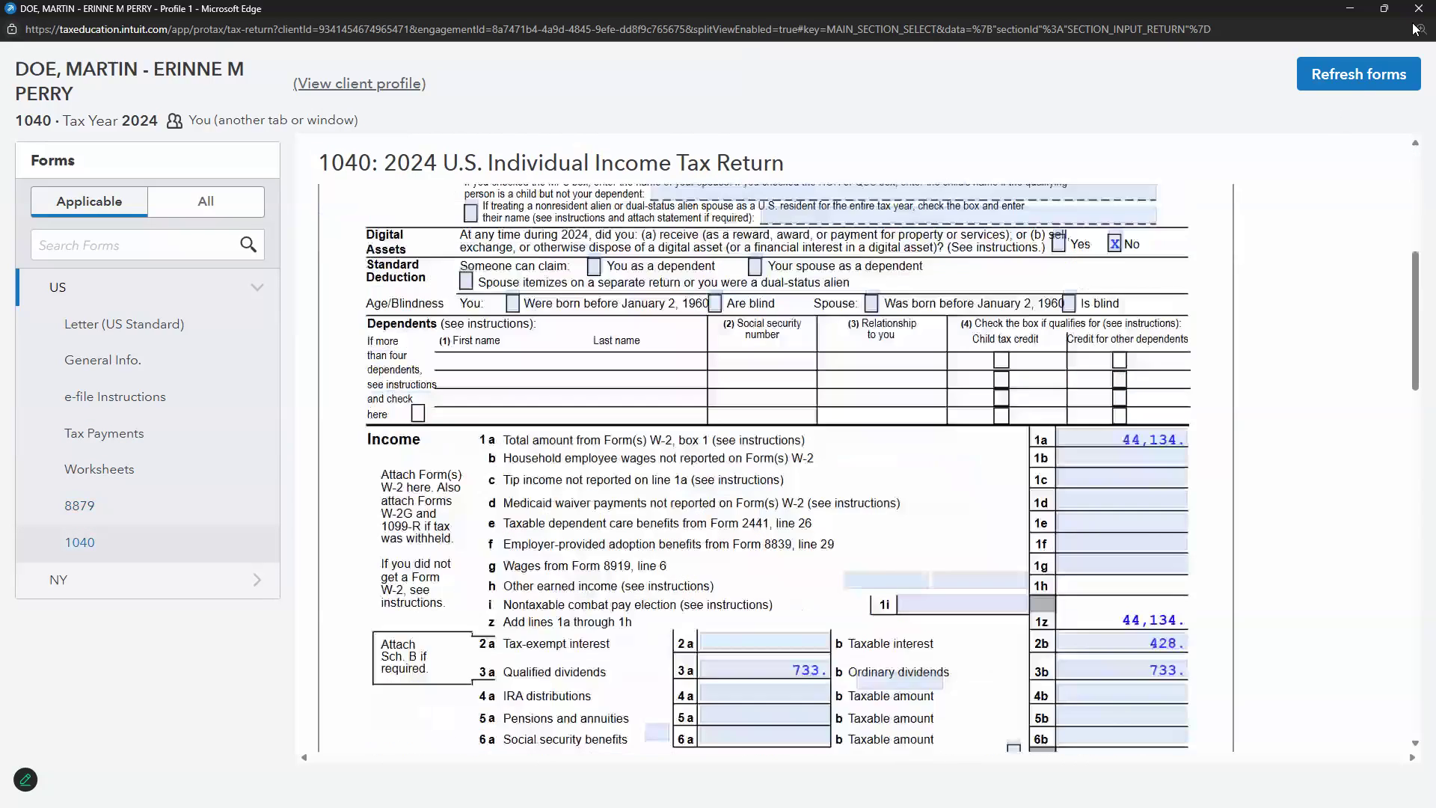
{"action": "left_click", "coordinate": [1419, 8]}
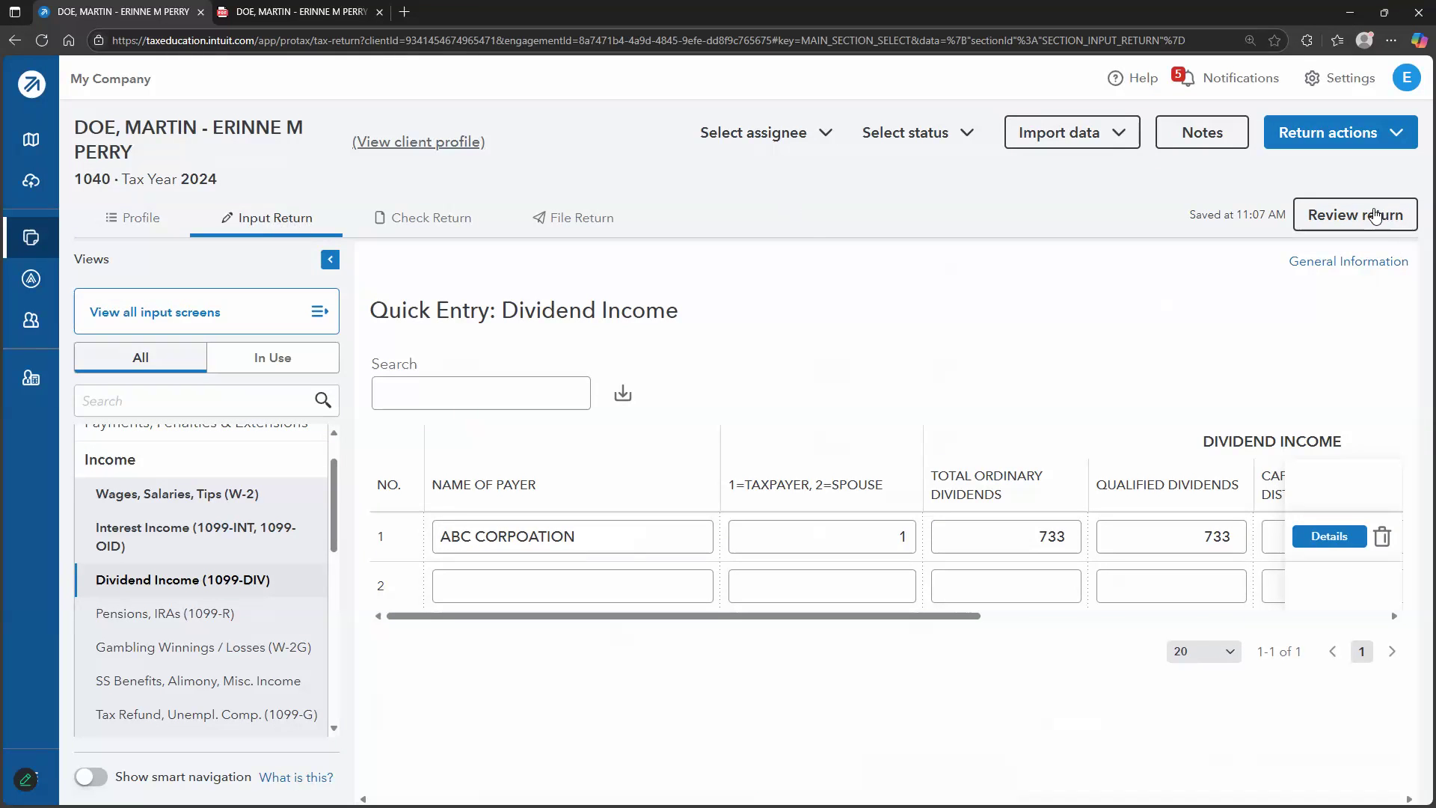
Dismiss the forms review window and reach the Print to PDF options under File Return
{"action": "left_click", "coordinate": [1378, 215]}
{"action": "left_click", "coordinate": [803, 89]}
{"action": "left_click", "coordinate": [606, 219]}
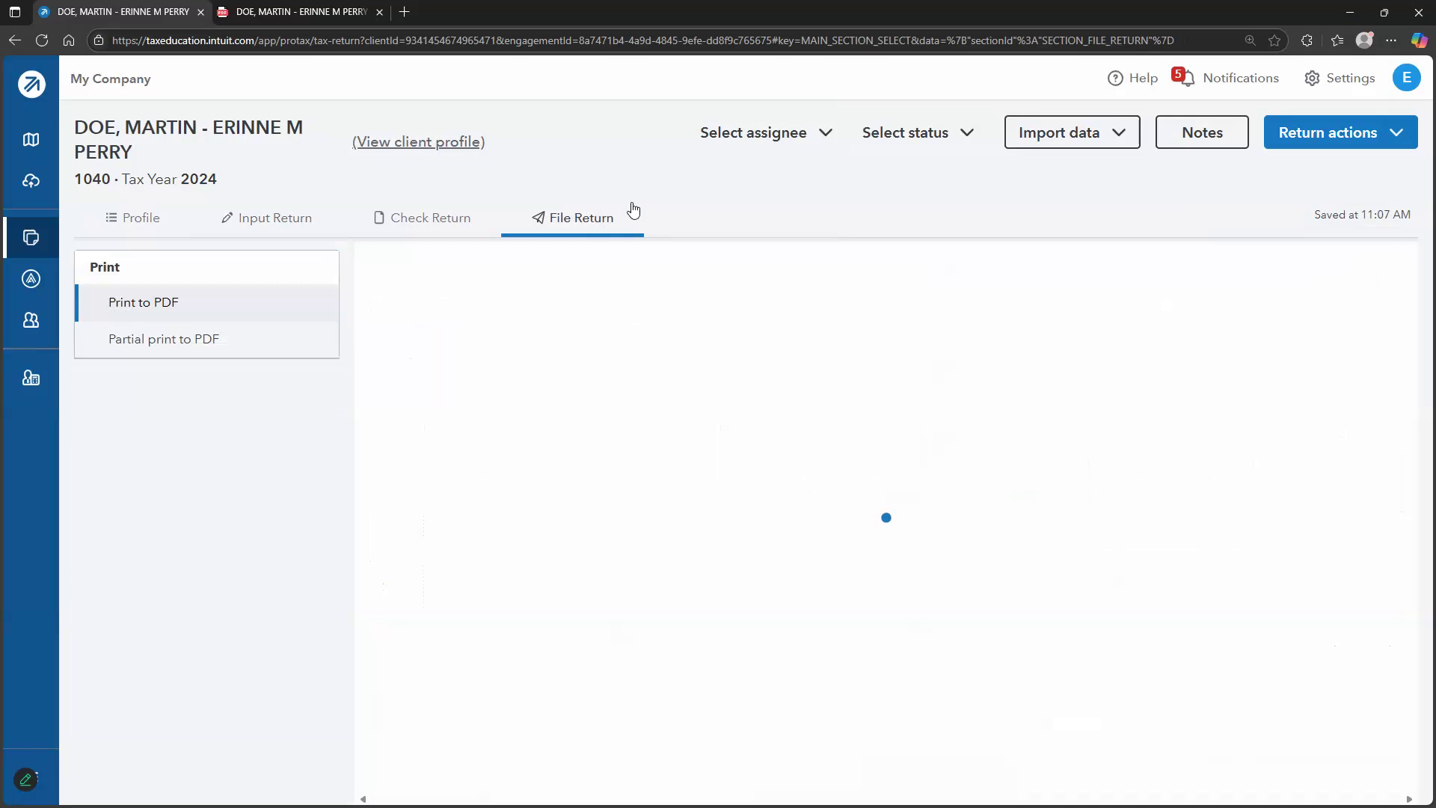
{"action": "scroll", "coordinate": [519, 519], "scroll_direction": "down", "scroll_amount": 3}
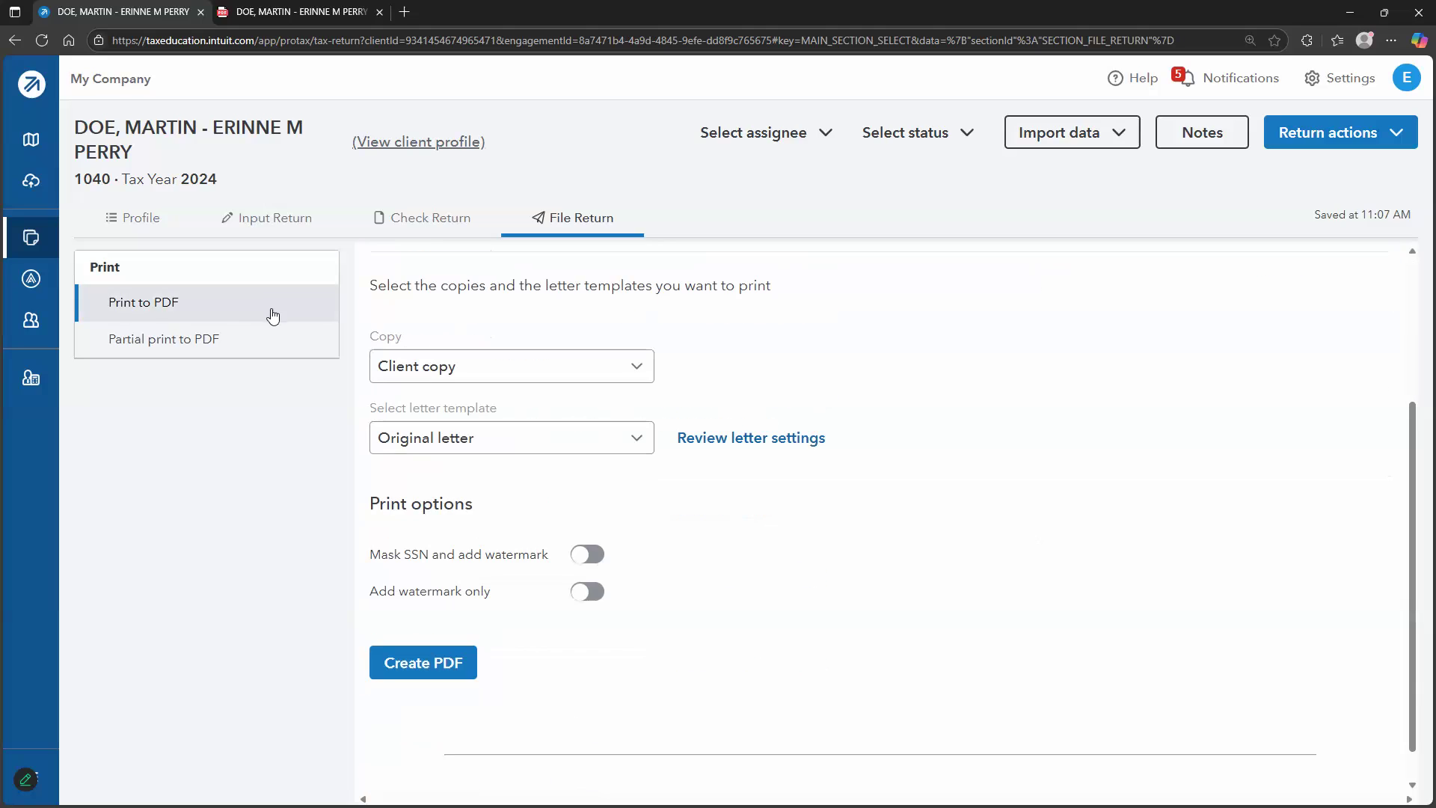